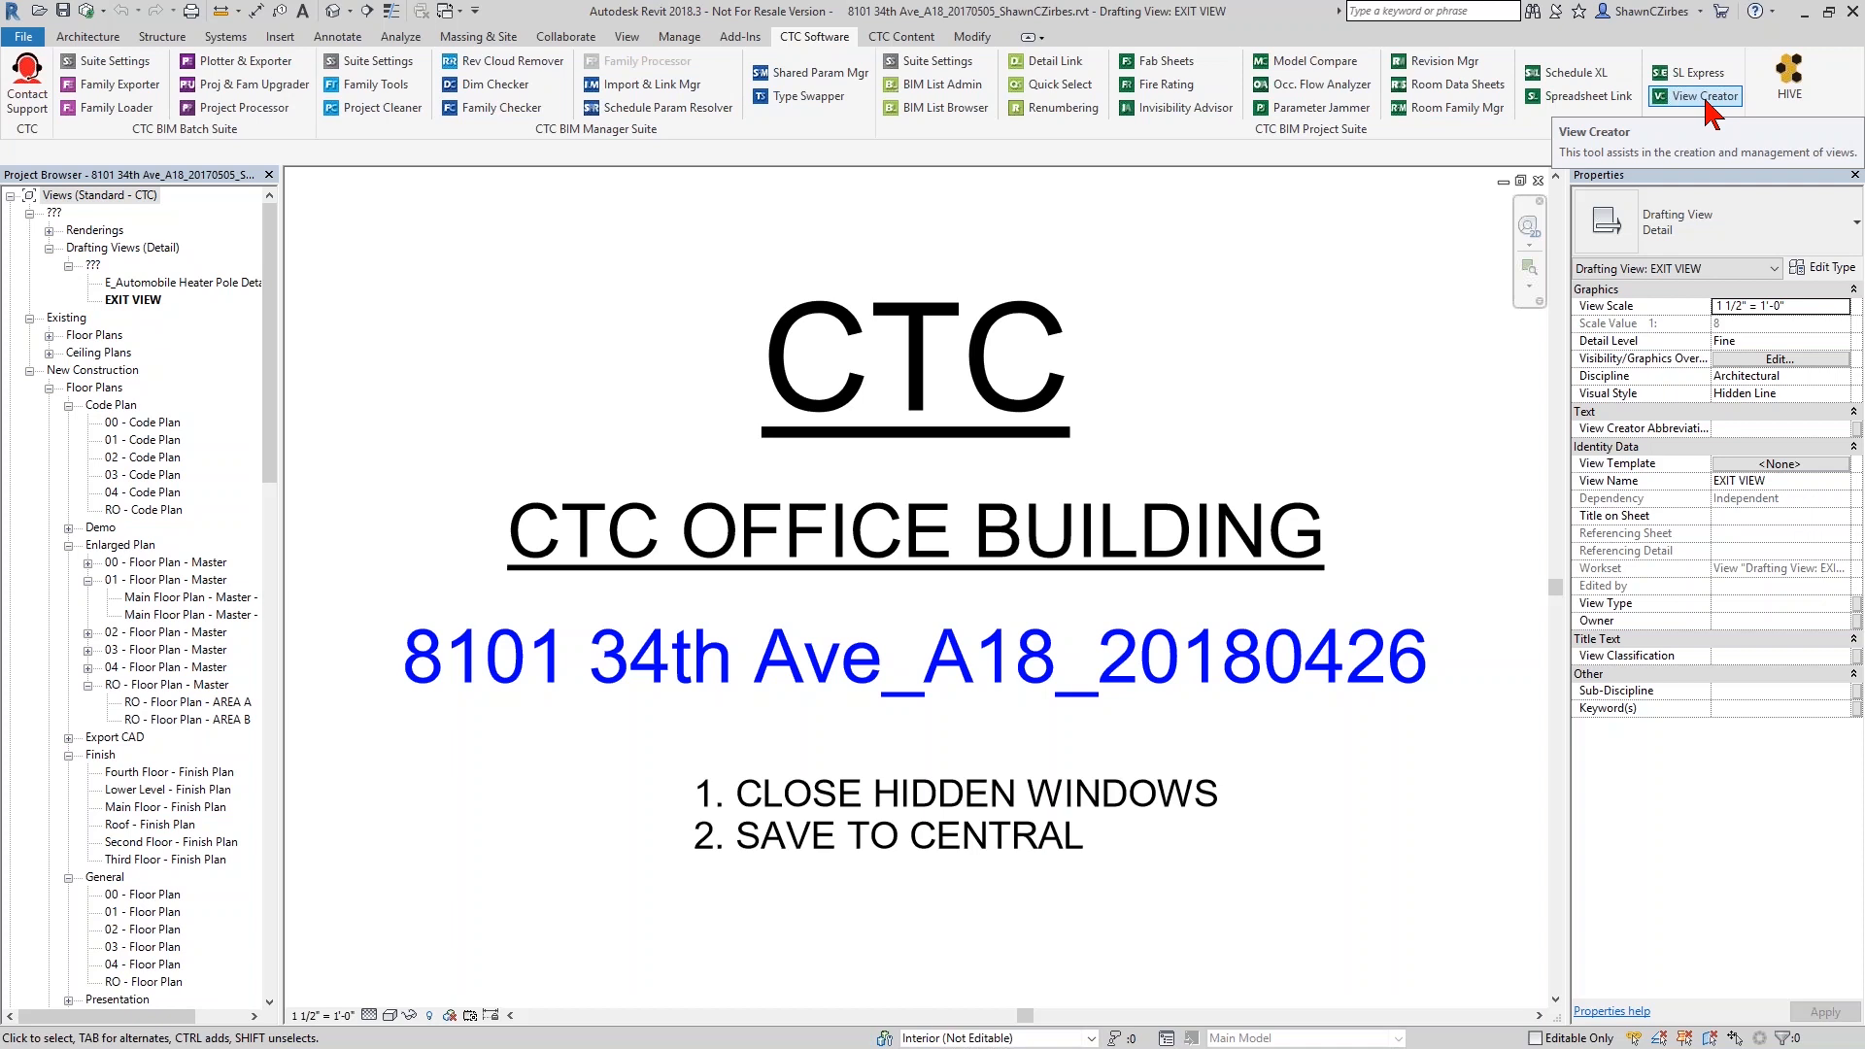
- Open A18_Starter Project_Detach and Saveas.rvt from the HIVE library, detached from central with worksets preserved, and close HIVE
left_click(1799, 102)
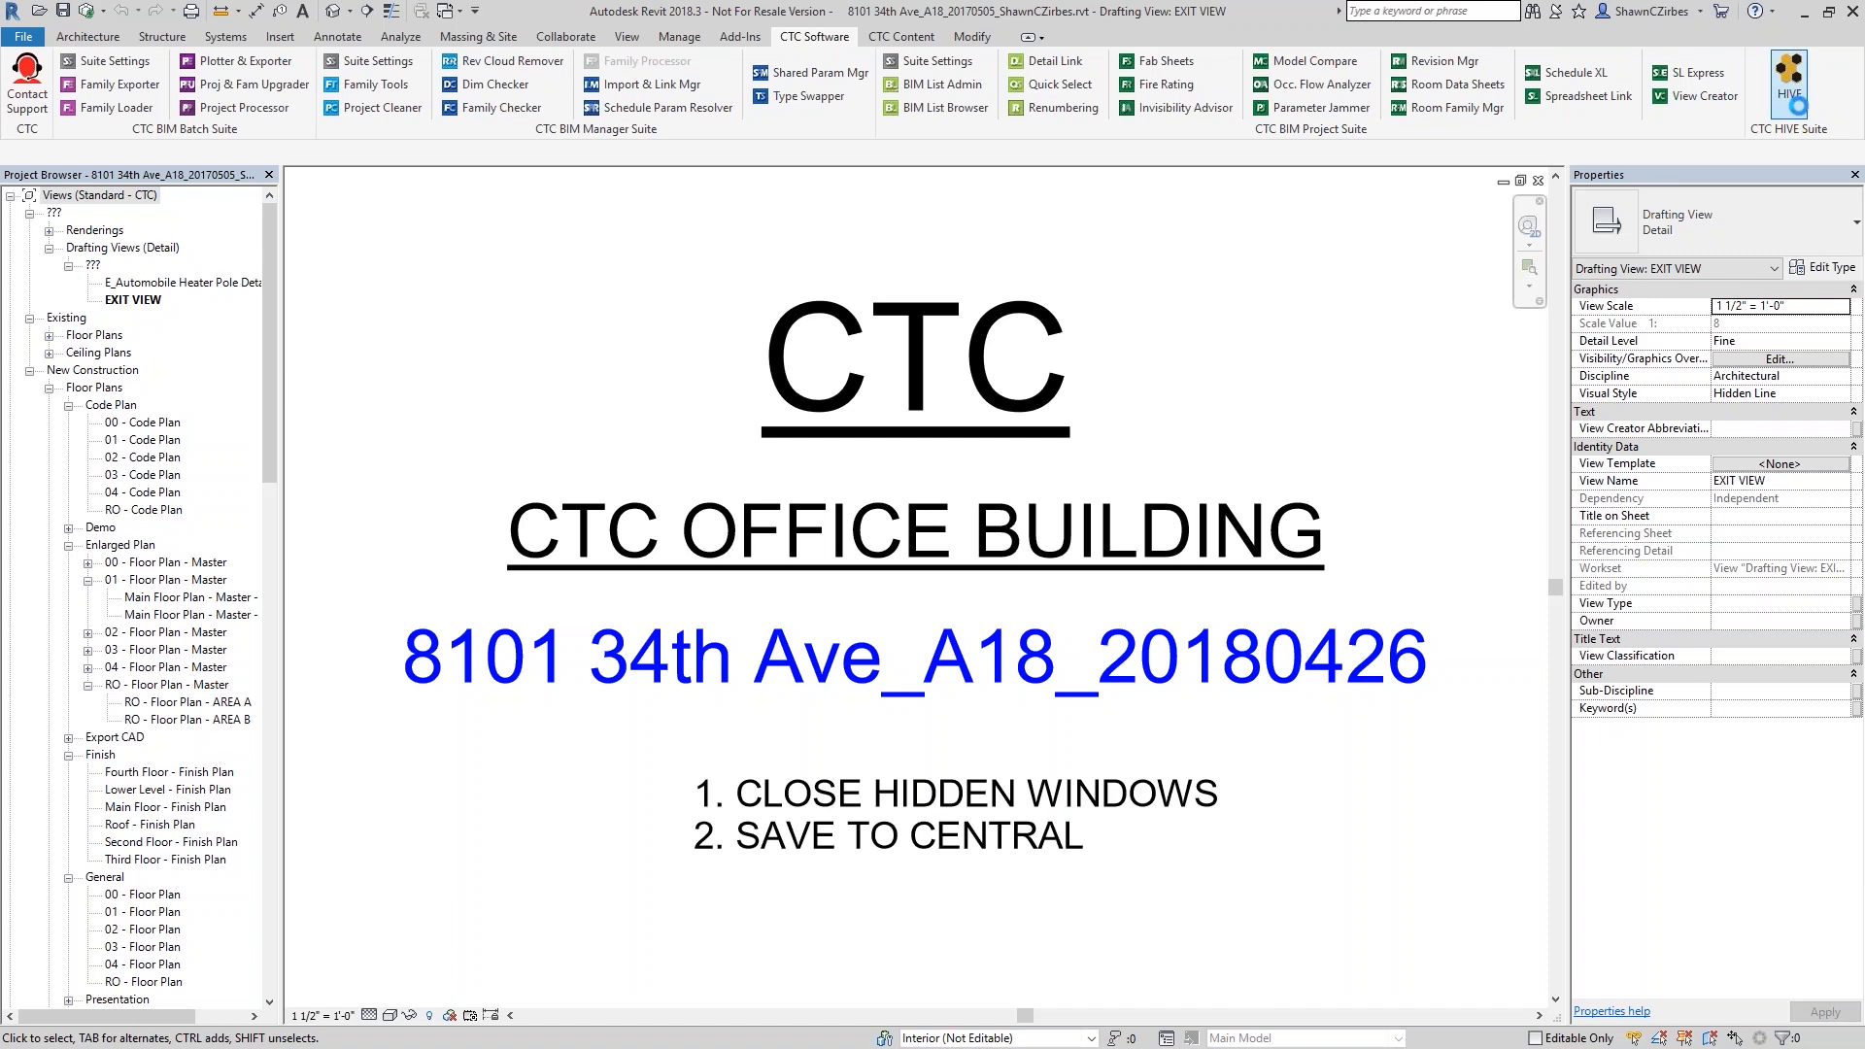
left_click(1187, 311)
double_click(1235, 524)
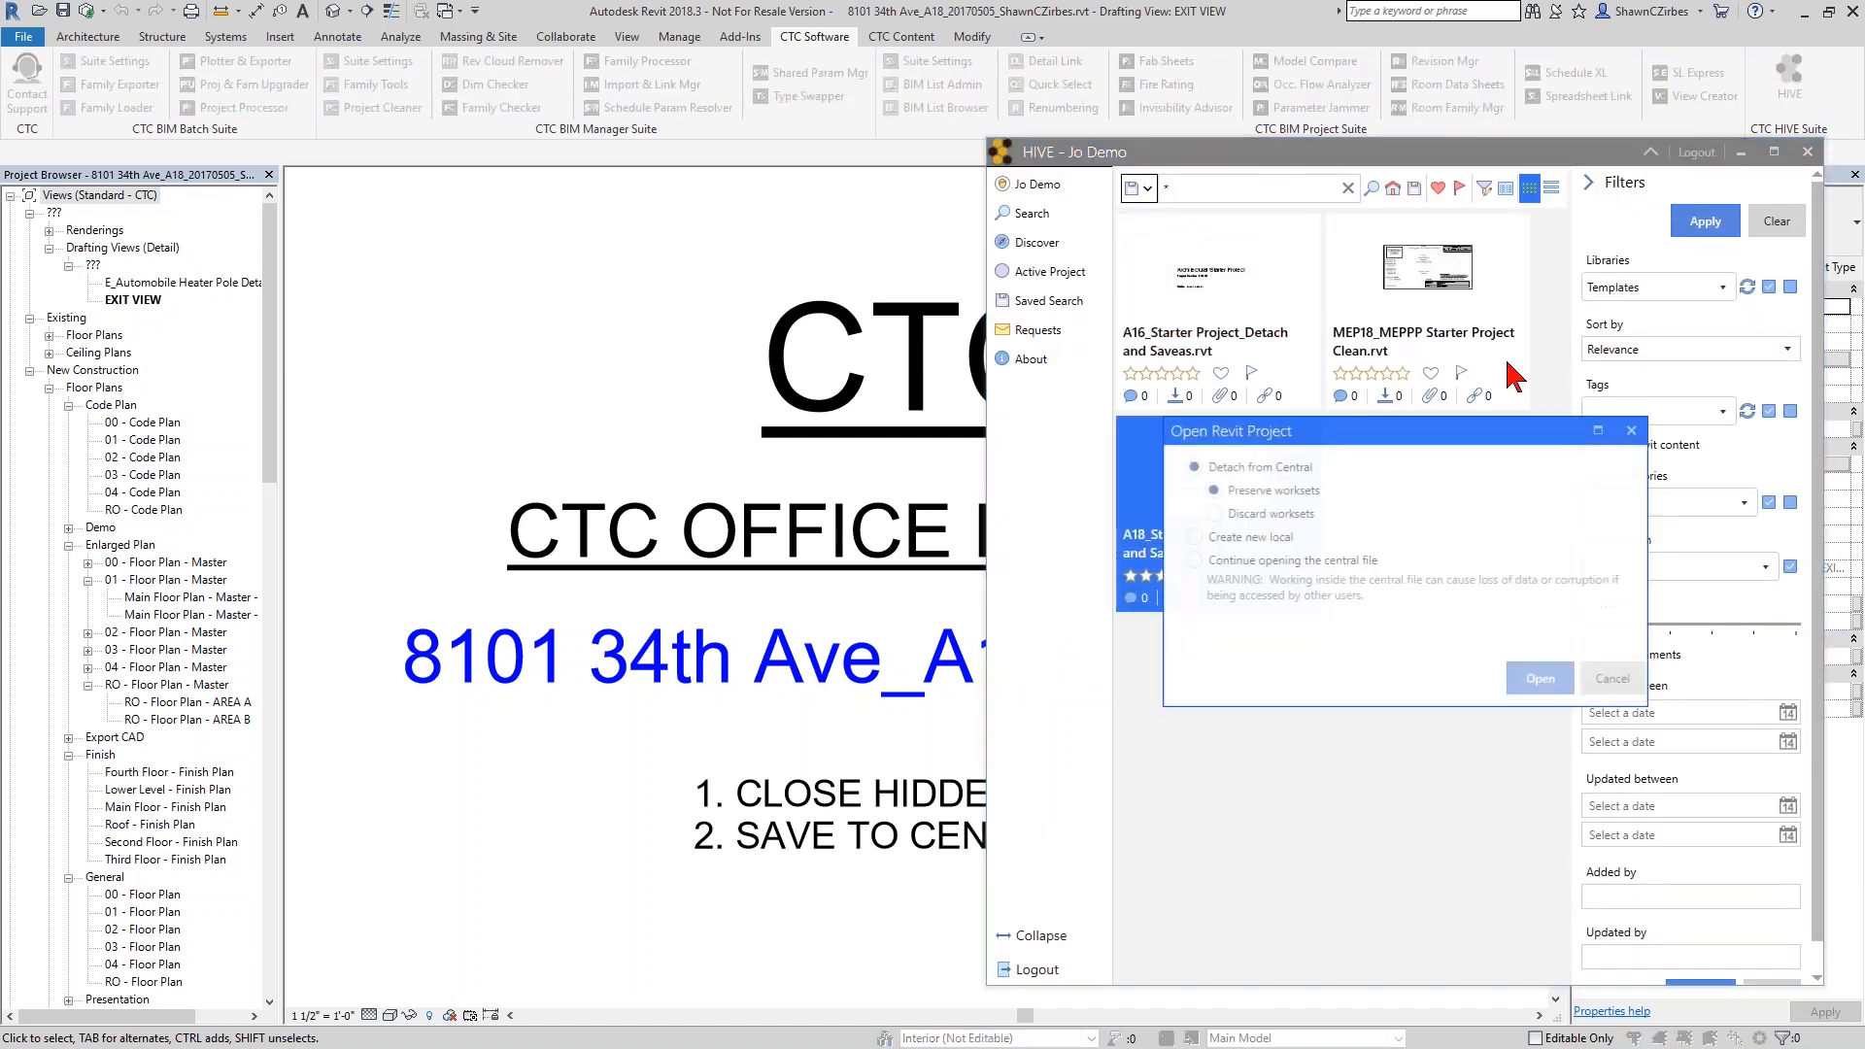
left_click(1541, 689)
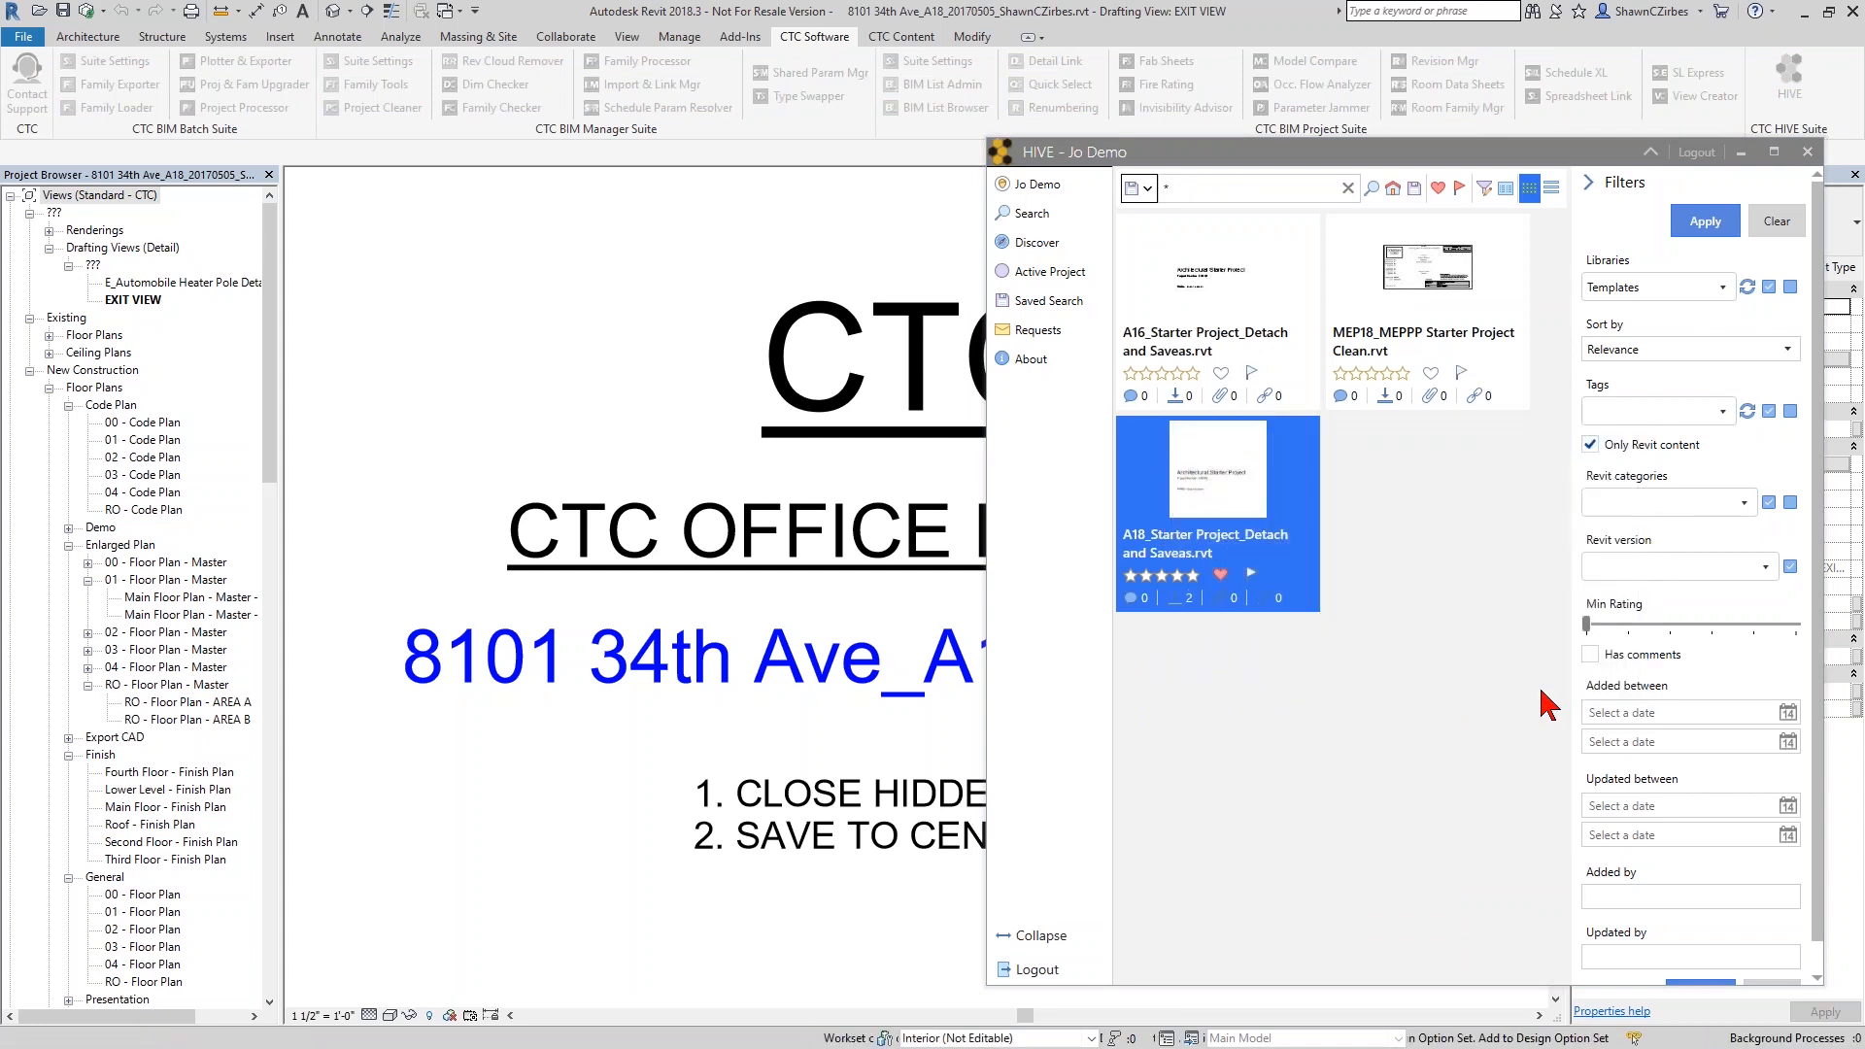
left_click_drag(571, 249, 524, 370)
left_click(953, 352)
left_click(816, 610)
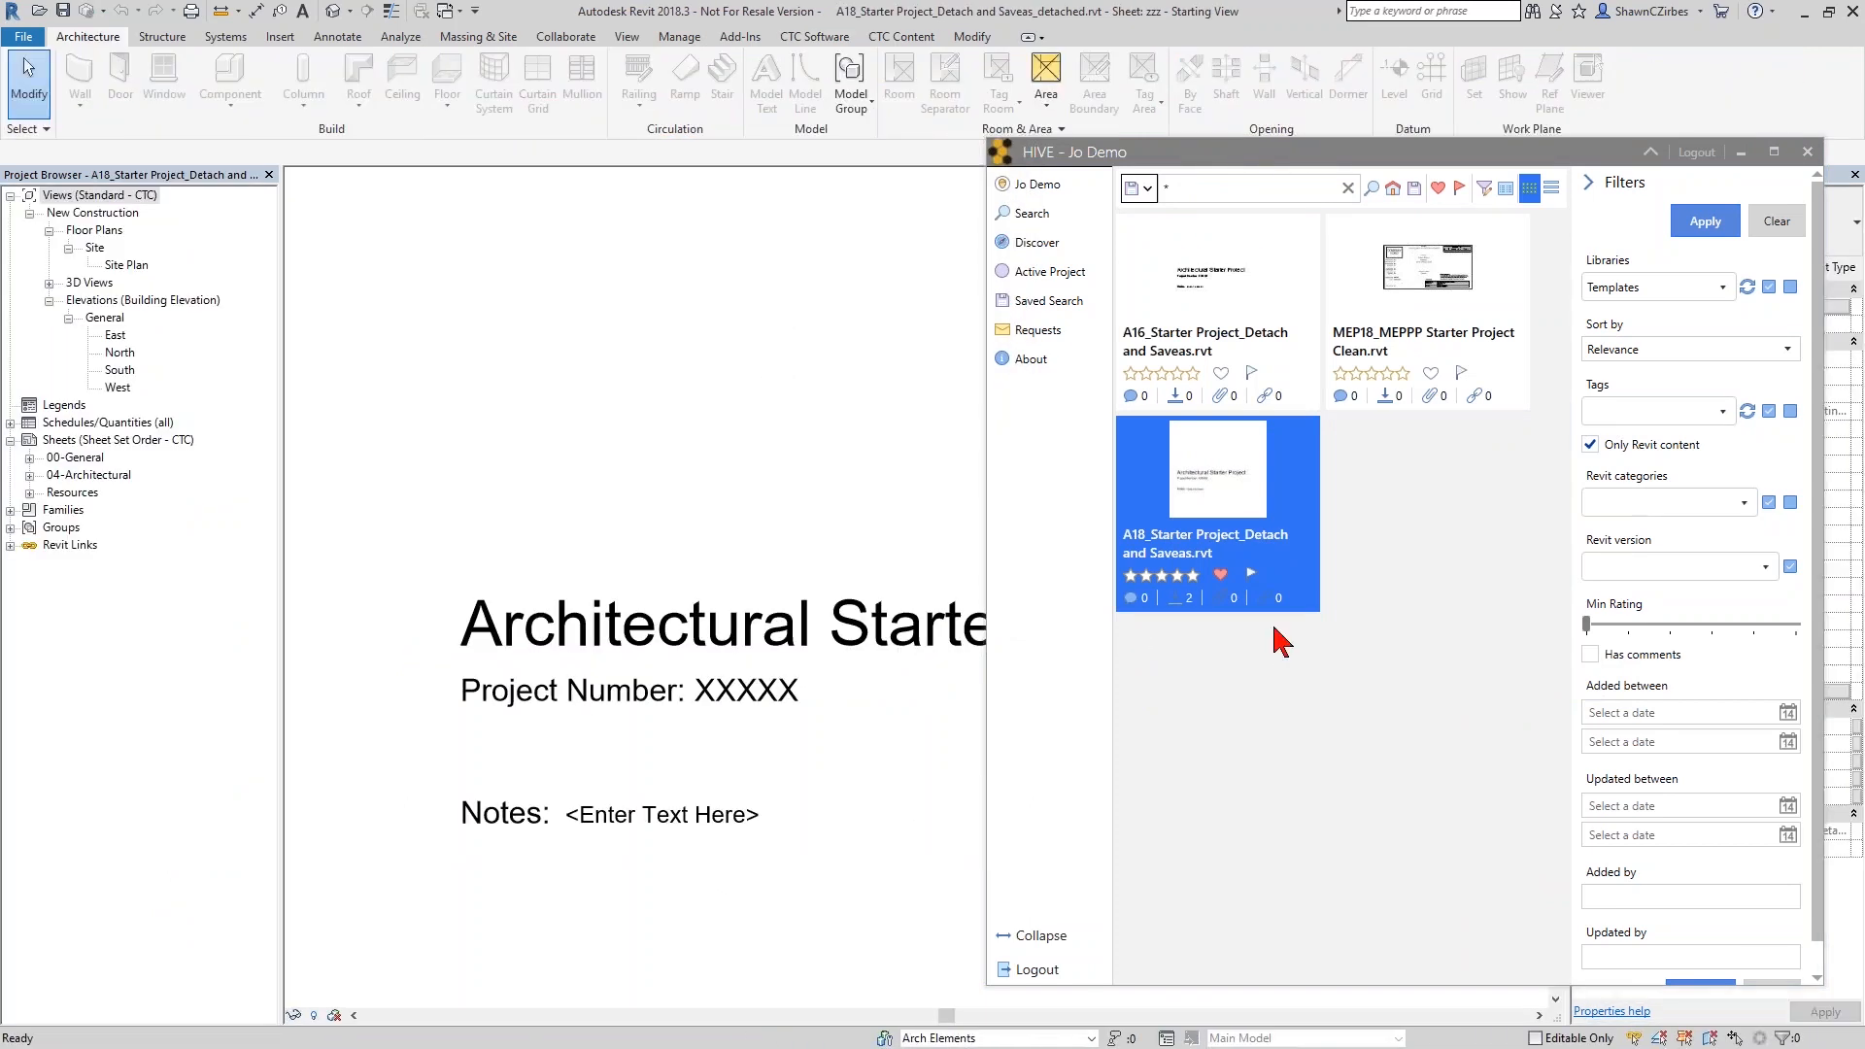
left_click(1808, 153)
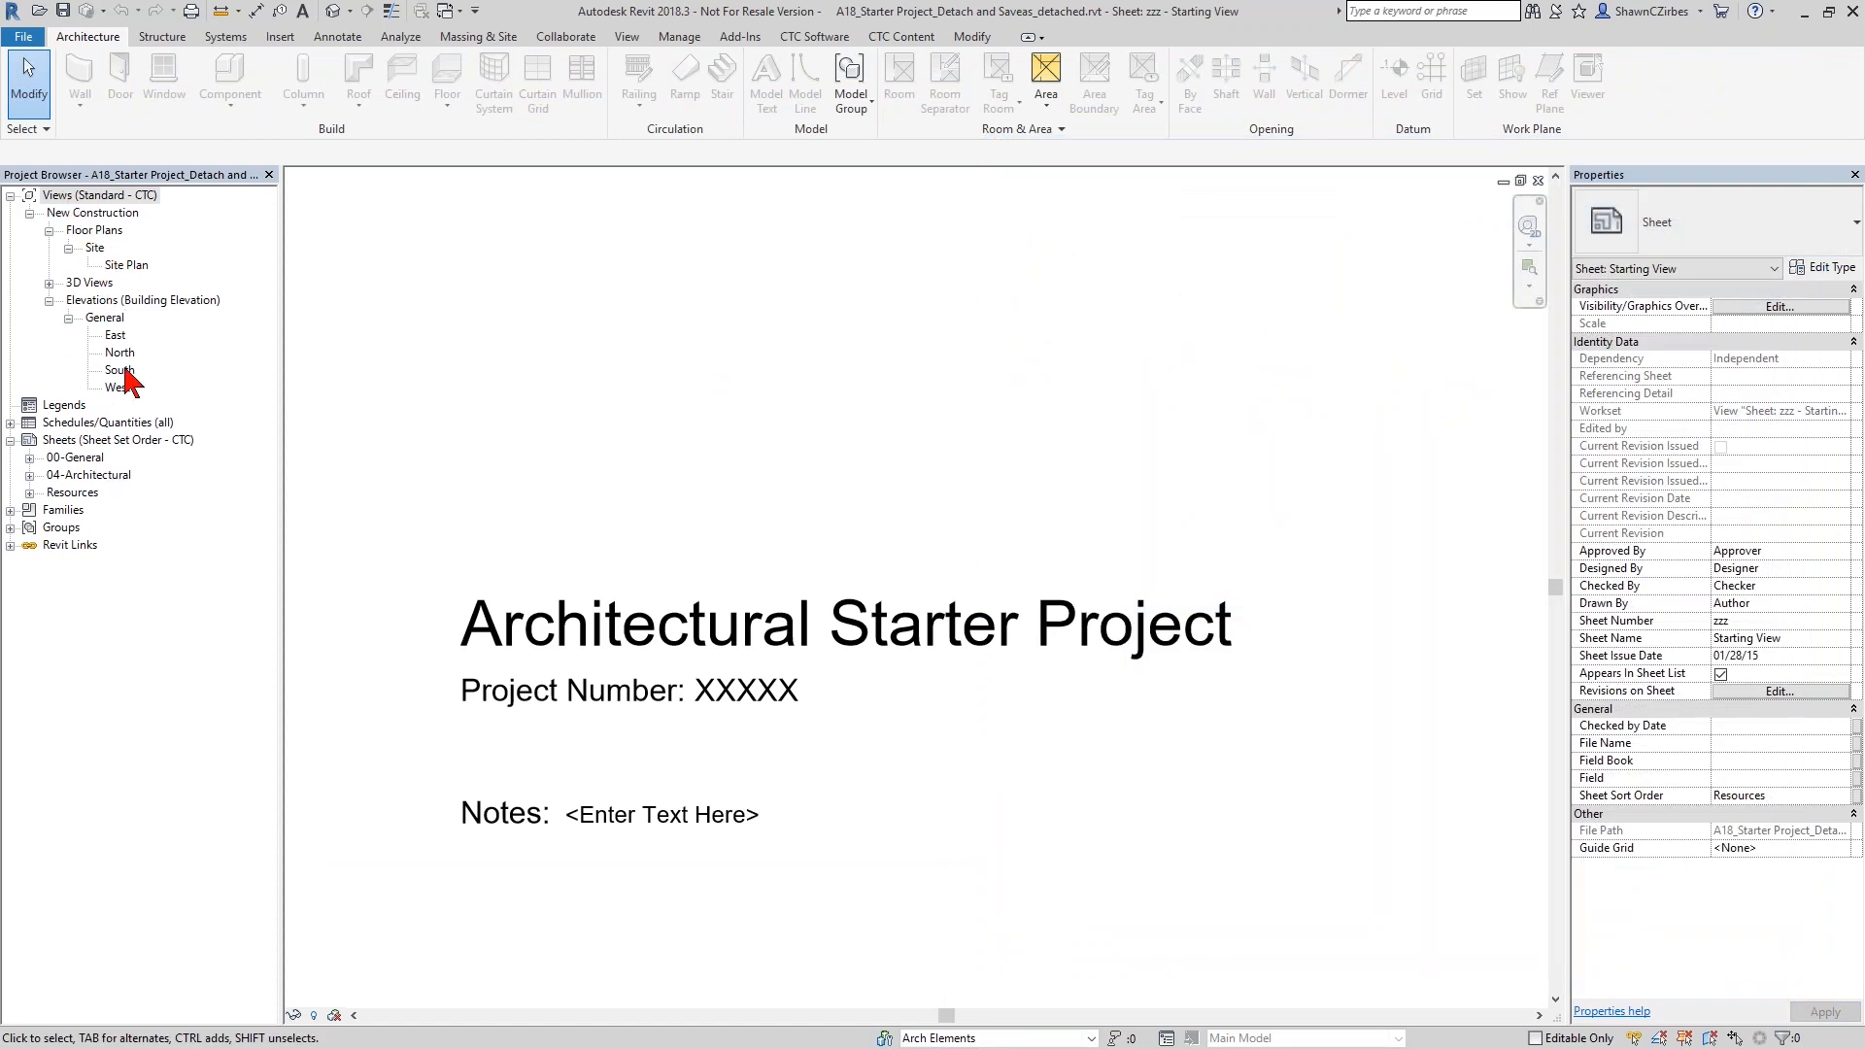
- Open the South building elevation view
left_click(127, 267)
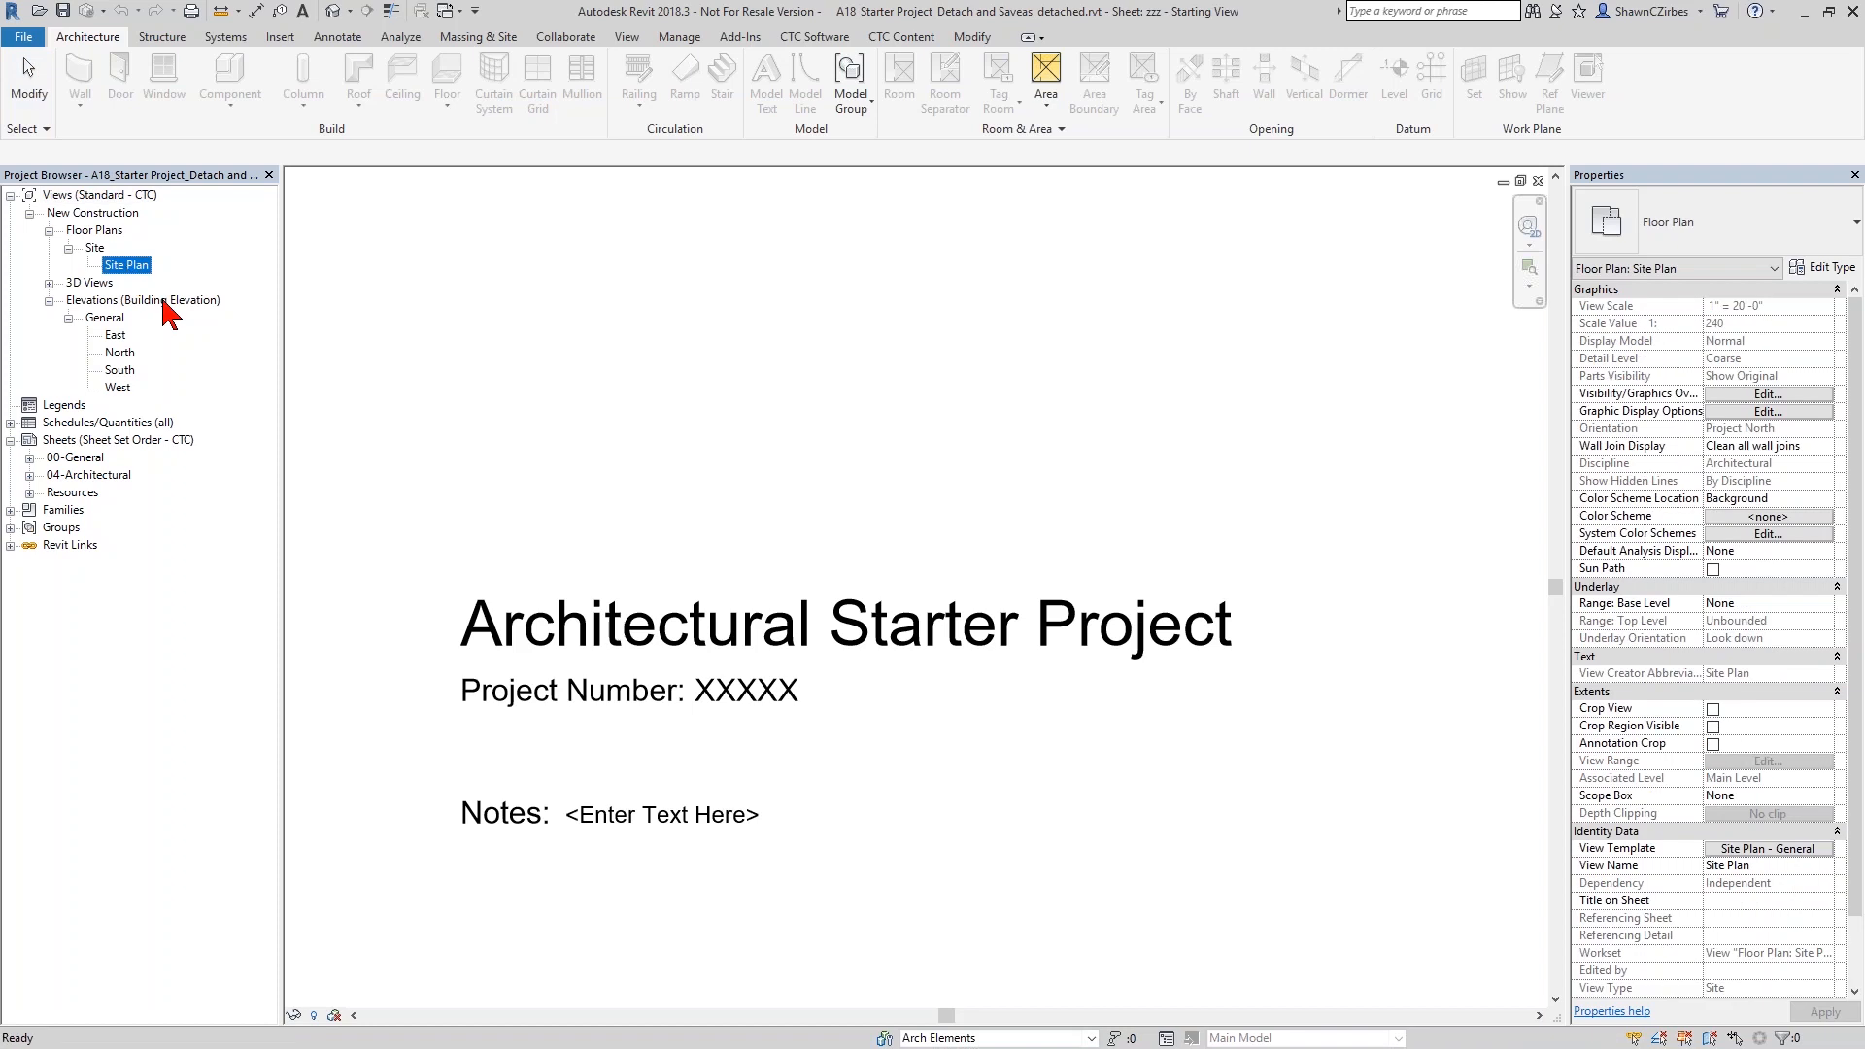
double_click(122, 371)
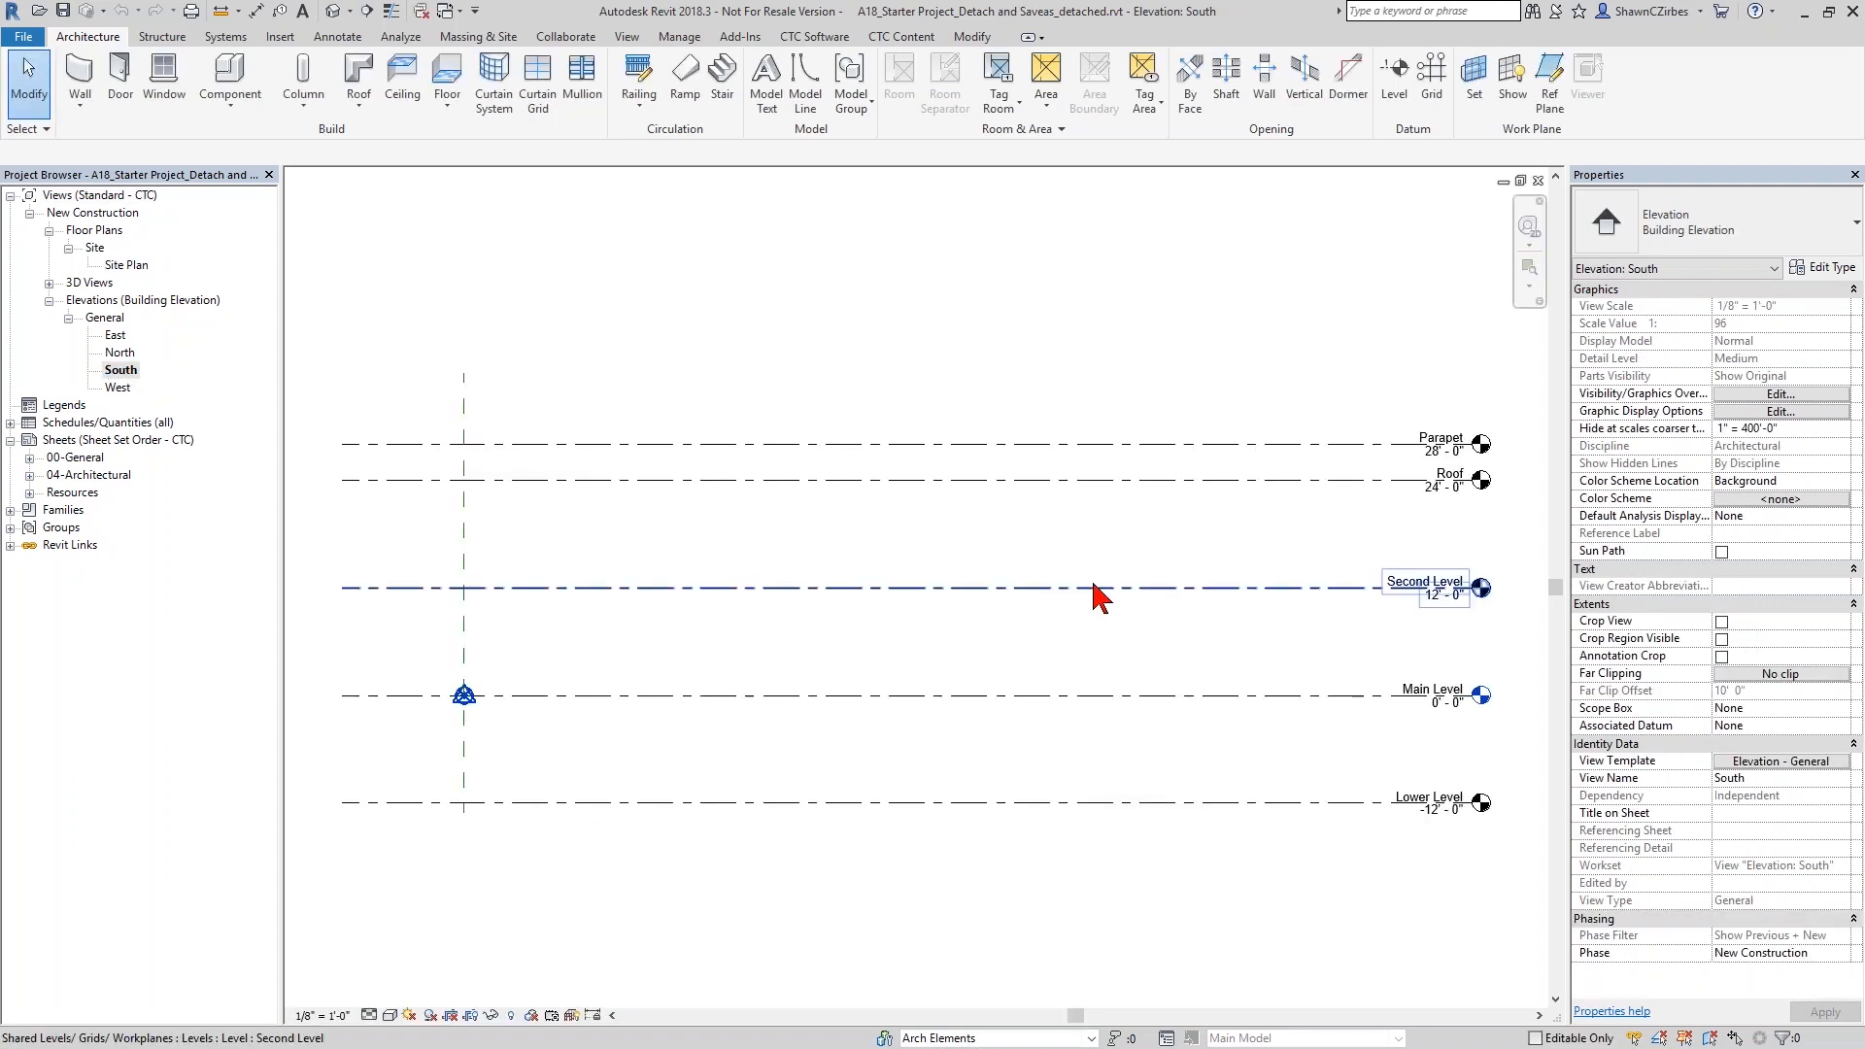
scroll(1110, 541, "down", 3)
middle_click_drag(1091, 584, 1007, 665)
scroll(966, 696, "up", 1)
- Move the Roof and Parapet levels up together by 36' and by a further 24'
left_click_drag(1018, 656, 949, 525)
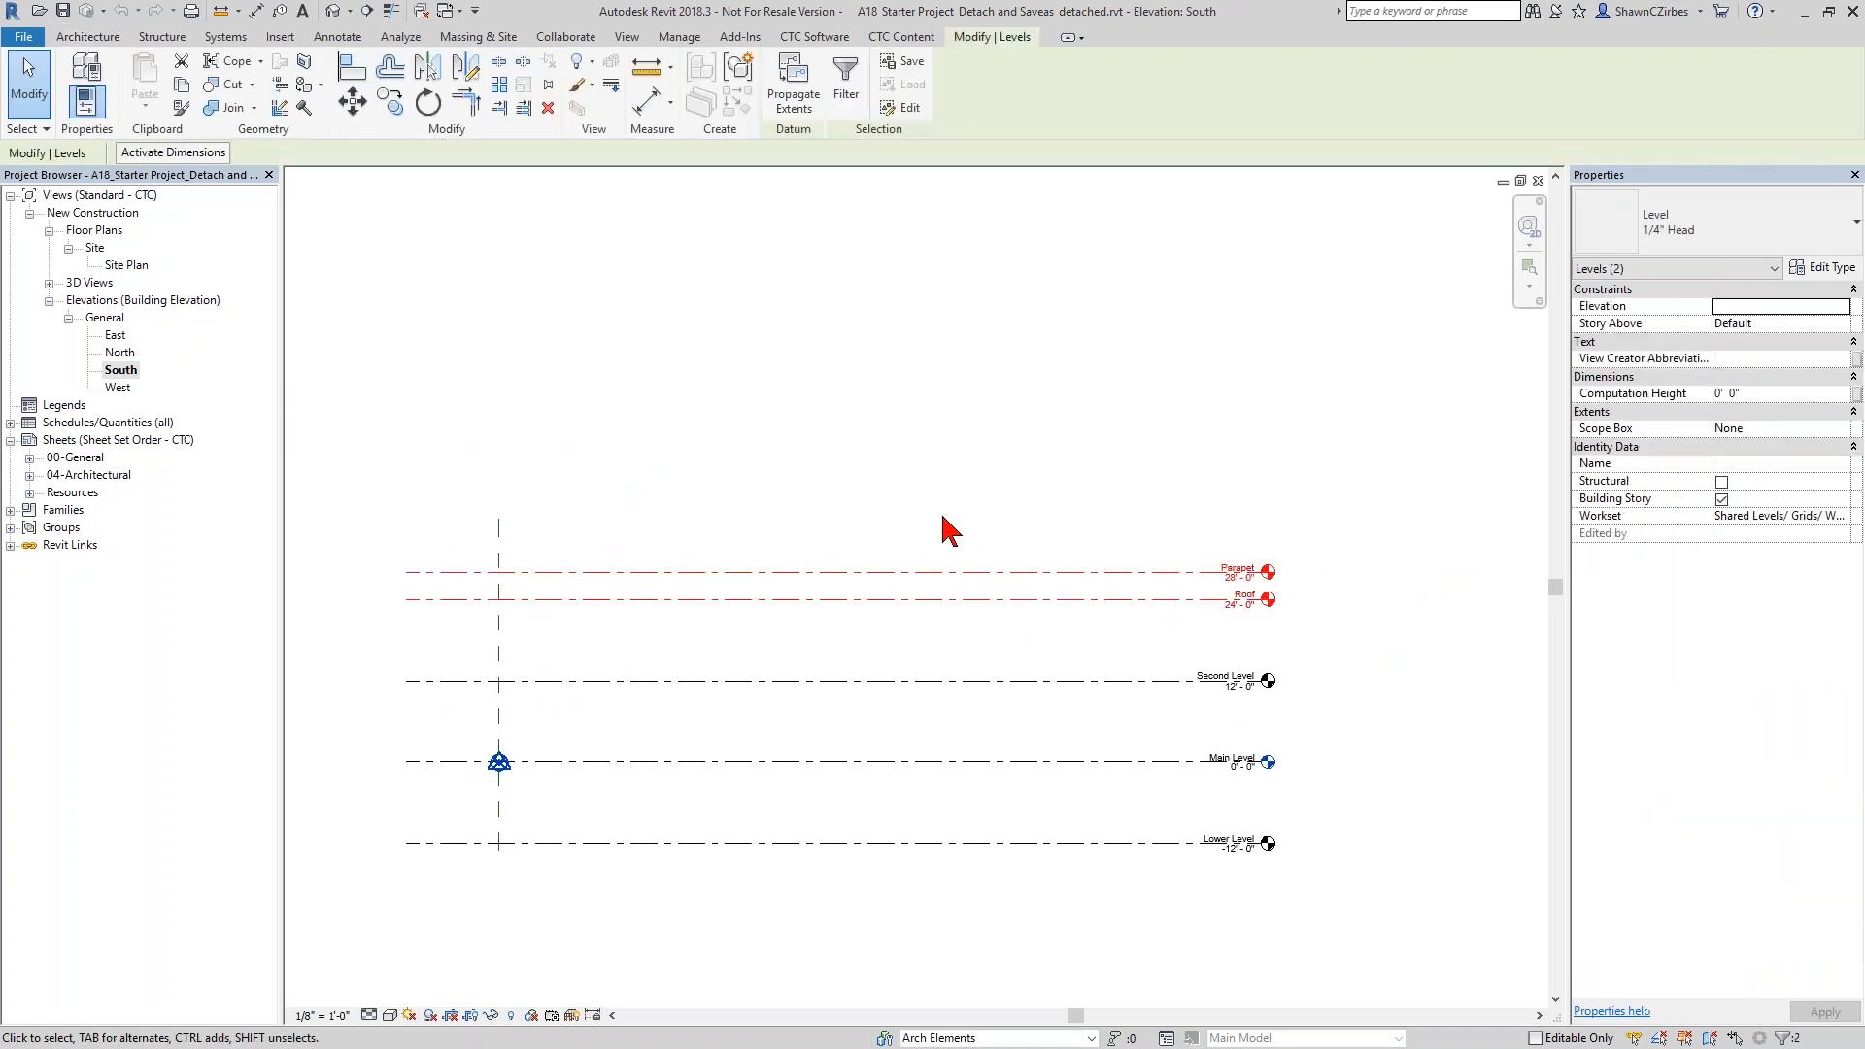
left_click(1044, 843)
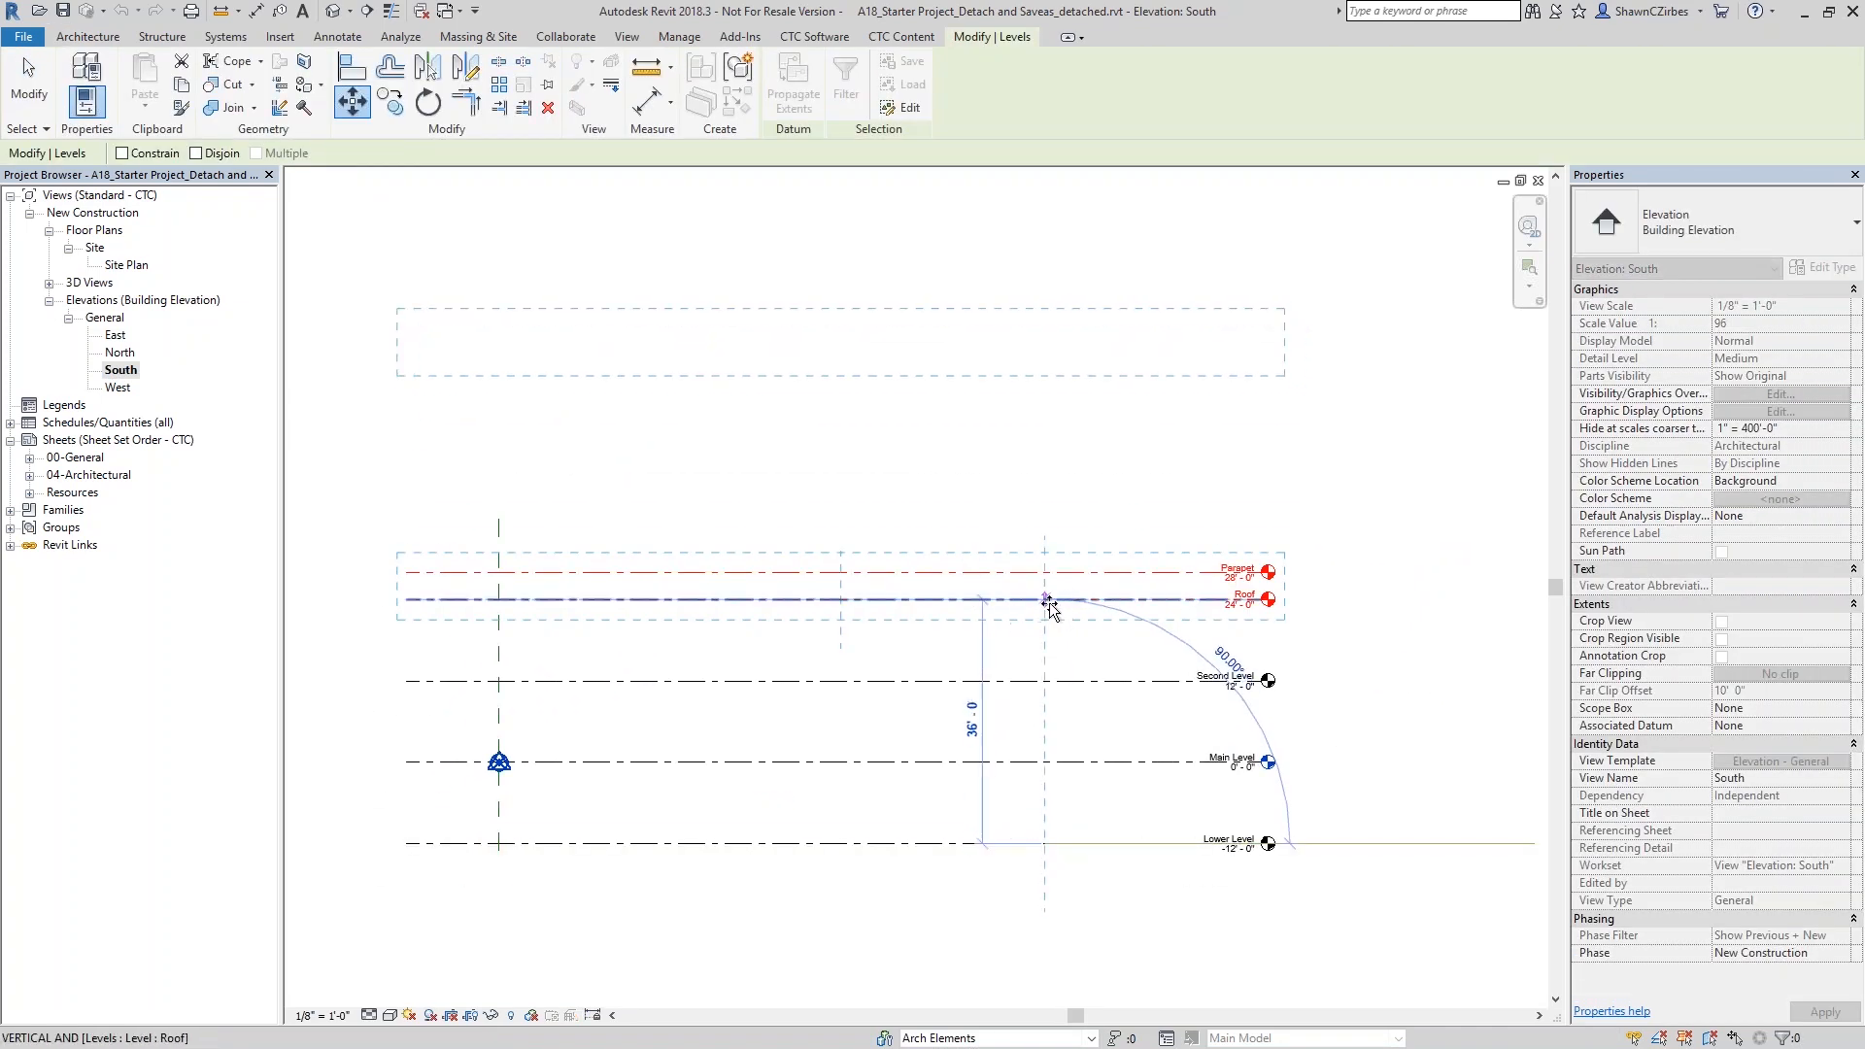
left_click(1043, 604)
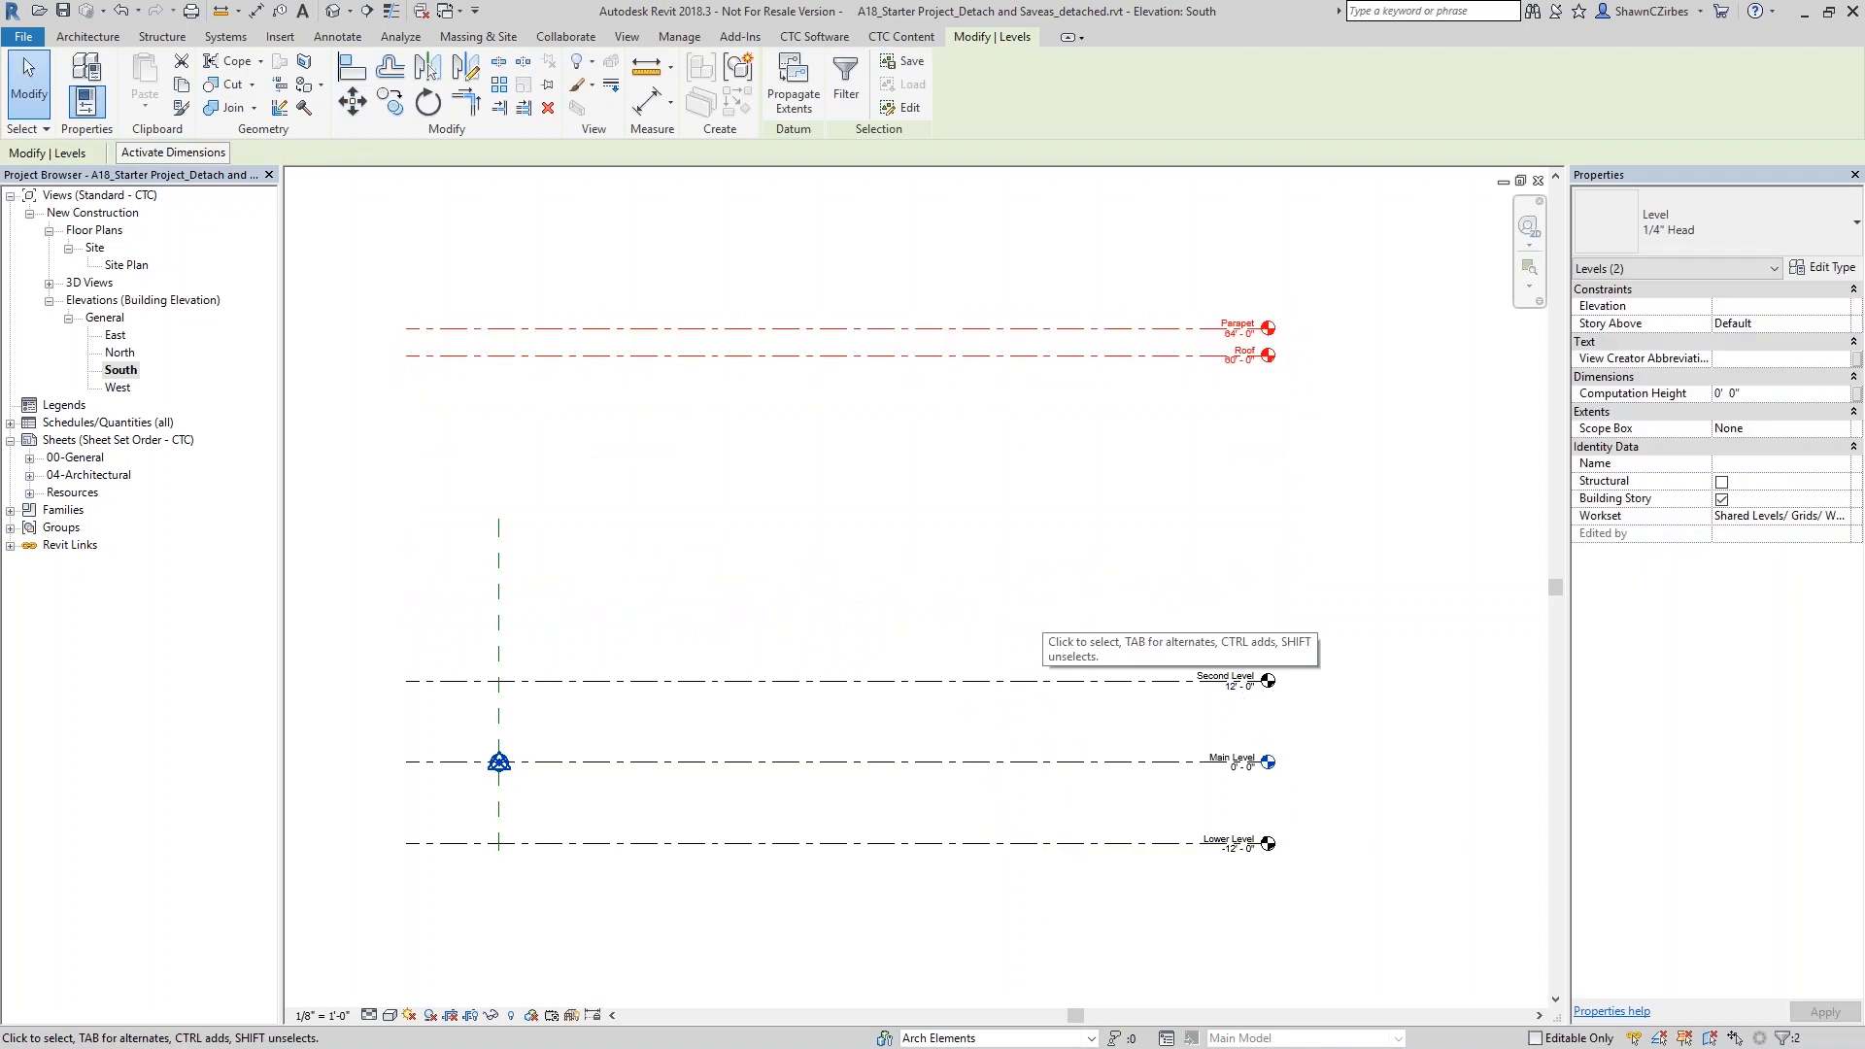
key("m")
key("v")
left_click(1058, 843)
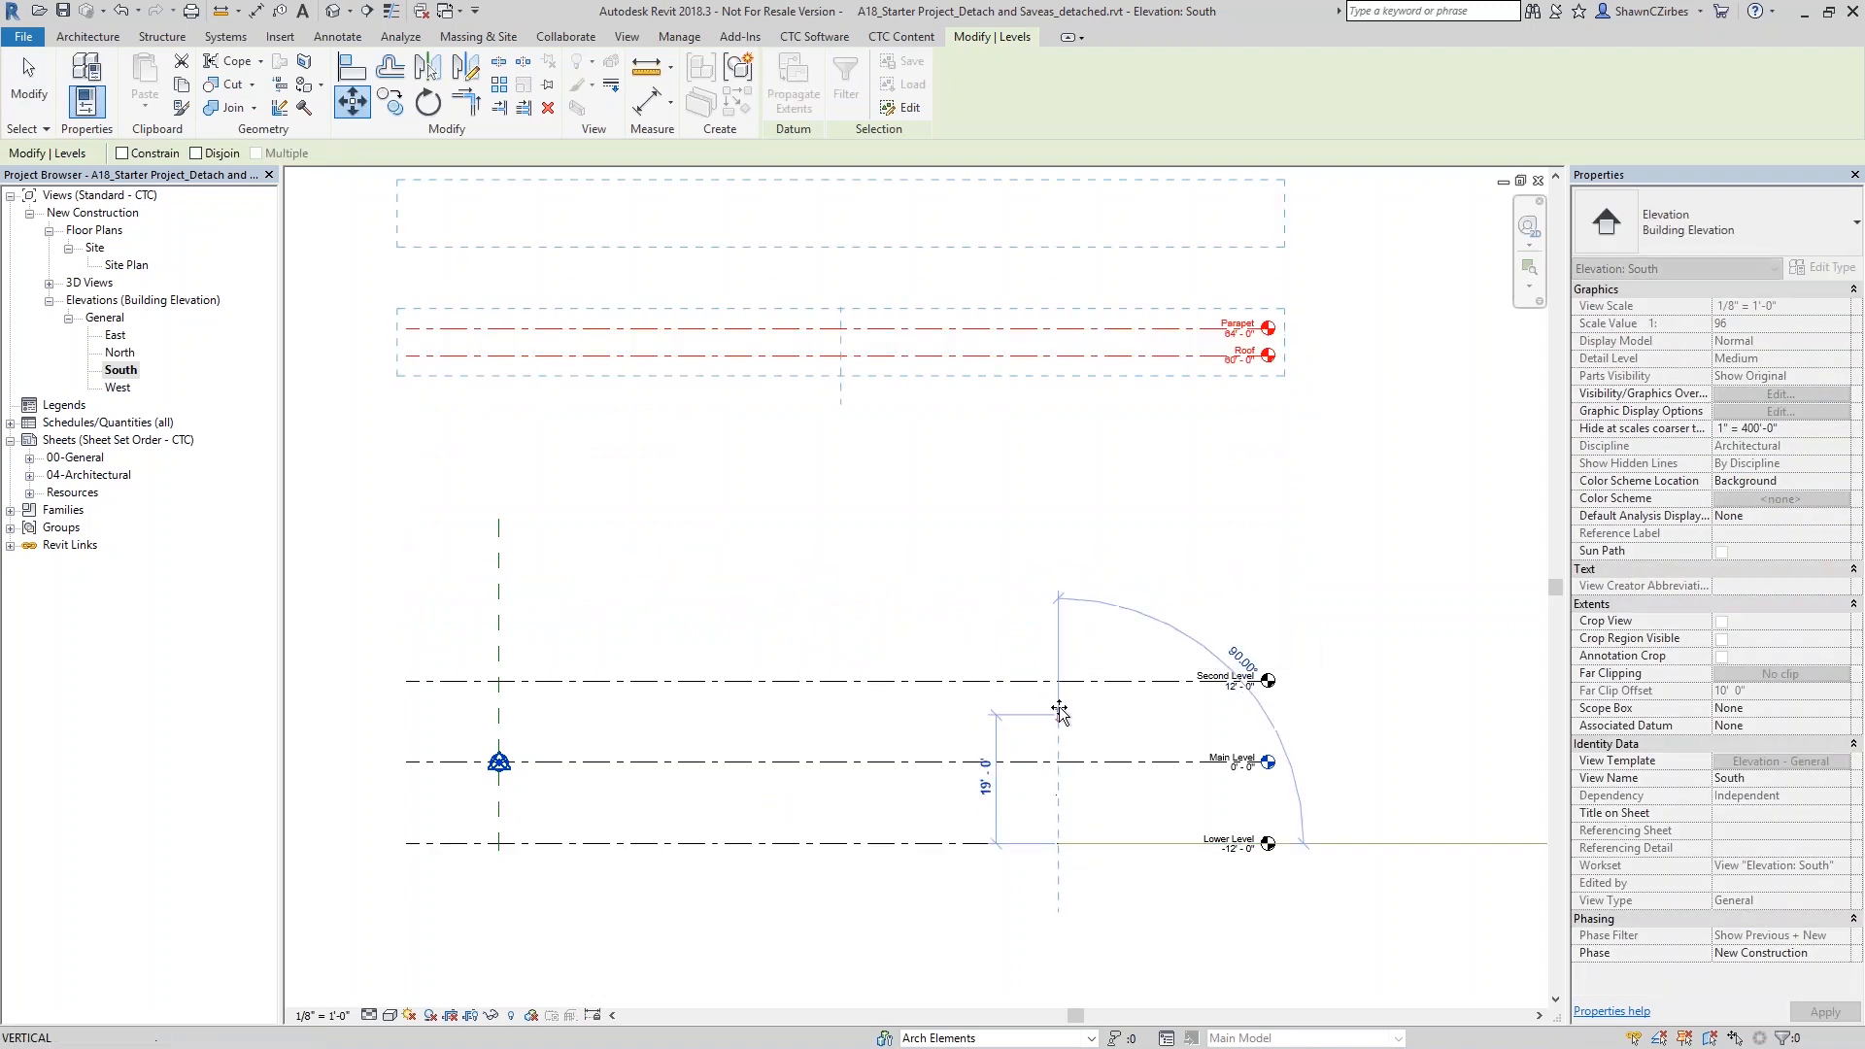
left_click(1058, 680)
- Copy the Second Level upward five times at 12' spacing, using the multiple-copy option
left_click(1073, 685)
key("c")
key("o")
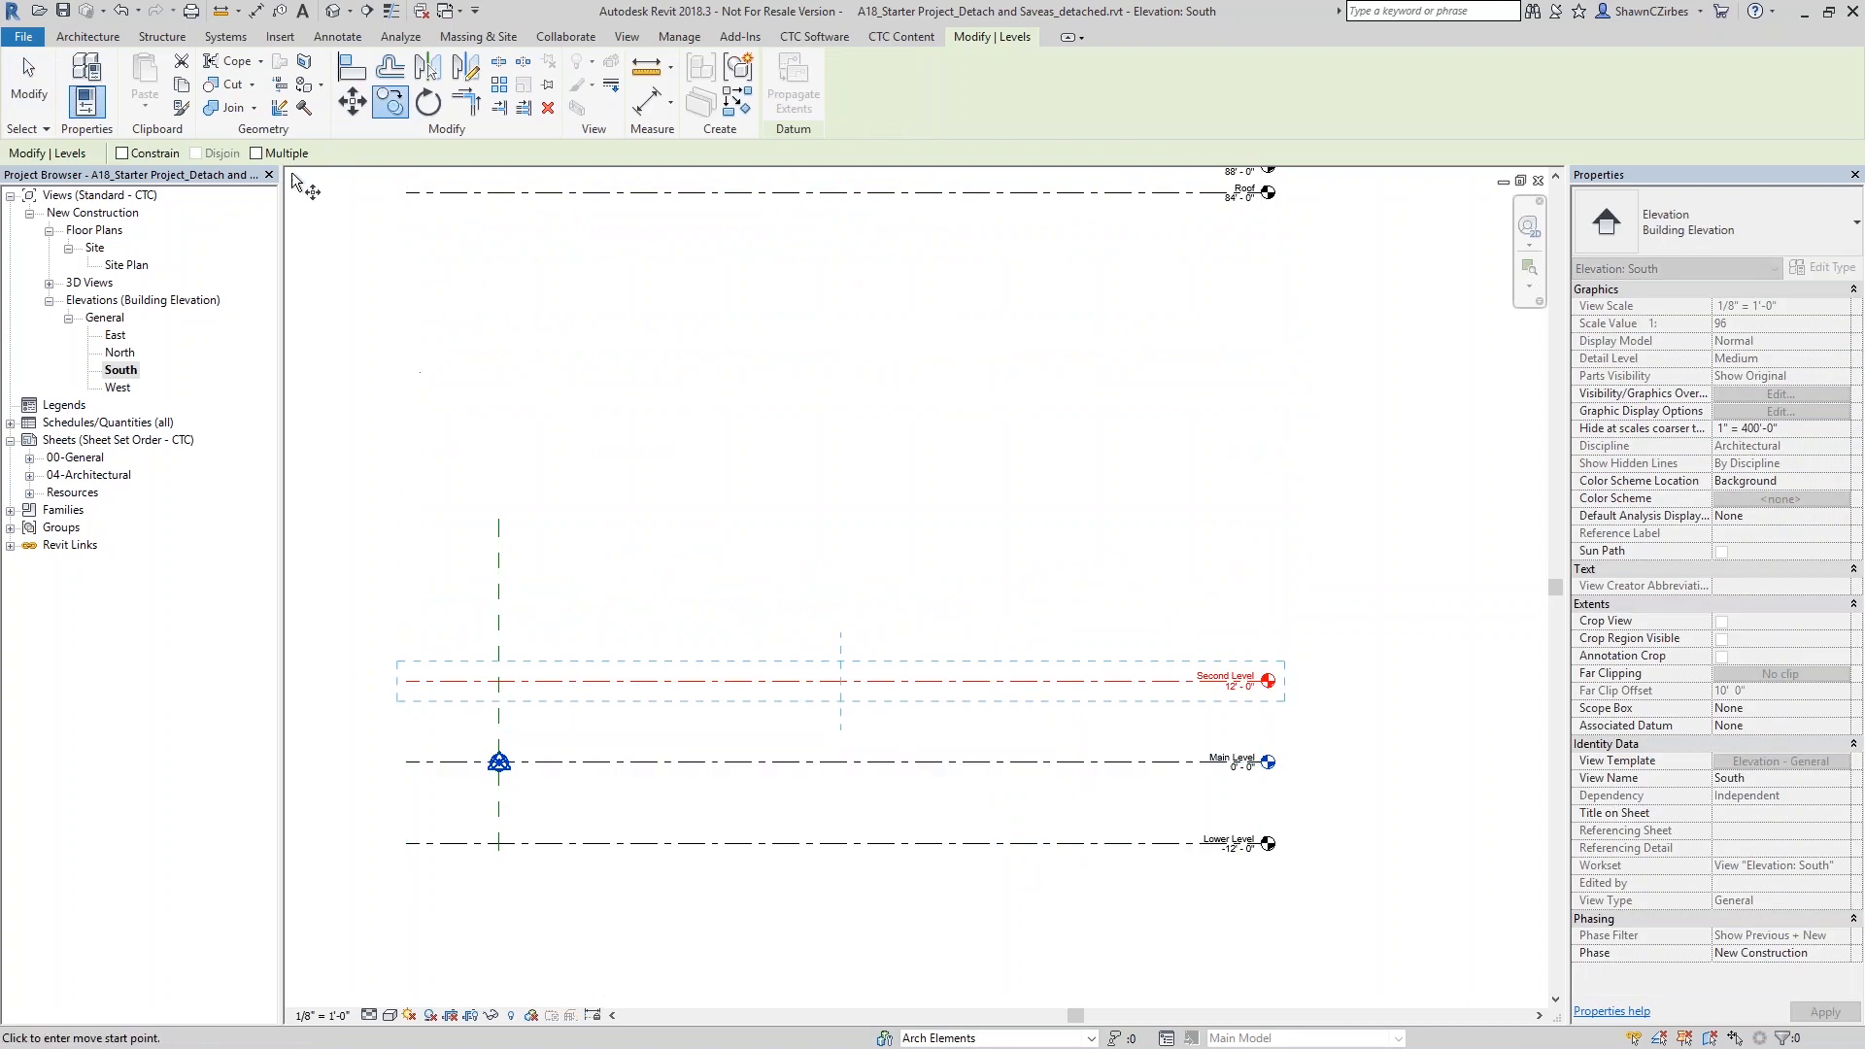
left_click(294, 154)
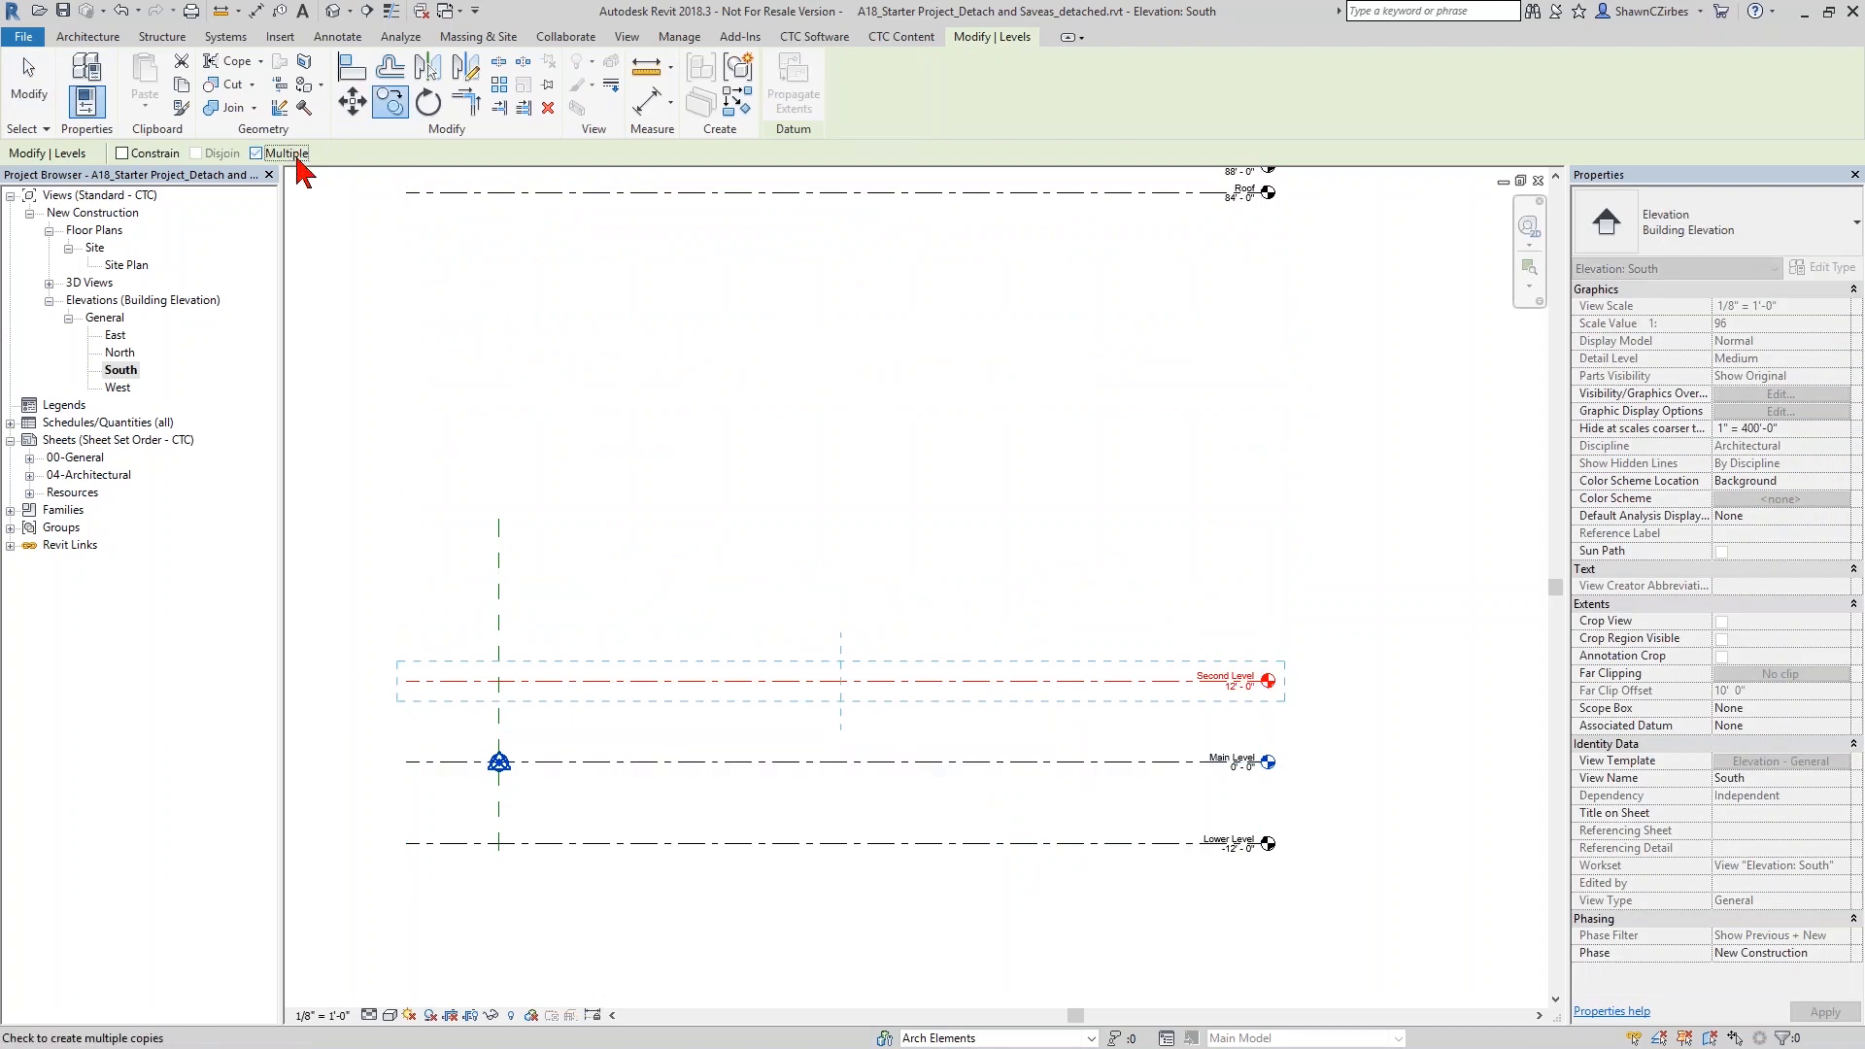
left_click(897, 764)
left_click(896, 681)
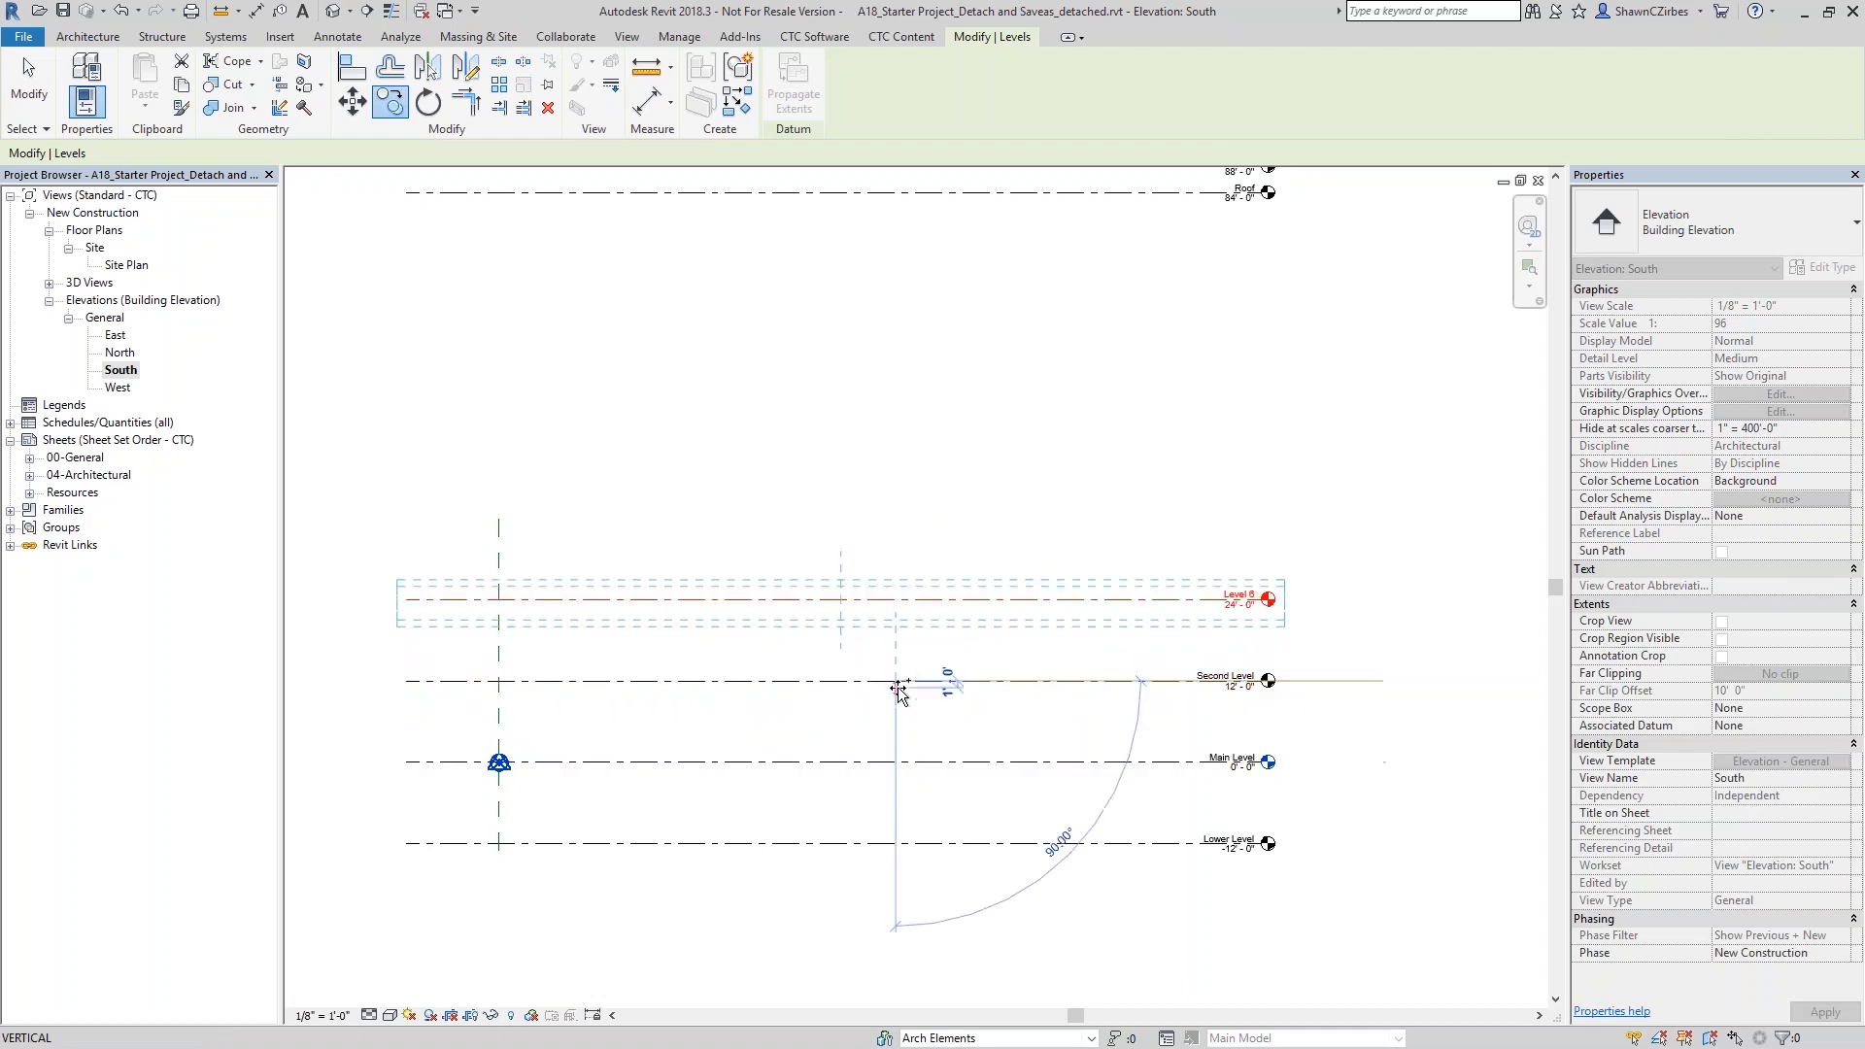
left_click(891, 529)
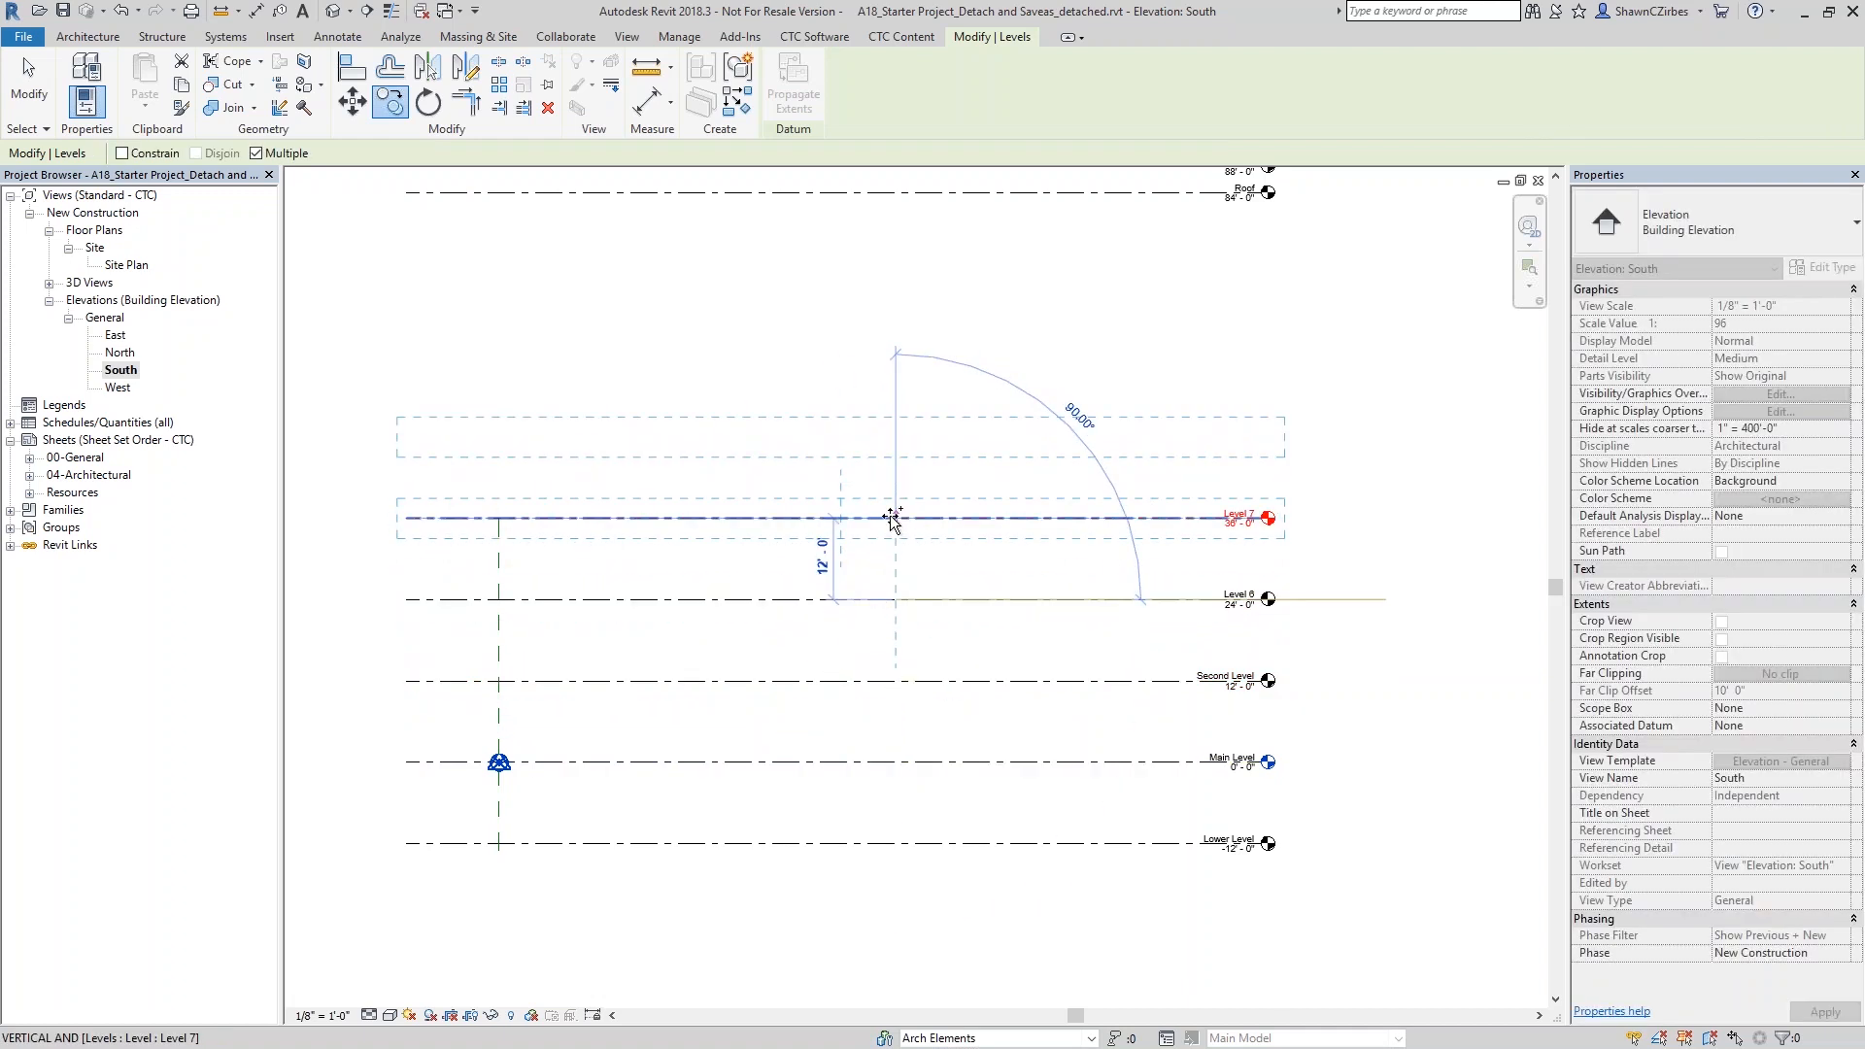
left_click(892, 439)
left_click(888, 361)
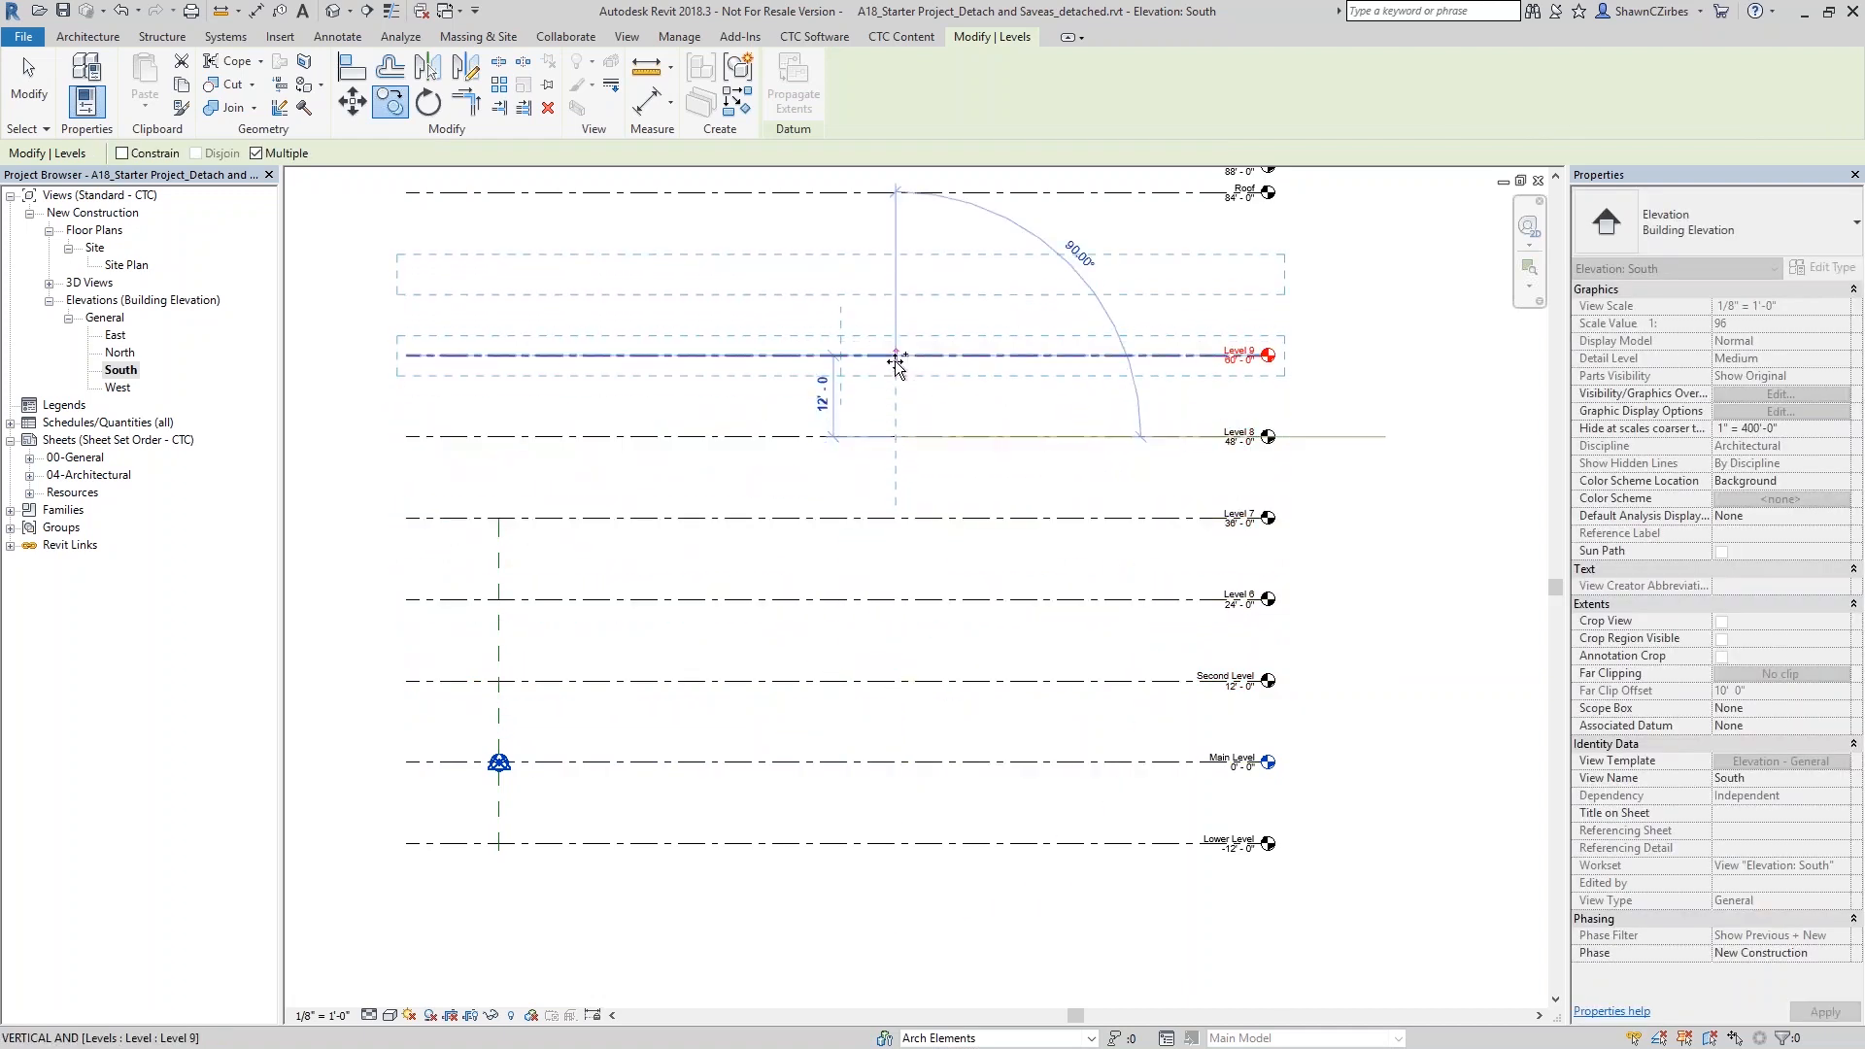
key("Escape")
key("Escape")
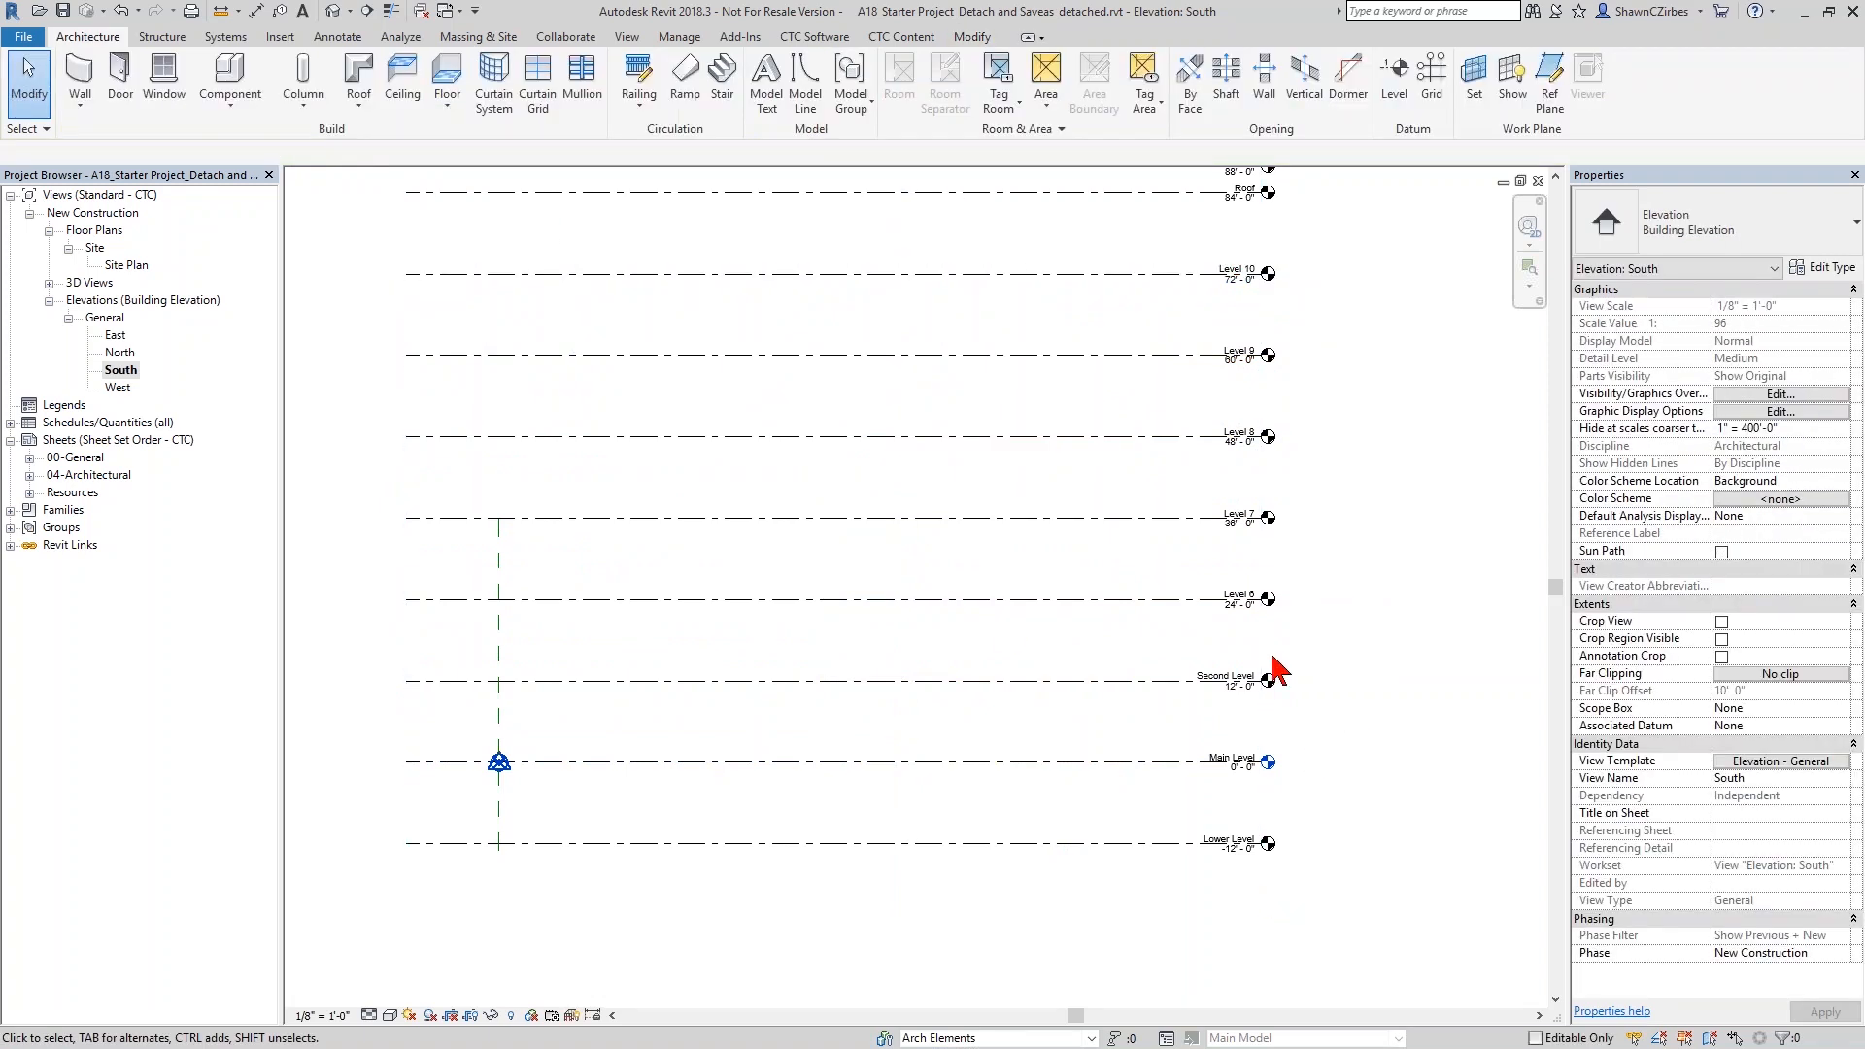
- Rename the copied level just above Second Level as Third Level
double_click(1233, 593)
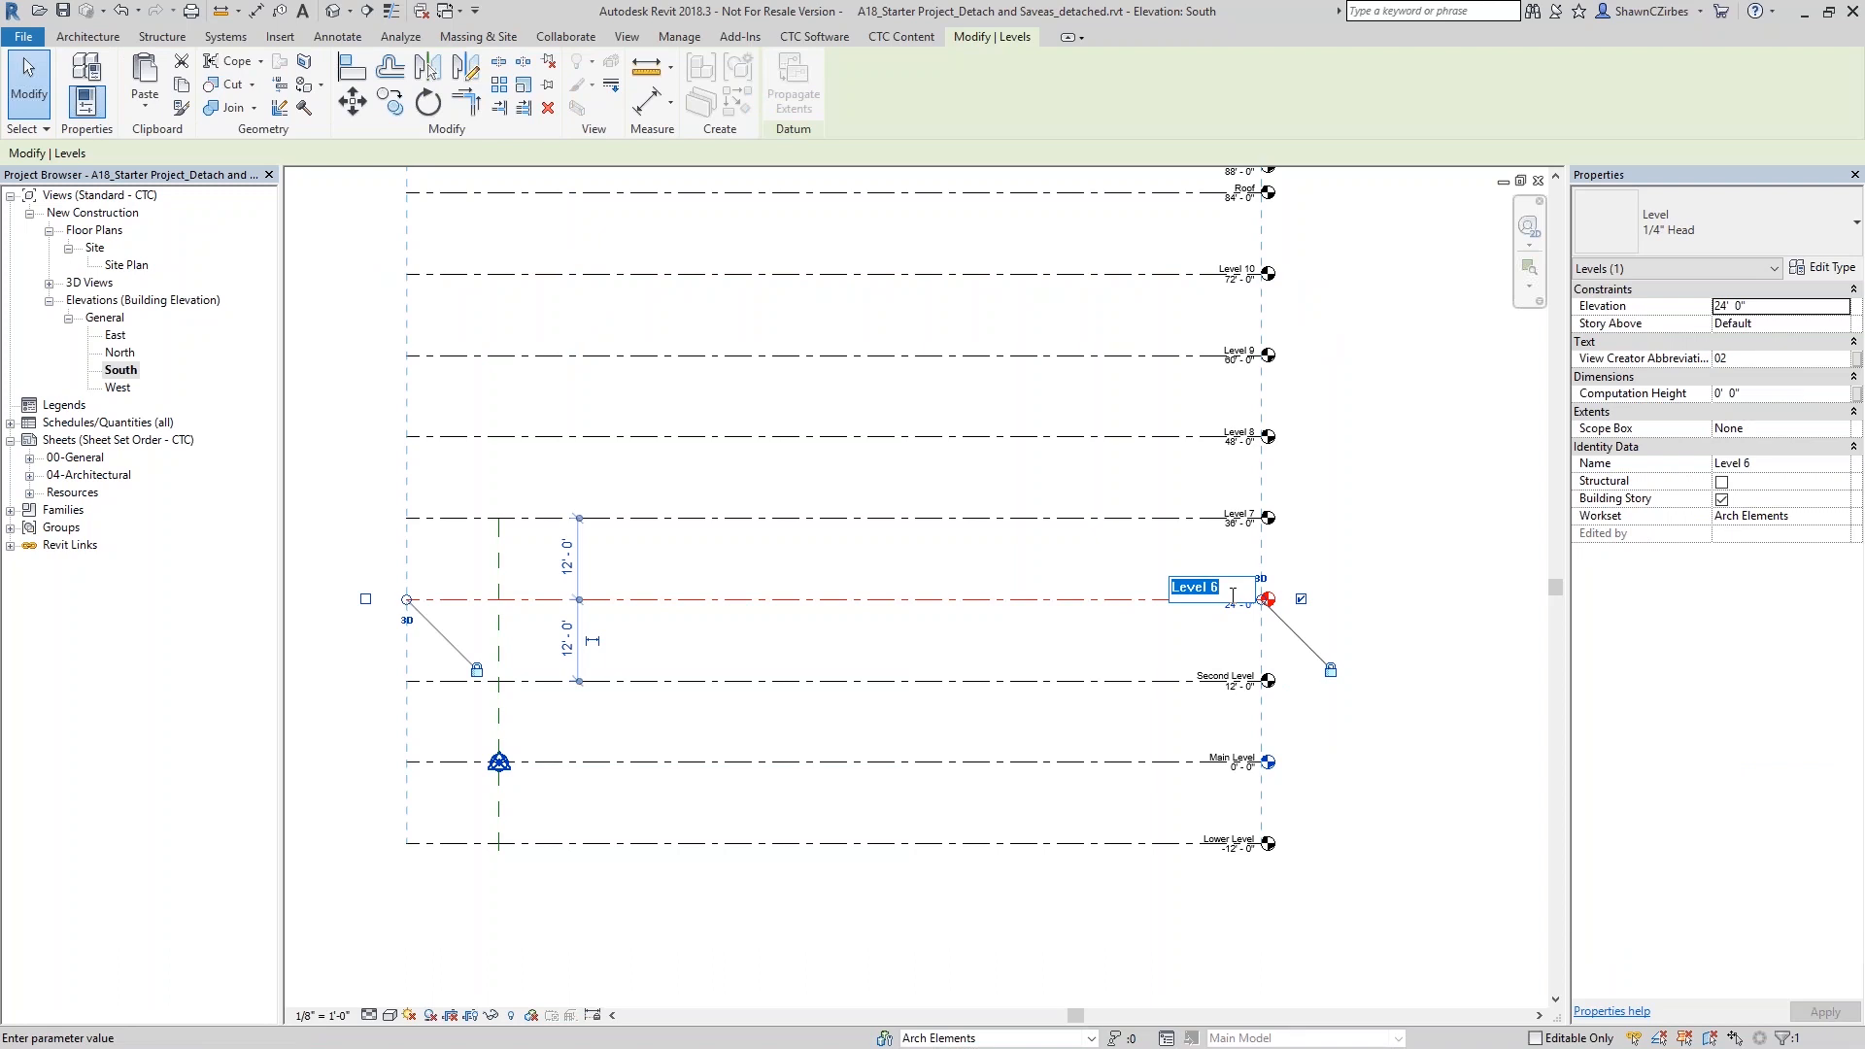
type("Thi")
key("shift+Left")
key("shift+Left")
key("shift+Left")
key("Return")
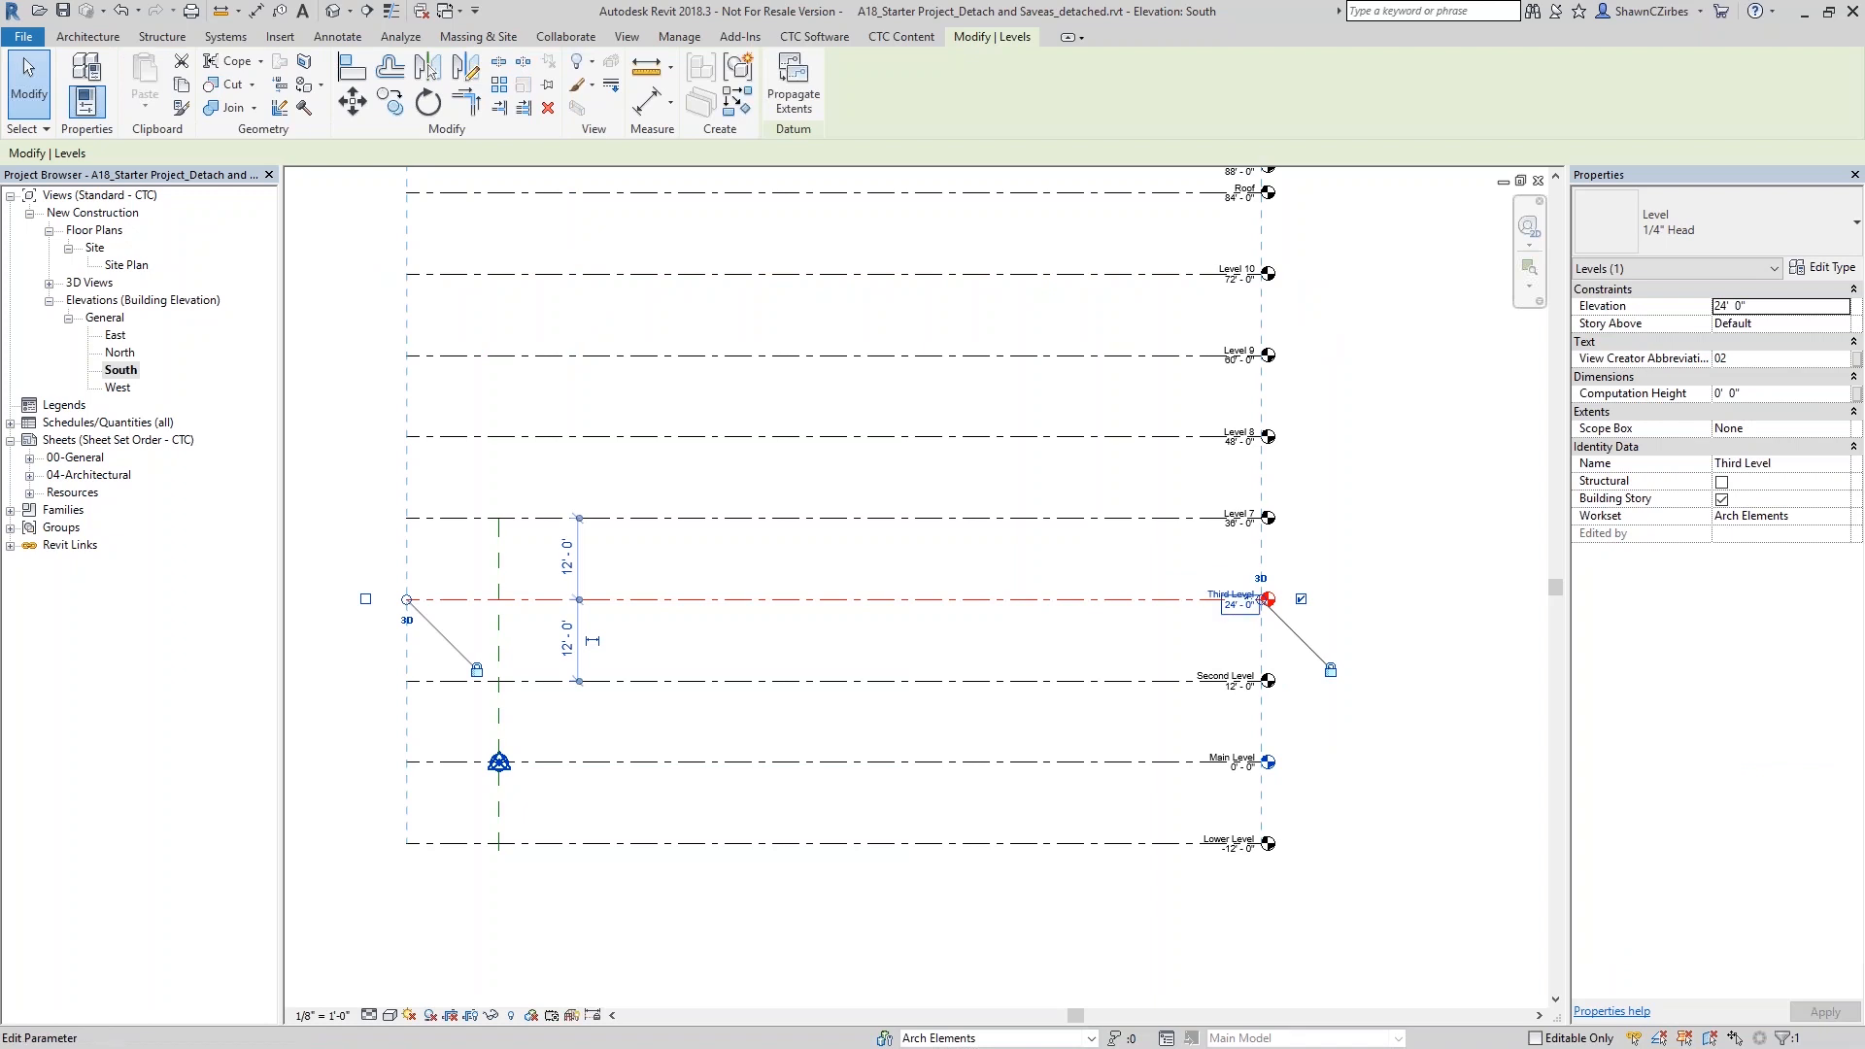
- Rename the next two copied levels above Third Level as Fourth Level and Fifth Level
double_click(1235, 513)
type("Fourth Level")
key("Return")
double_click(1229, 427)
type("Fifth Level")
key("Return")
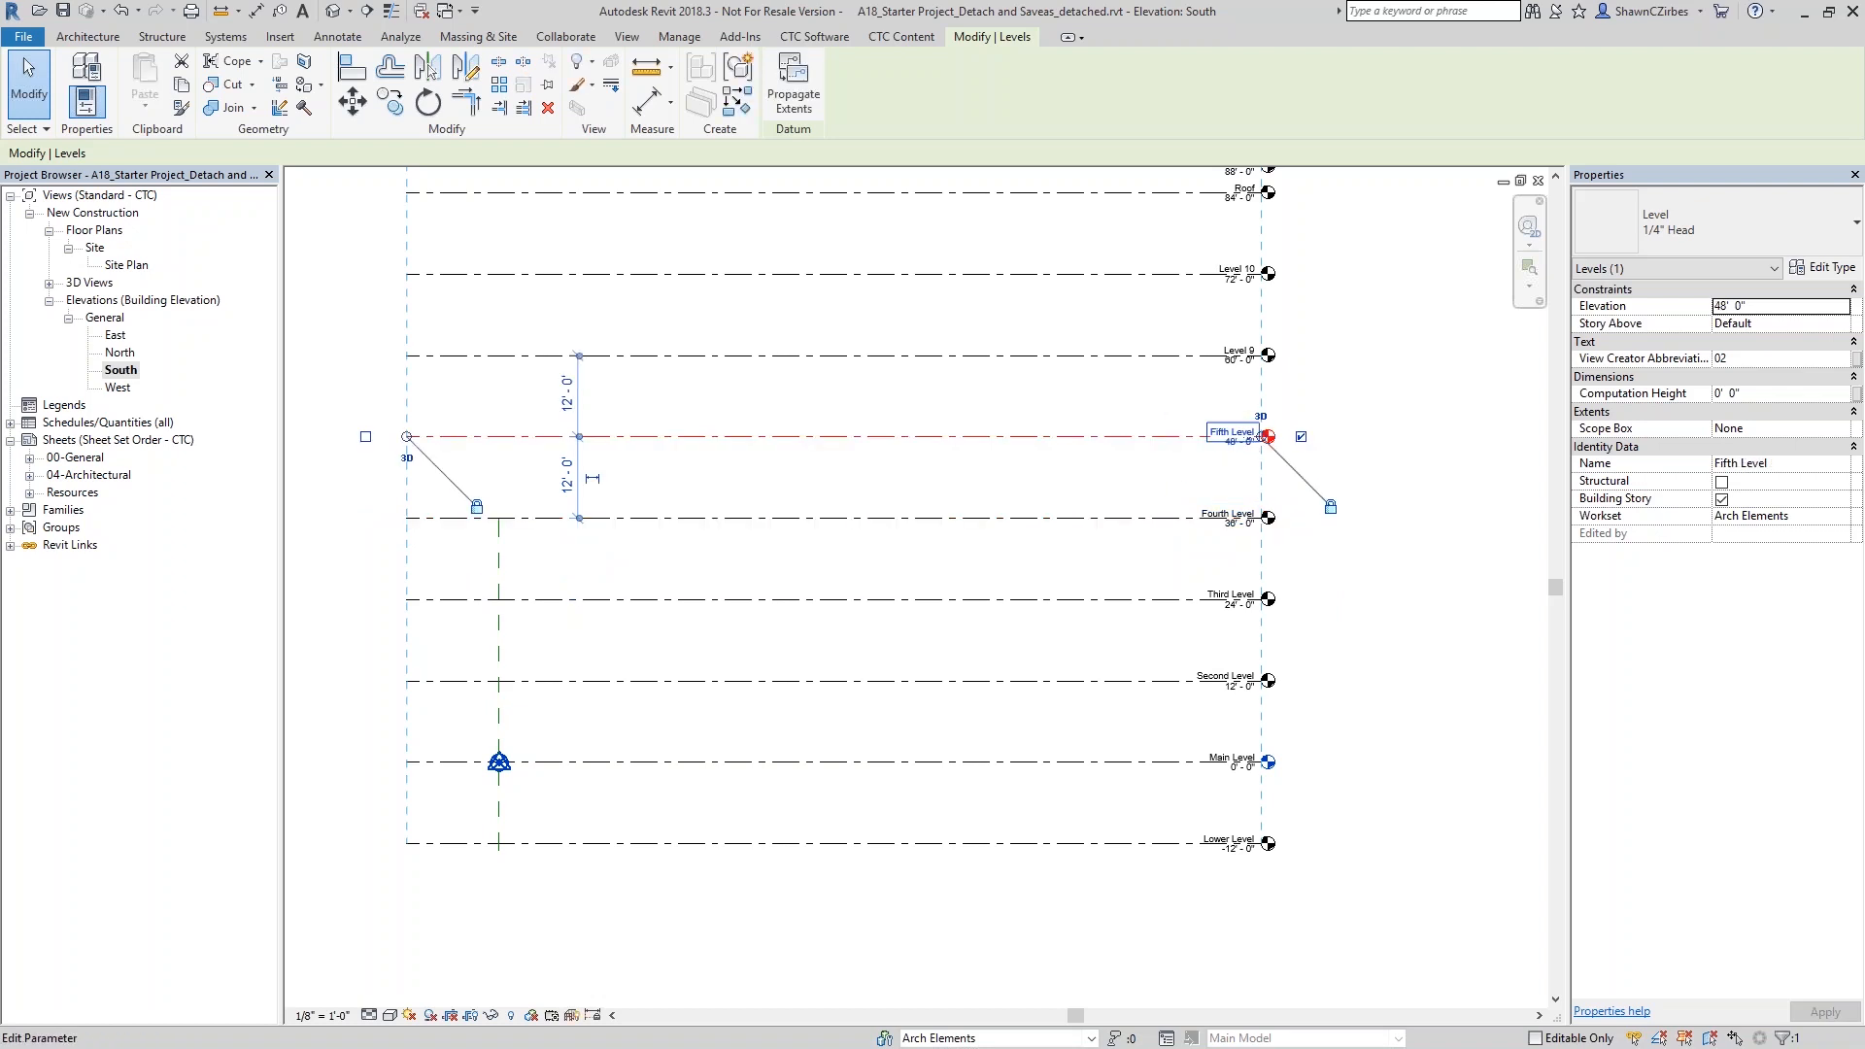
- Rename the two remaining copied levels below the roof as Sixth Level and Seventh Level
left_click(1233, 352)
left_click(1237, 348)
type("Sixth Level")
key("Return")
left_click(1236, 271)
left_click(1237, 268)
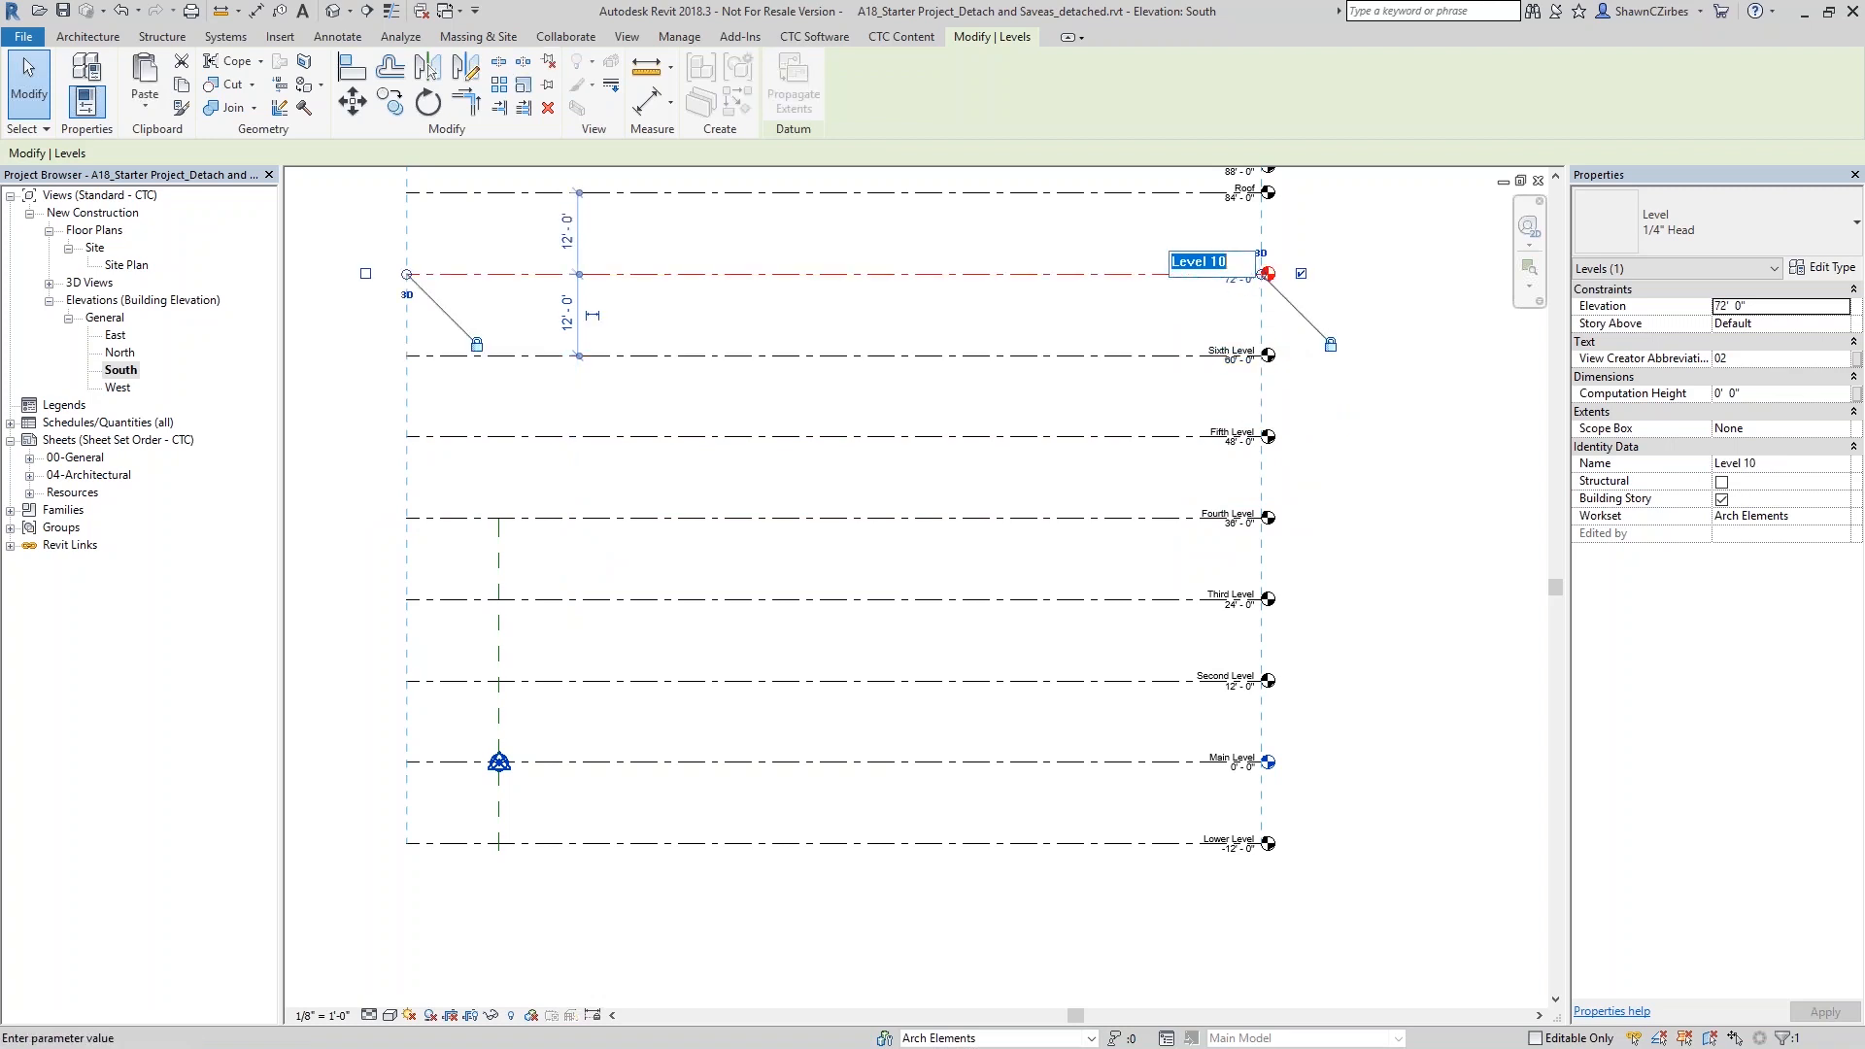
type("S")
type("eventh Level")
key("Return")
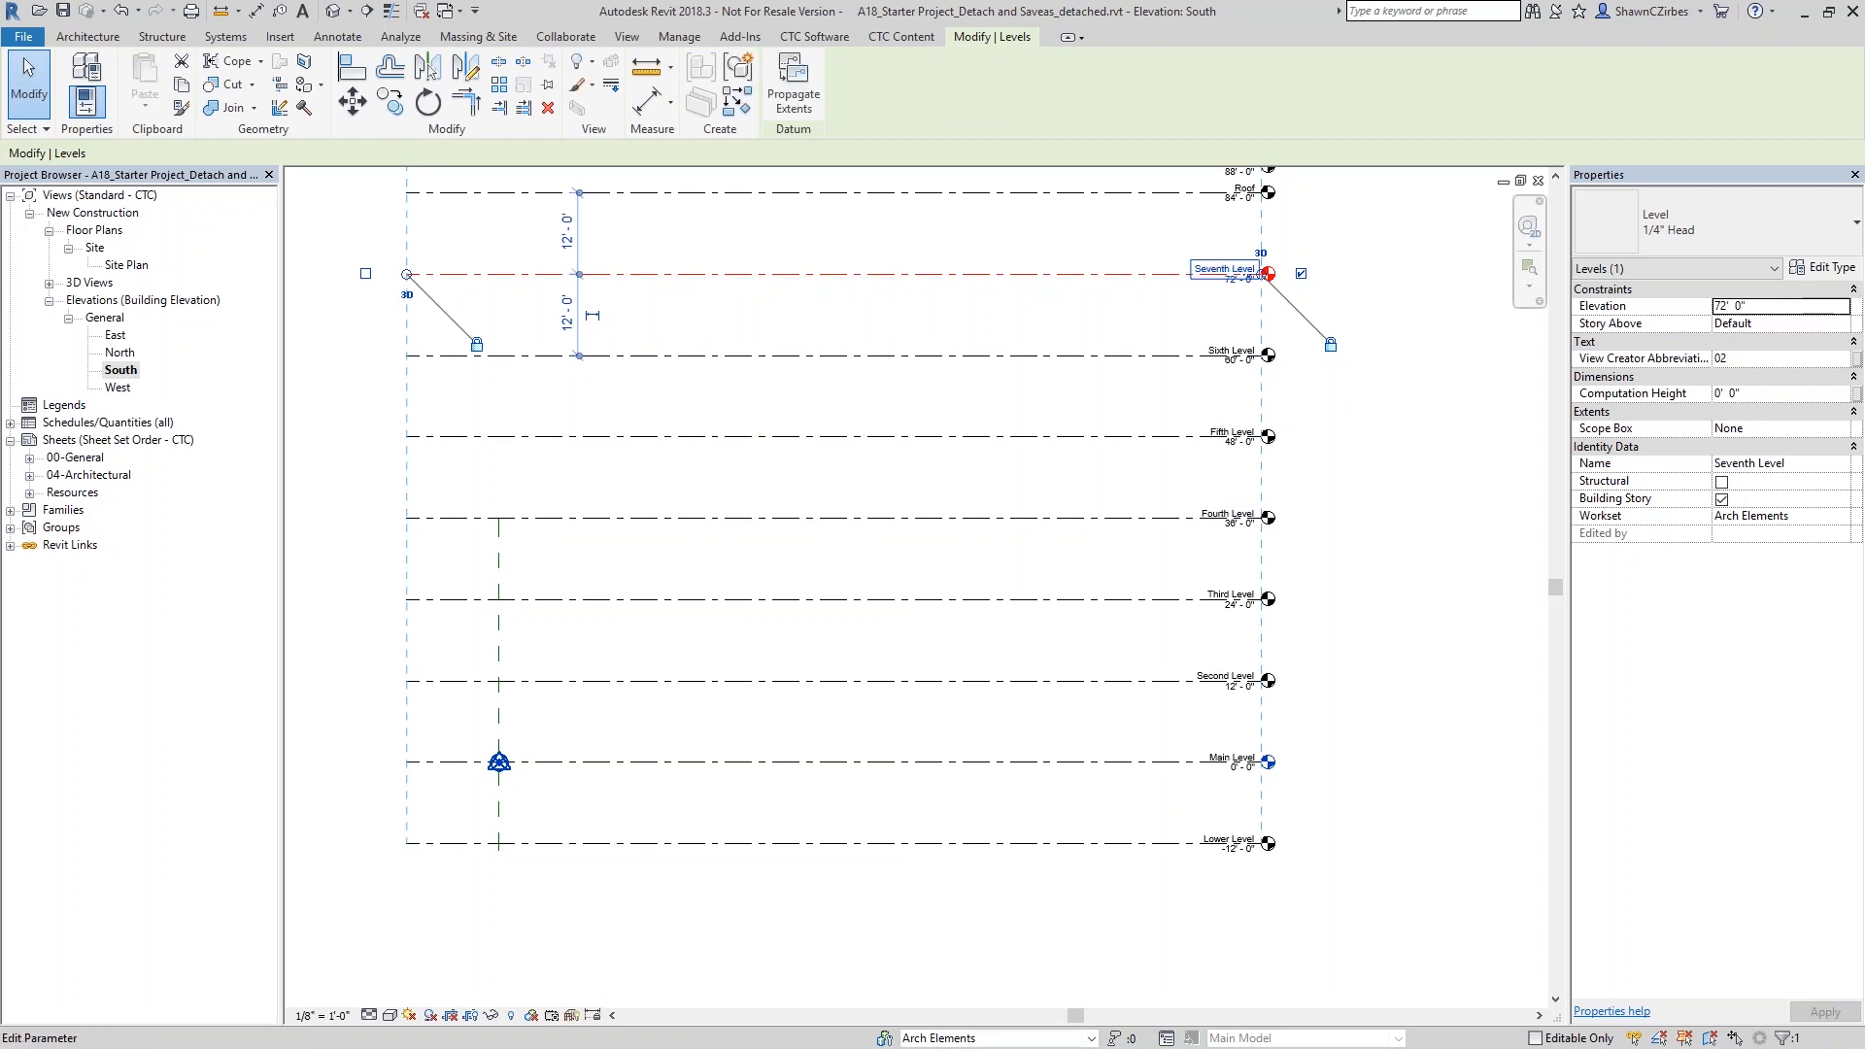
scroll(1357, 327, "down", 2)
left_click(1395, 444)
scroll(1395, 443, "up", 1)
middle_click_drag(1397, 443, 1349, 529)
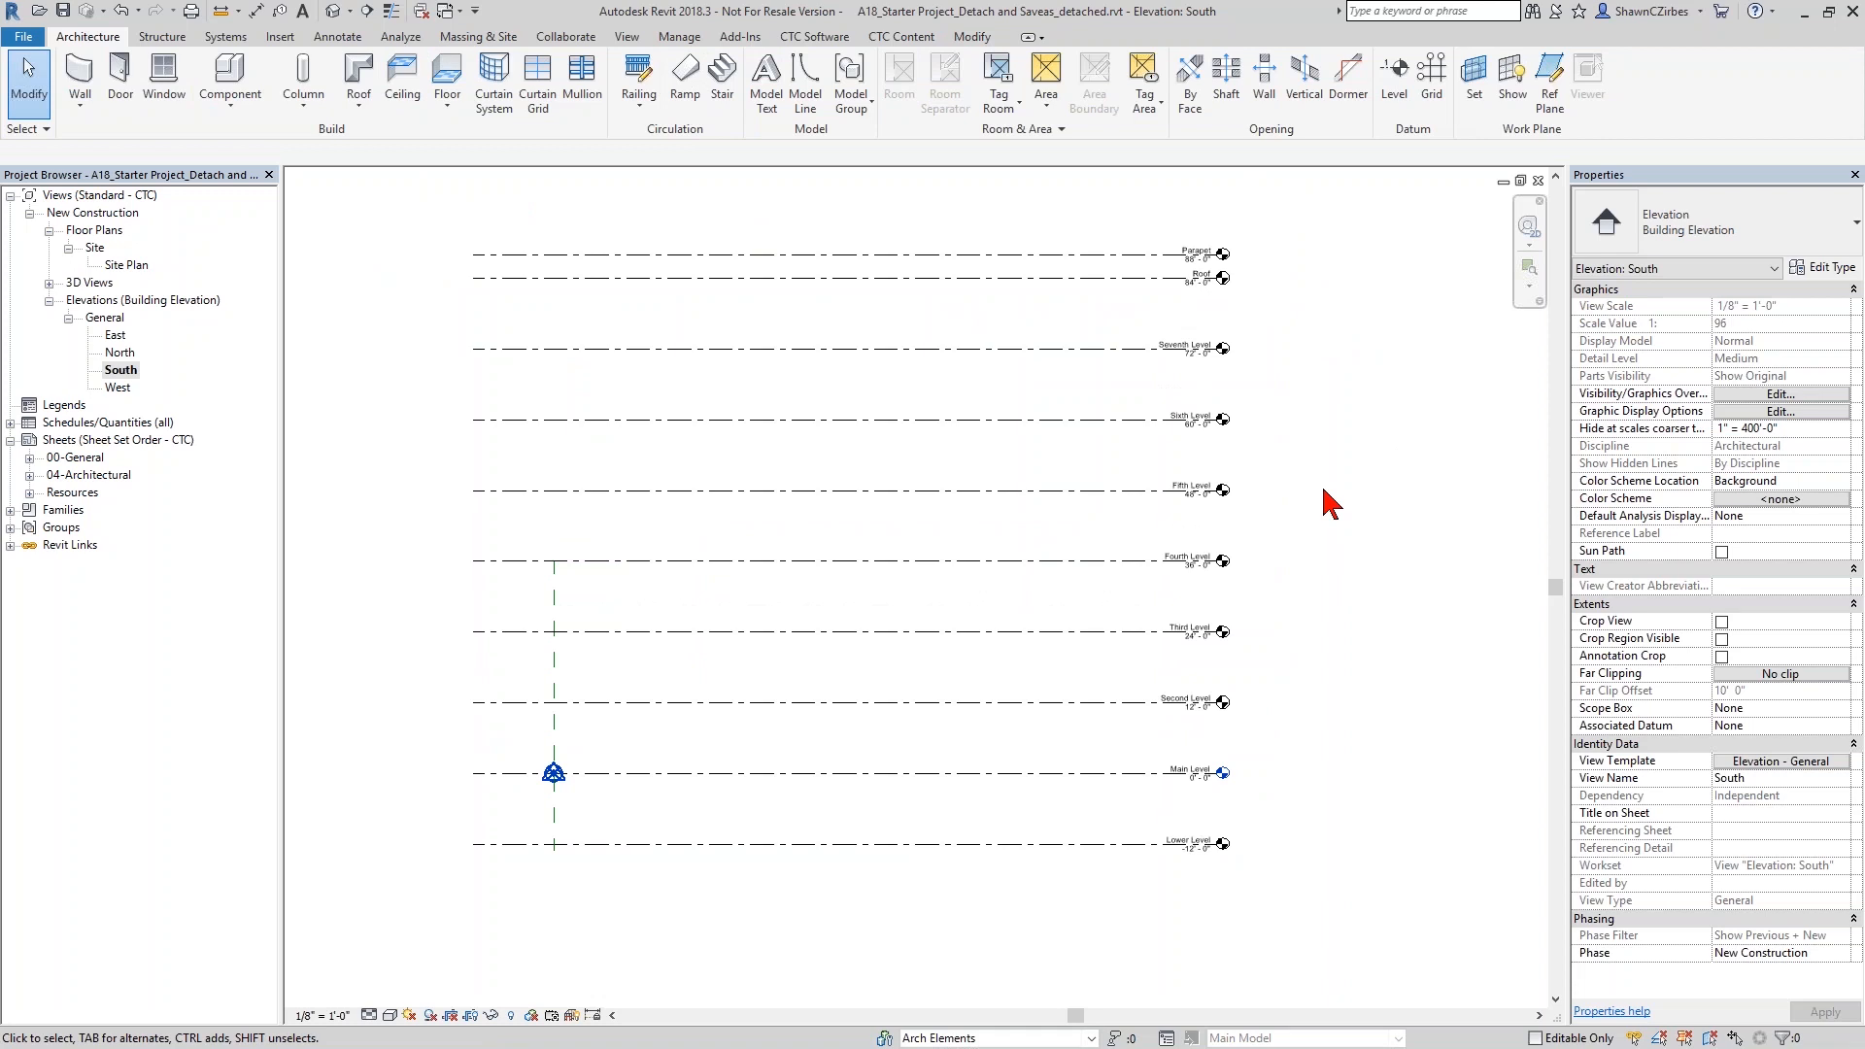
- Open View Creator's plan and ceiling view setup and enlarge the area listing the views to create
left_click(829, 39)
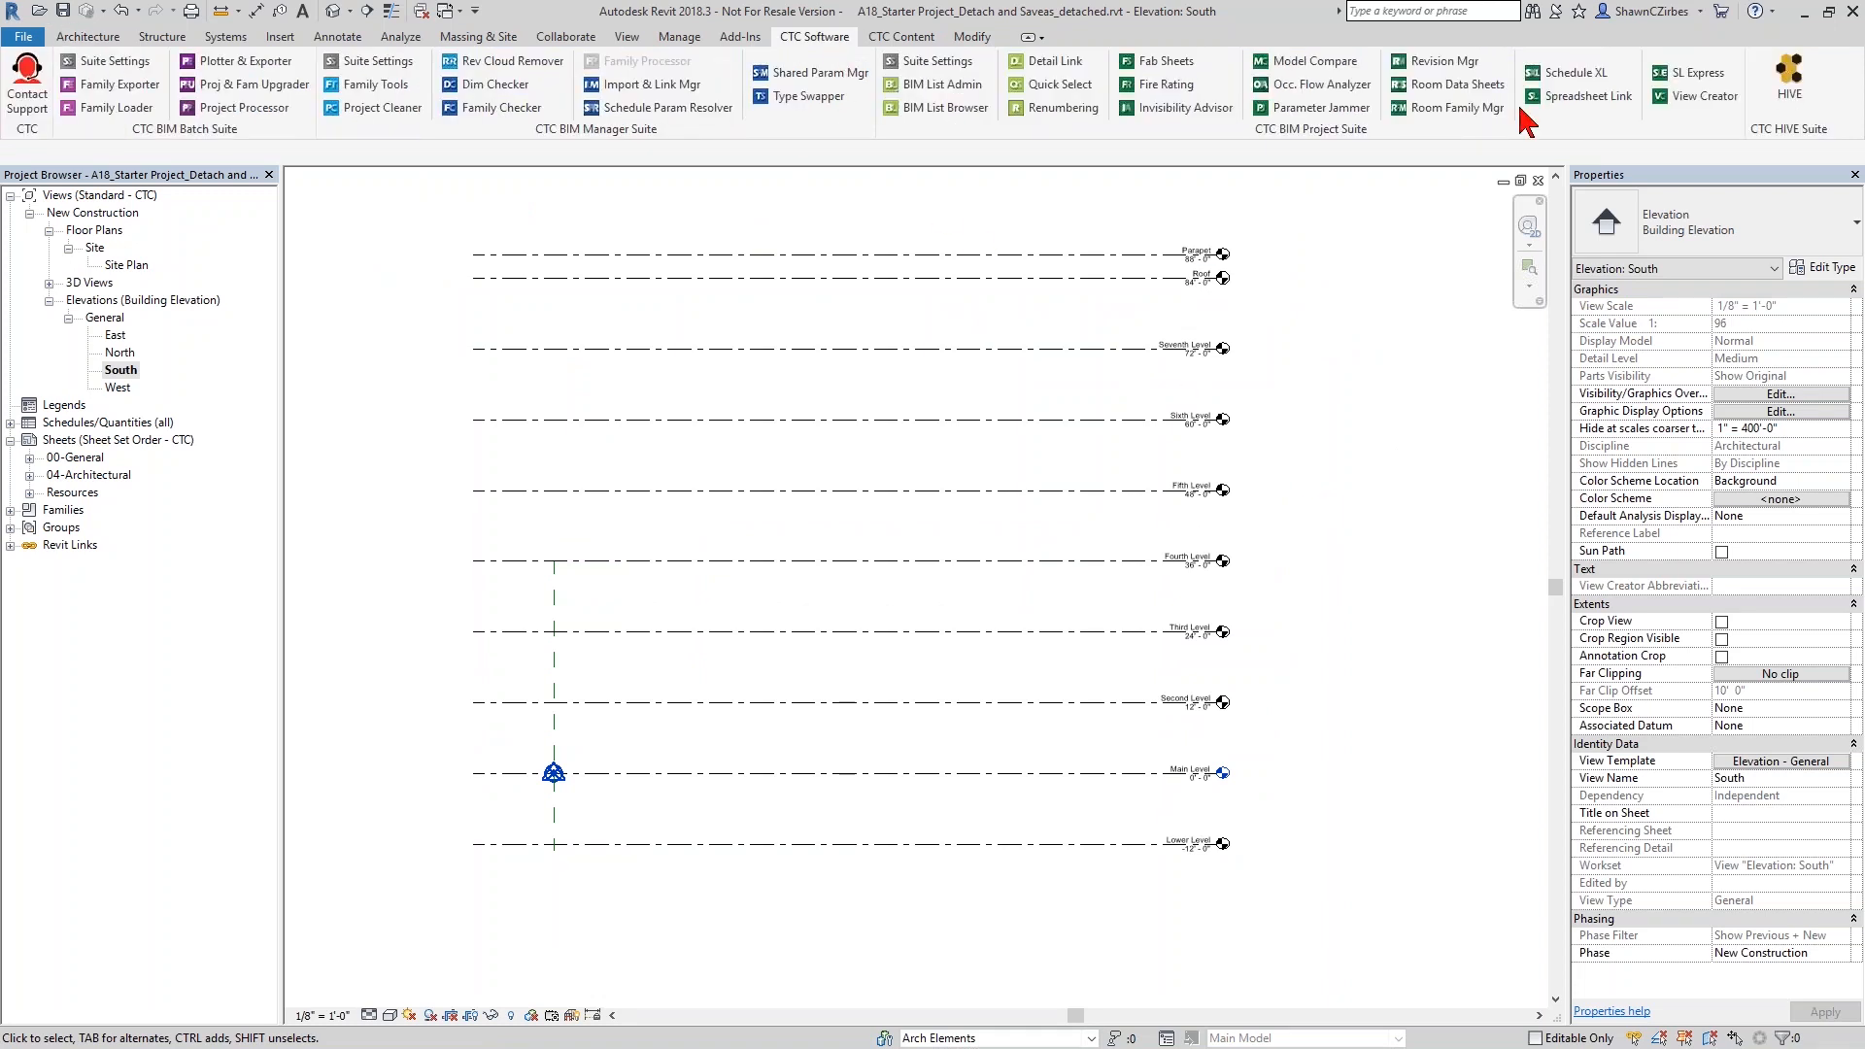
left_click(1695, 107)
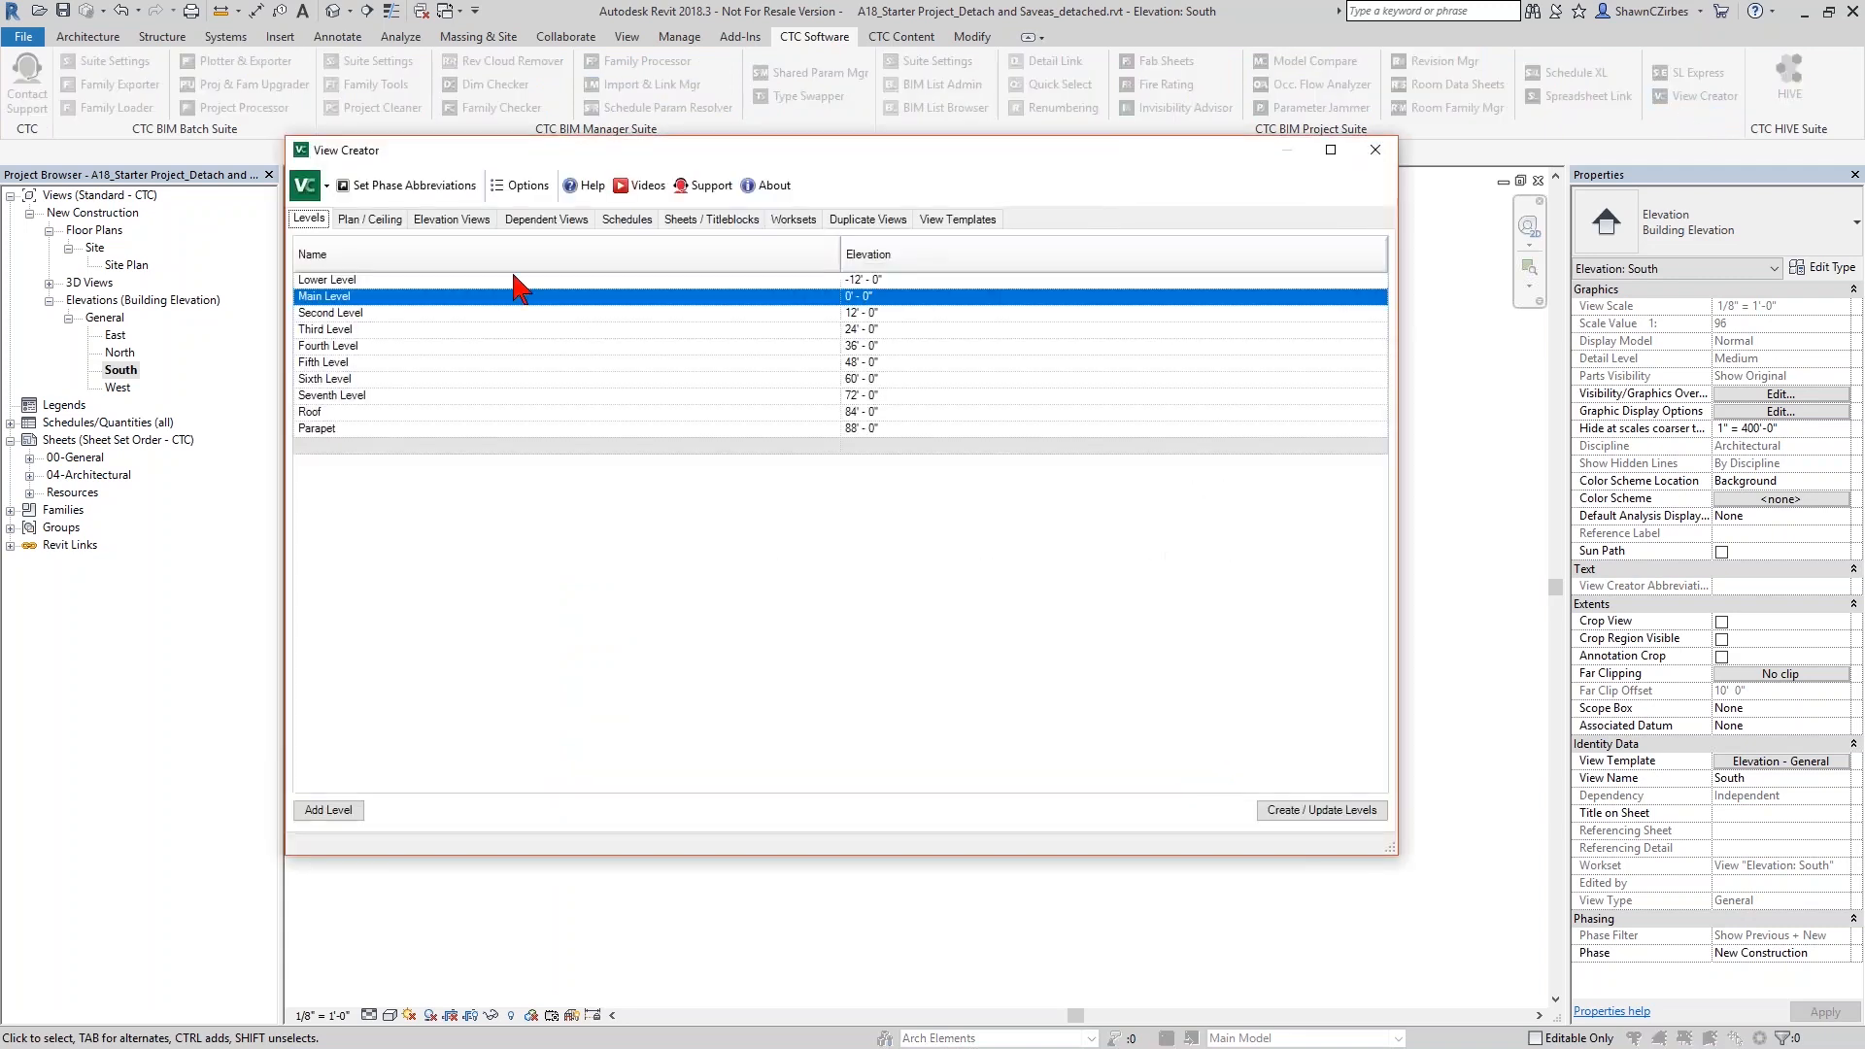
left_click(382, 223)
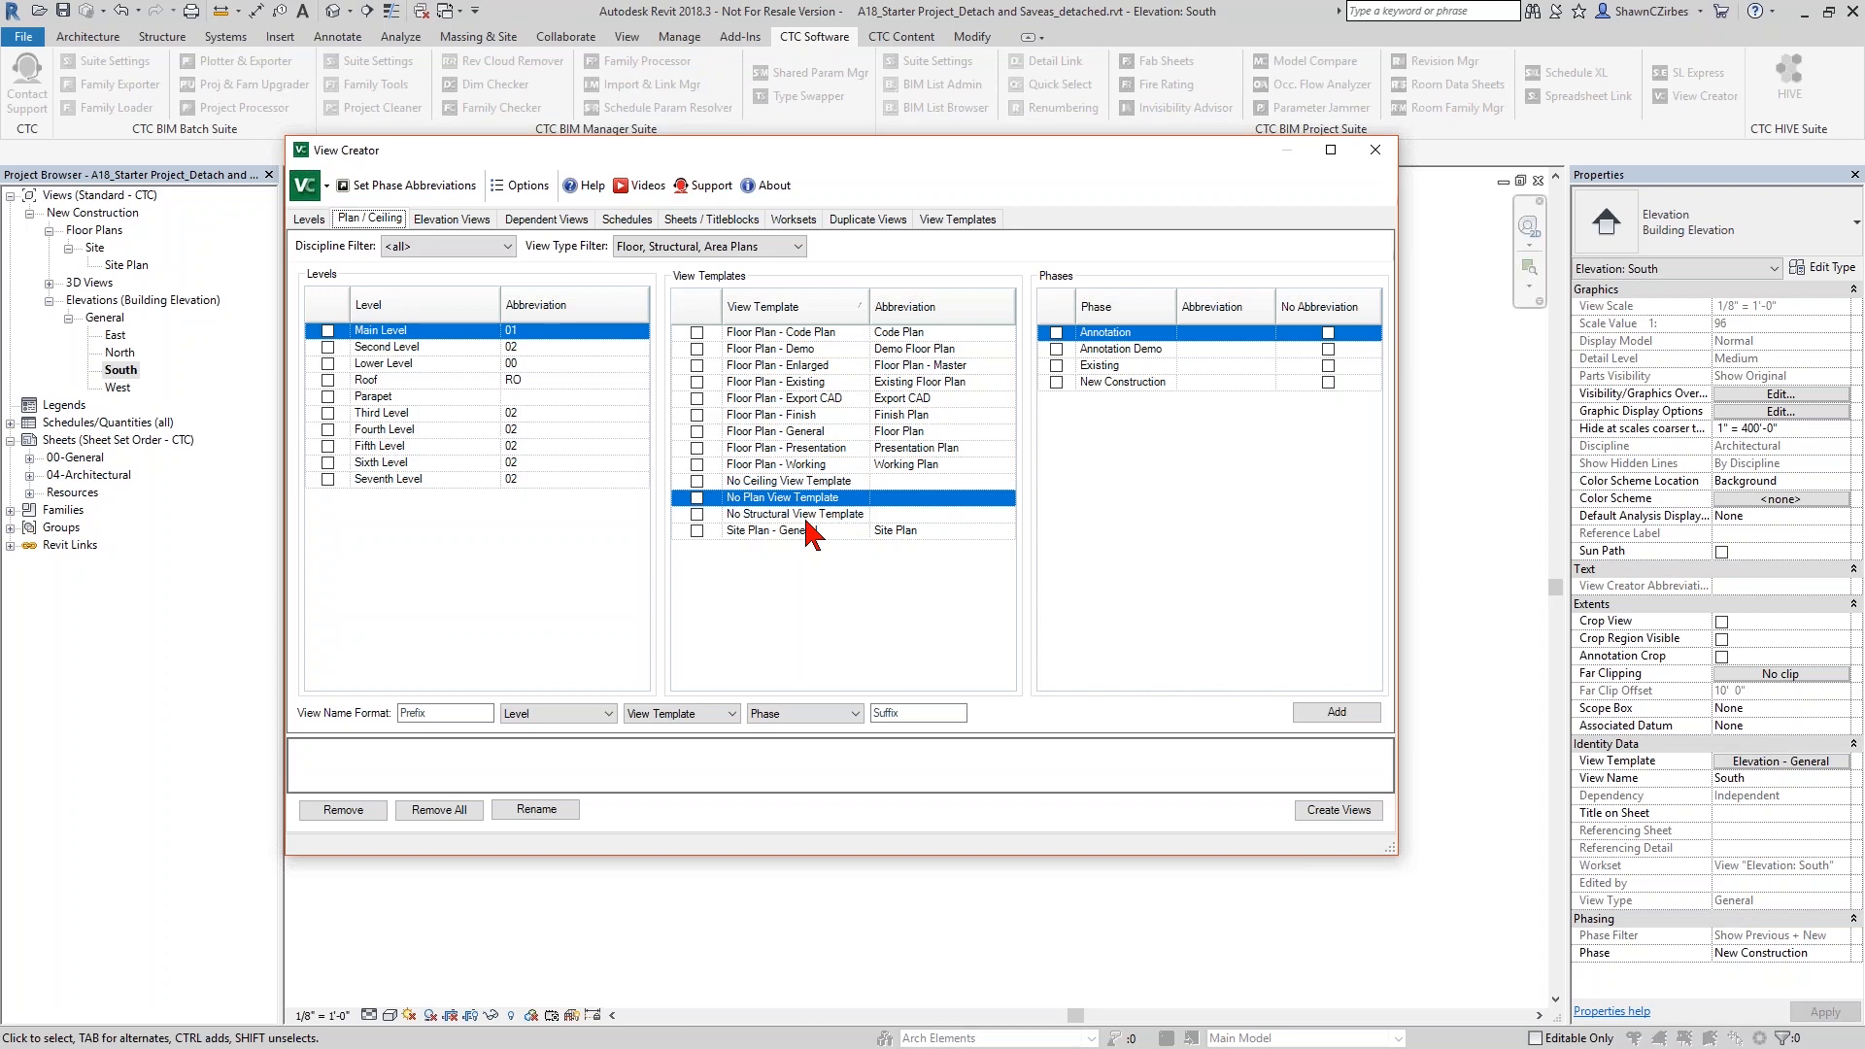
left_click_drag(962, 731, 958, 585)
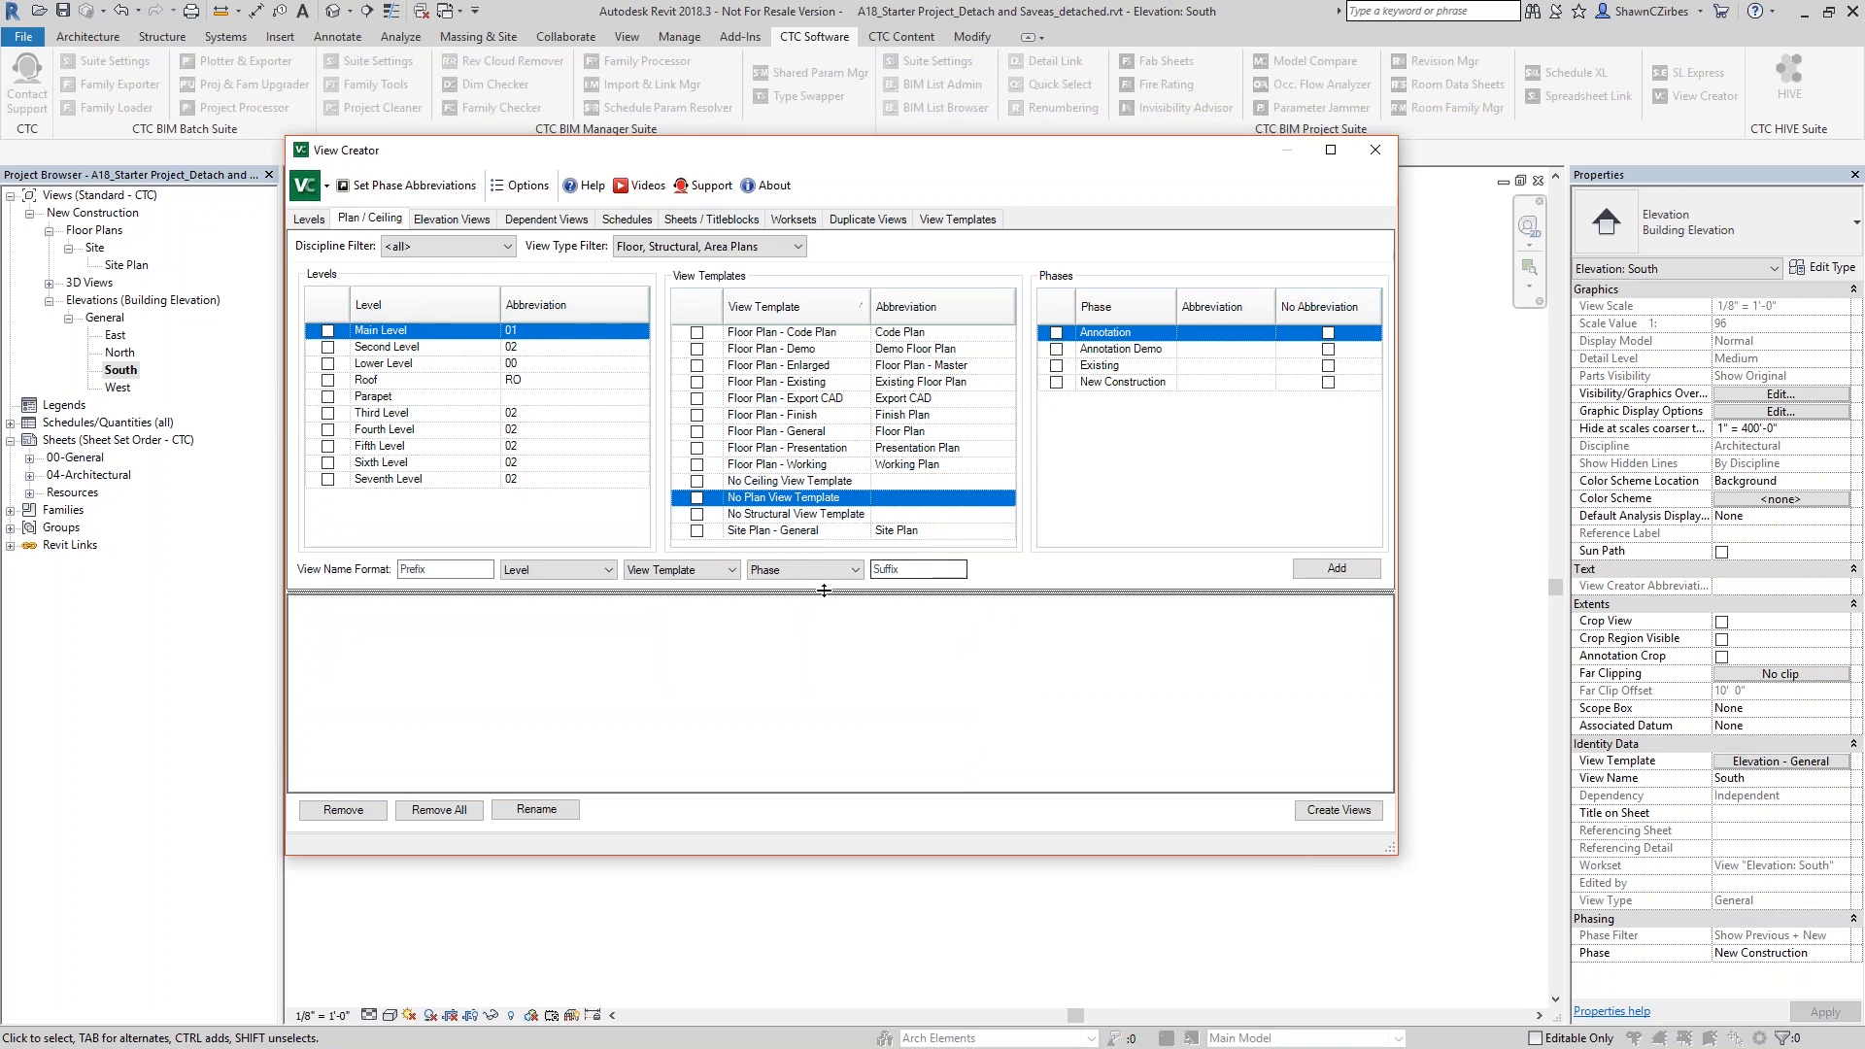
- Sort the levels by abbreviation and set the Third through Seventh Level abbreviations to 03, 04, 05, 06 and 07
left_click(387, 314)
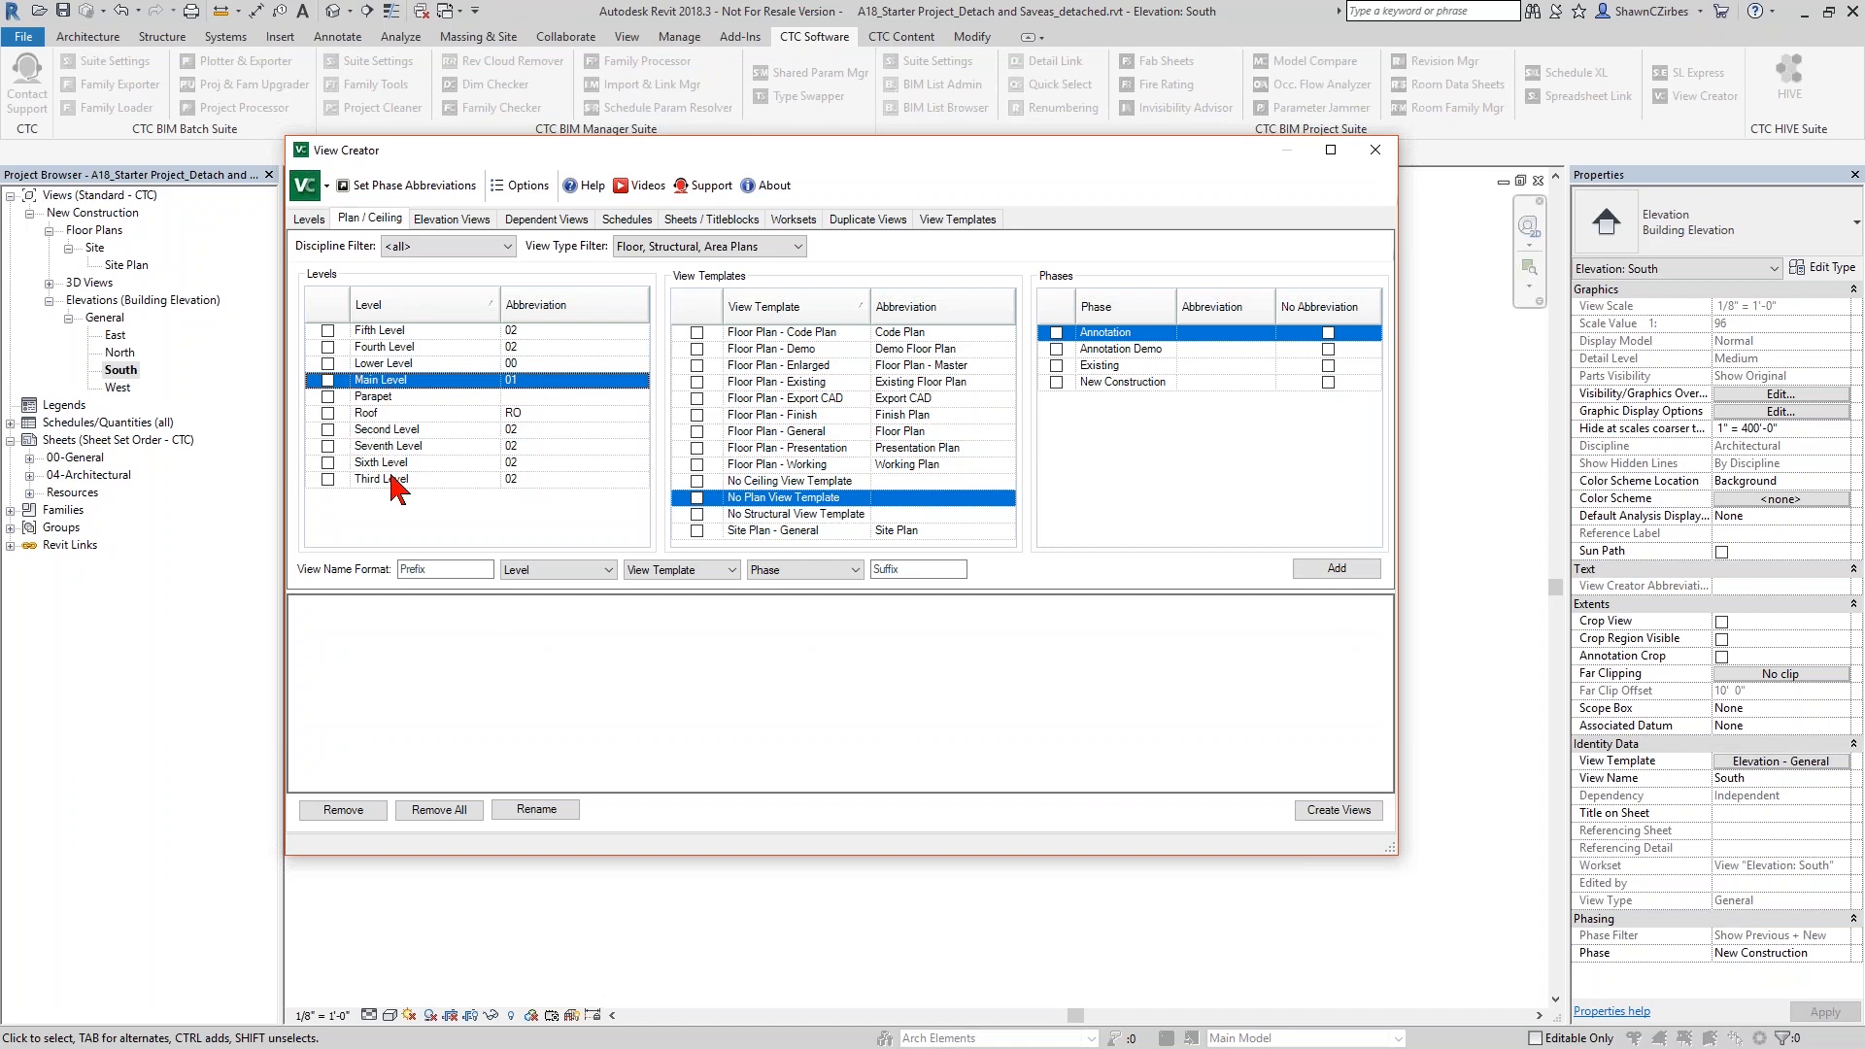
left_click(529, 306)
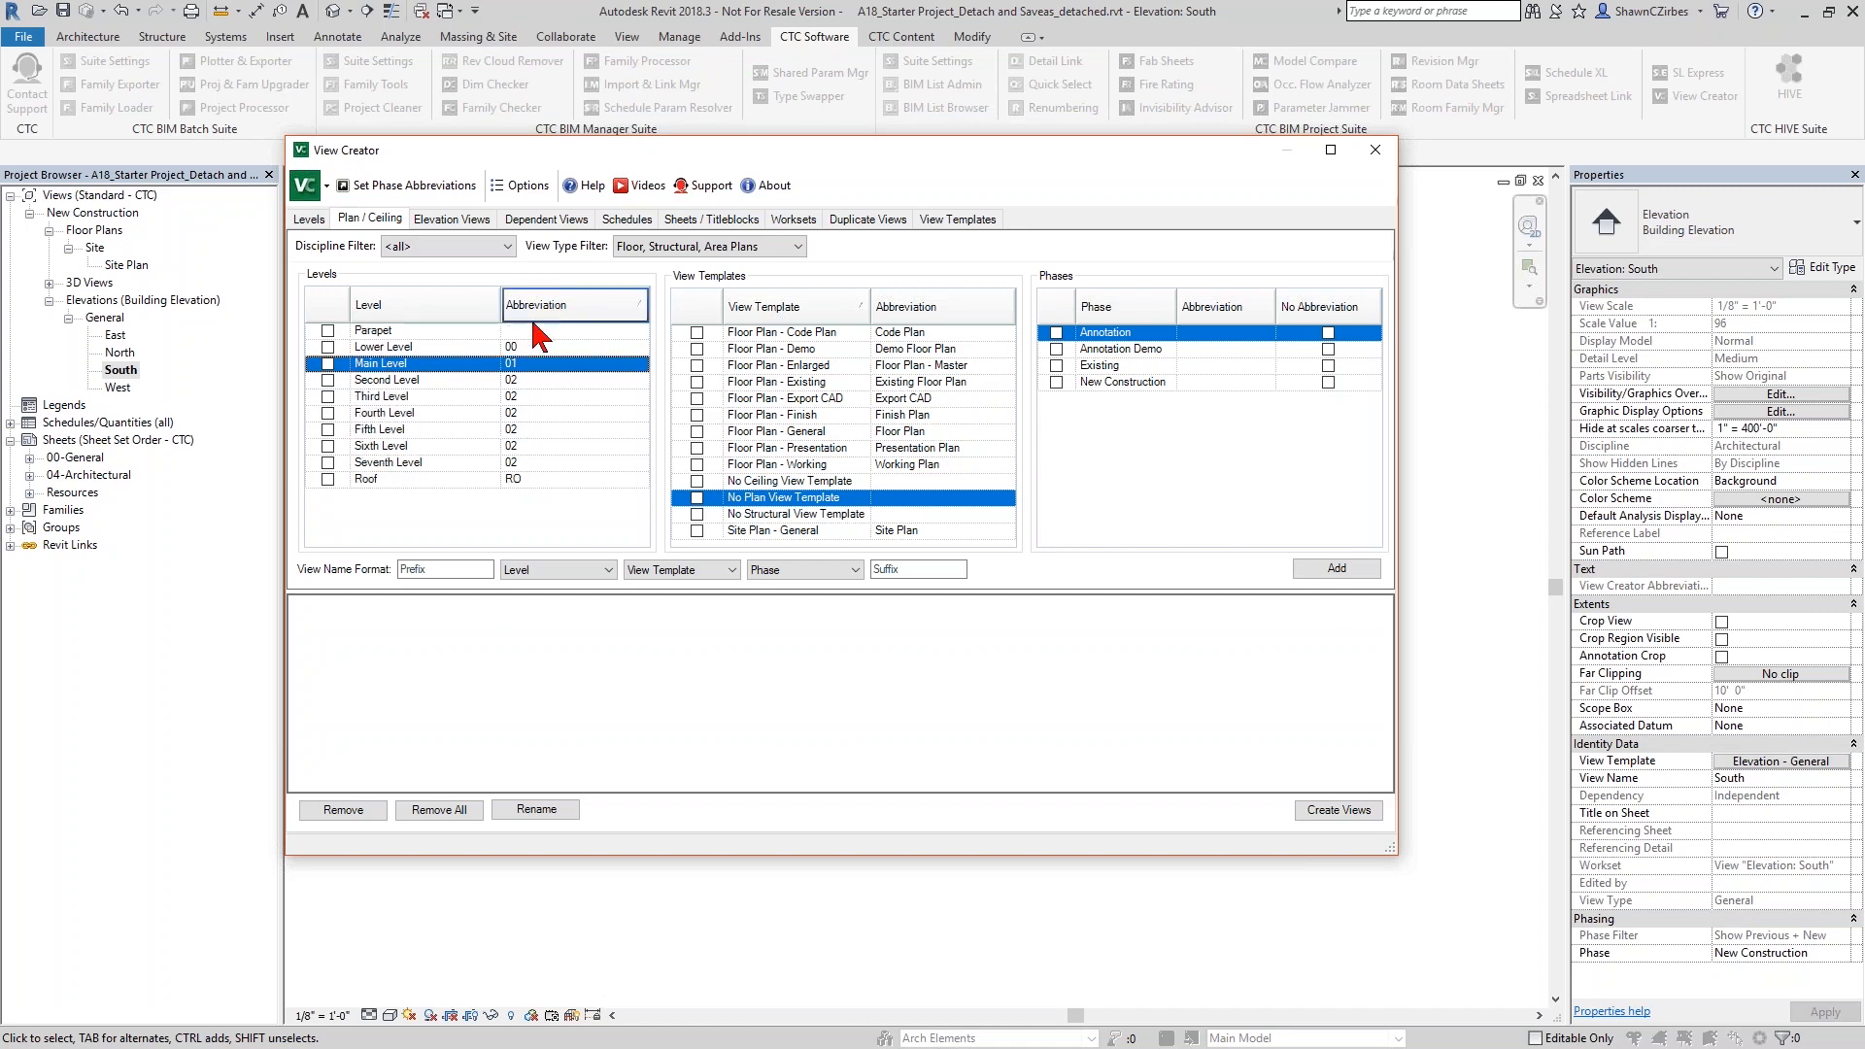
left_click(523, 397)
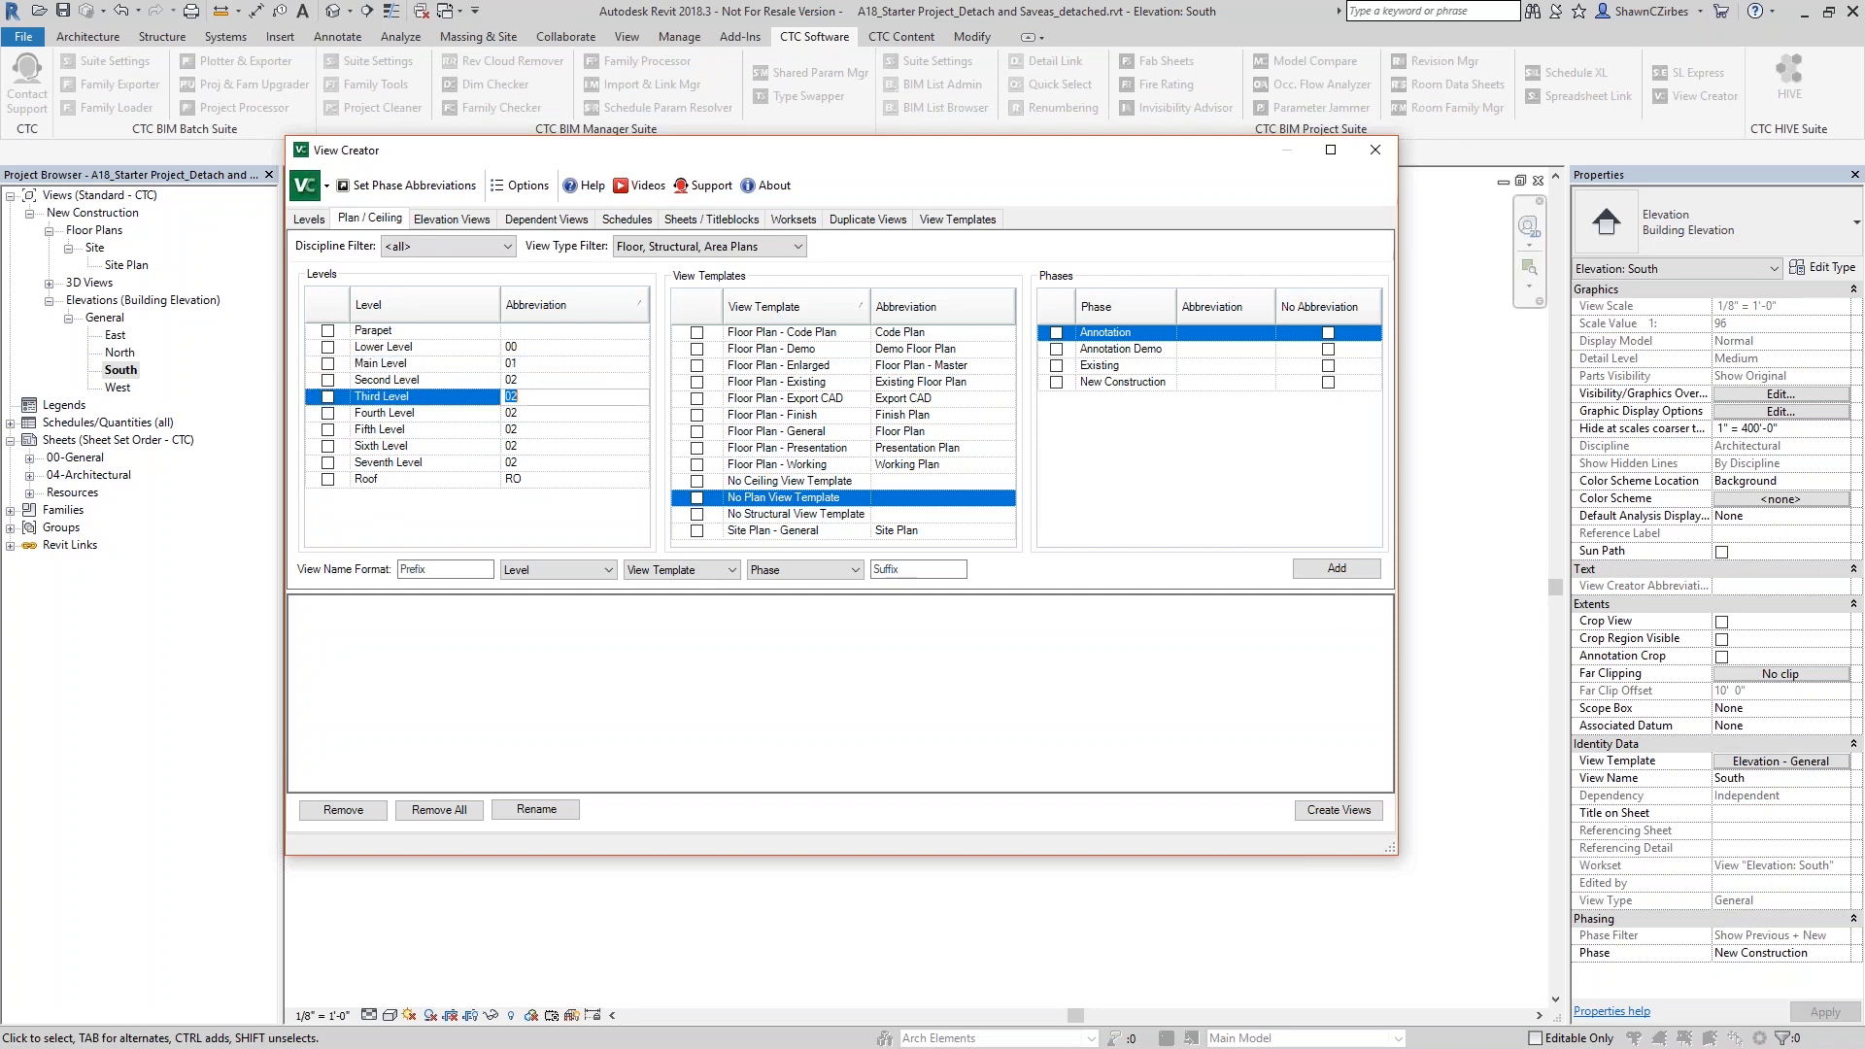
type("03")
left_click(533, 413)
left_click(530, 430)
type("05")
left_click(534, 446)
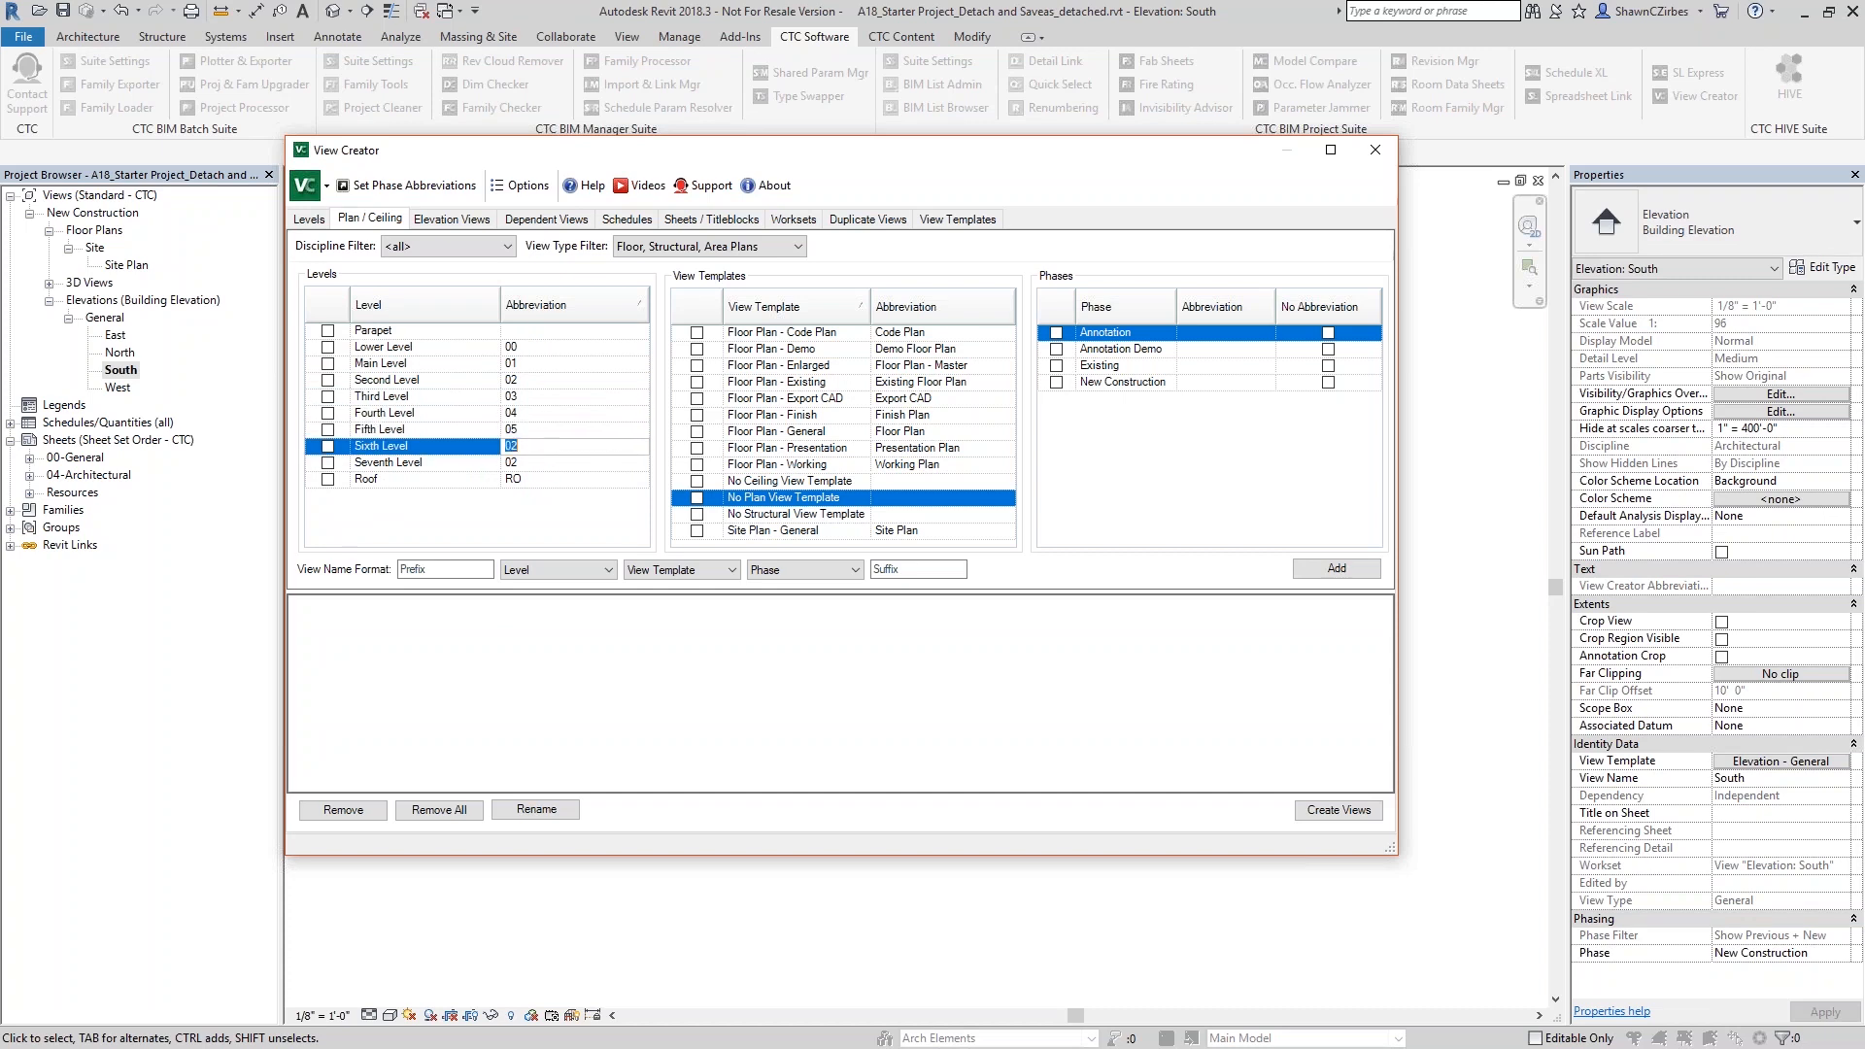
left_click(533, 462)
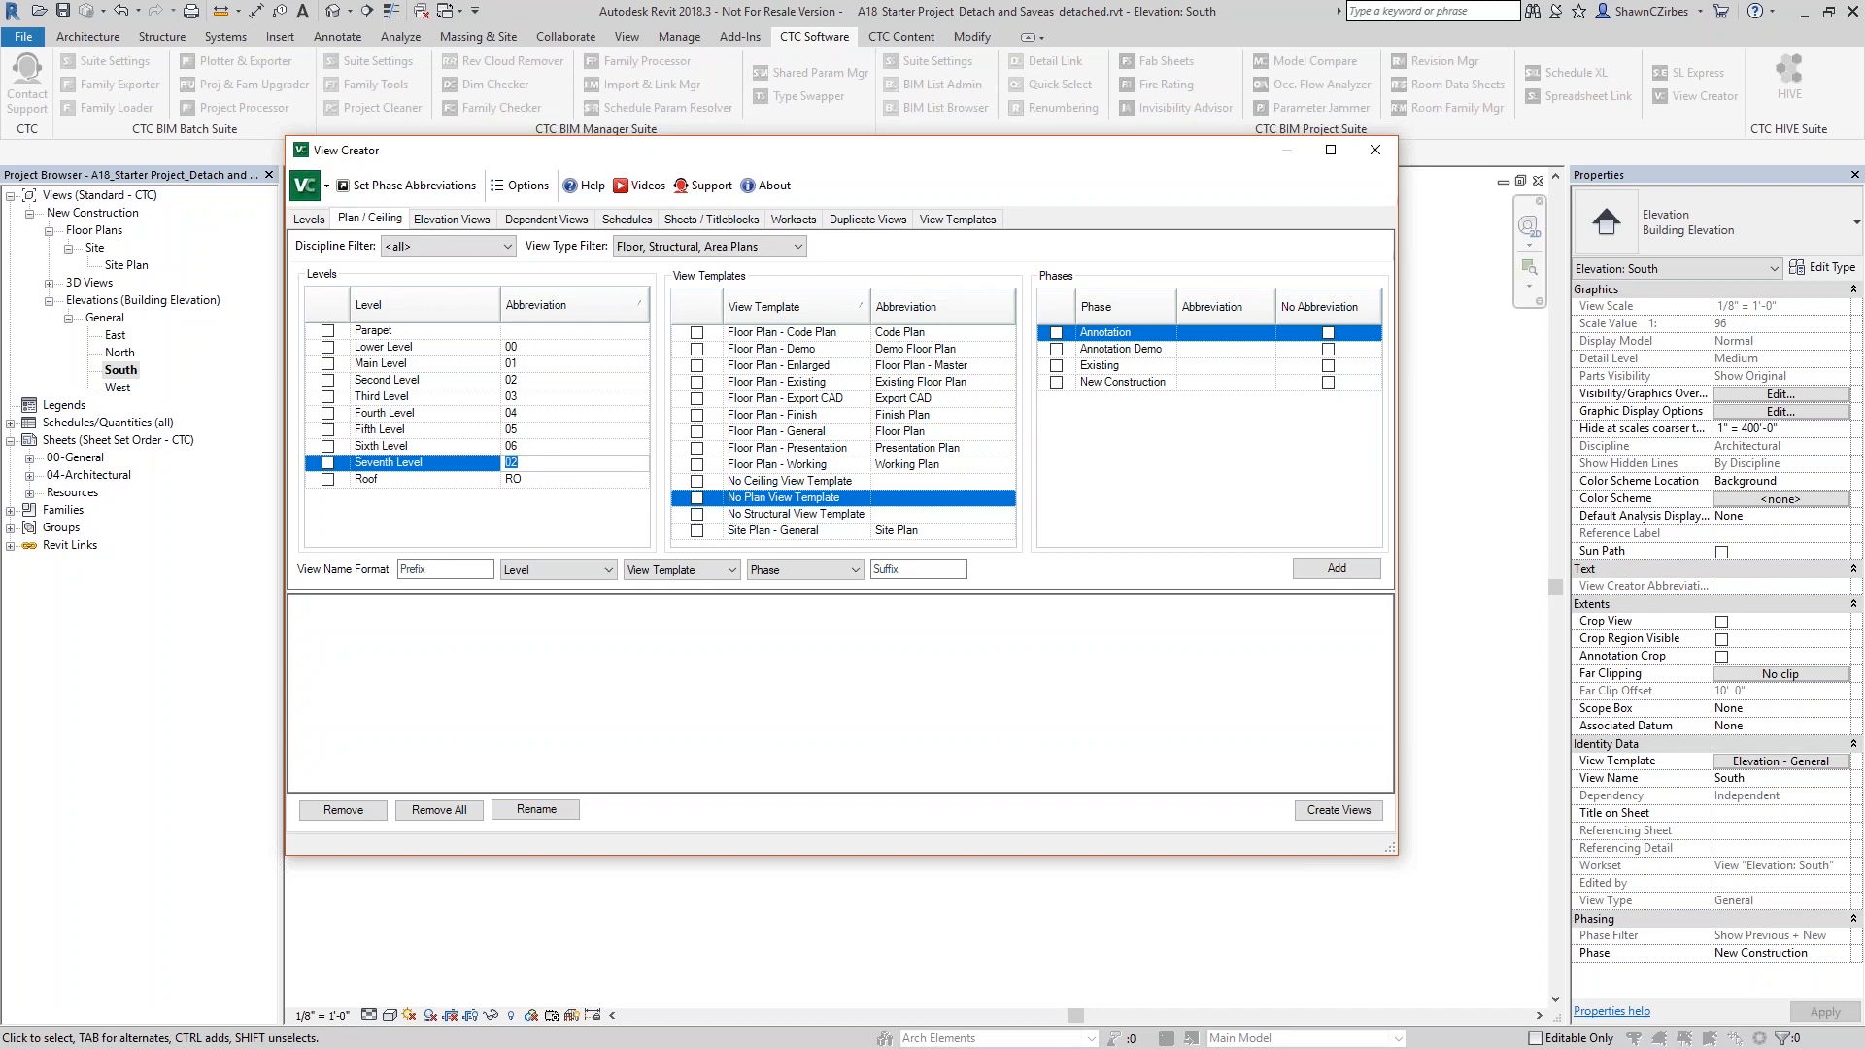
left_click(532, 307)
left_click(531, 302)
- Include every level from Lower Level through Seventh Level plus Roof for view creation, leaving out Parapet
left_click(328, 347)
left_click(331, 377)
left_click(327, 380)
left_click(327, 363)
left_click(328, 396)
left_click(328, 429)
left_click(328, 446)
left_click(327, 463)
left_click(328, 479)
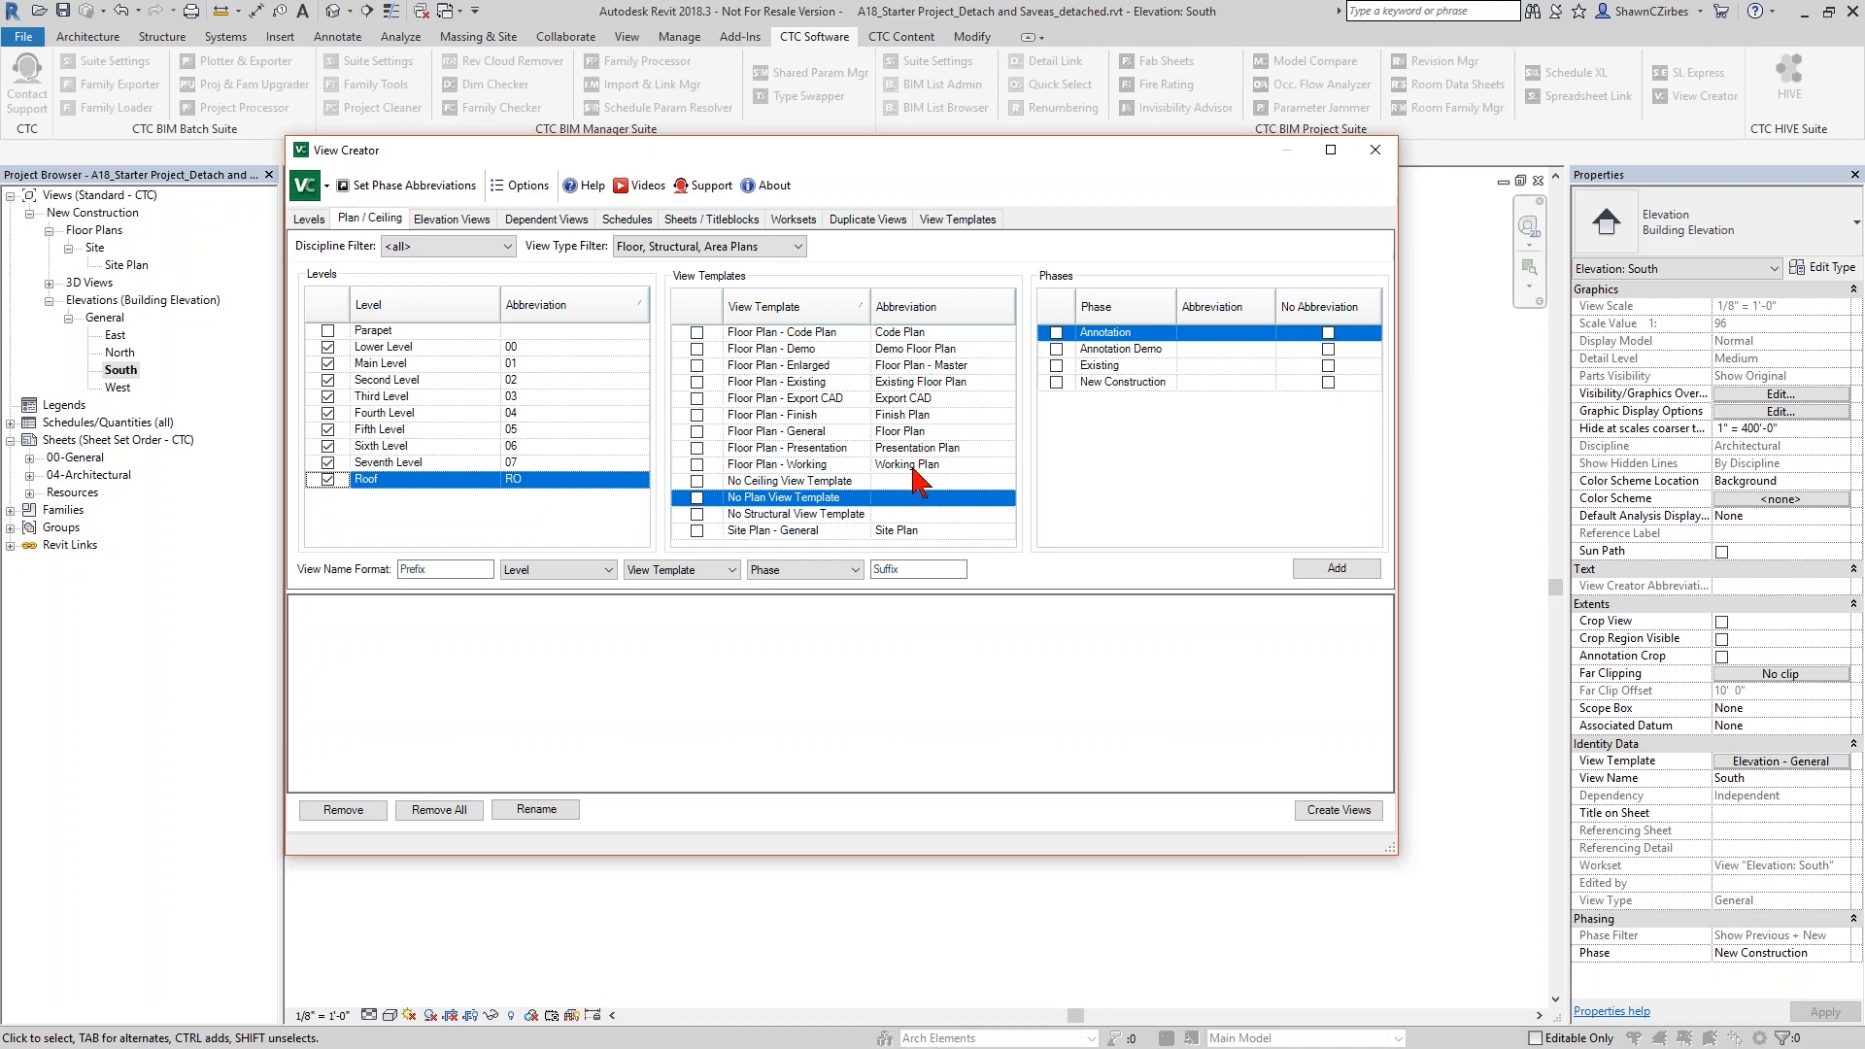
- Include the Code Plan, Demo, Finish, General and Presentation floor plan view templates for view creation
left_click(697, 333)
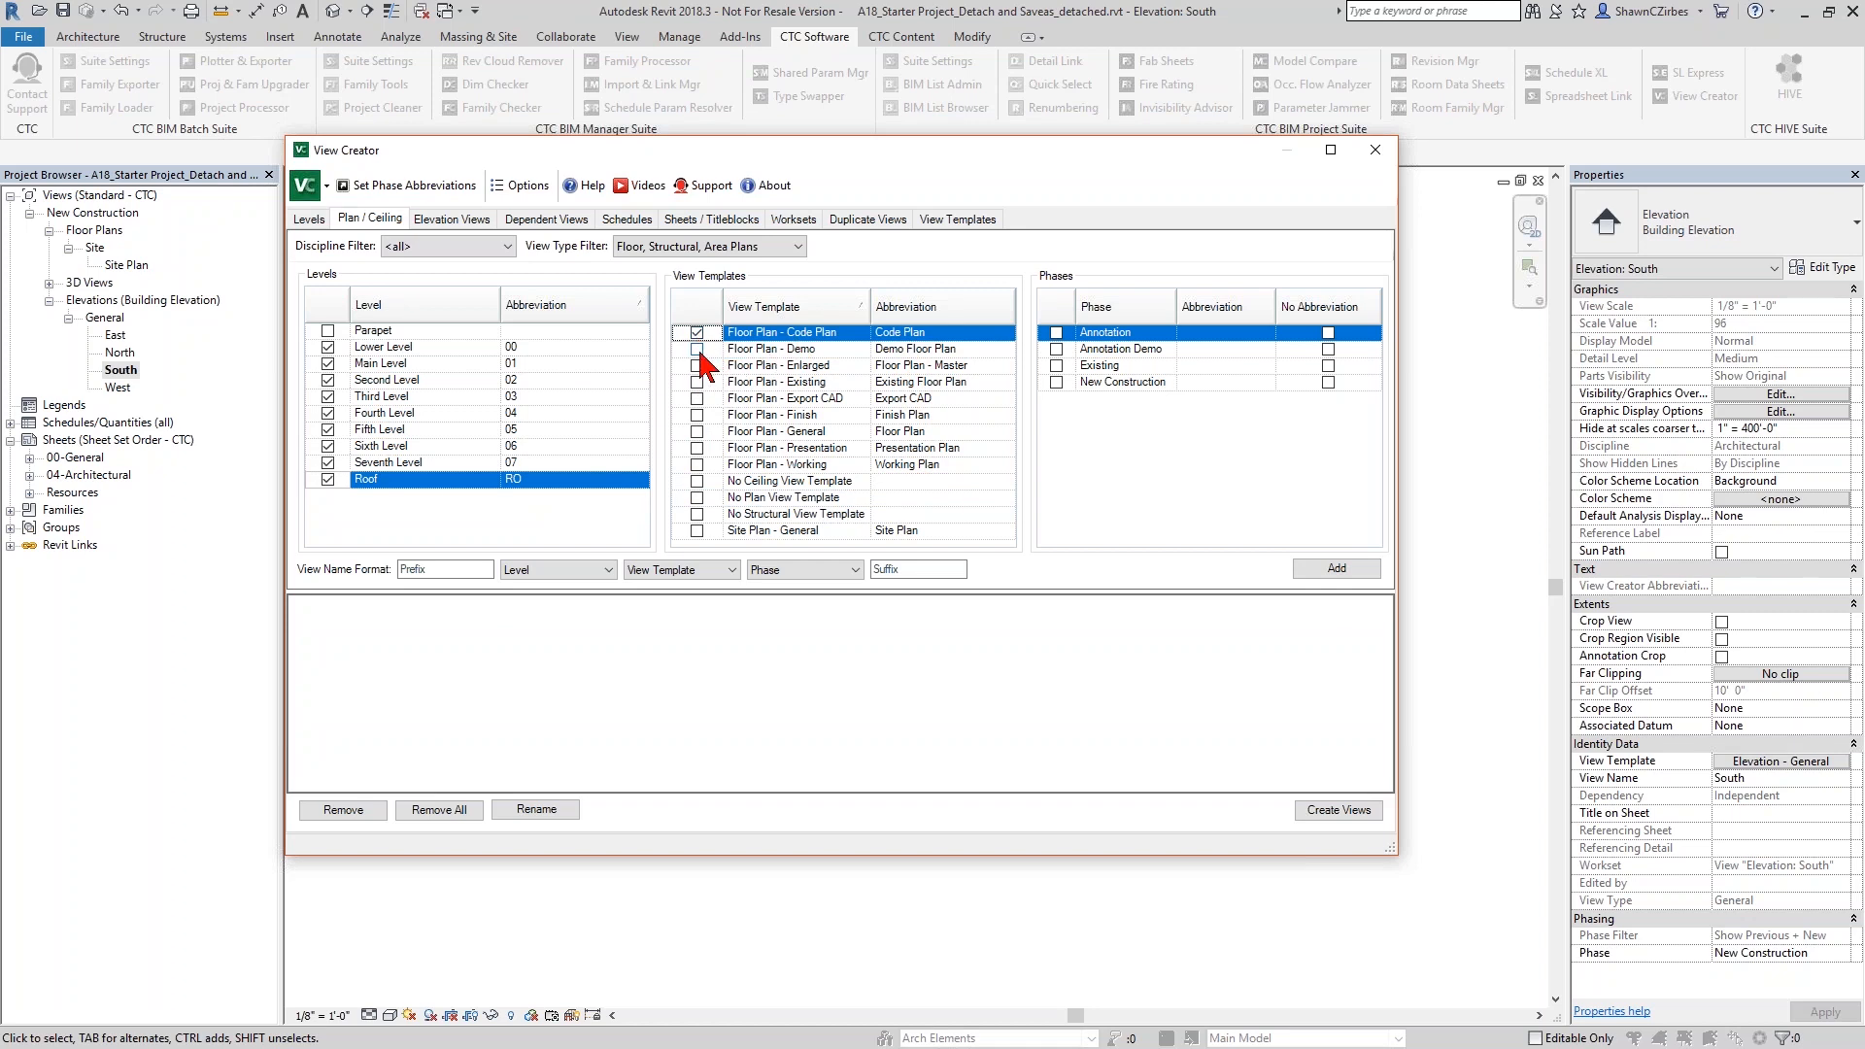
left_click(696, 350)
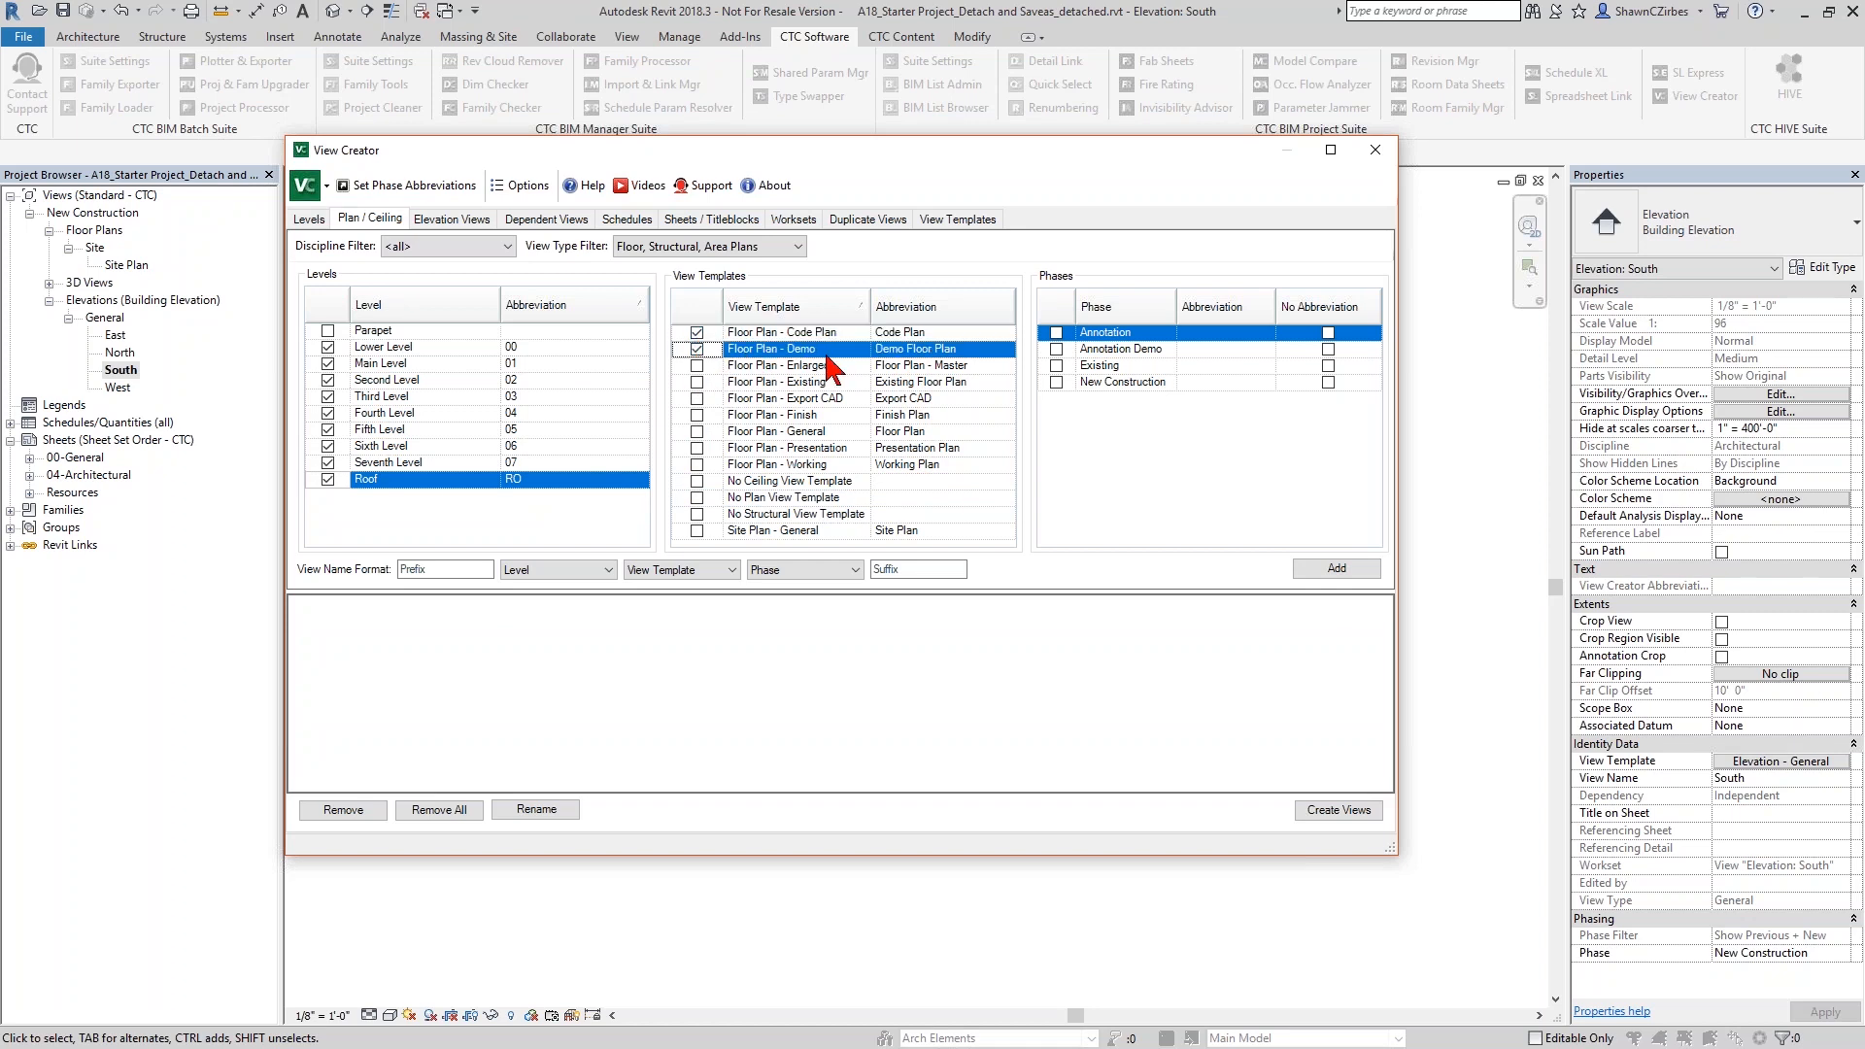
left_click(696, 415)
left_click(697, 432)
left_click(696, 448)
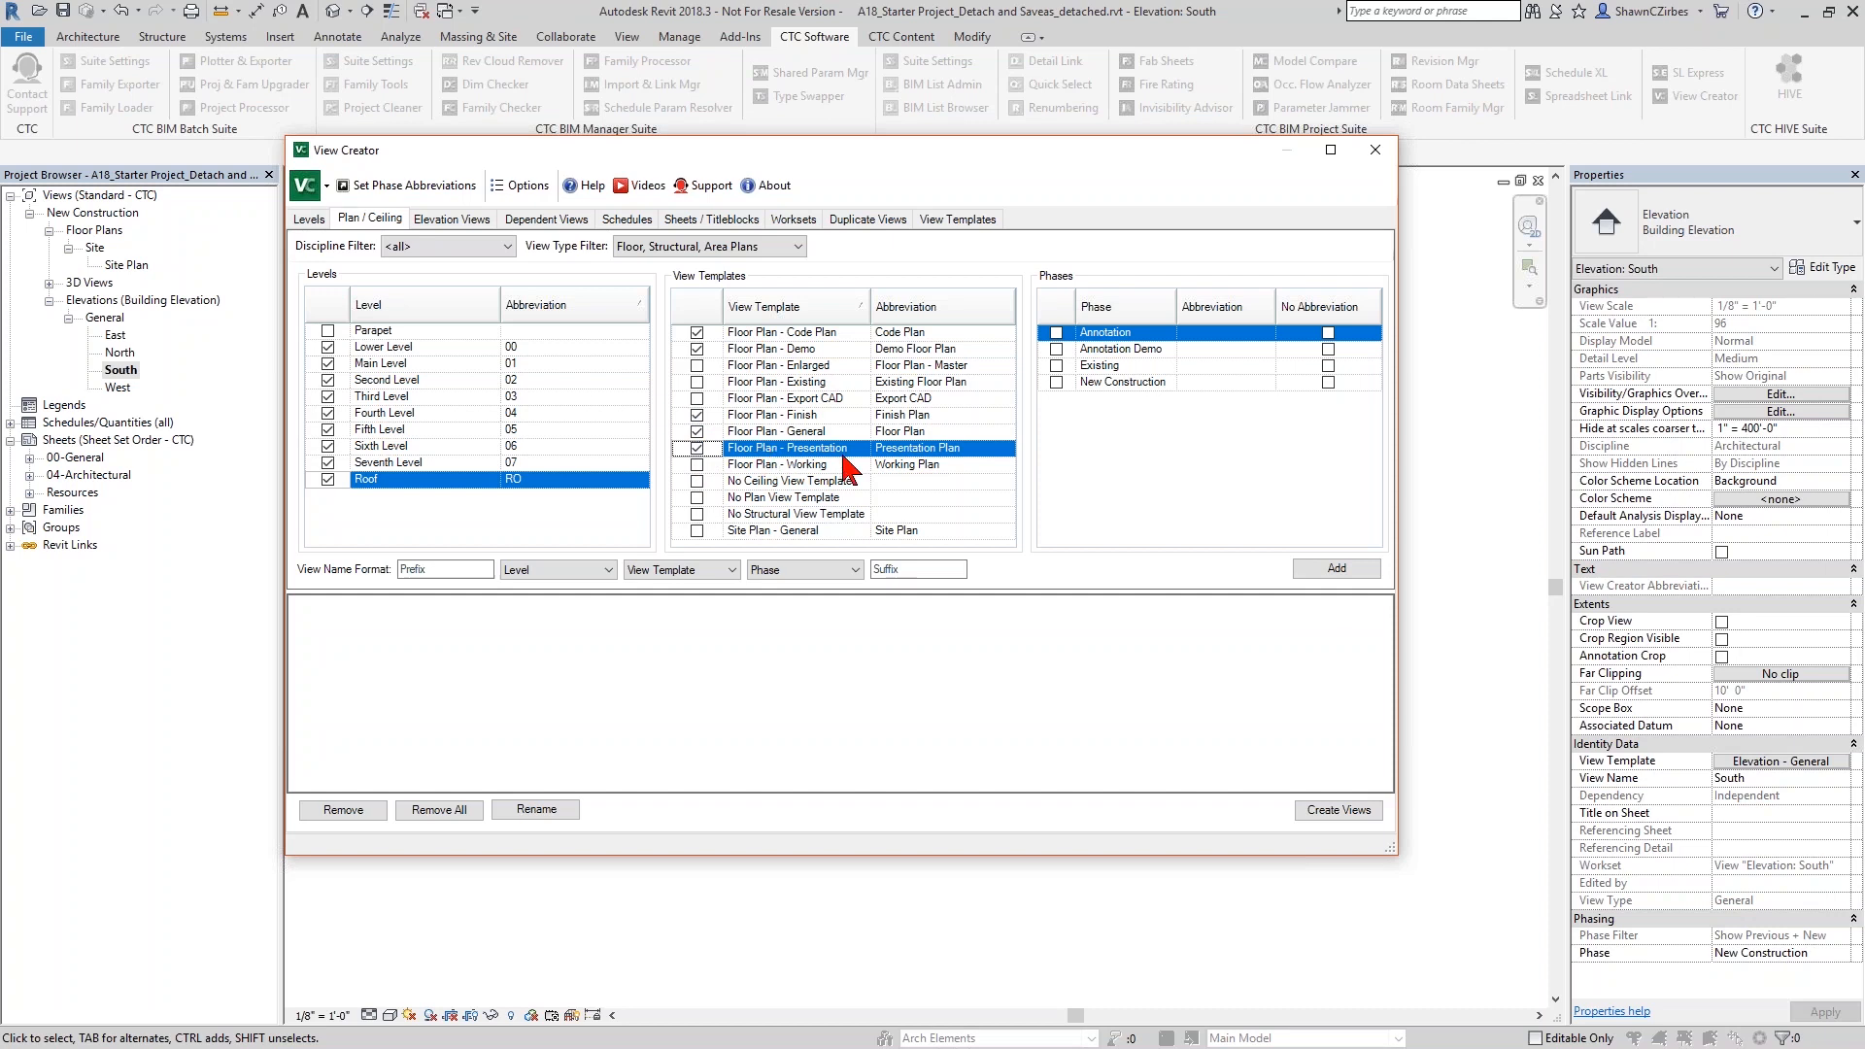
- Include the New Construction phase with no abbreviation and add the resulting view combinations to the creation list
left_click(1056, 382)
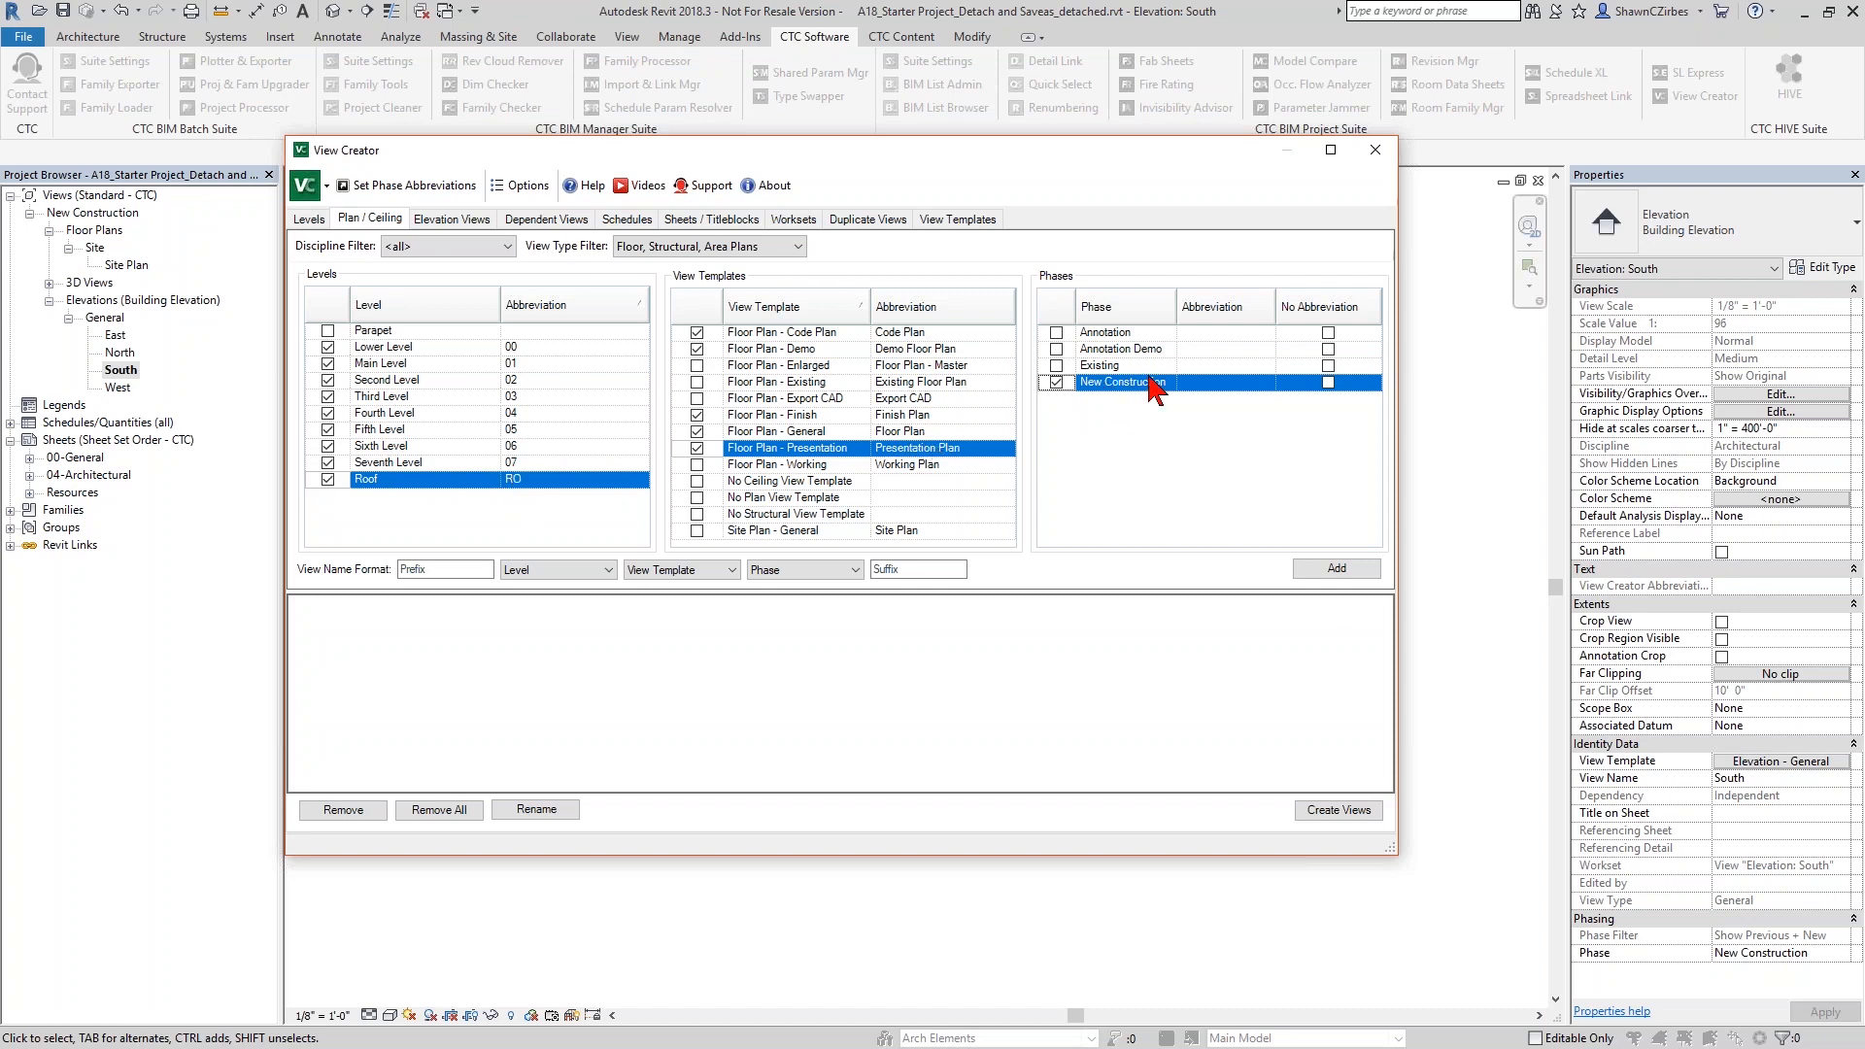
left_click(1329, 382)
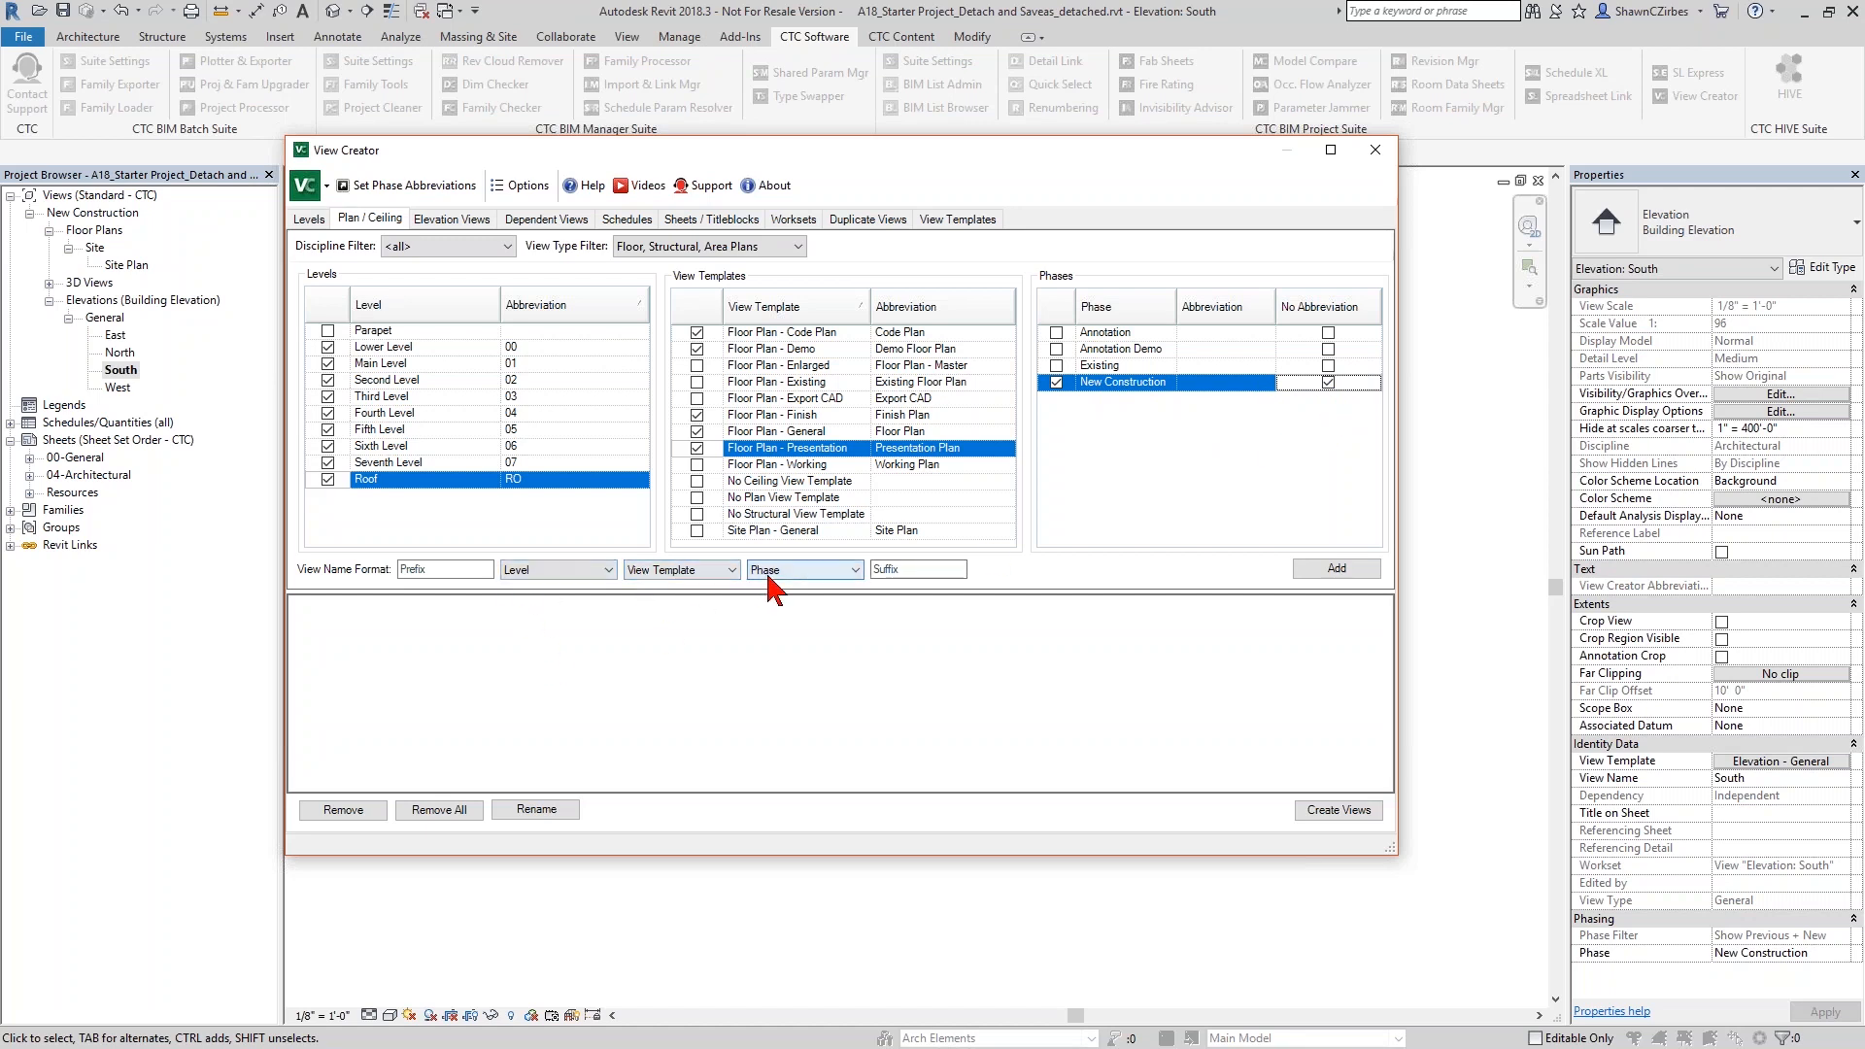
left_click(598, 571)
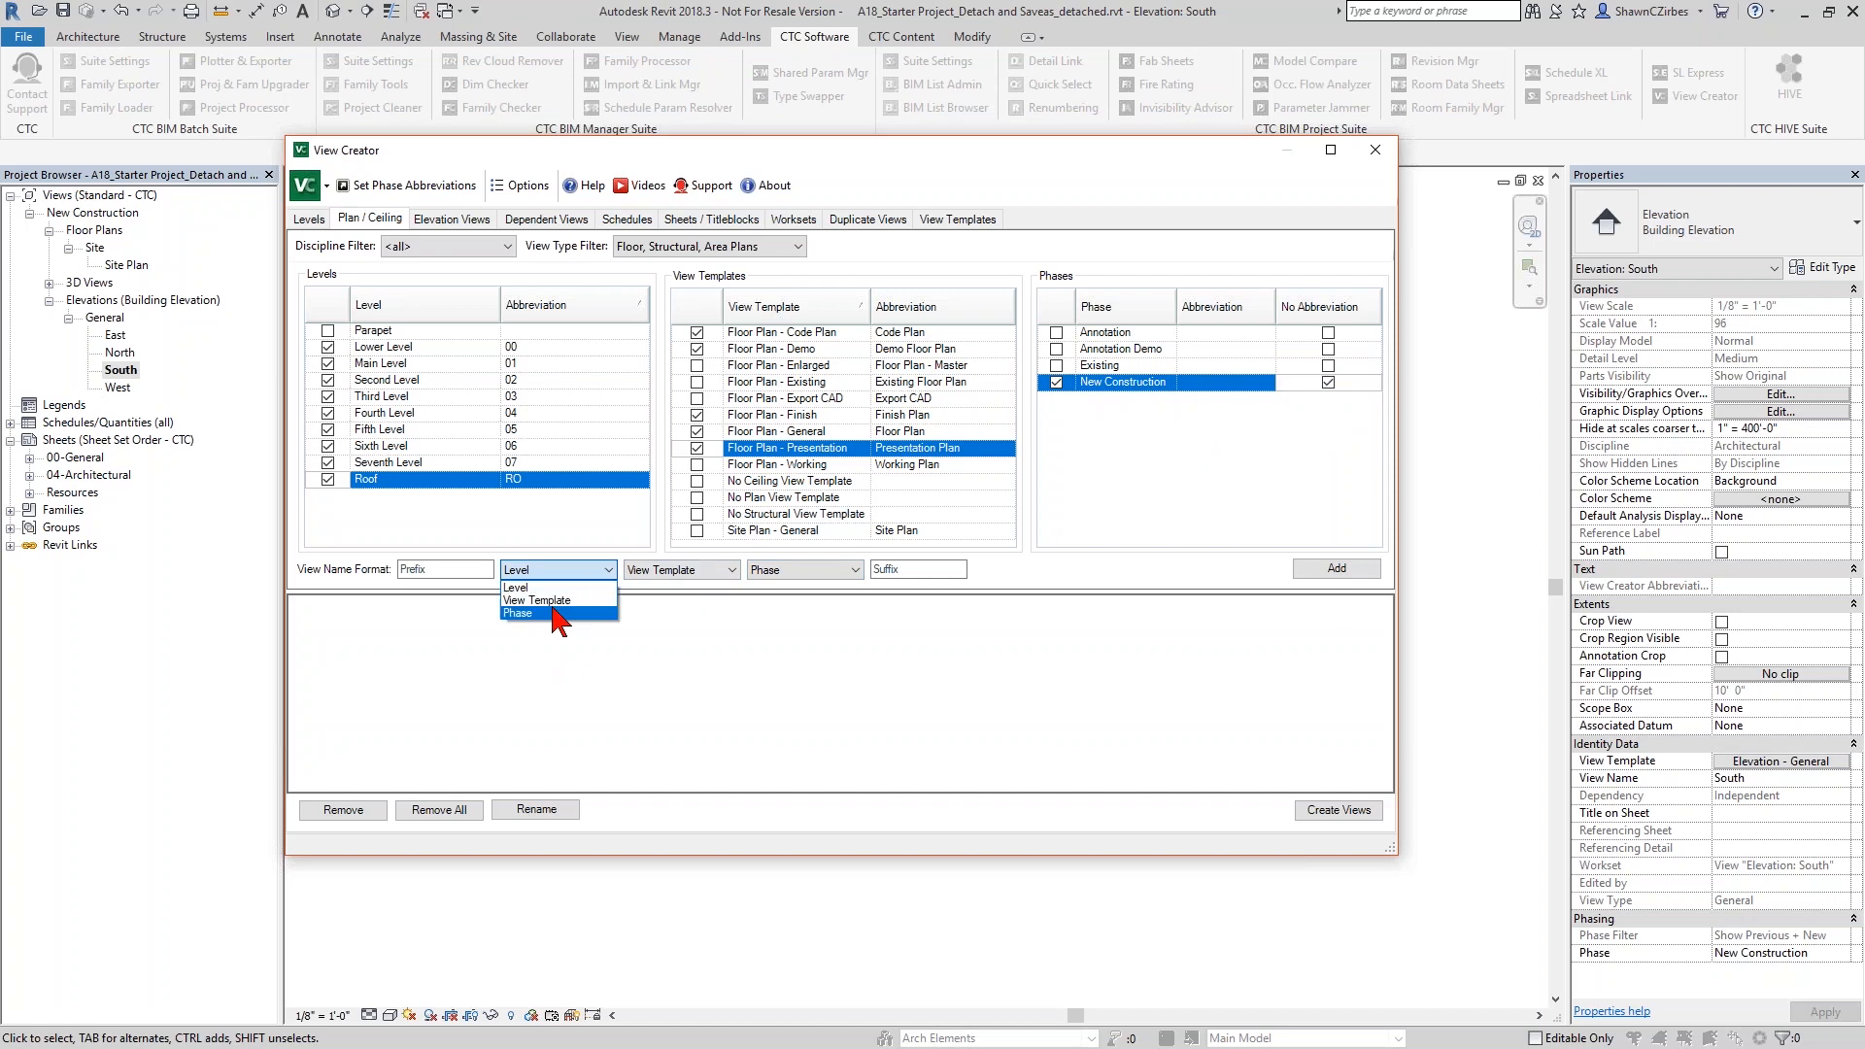
left_click(691, 629)
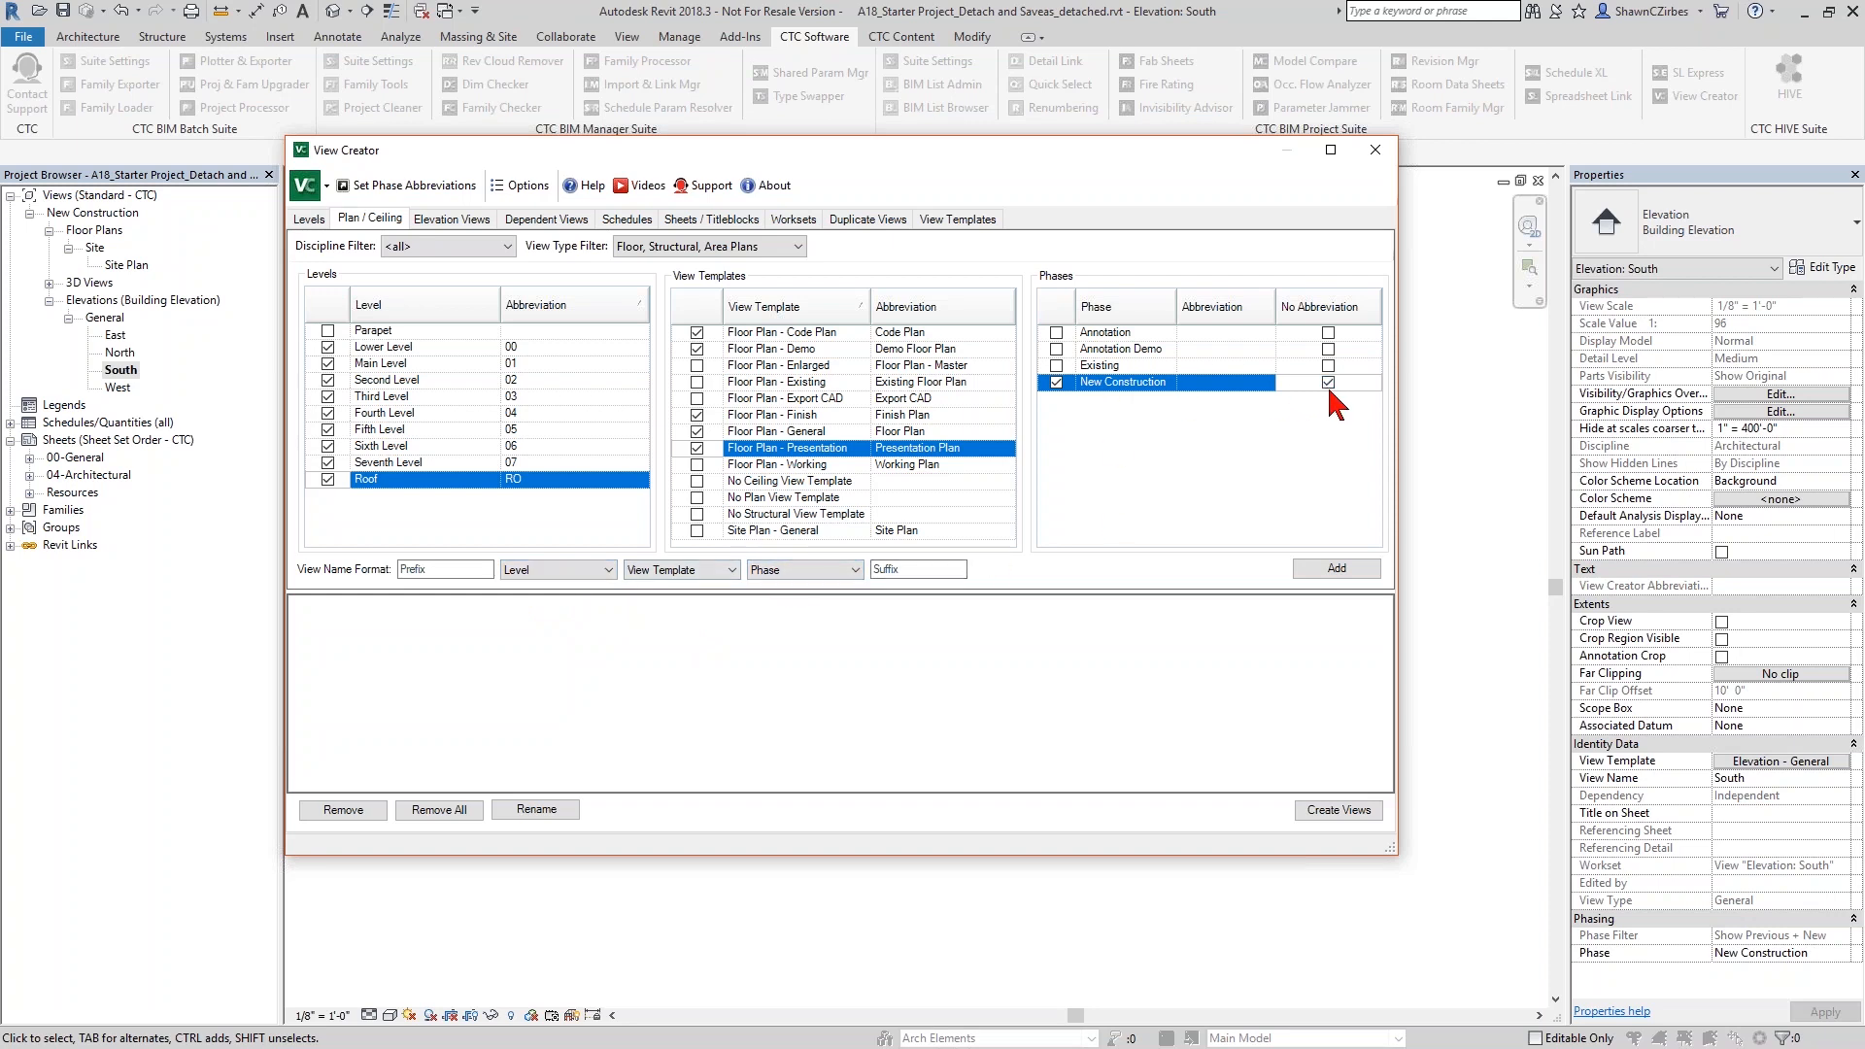
left_click(1350, 570)
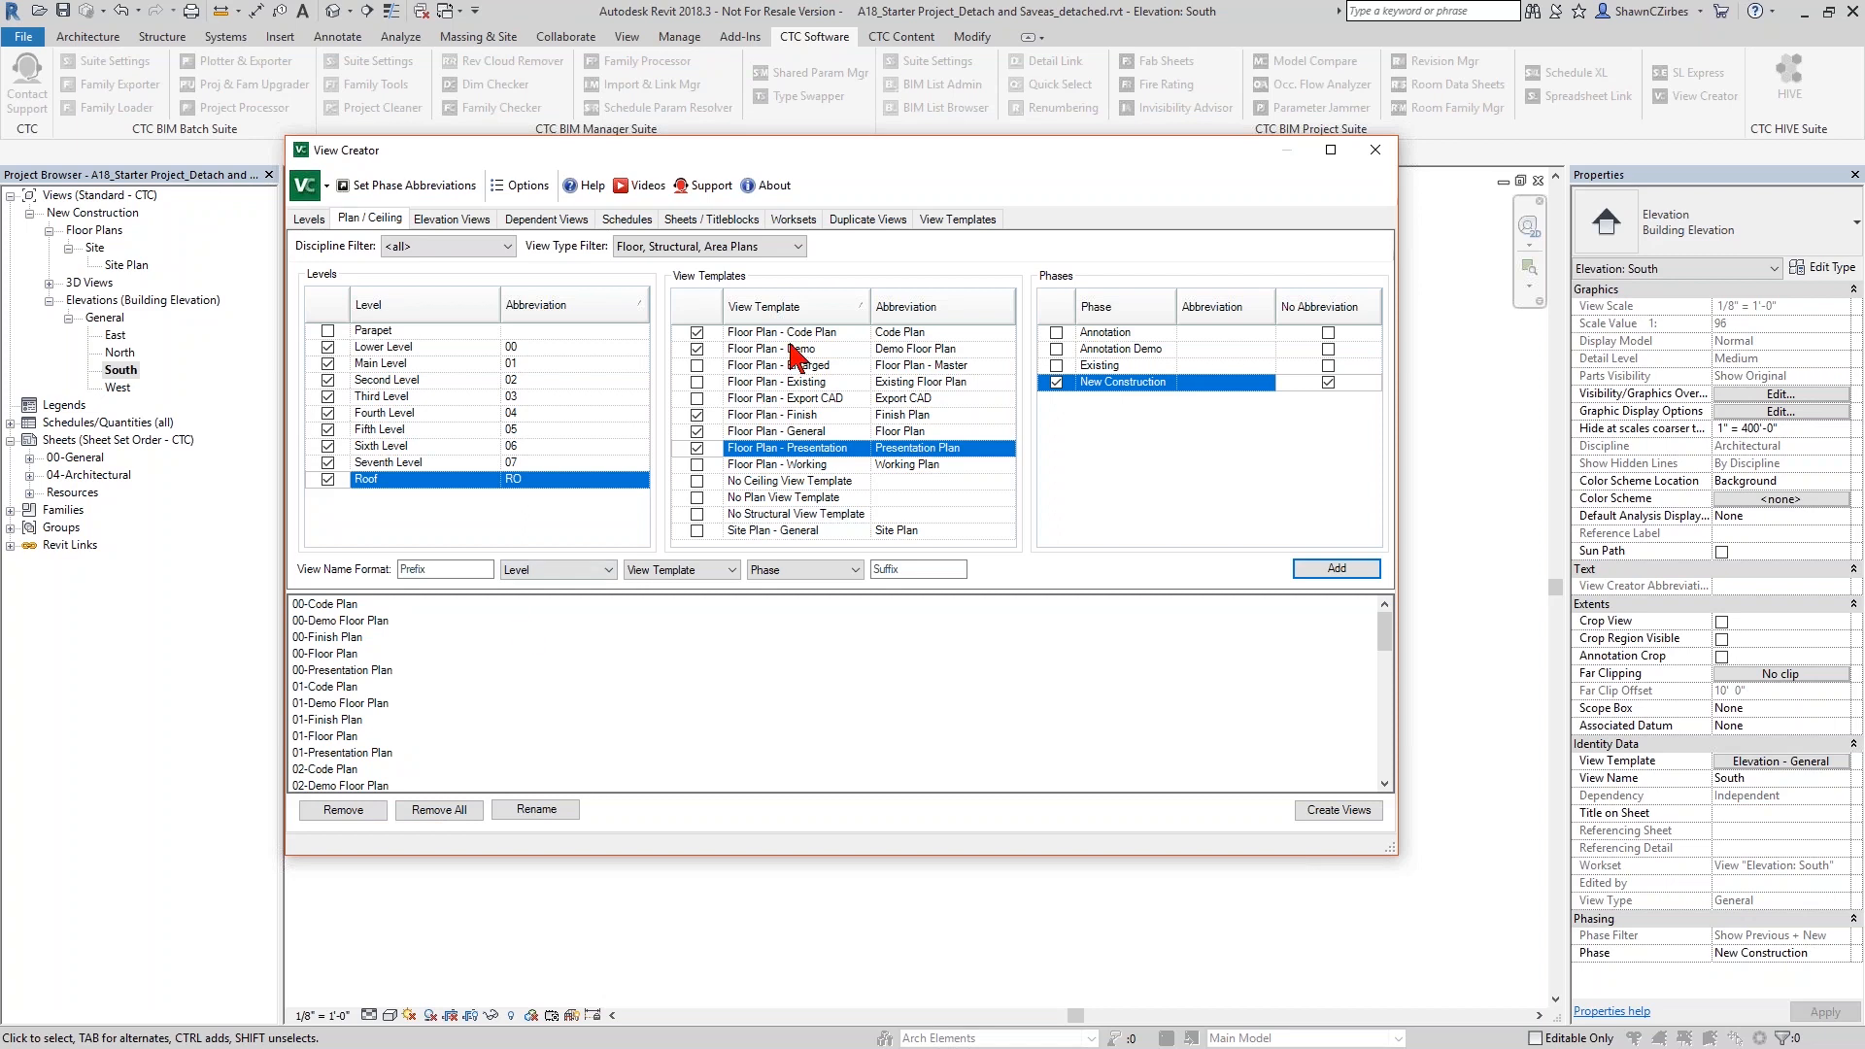
- Swap the New Construction phase for Existing, exclude the Floor Plan - Demo template, and add these views to the list
left_click(1055, 366)
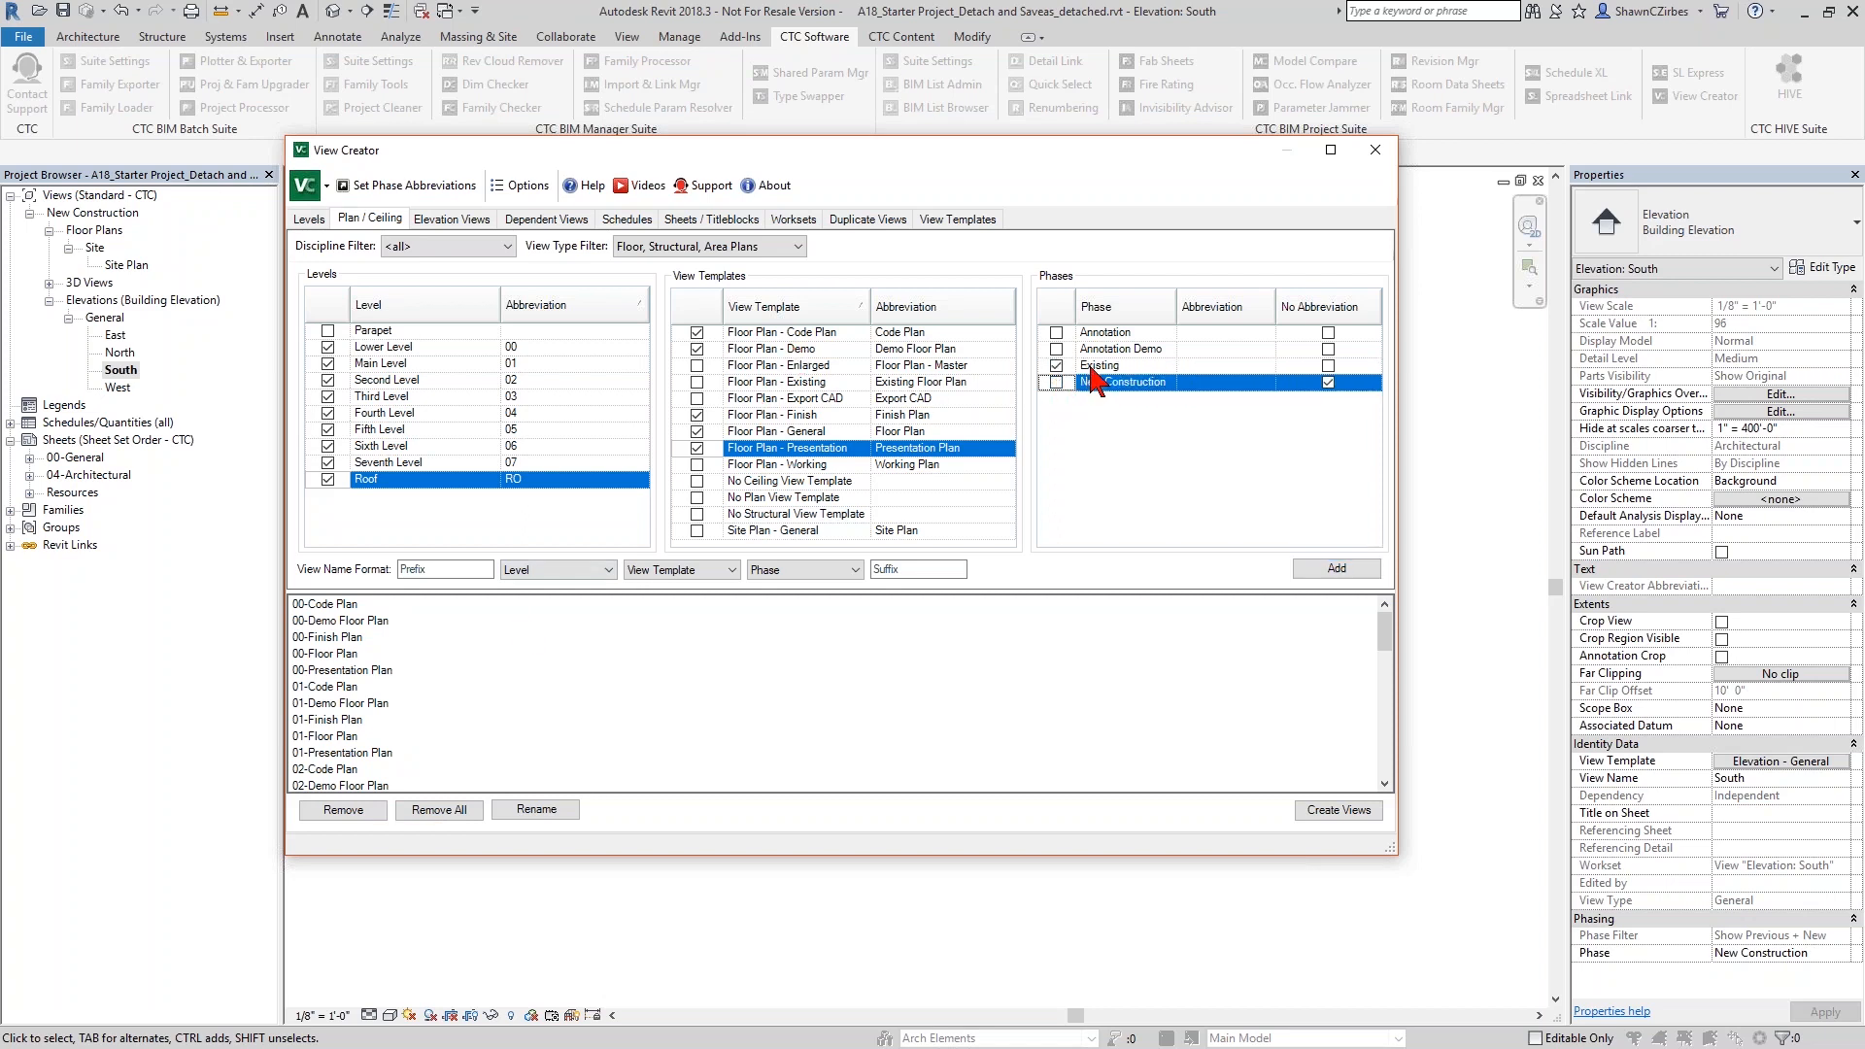
left_click(698, 349)
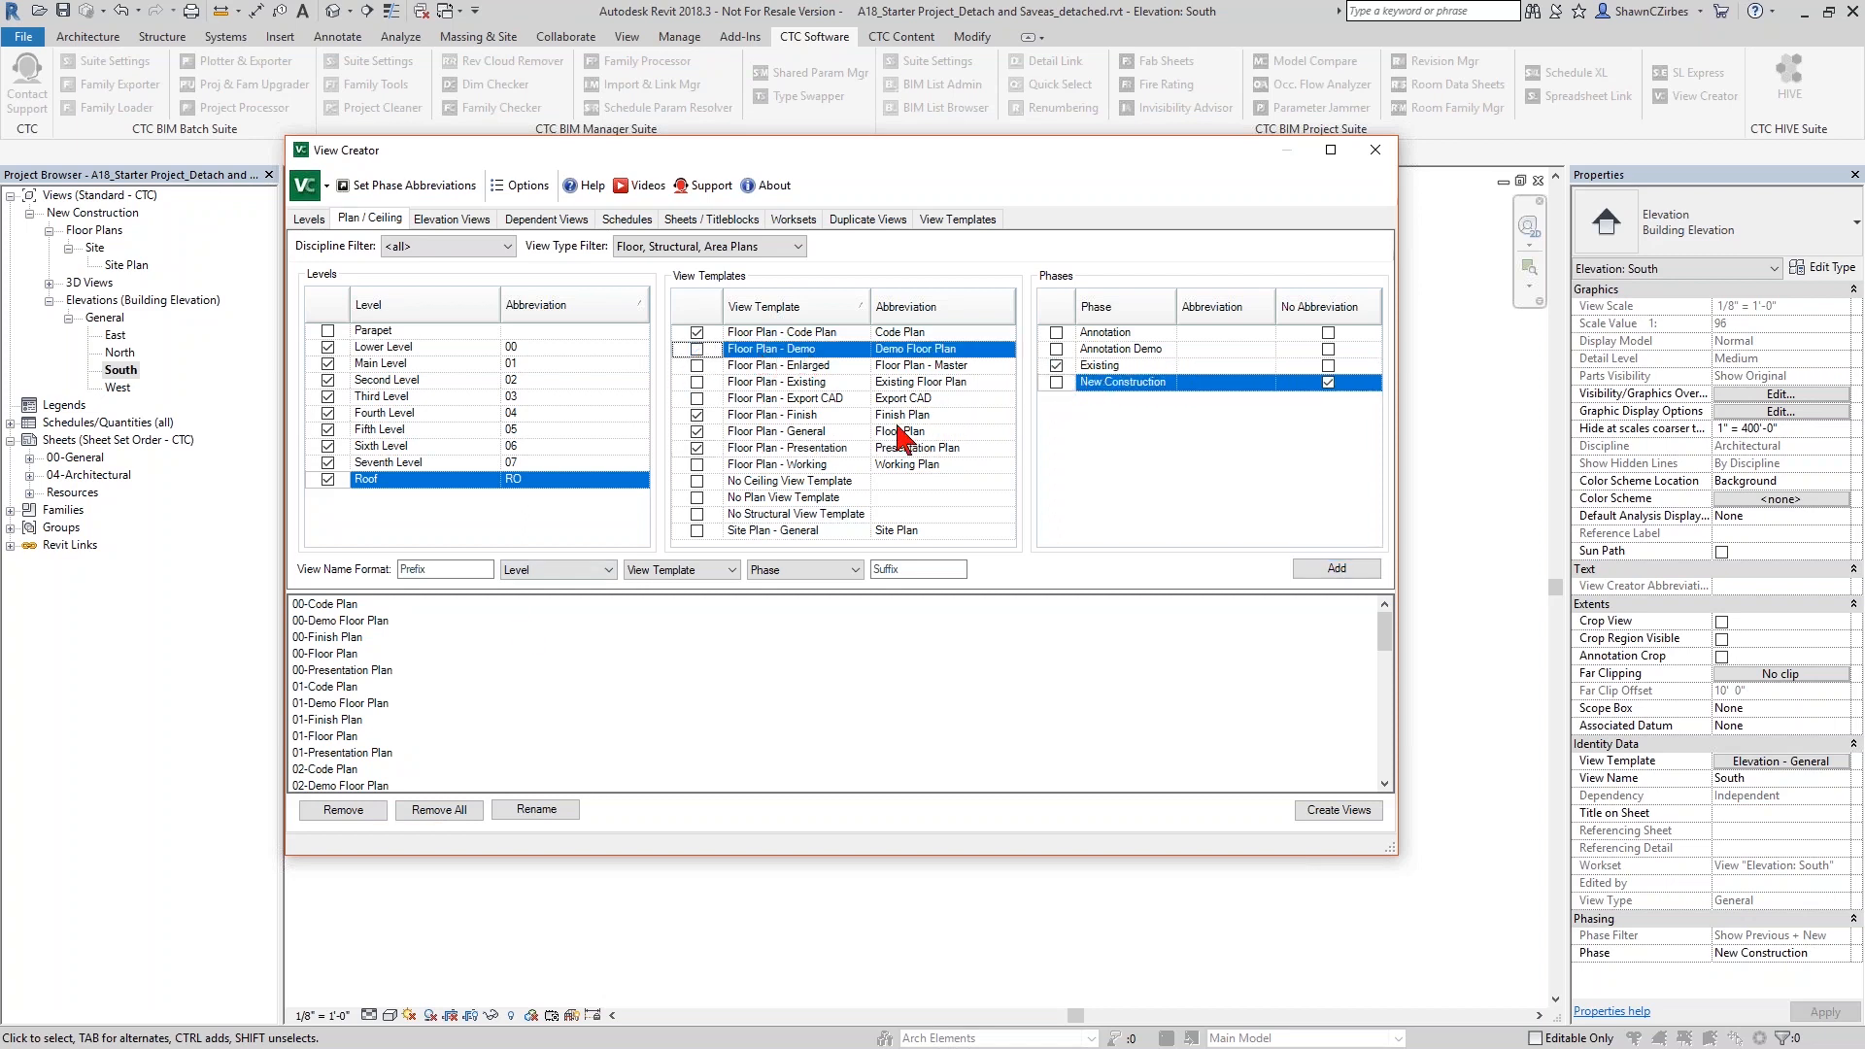
left_click(1323, 571)
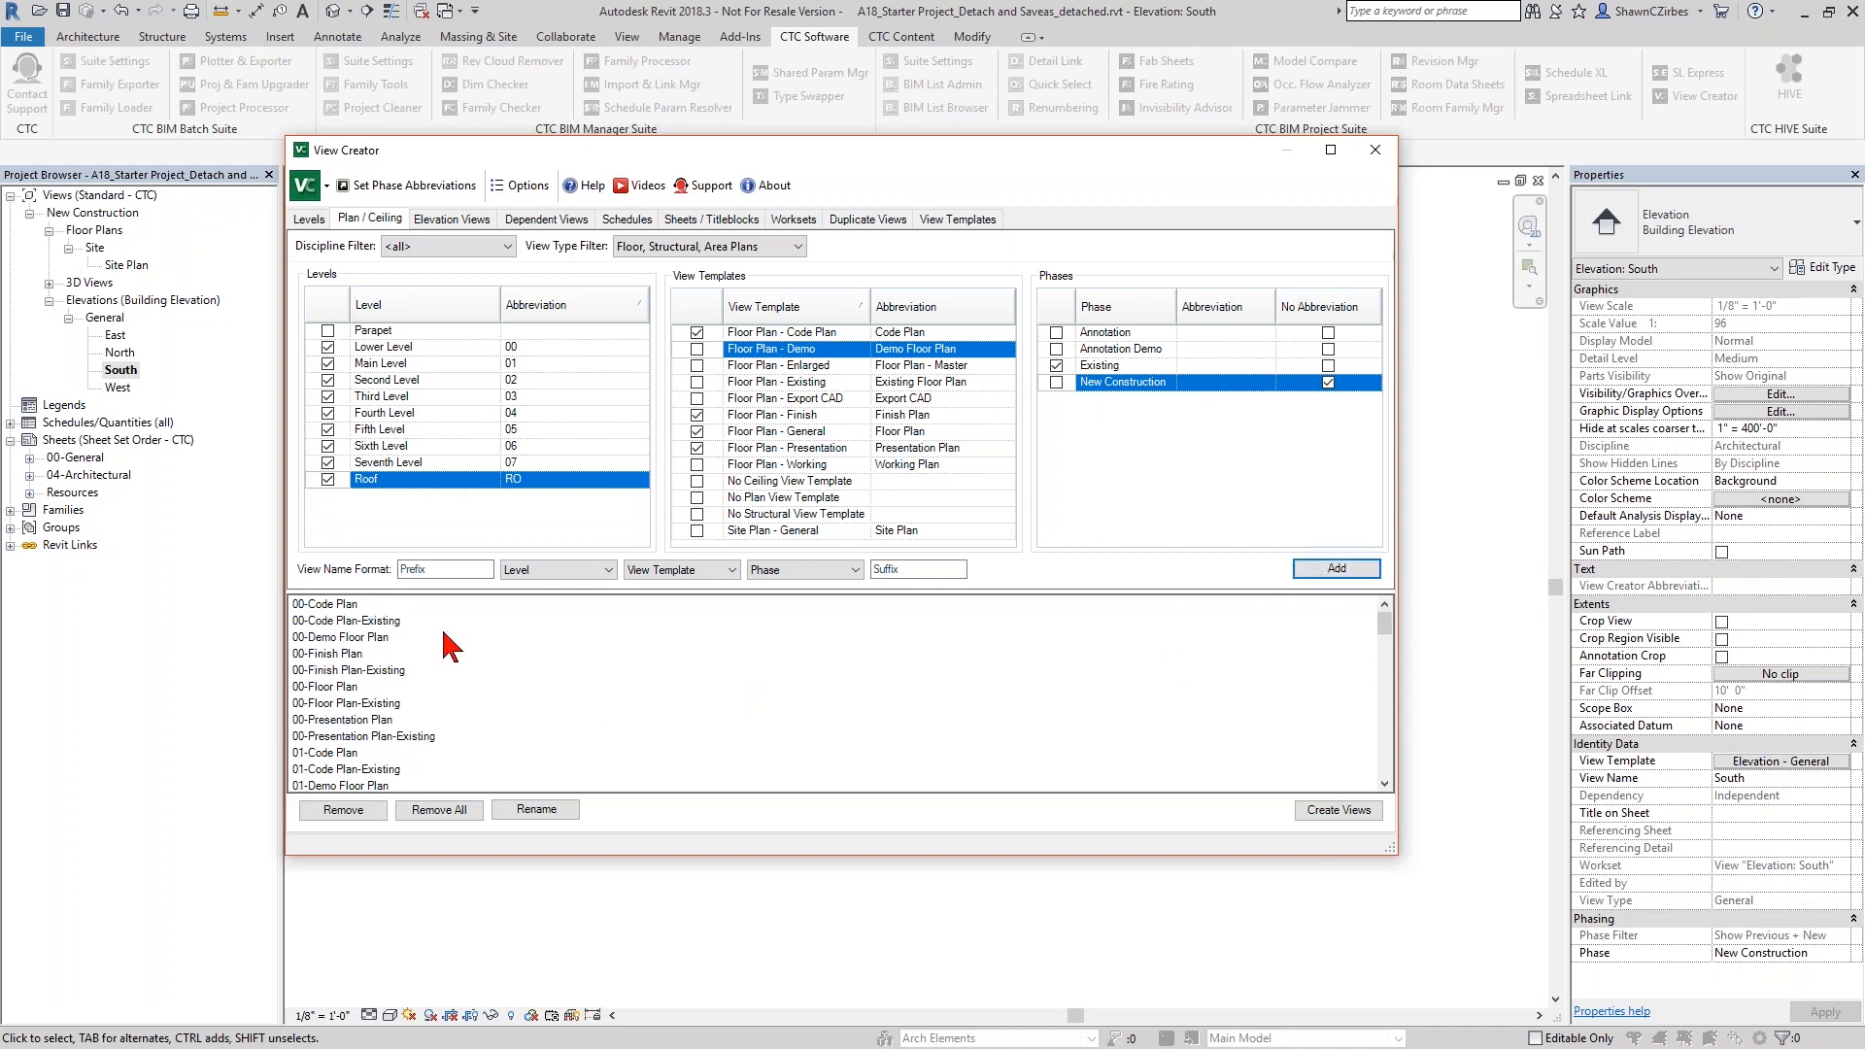
- Create all the listed plan views and close View Creator
left_click(1342, 812)
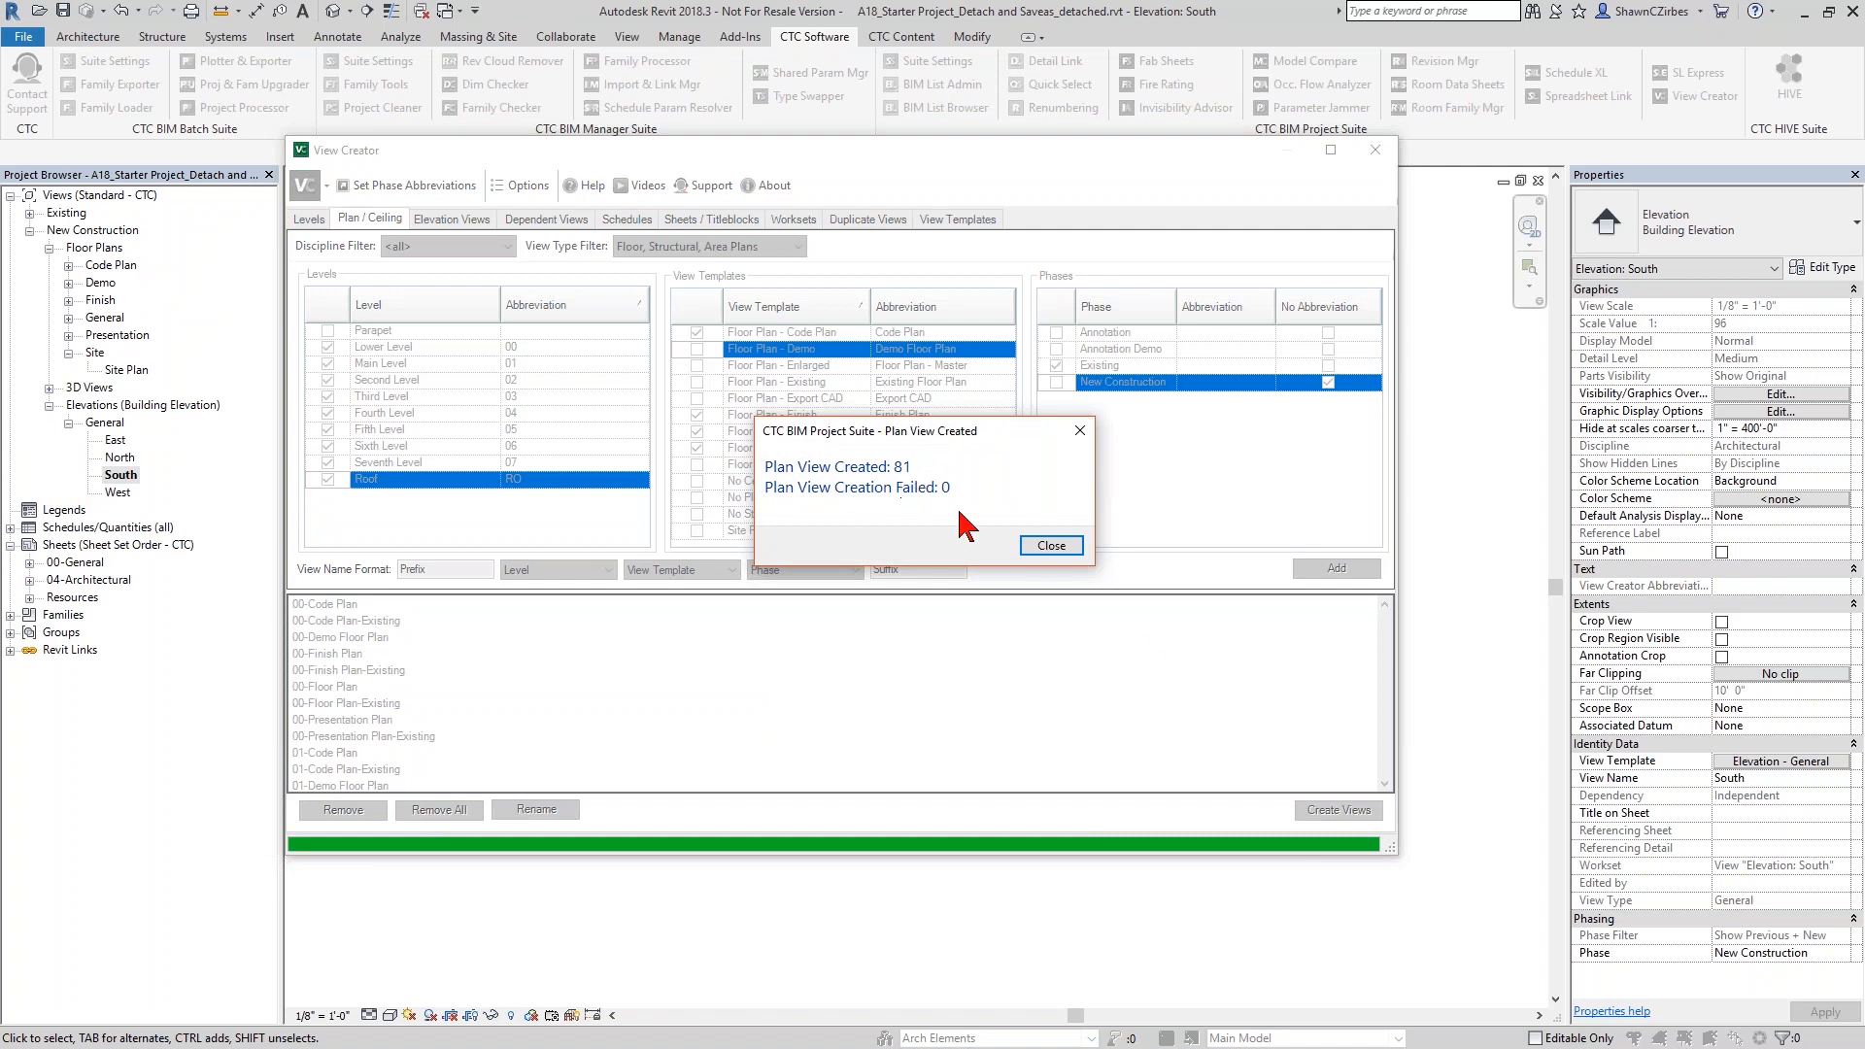
left_click(1068, 550)
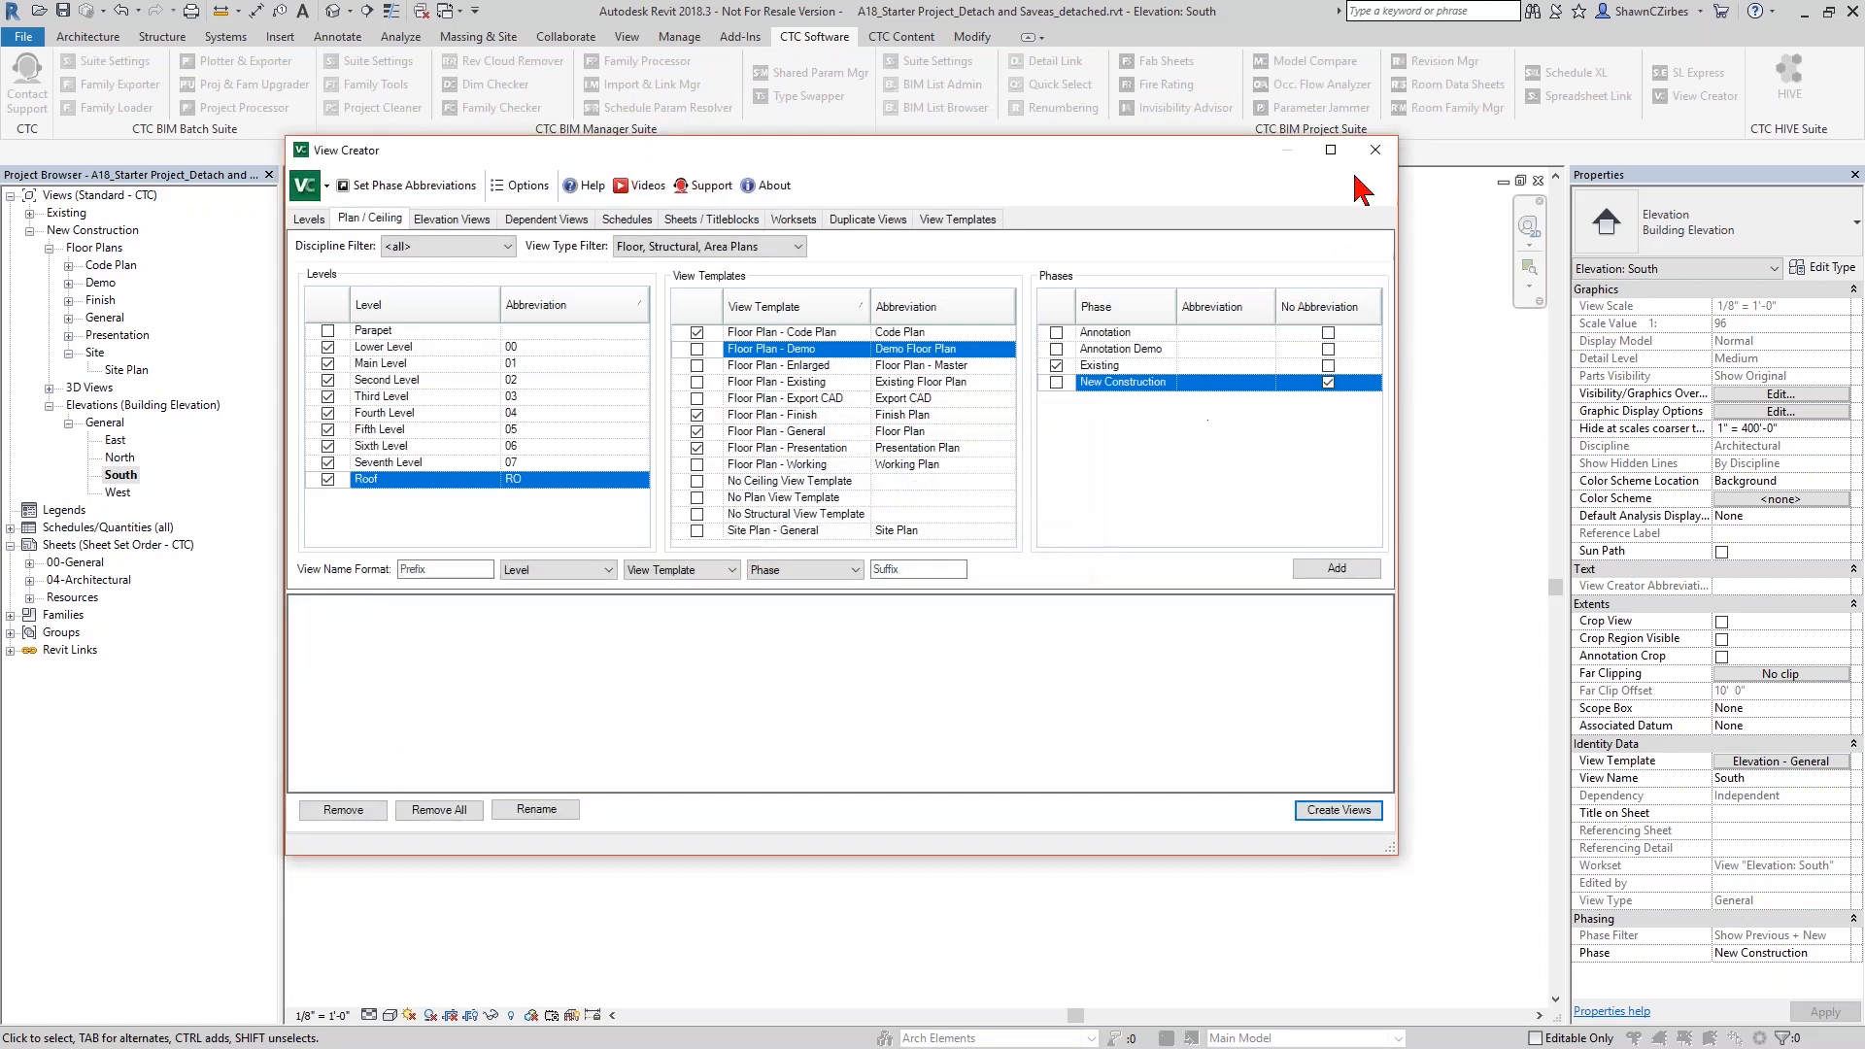
left_click(1381, 159)
- Examine the new general and finish plans under New Construction and Existing, checking their names, associated levels, view templates and phases
left_click(68, 318)
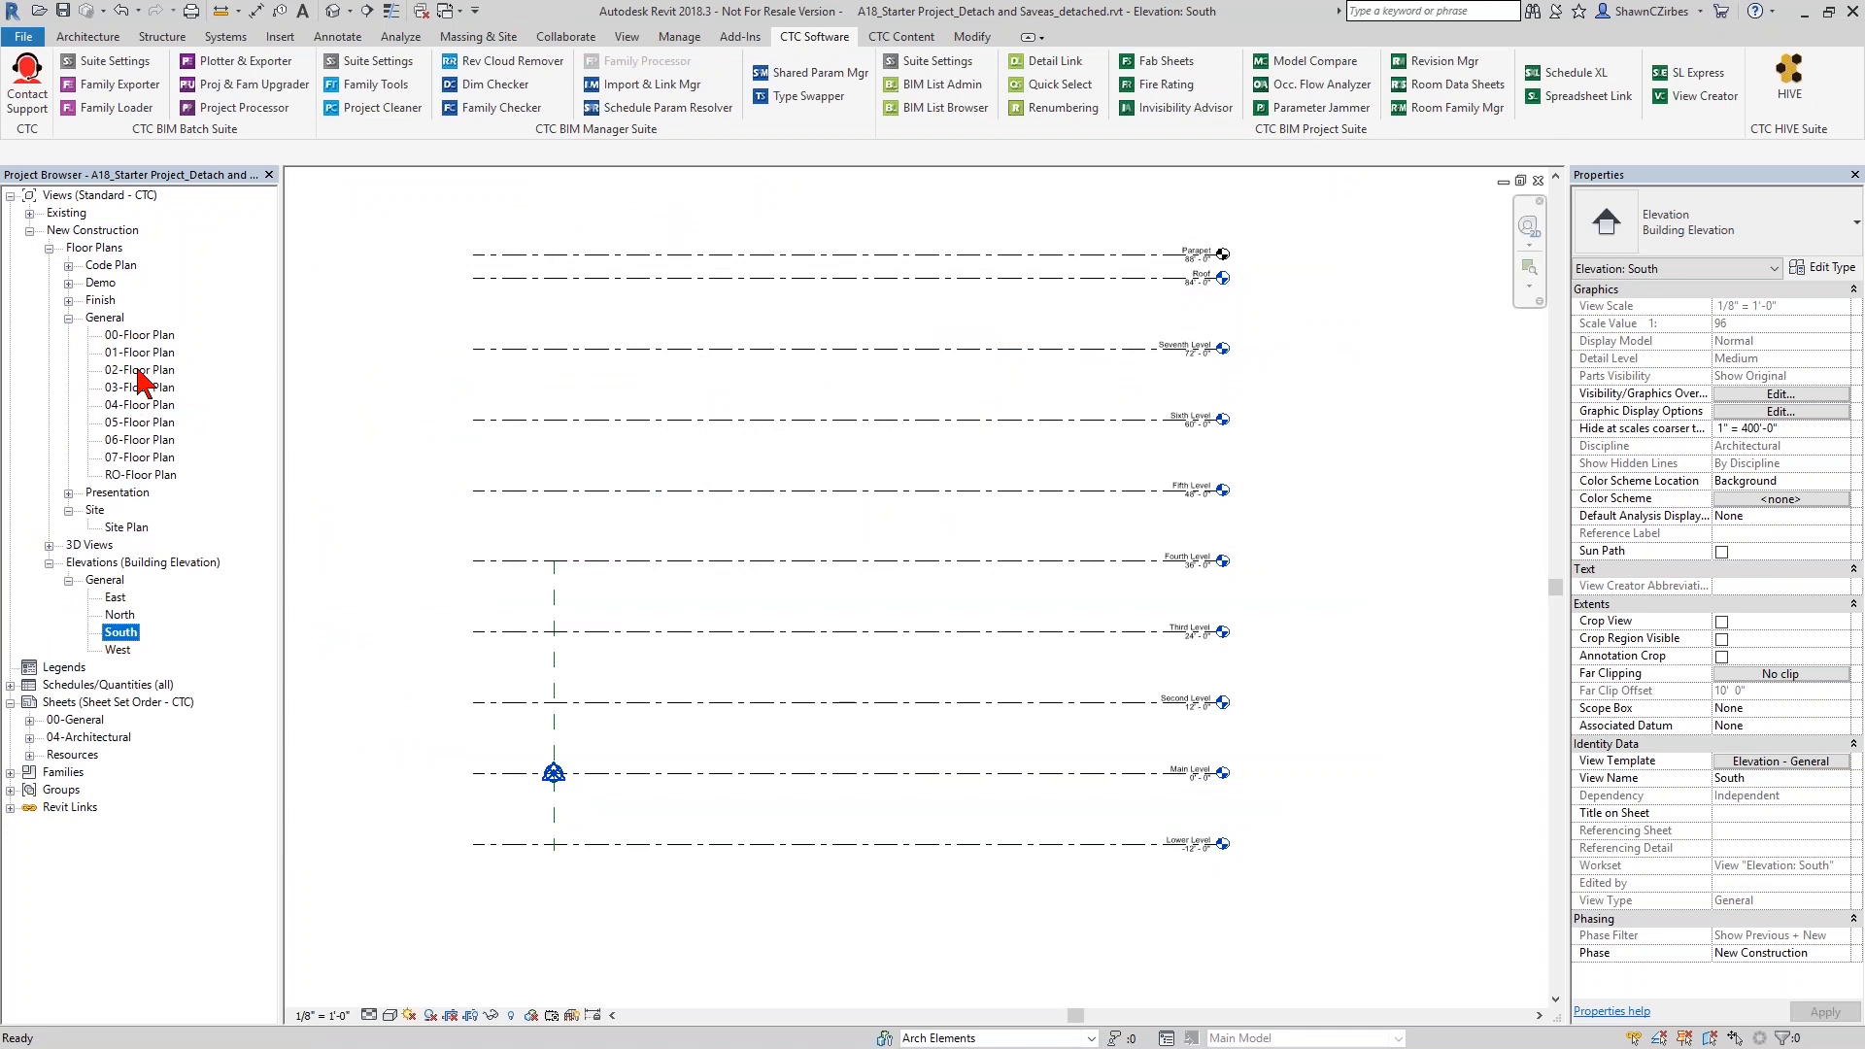
left_click(144, 457)
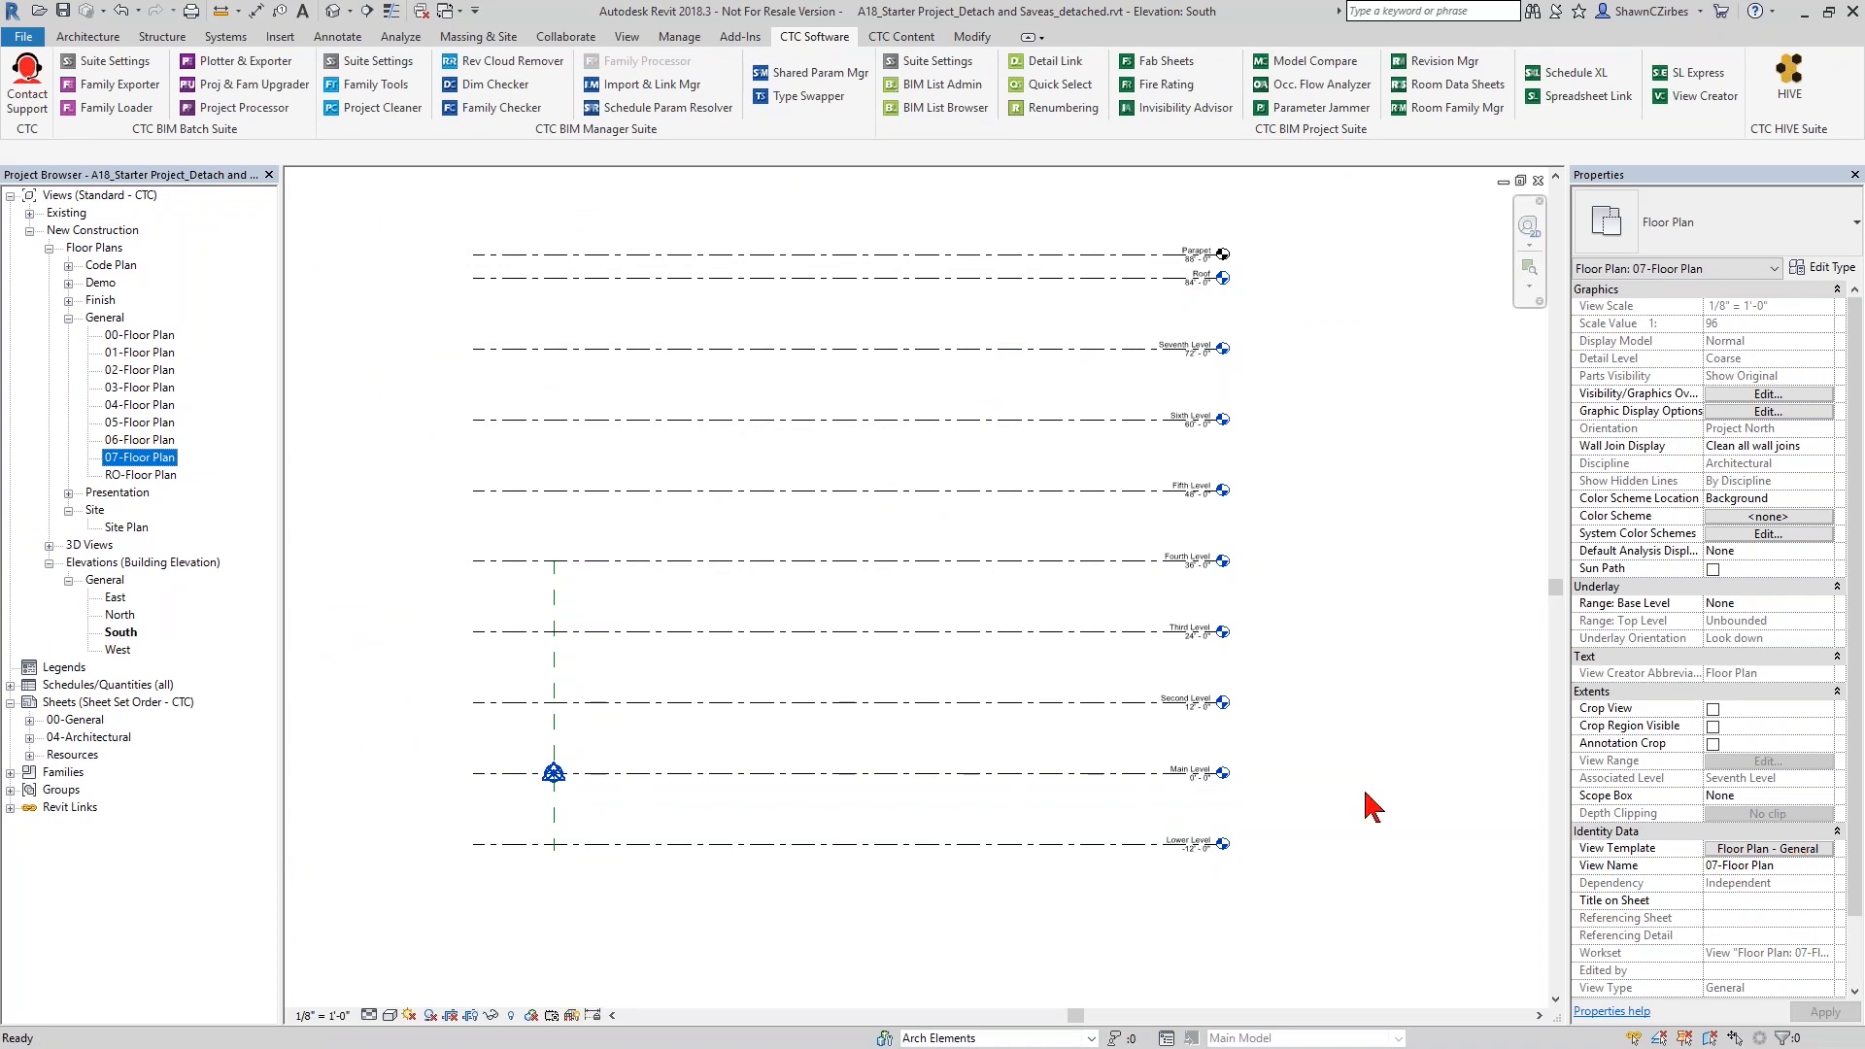
left_click(68, 300)
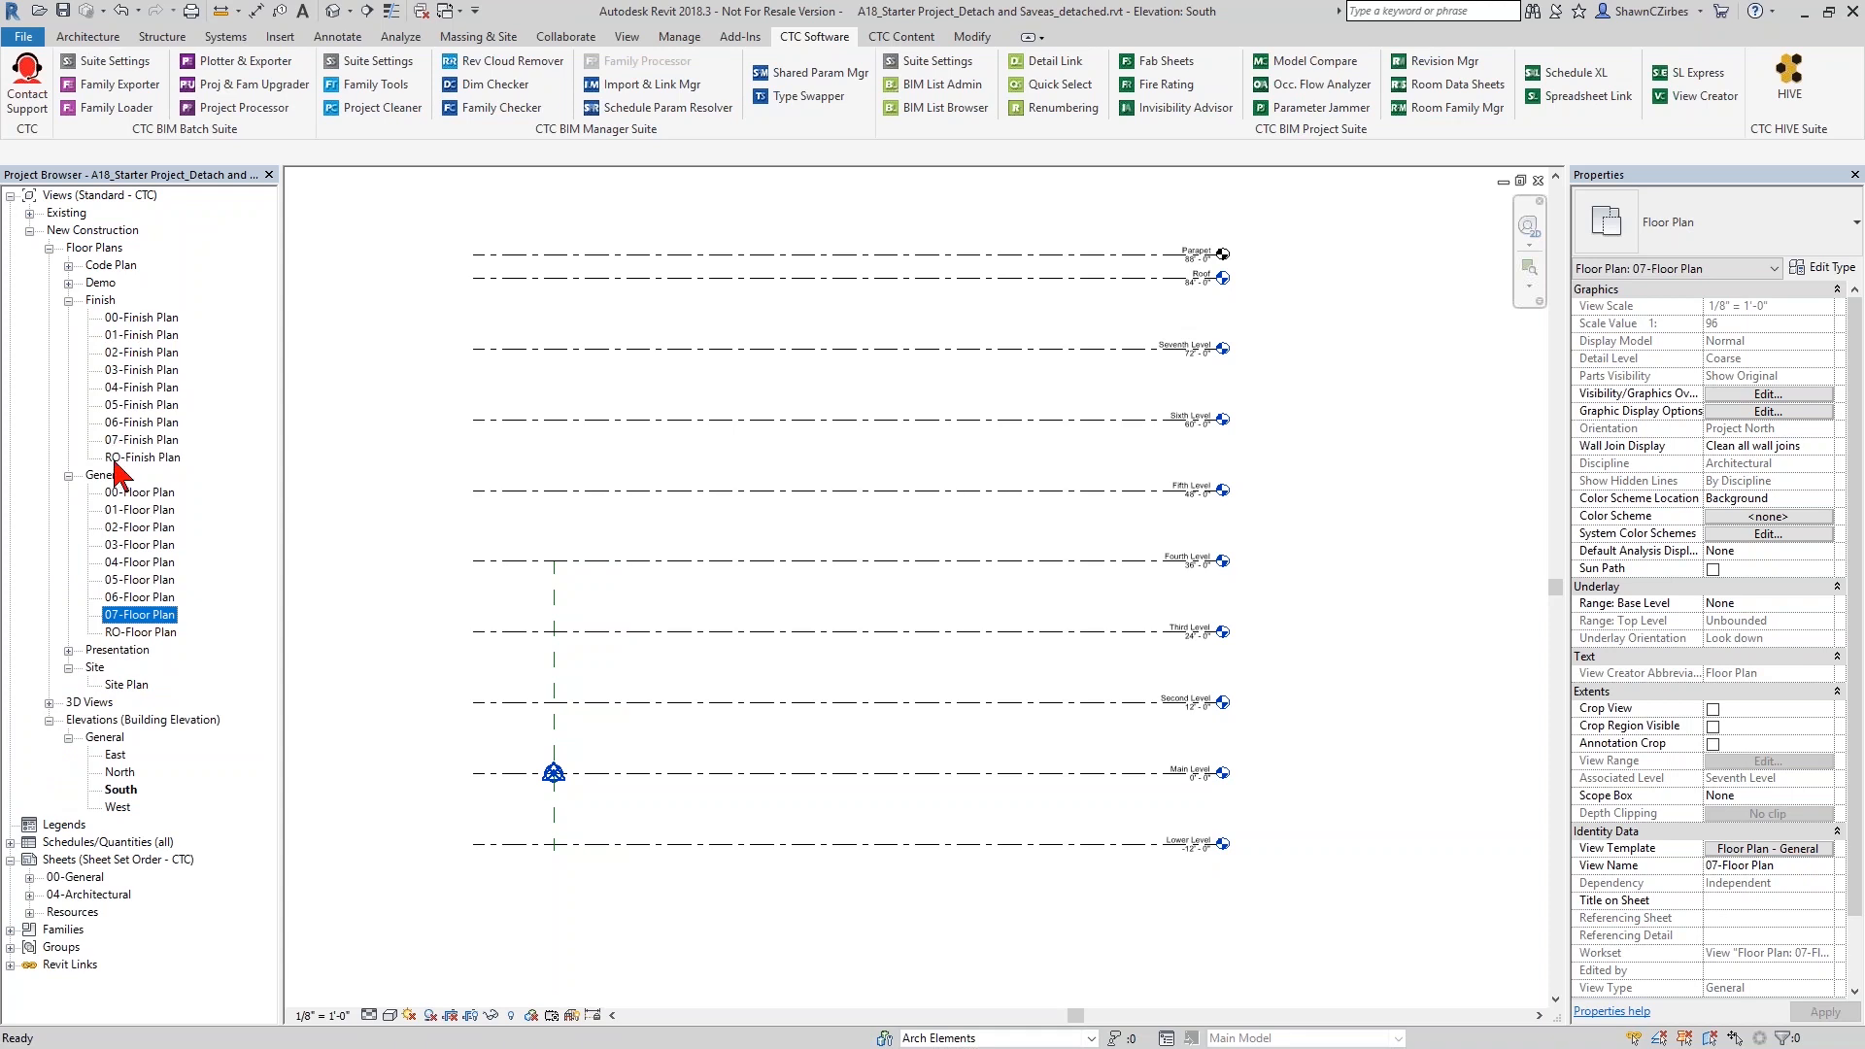
left_click(141, 335)
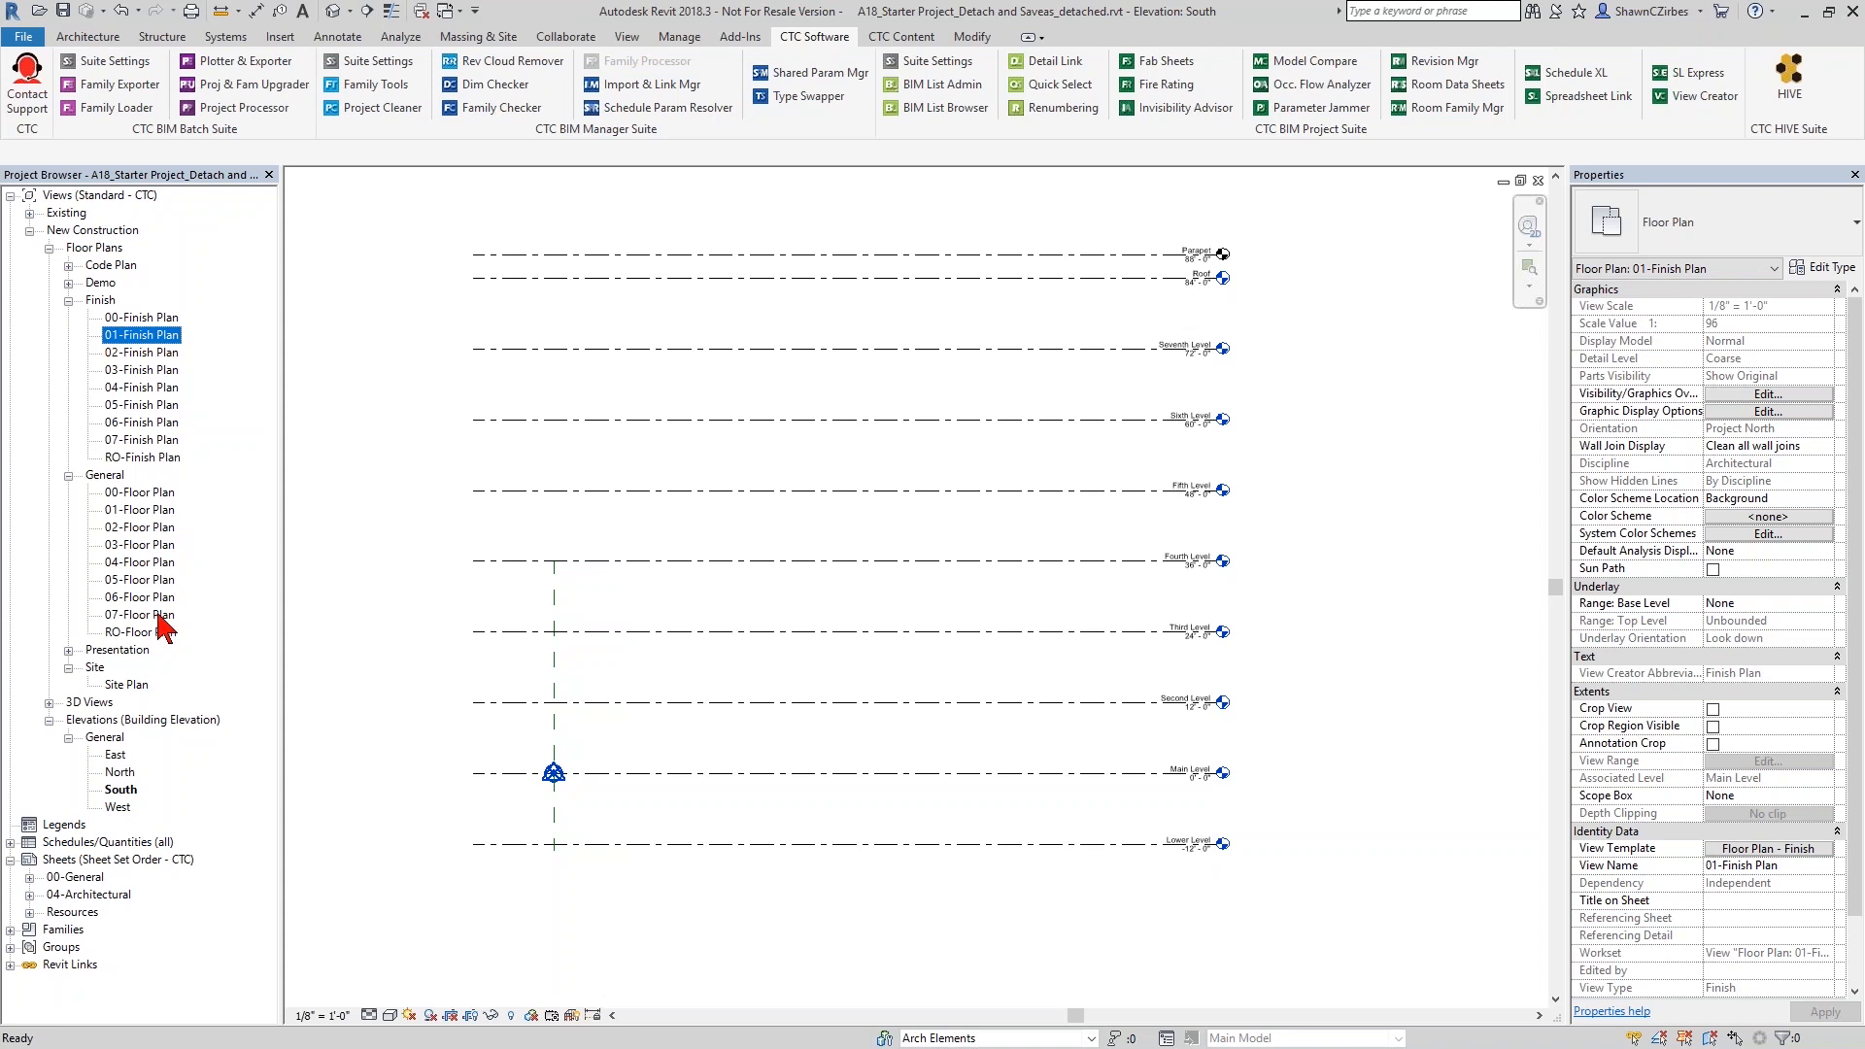
left_click(30, 213)
left_click(47, 231)
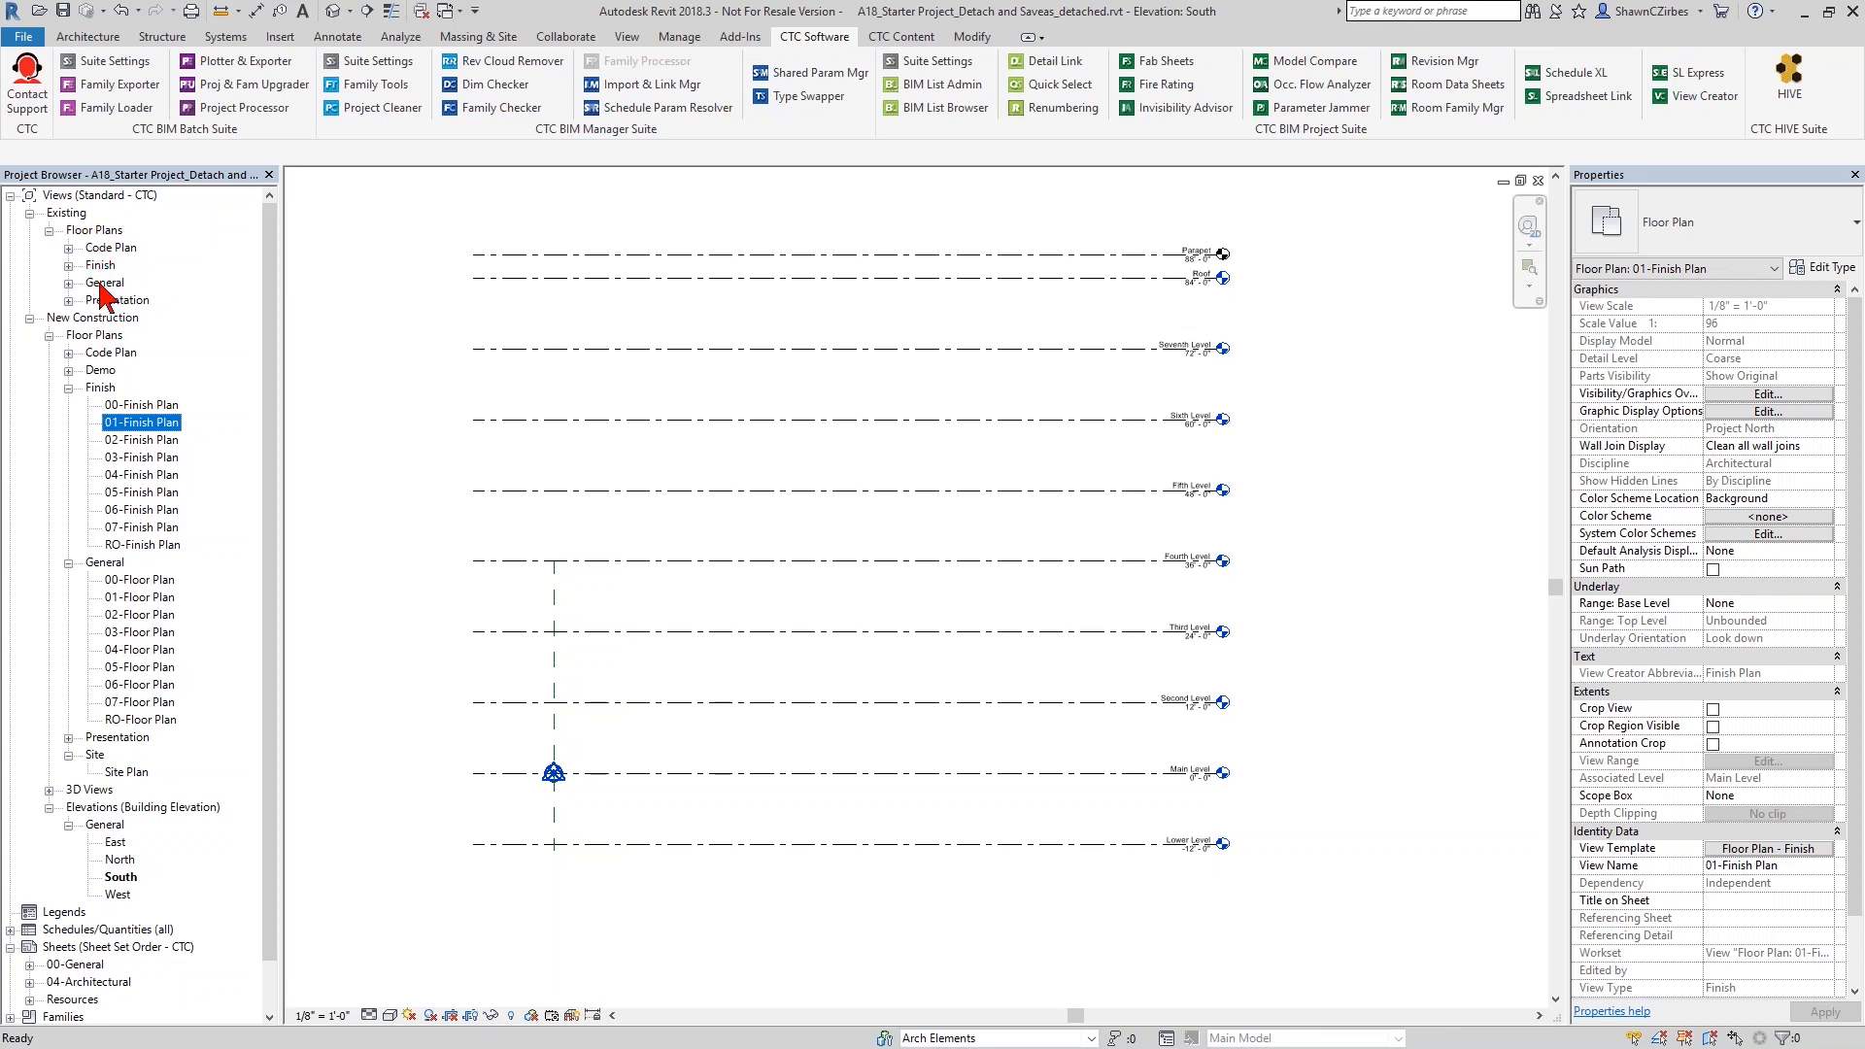
left_click(69, 266)
left_click(132, 301)
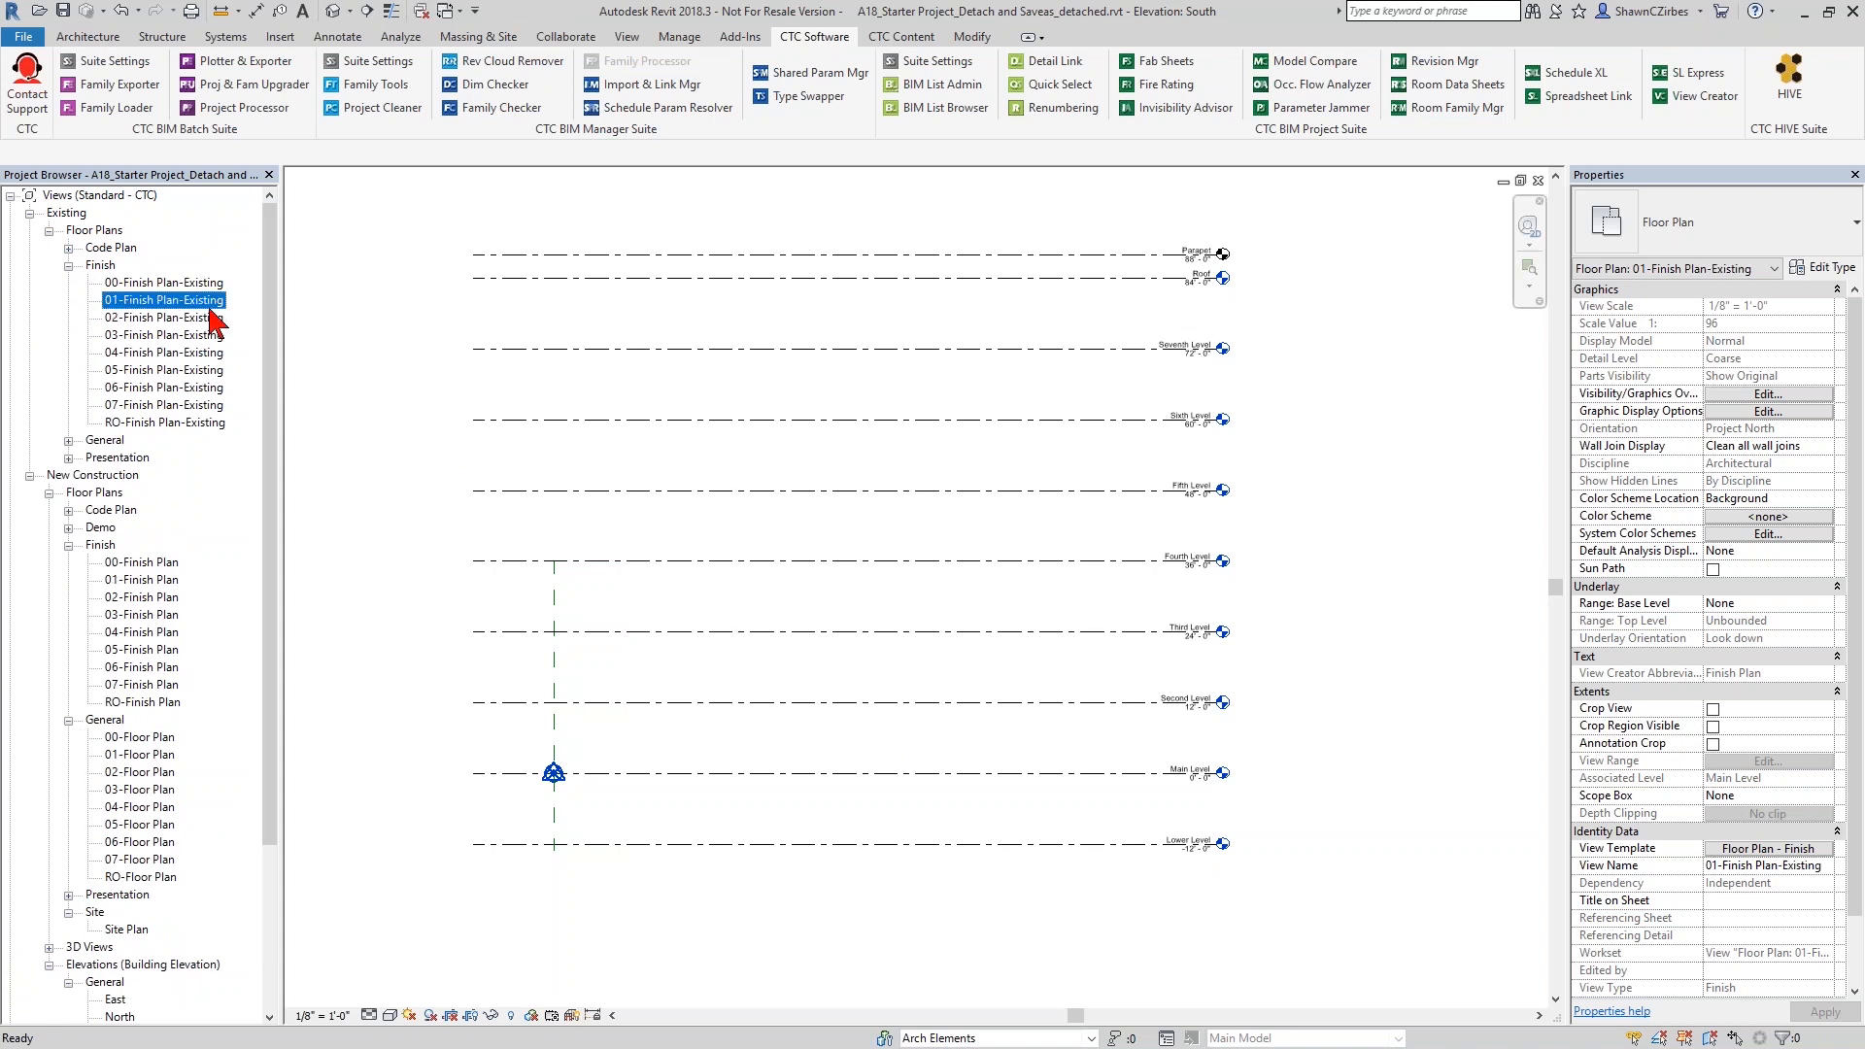
scroll(1671, 777, "down", 2)
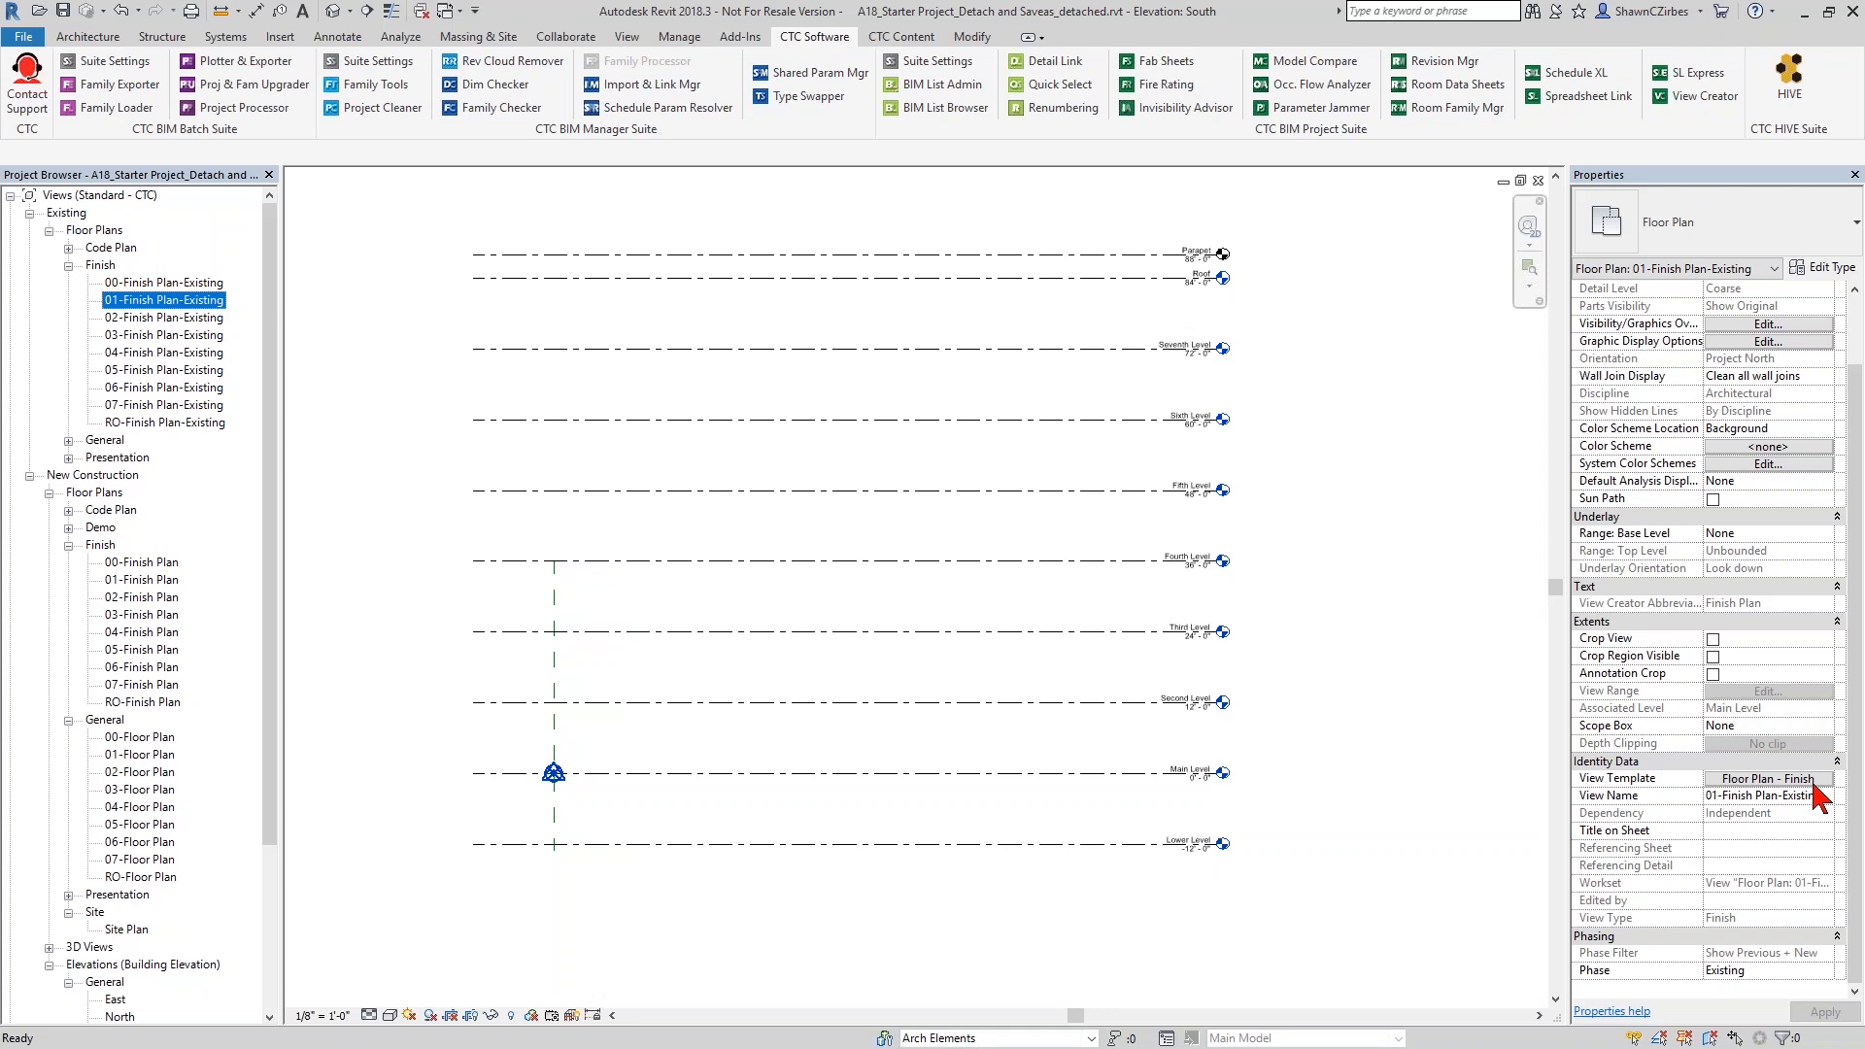
- Open the New Construction view 01-Floor Plan and draw a rectangle of Generic - 12" walls about 700 feet long
double_click(150, 756)
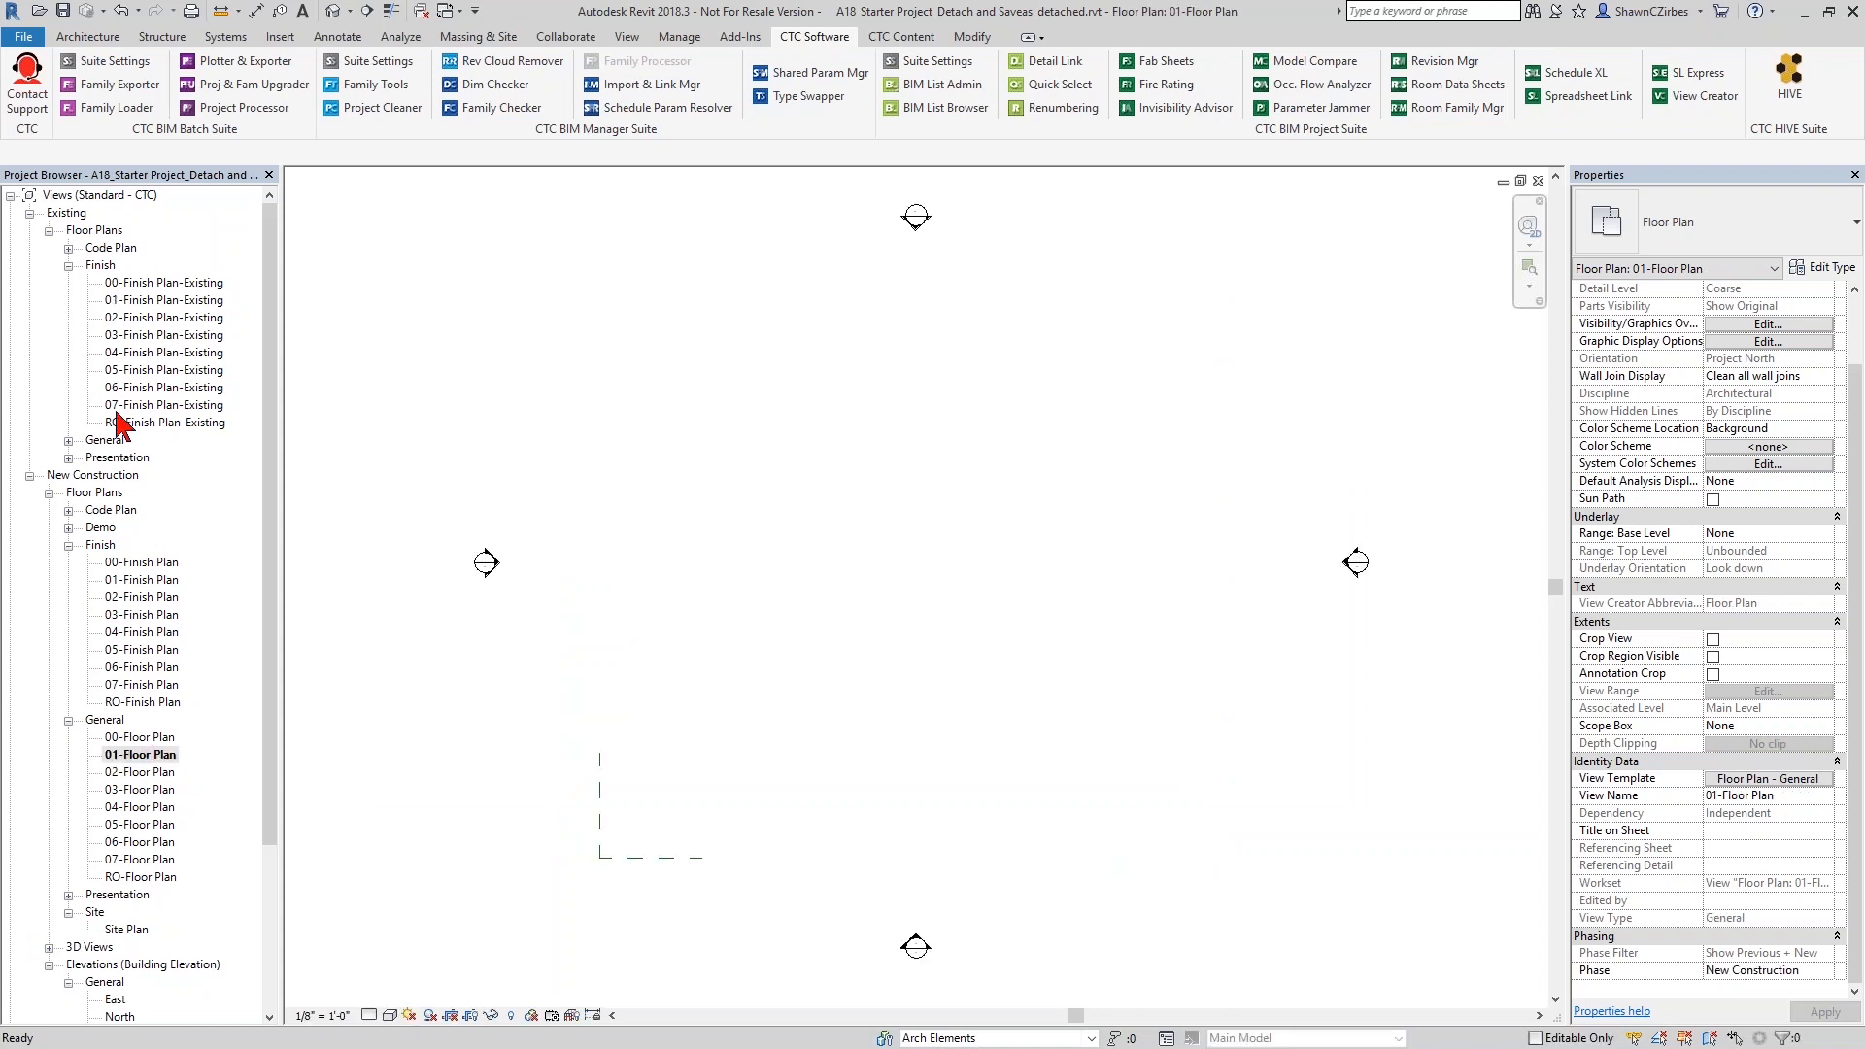
scroll(680, 738, "down", 5)
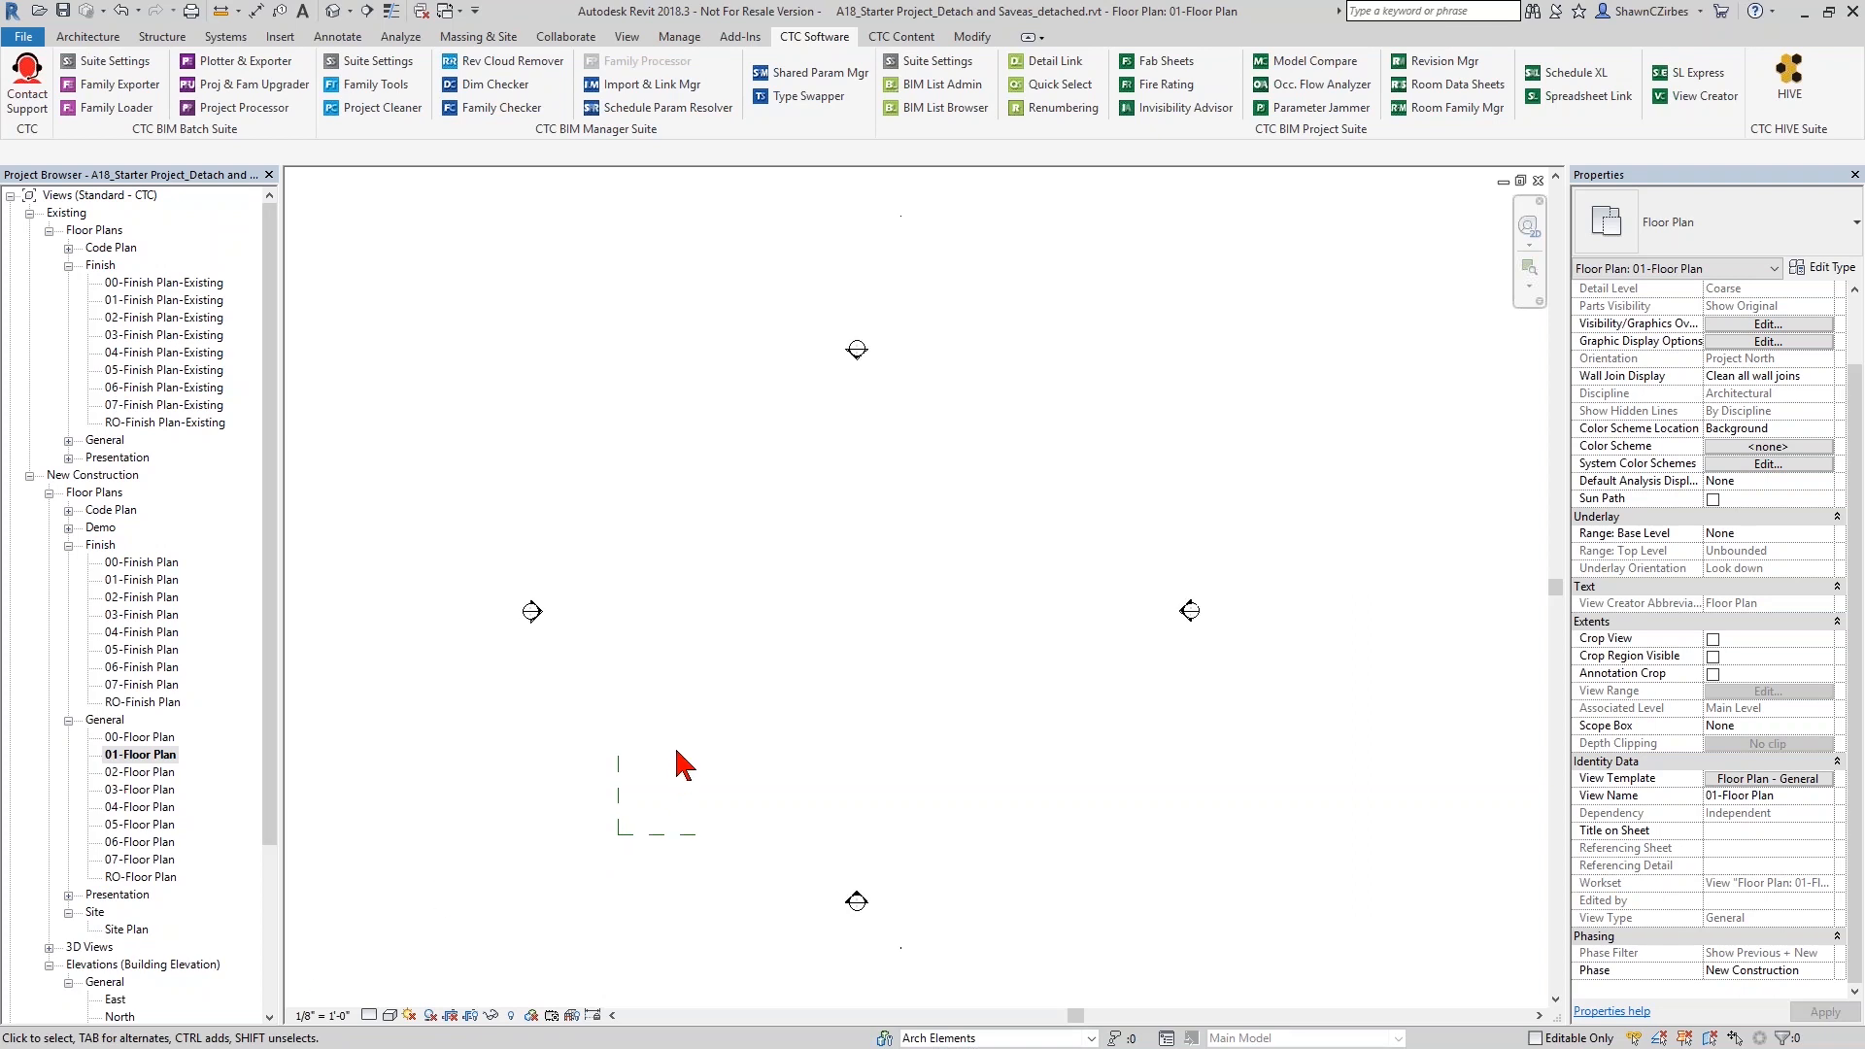
scroll(825, 582, "down", 2)
left_click(87, 36)
left_click(78, 78)
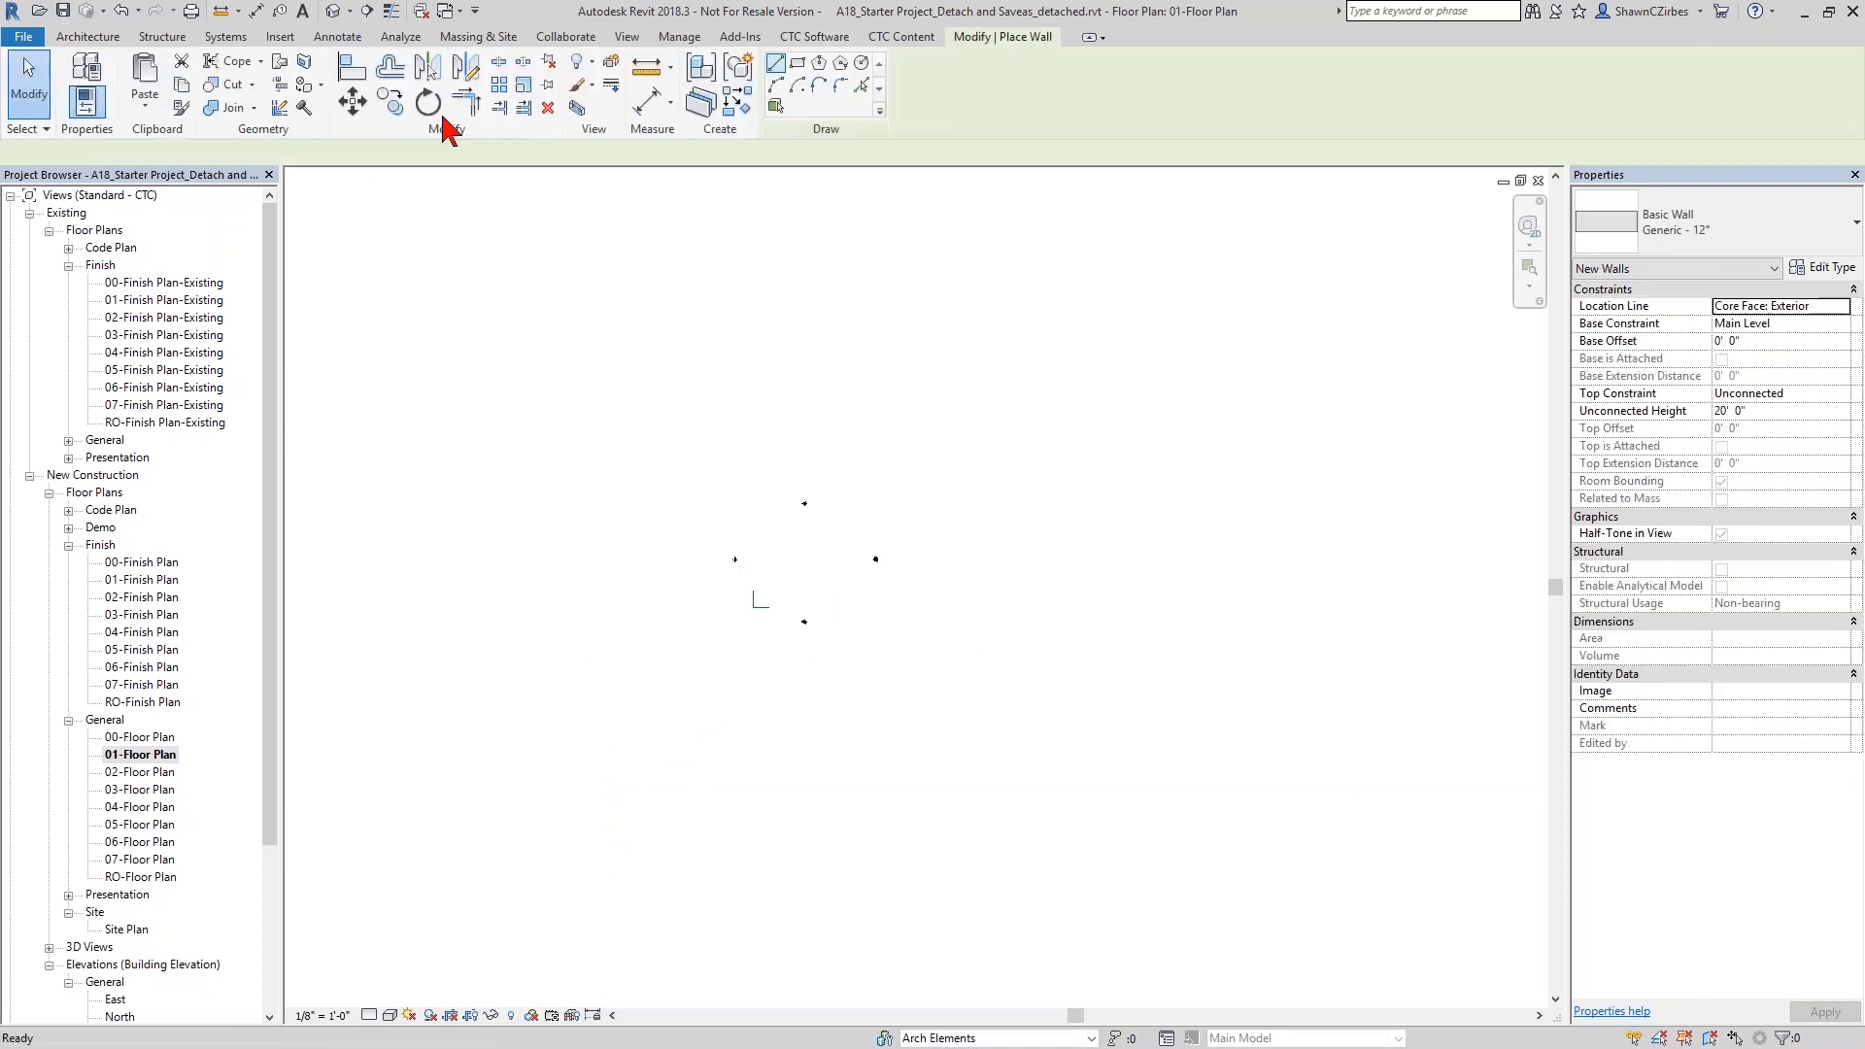
left_click(797, 63)
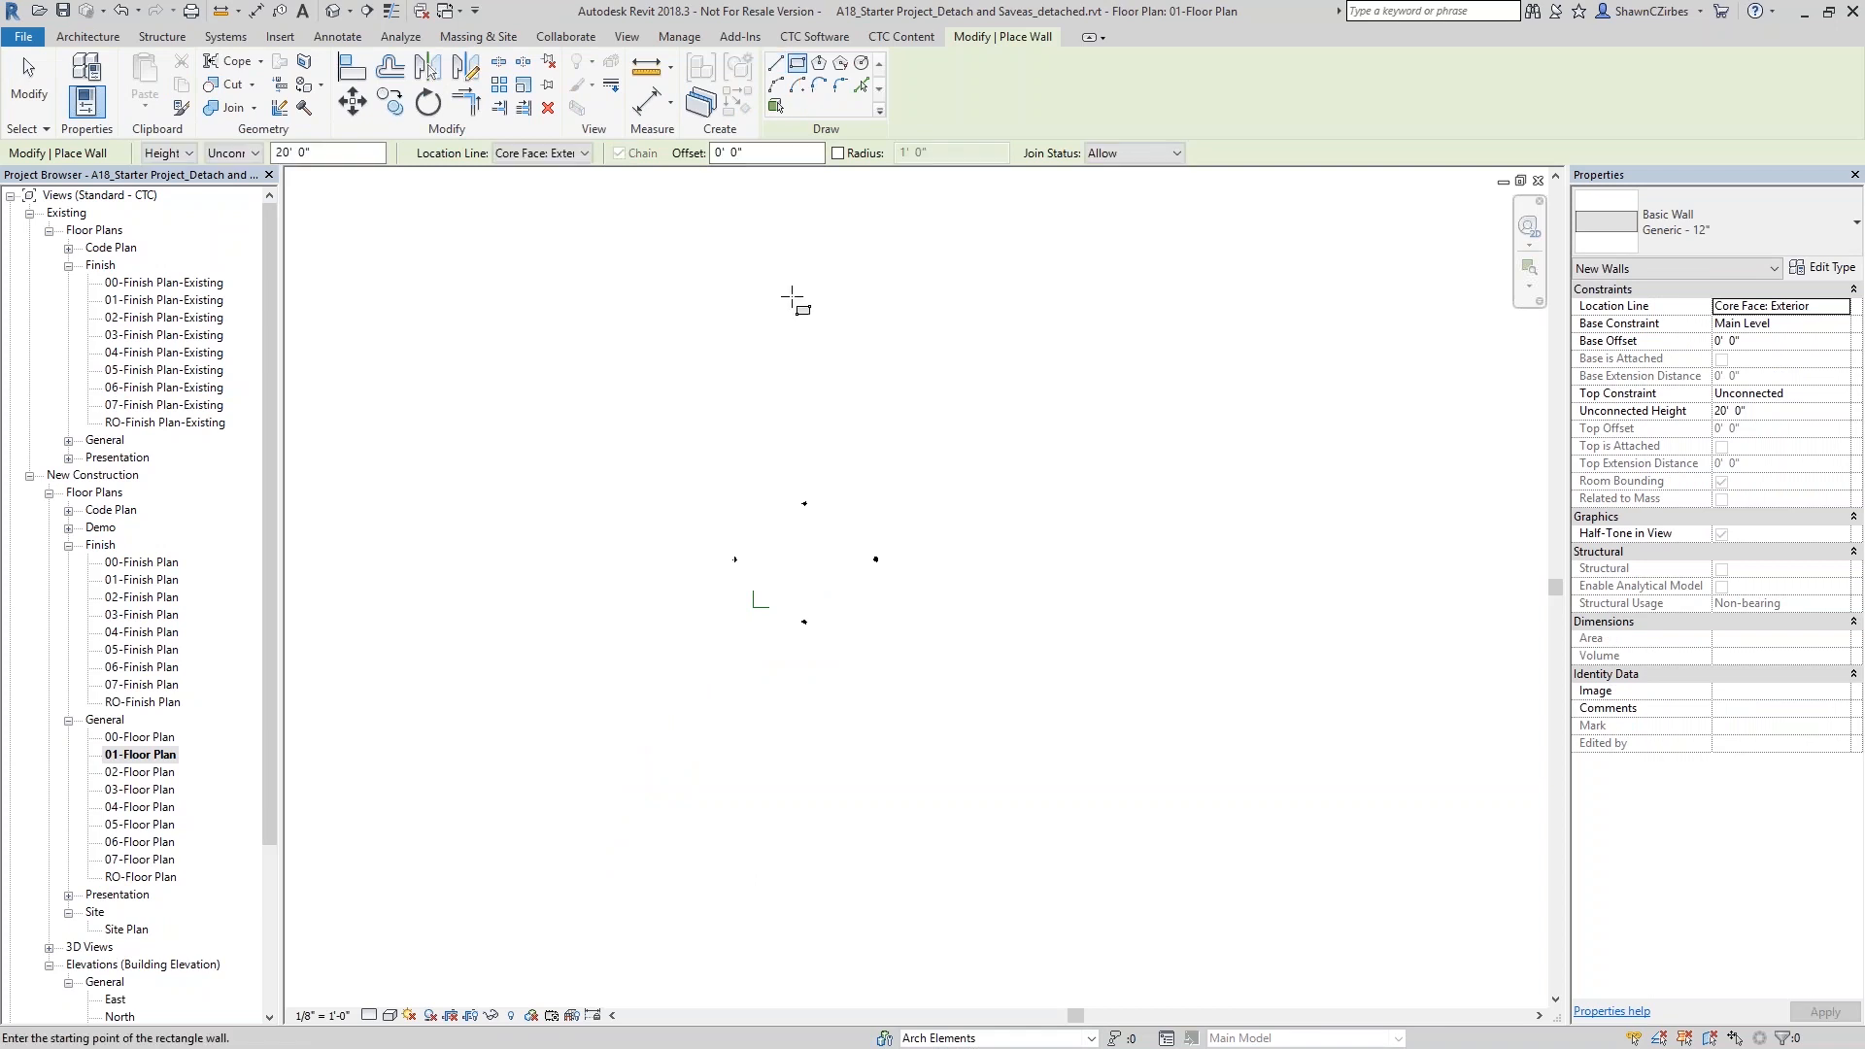
left_click(619, 416)
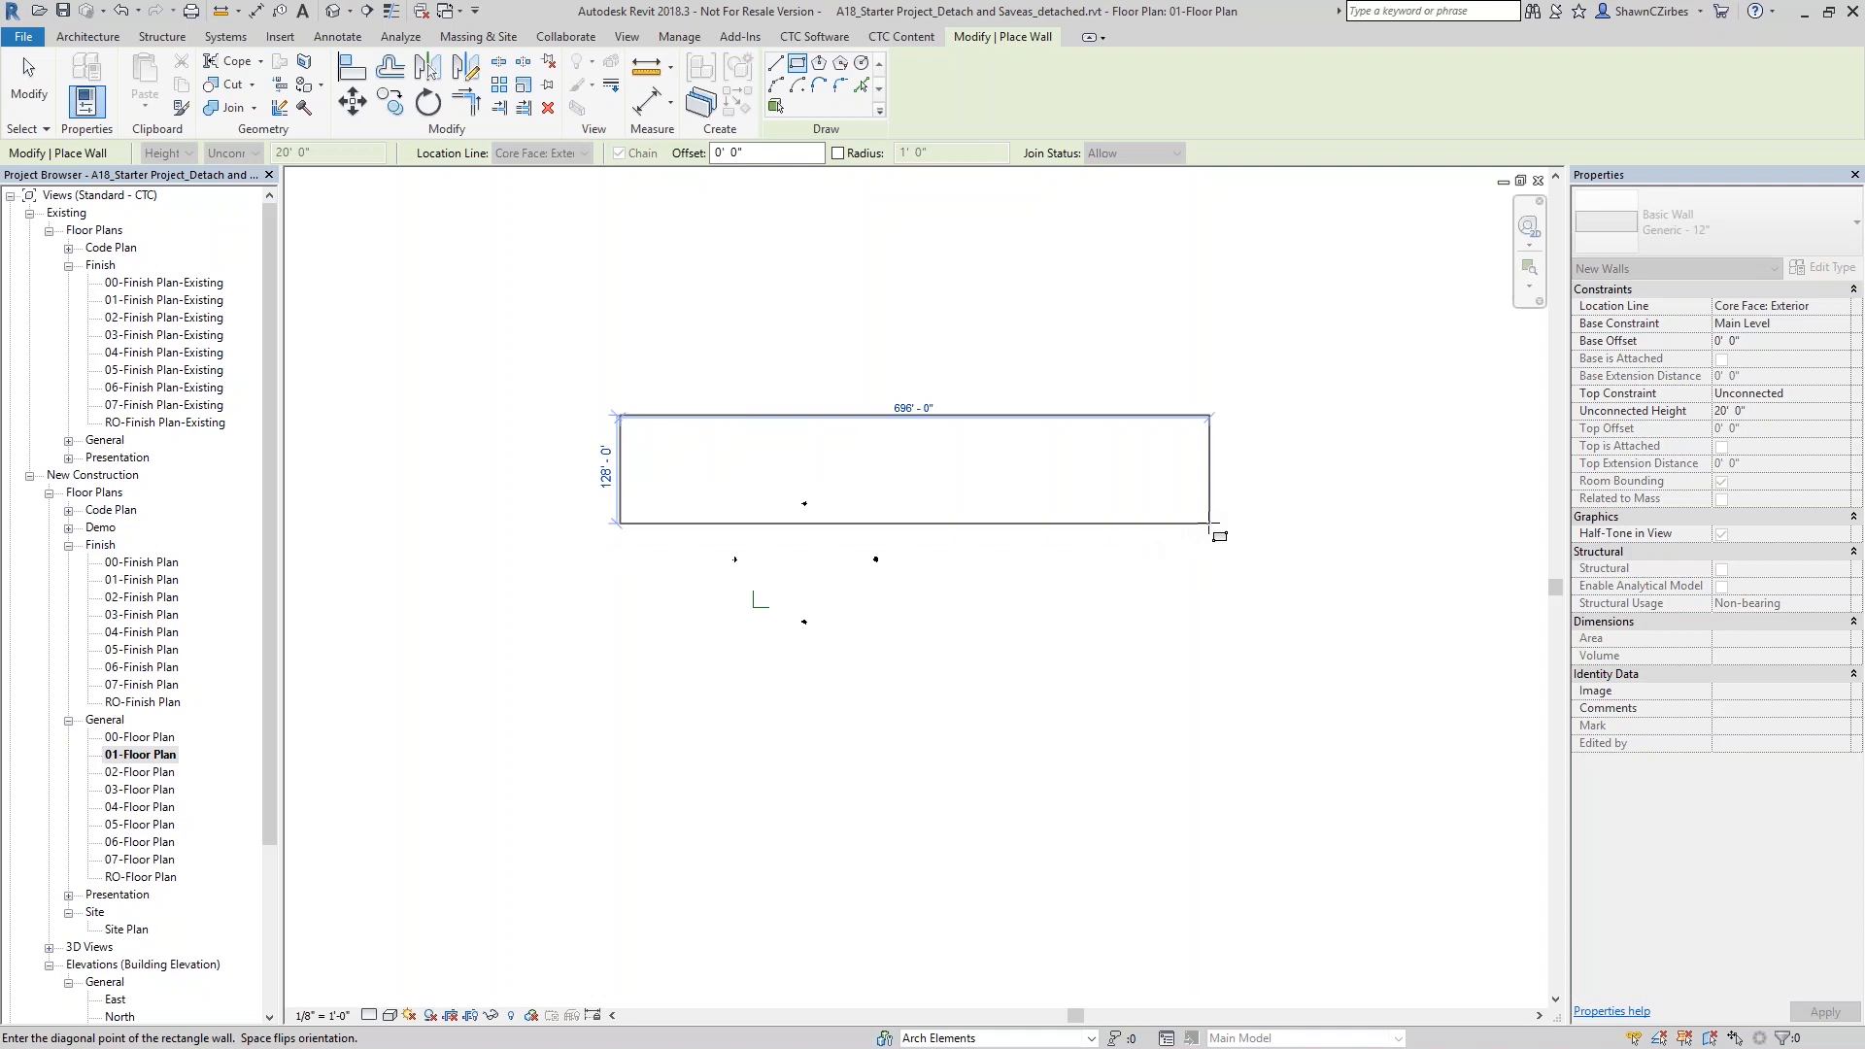
left_click(1211, 534)
key("Escape")
key("Escape")
- Select the whole chain of rectangle walls and copy it below and slightly to the left of the original
key("Tab")
left_click(1171, 534)
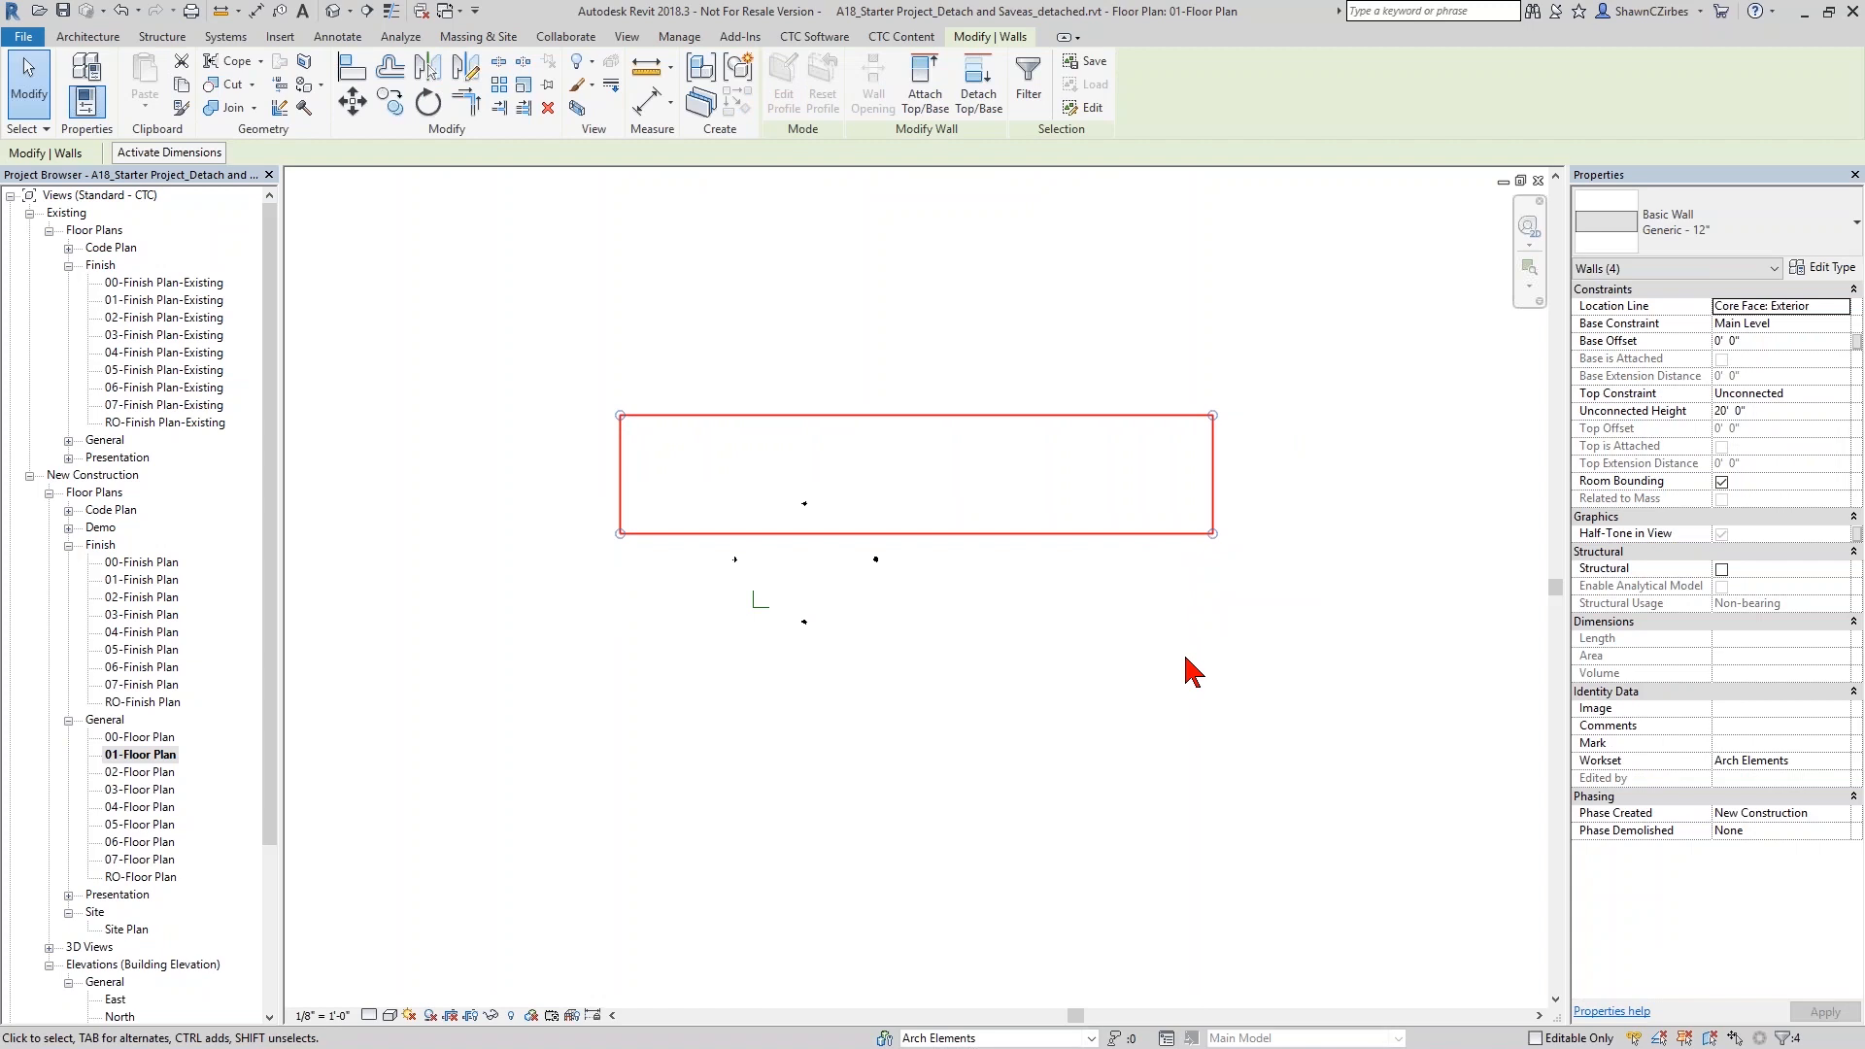
key("c")
key("o")
left_click(1130, 466)
left_click(1021, 653)
key("Escape")
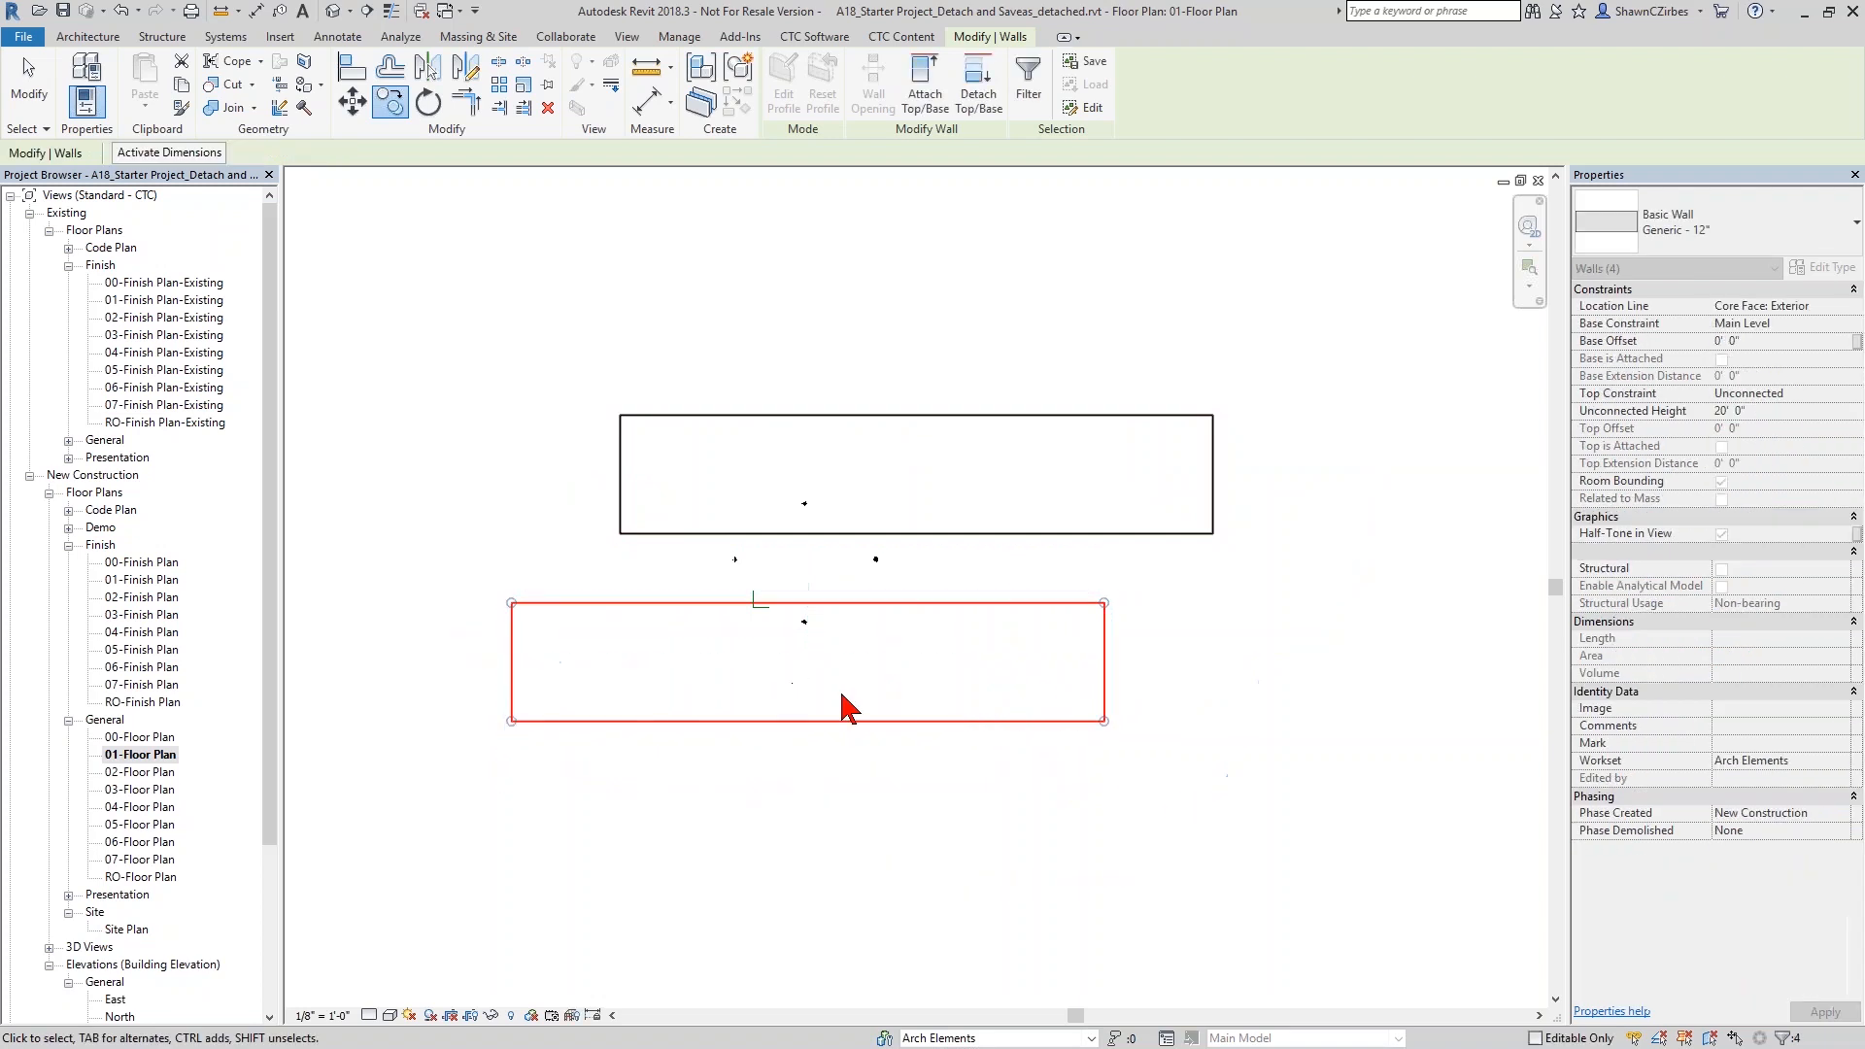
- Rotate the copied wall rectangle clockwise by about 6.6° around a point on its upper wall
key("o")
left_click(806, 668)
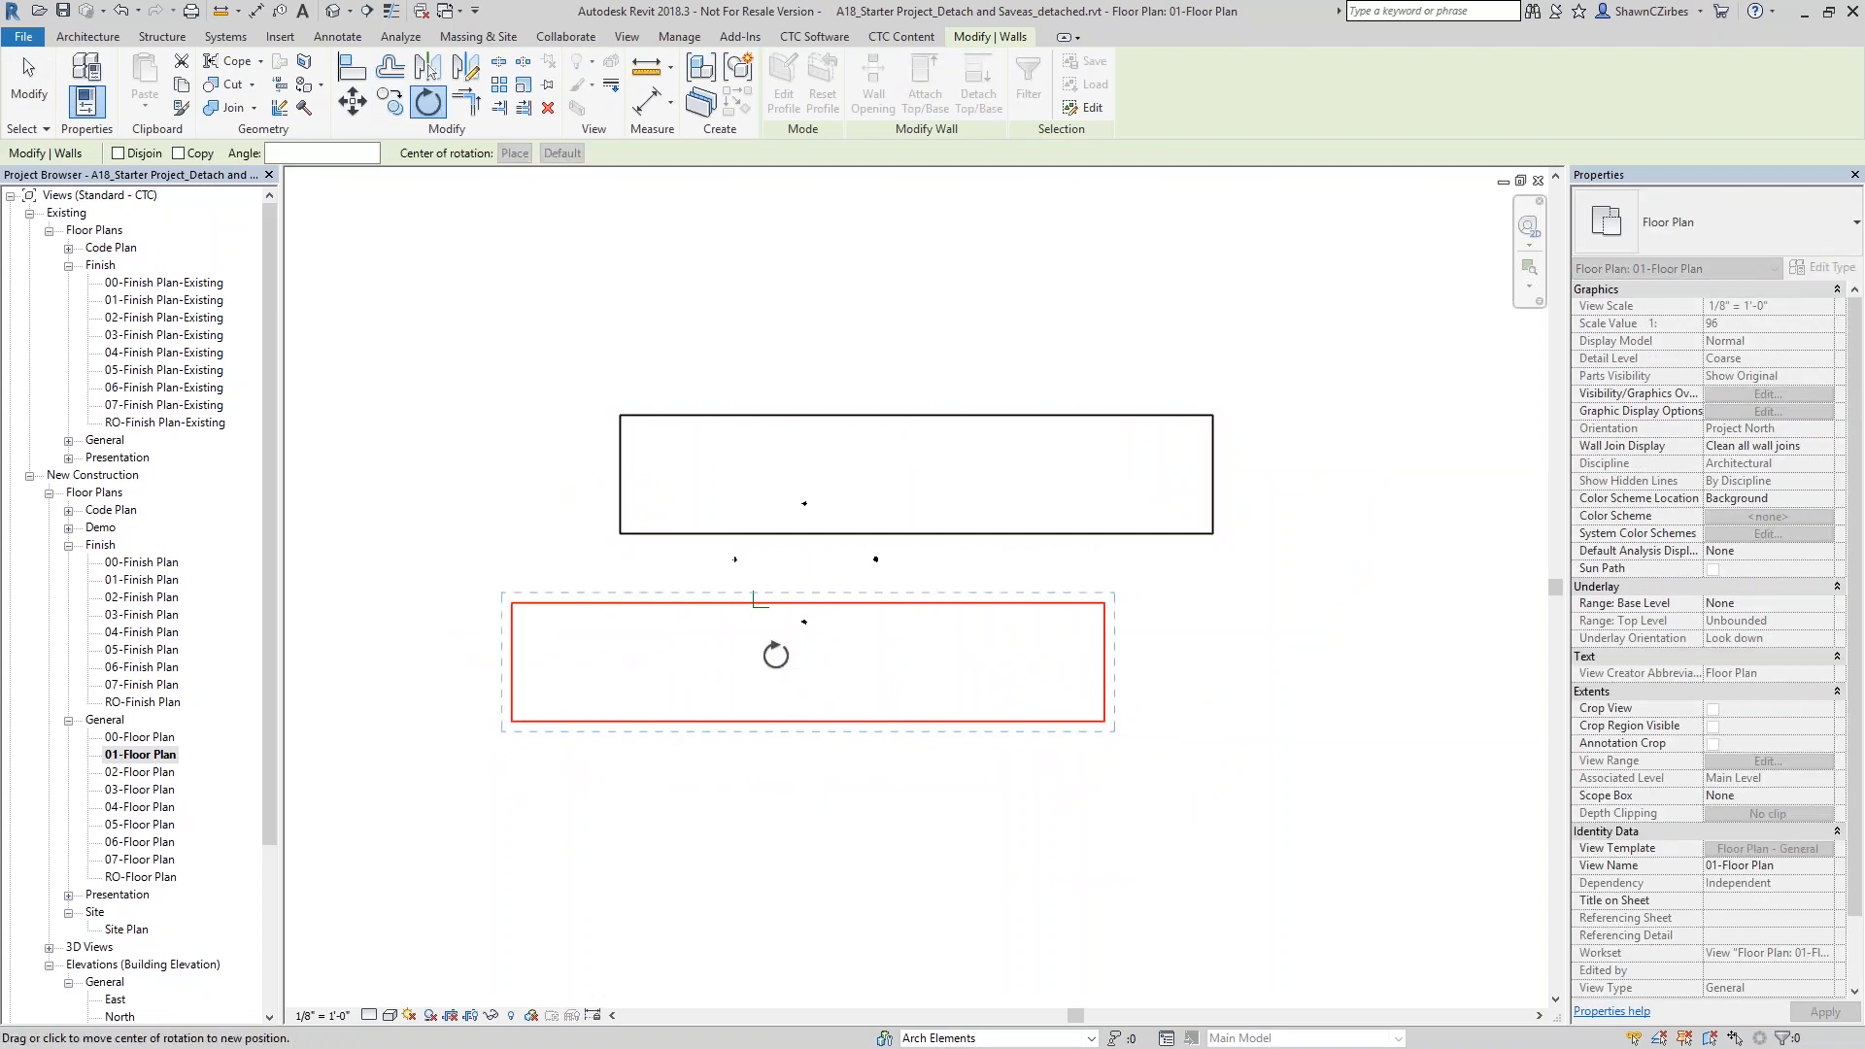
left_click(619, 602)
left_click(908, 570)
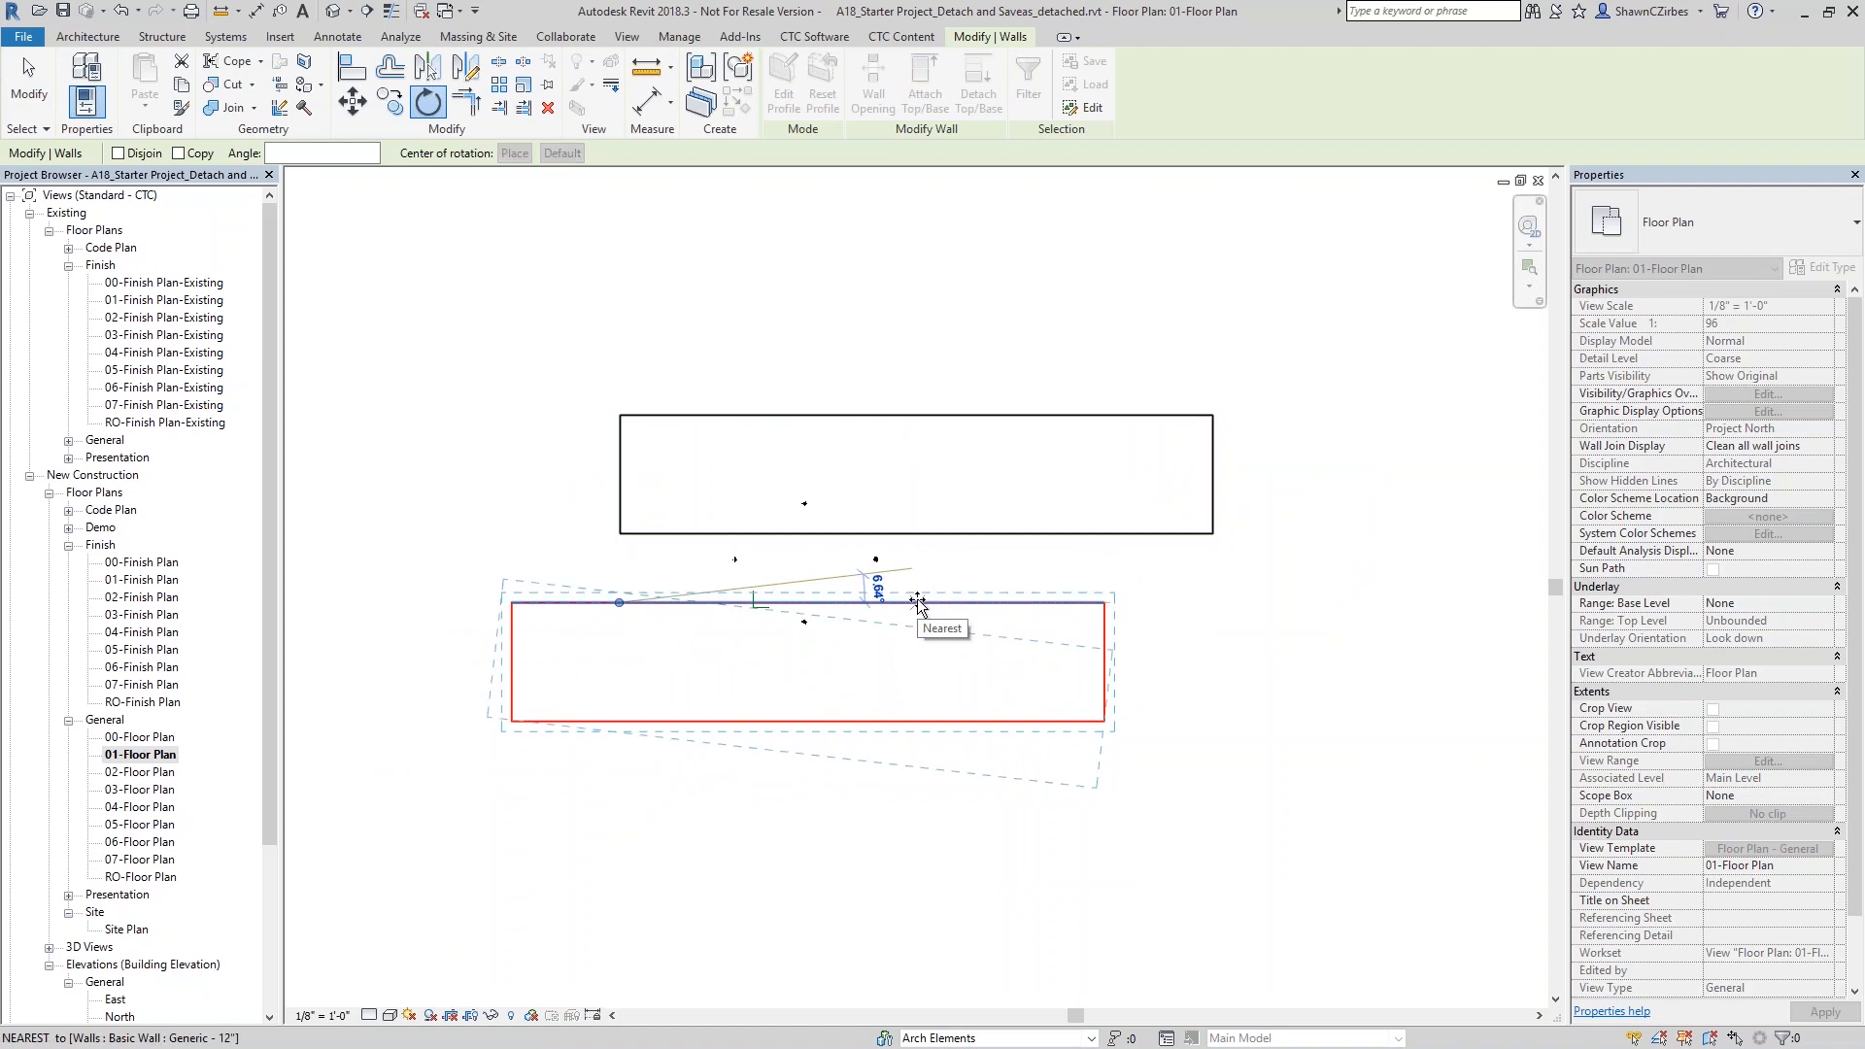
left_click(918, 602)
key("Escape")
- Connect the two building rectangles with a straight wall on the left and a curved arc wall on the right
key("w")
key("a")
left_click(664, 607)
left_click(676, 534)
left_click(777, 85)
left_click(880, 630)
left_click(899, 554)
left_click(900, 585)
key("Escape")
key("Escape")
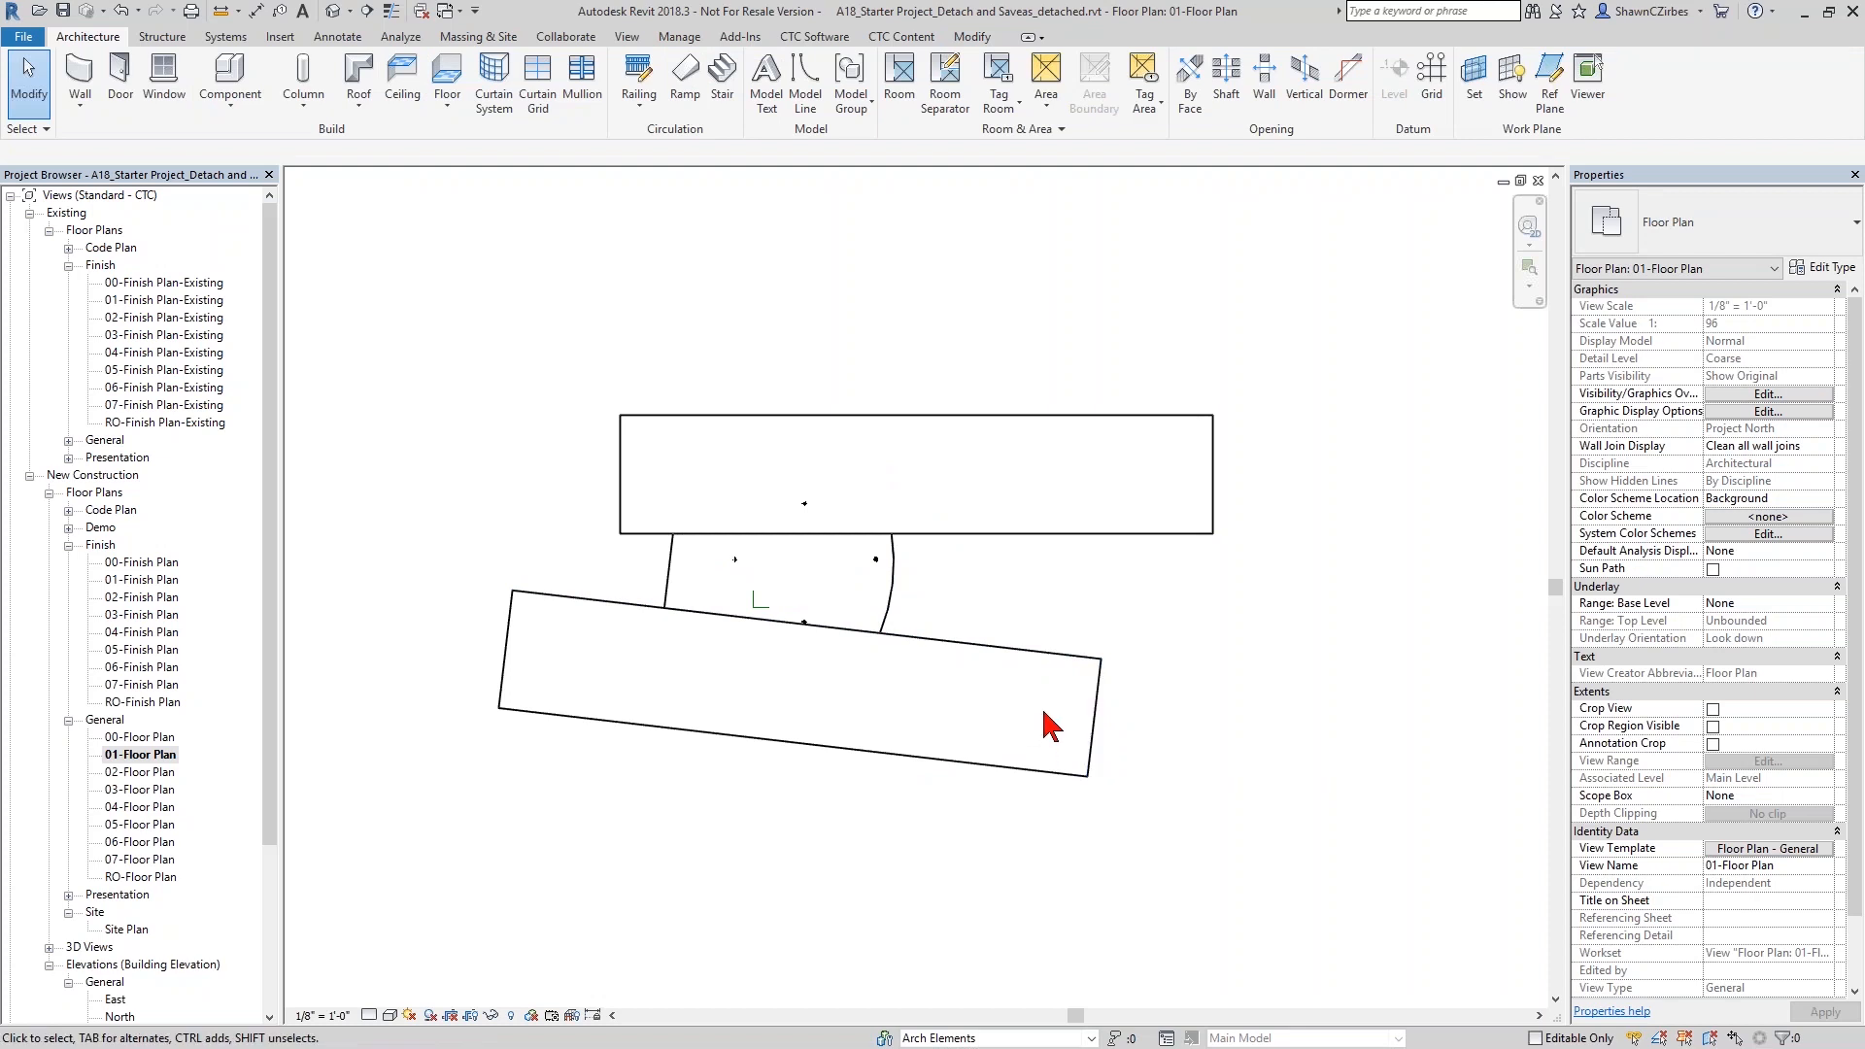
left_click_drag(603, 400, 920, 544)
left_click_drag(877, 424, 1262, 573)
left_click_drag(650, 527, 928, 689)
left_click(1204, 777)
- Draw a scope box around the left half of the upper building and name it Area A
left_click(627, 37)
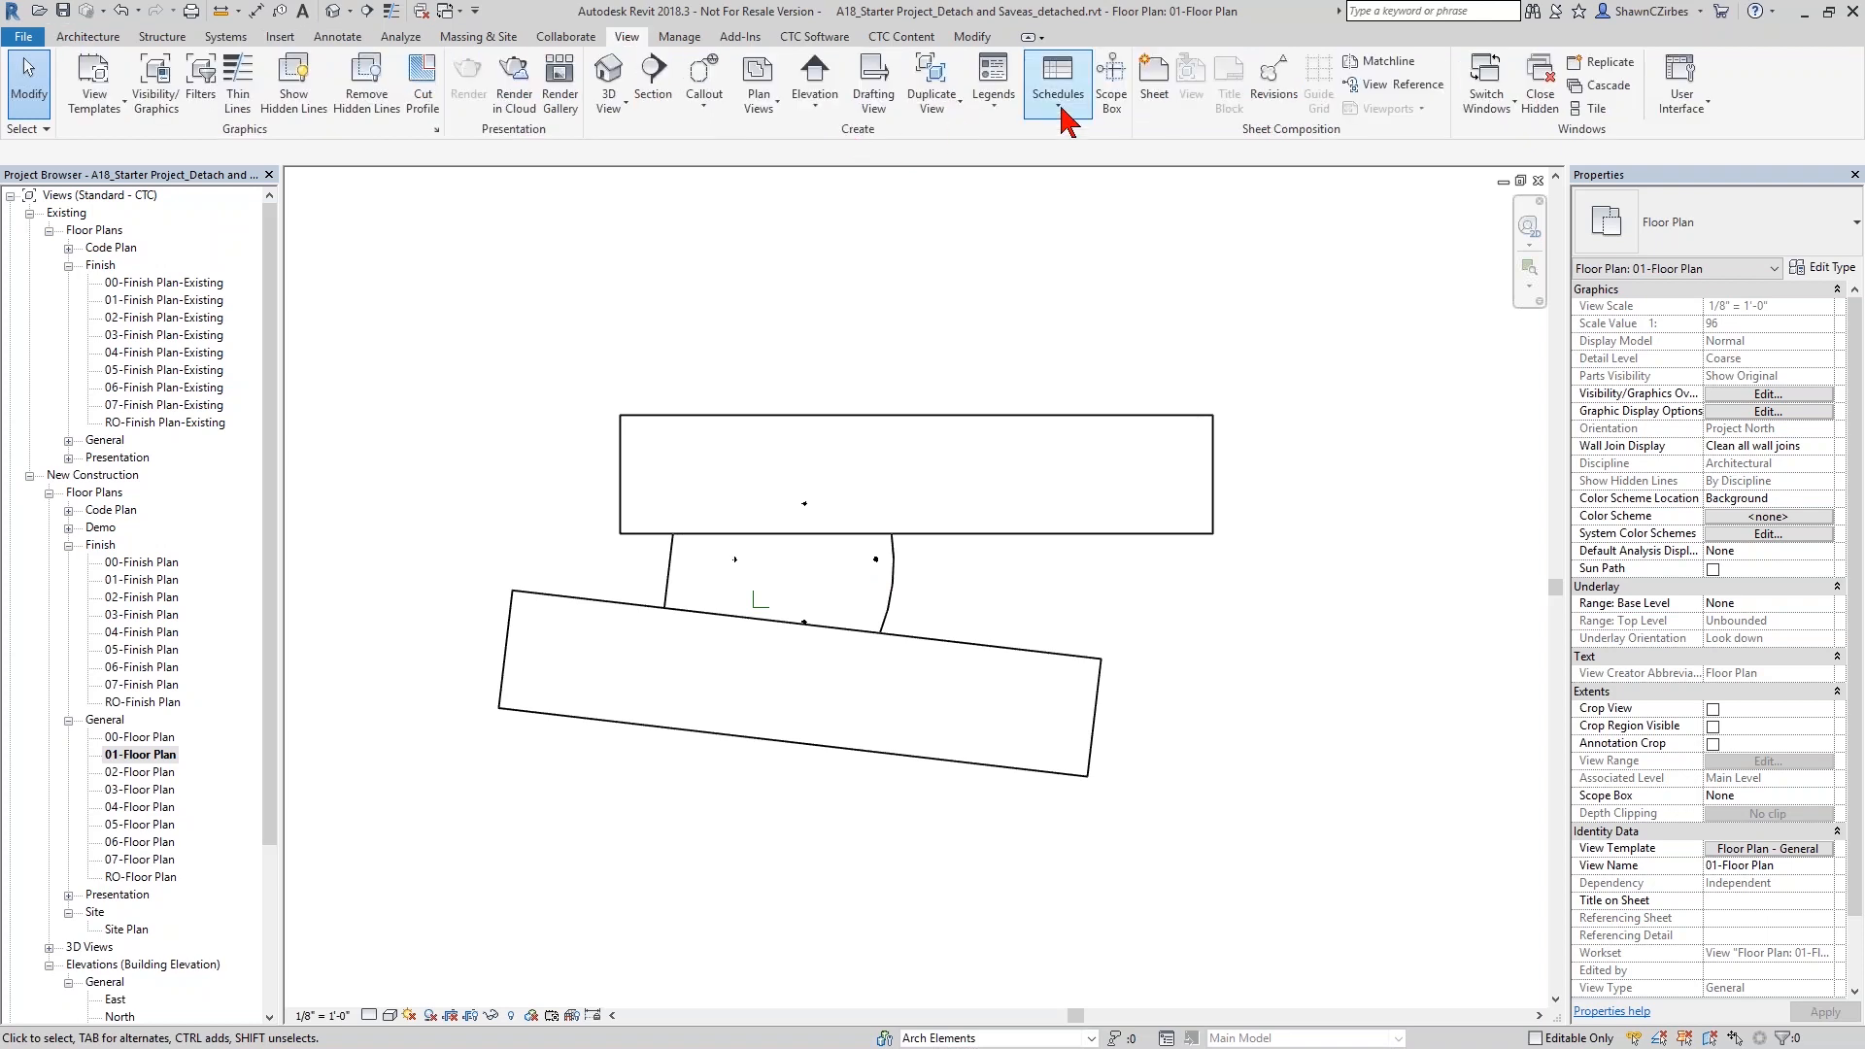
left_click(1111, 82)
left_click(603, 400)
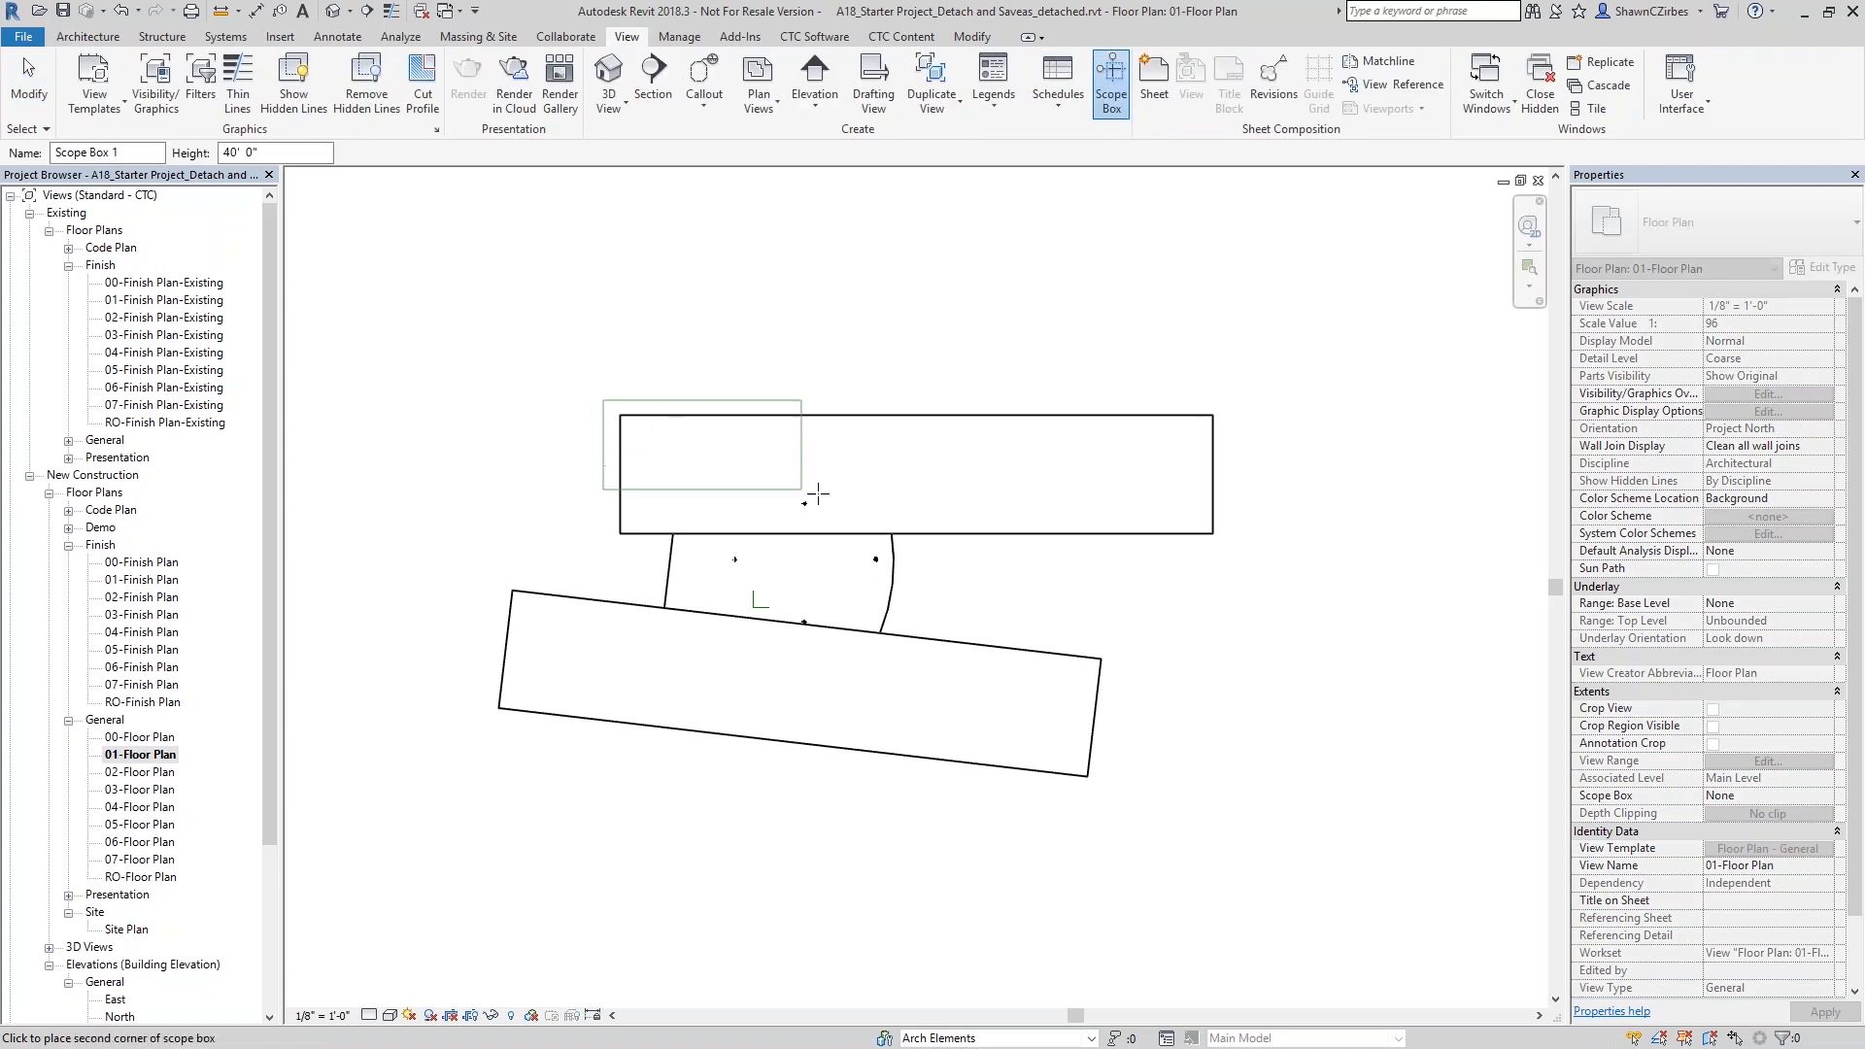
left_click(932, 549)
left_click(1811, 342)
type("Arew")
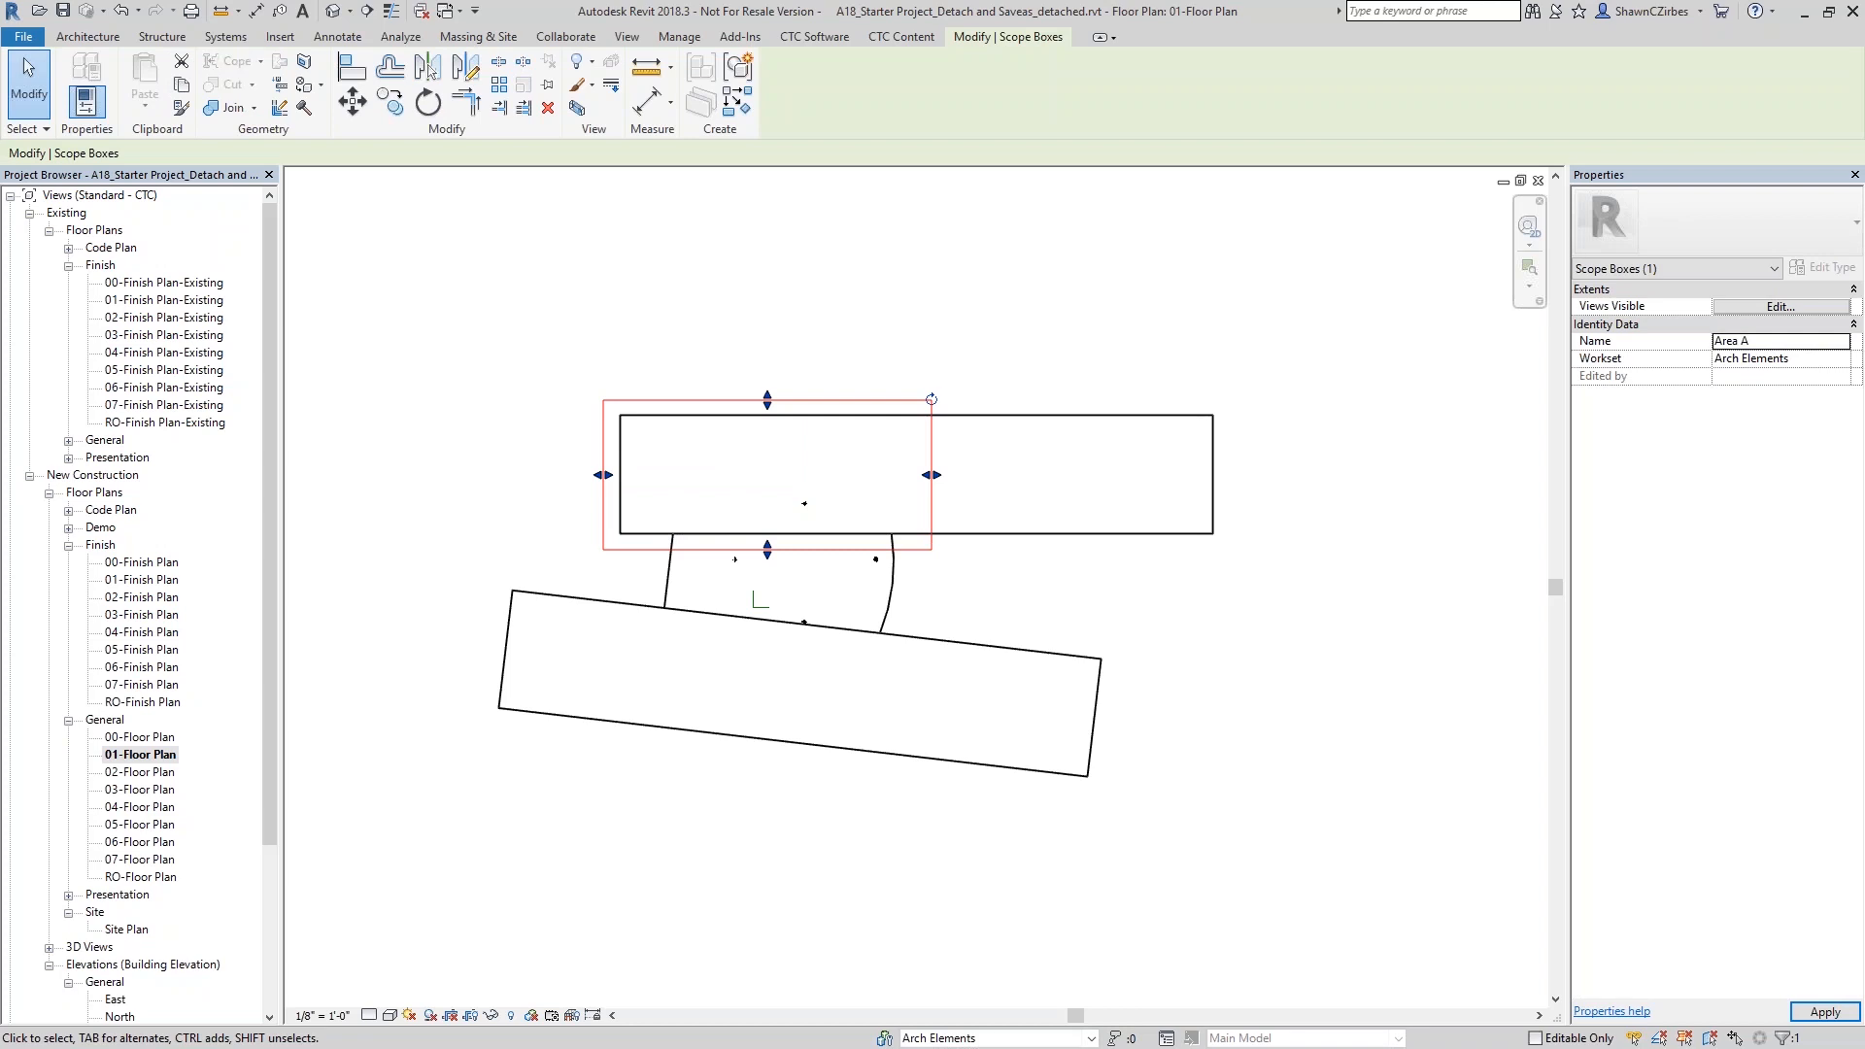
type("co")
- Copy the Area A scope box to the upper building's right half, the connecting section and the lower building's left end
left_click(798, 459)
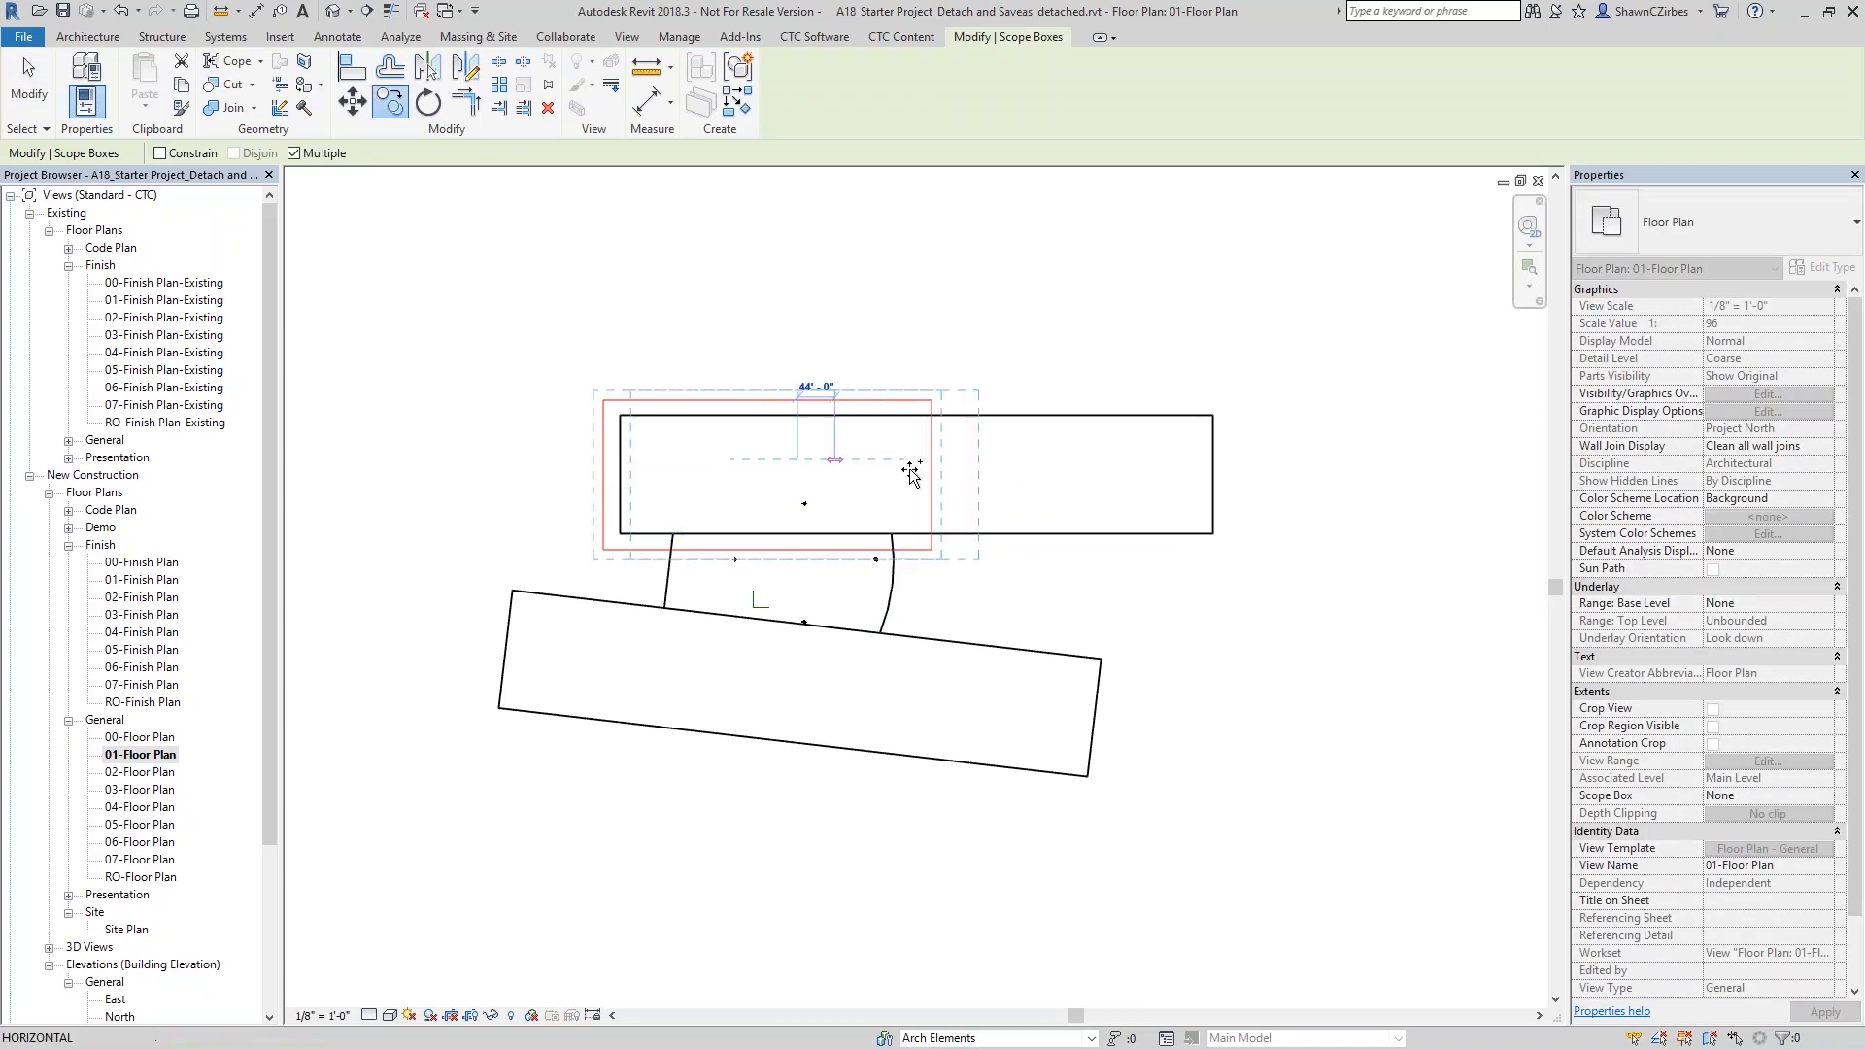
left_click(1087, 461)
left_click(844, 573)
left_click(661, 648)
key("Escape")
key("Escape")
- Shrink the middle scope box to fit the connecting section and shift the upper building's right scope box slightly to the right
left_click(911, 583)
left_click_drag(911, 583, 913, 586)
left_click_drag(781, 663, 781, 655)
left_click(1201, 539)
left_click_drag(1202, 539, 1209, 539)
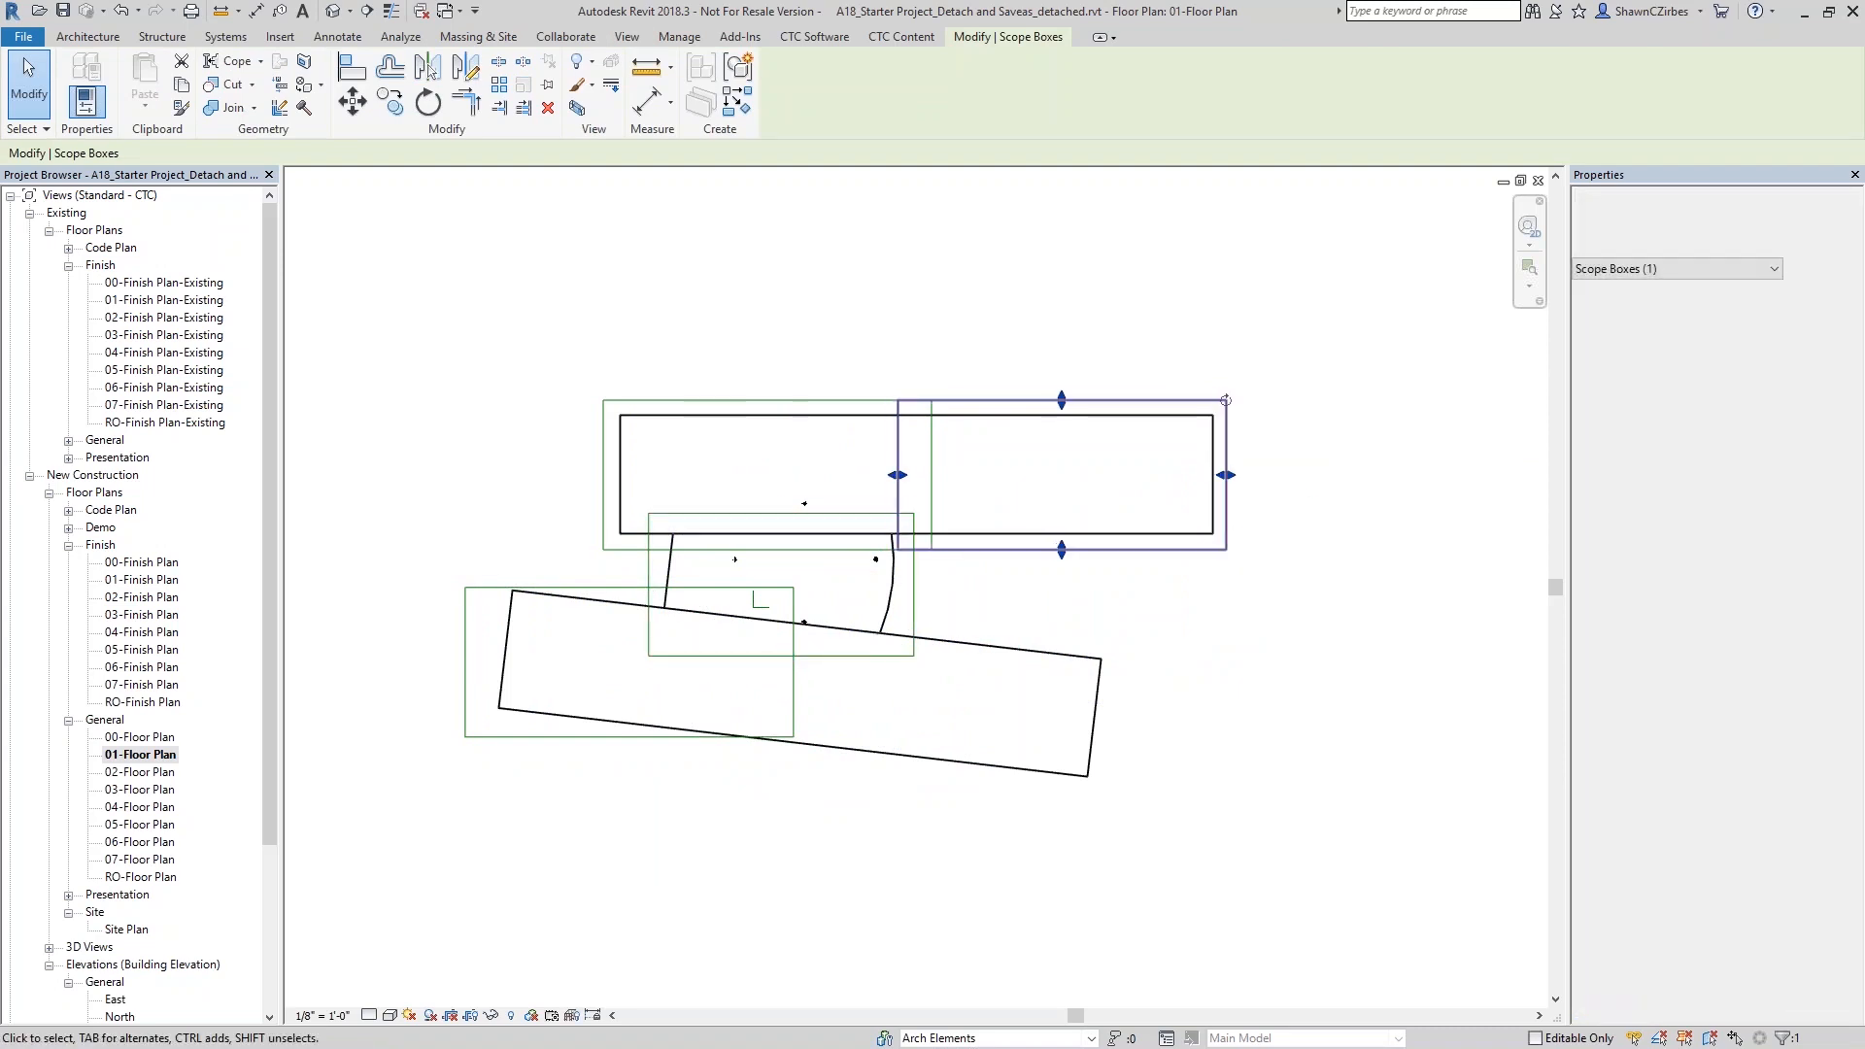
- Rotate the Area D scope box parallel to the slanted lower building and shift it to enclose the building's left half
left_click(793, 709)
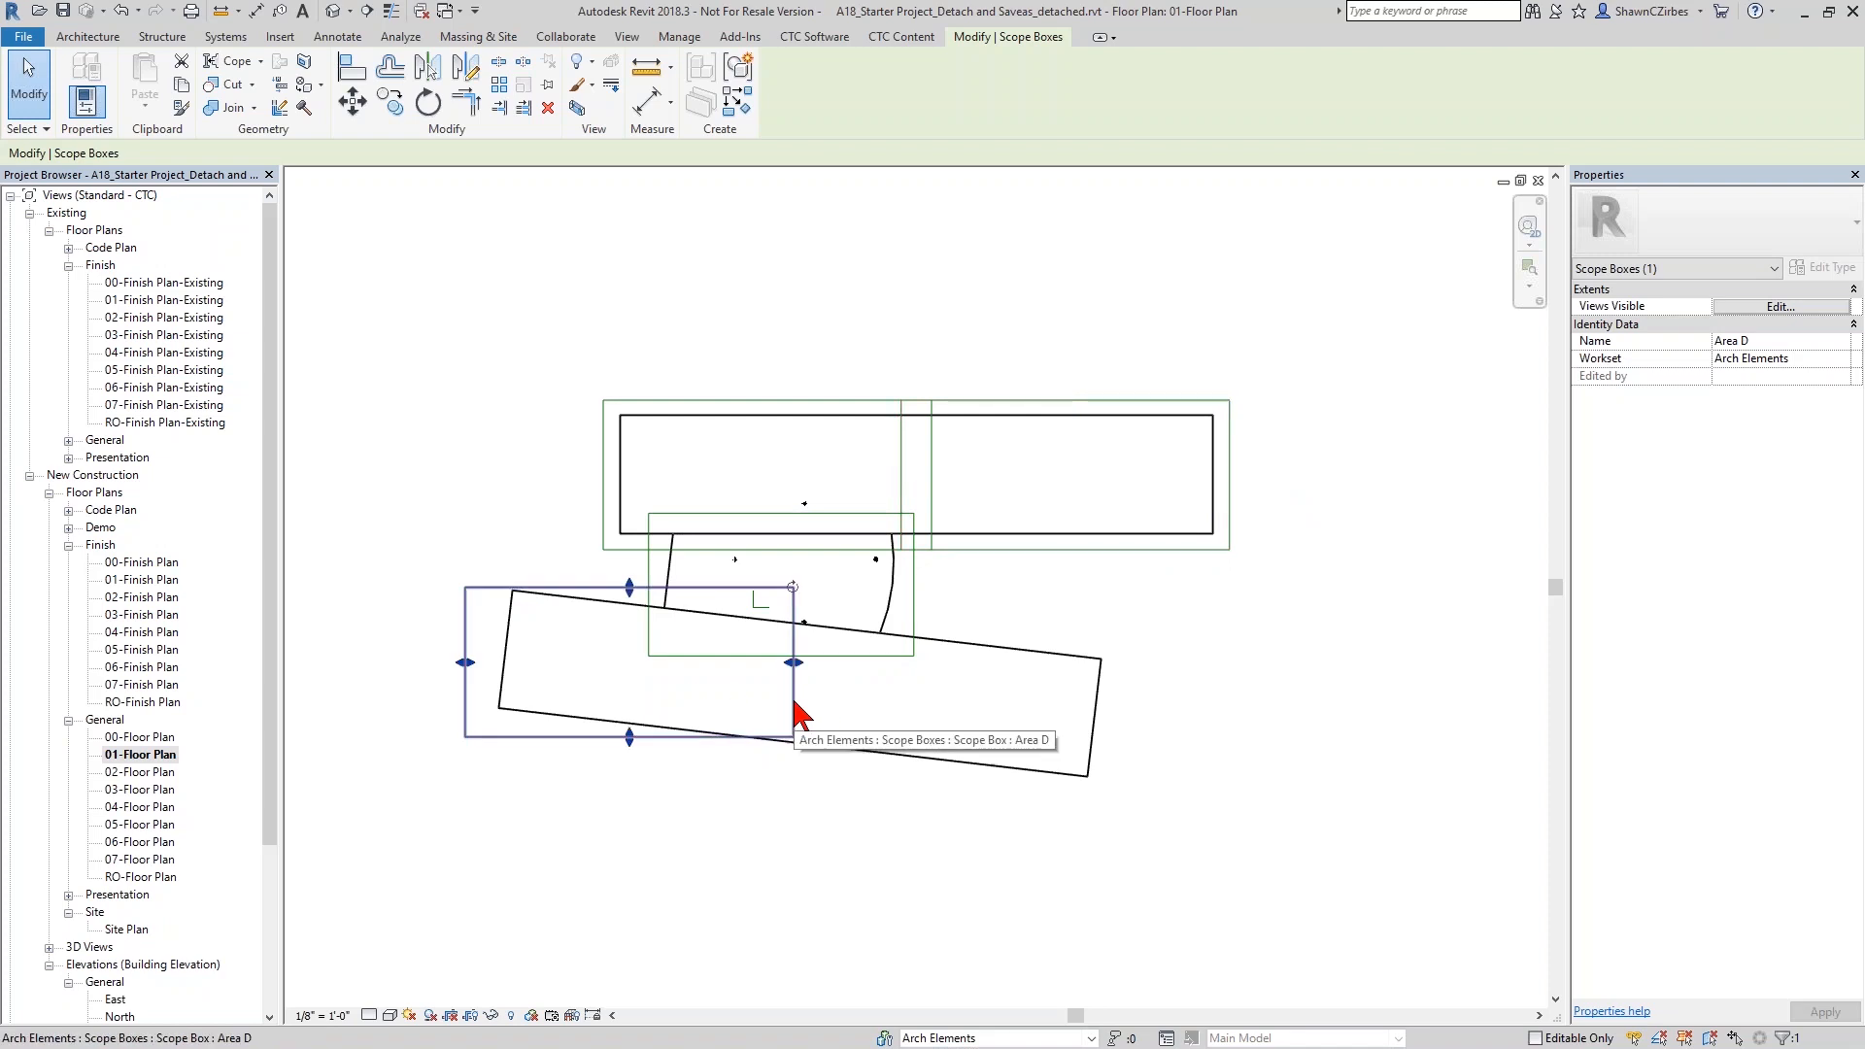
key("r")
key("o")
left_click_drag(630, 662, 512, 590)
left_click(837, 593)
left_click(853, 623)
left_click_drag(794, 668, 828, 659)
- Copy the rotated Area D scope box onto the lower building's right half, and check the names of the copy and the upper-left box
key("c")
key("o")
left_click(762, 706)
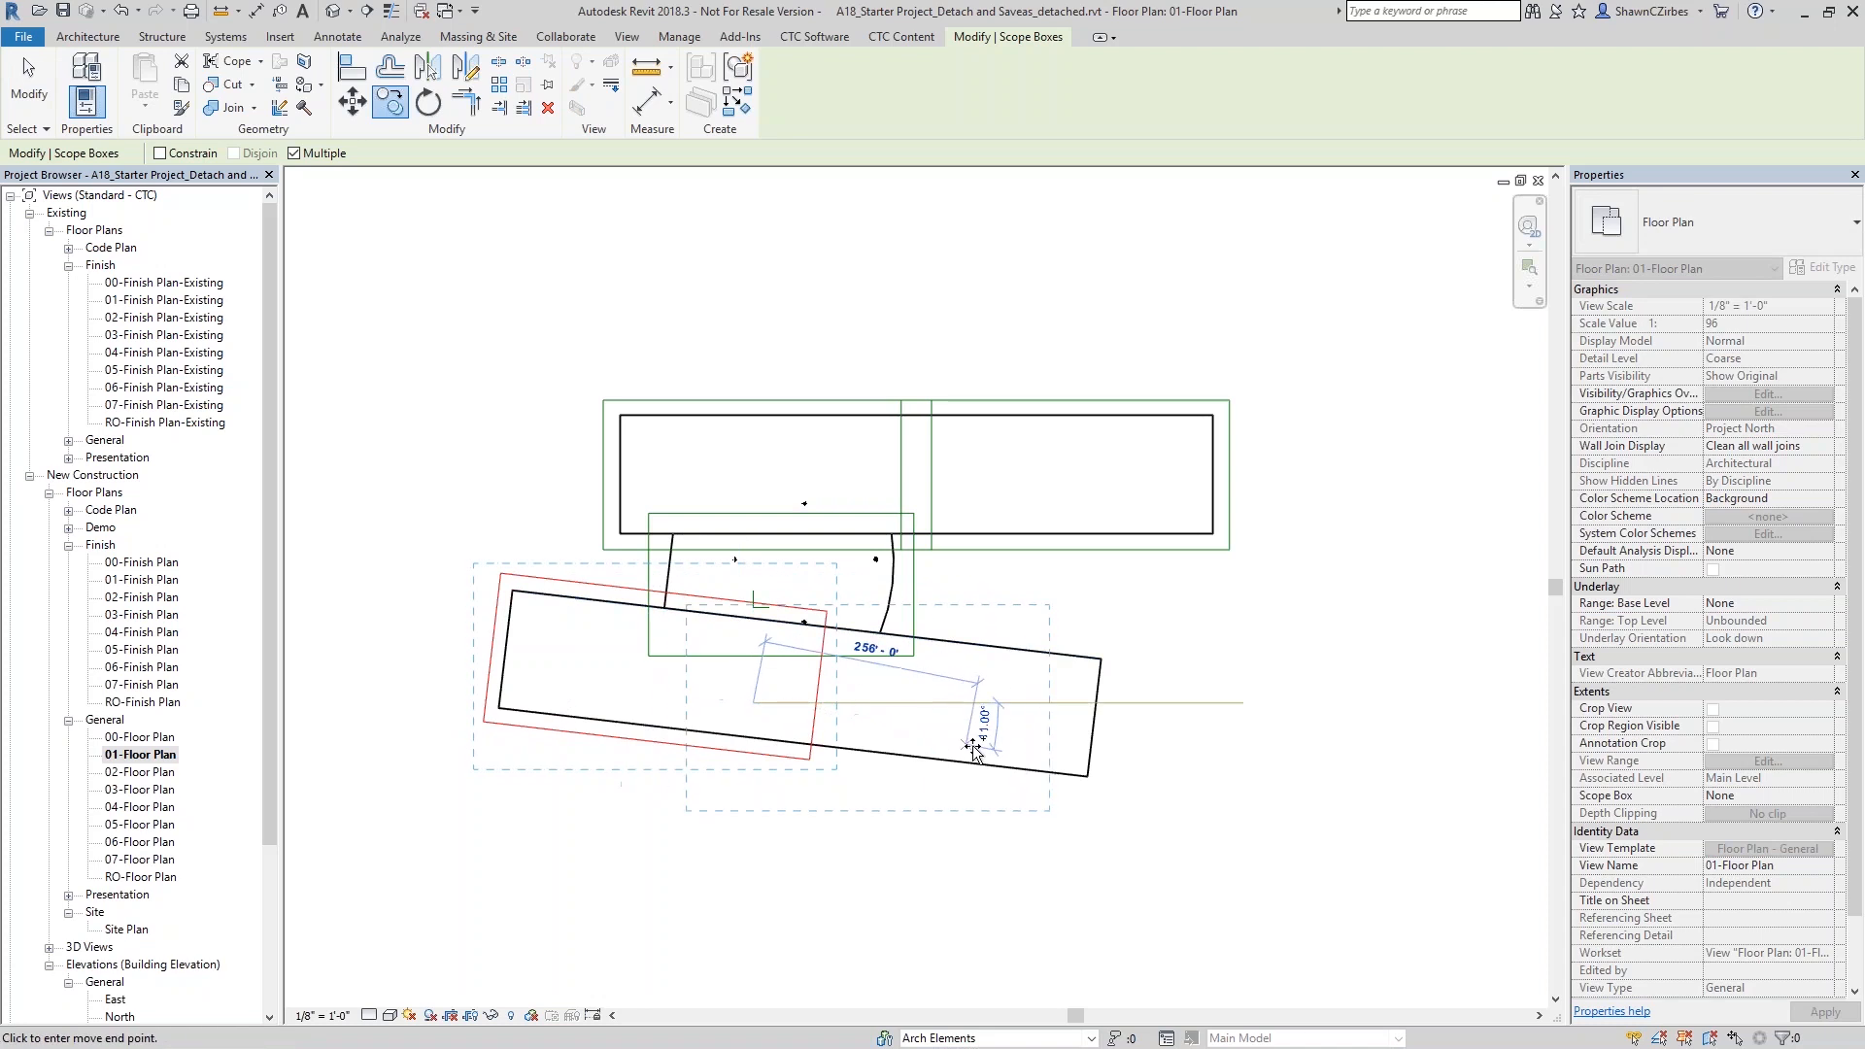
left_click(1044, 743)
key("Escape")
key("Escape")
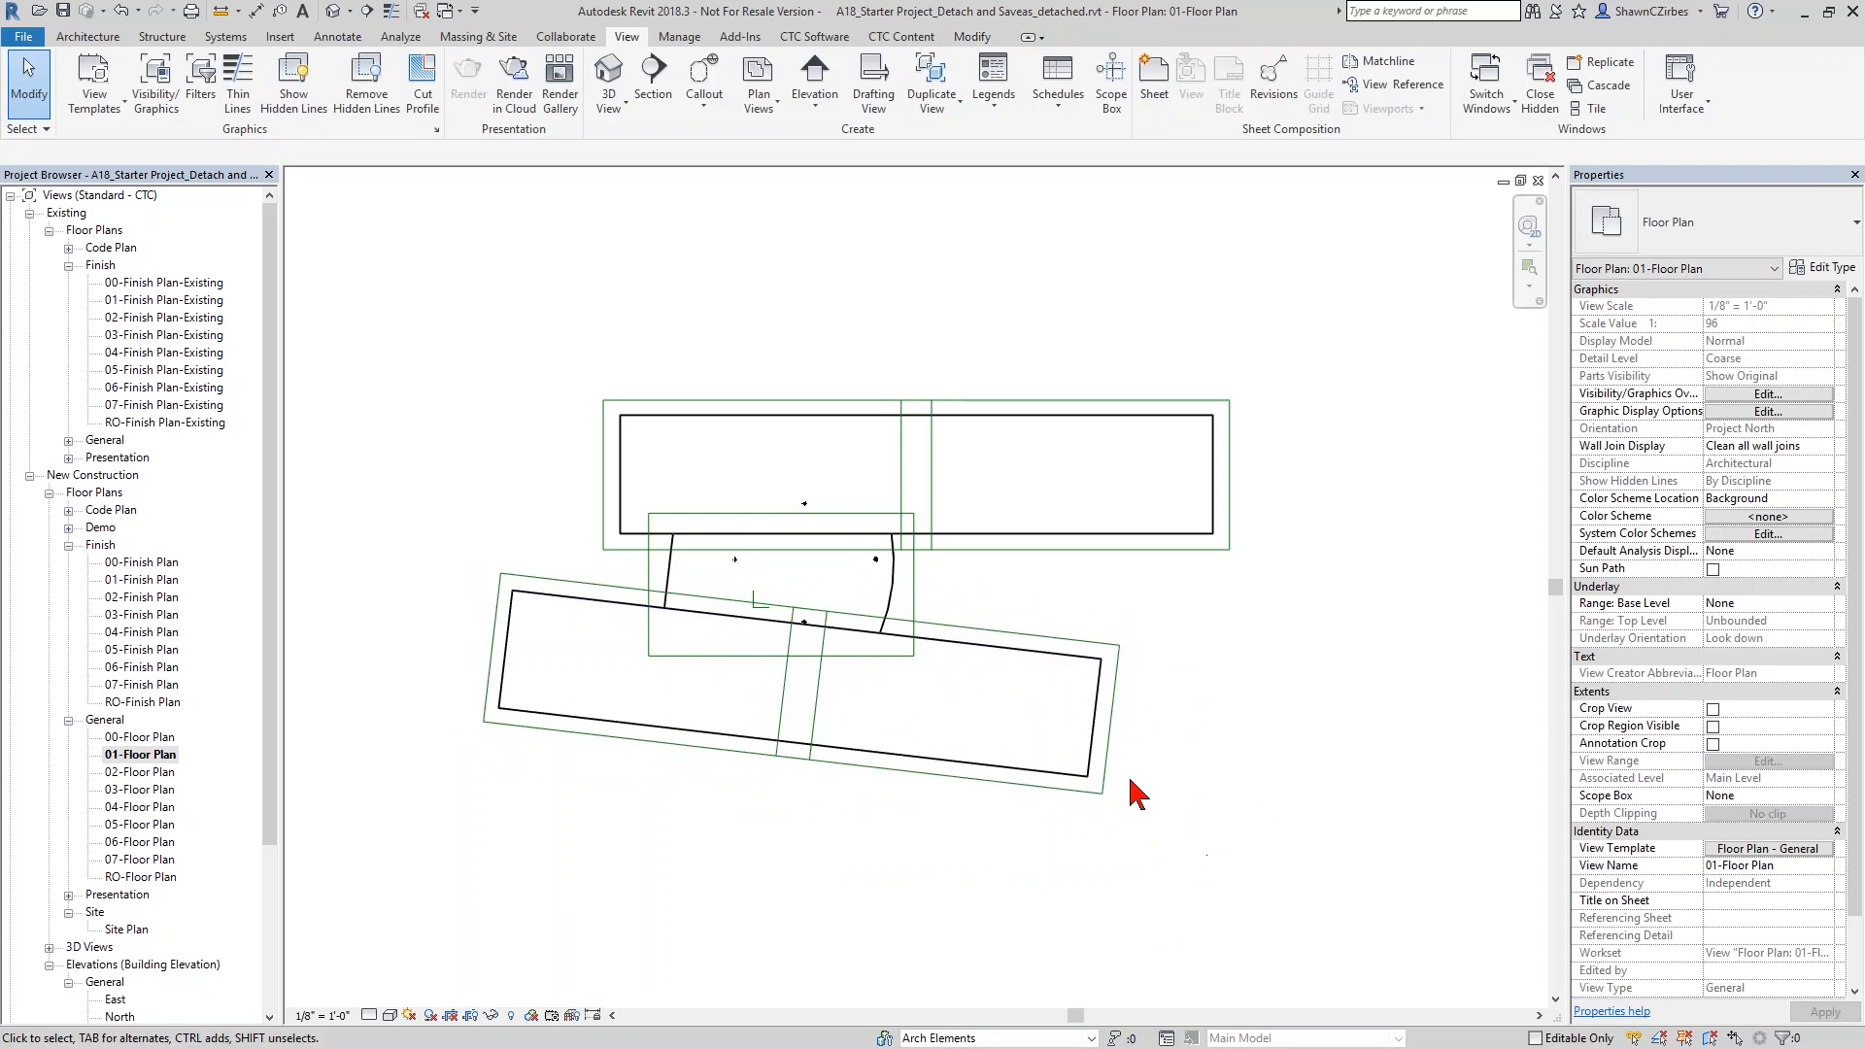
left_click(1108, 777)
left_click(1759, 343)
left_click(1759, 345)
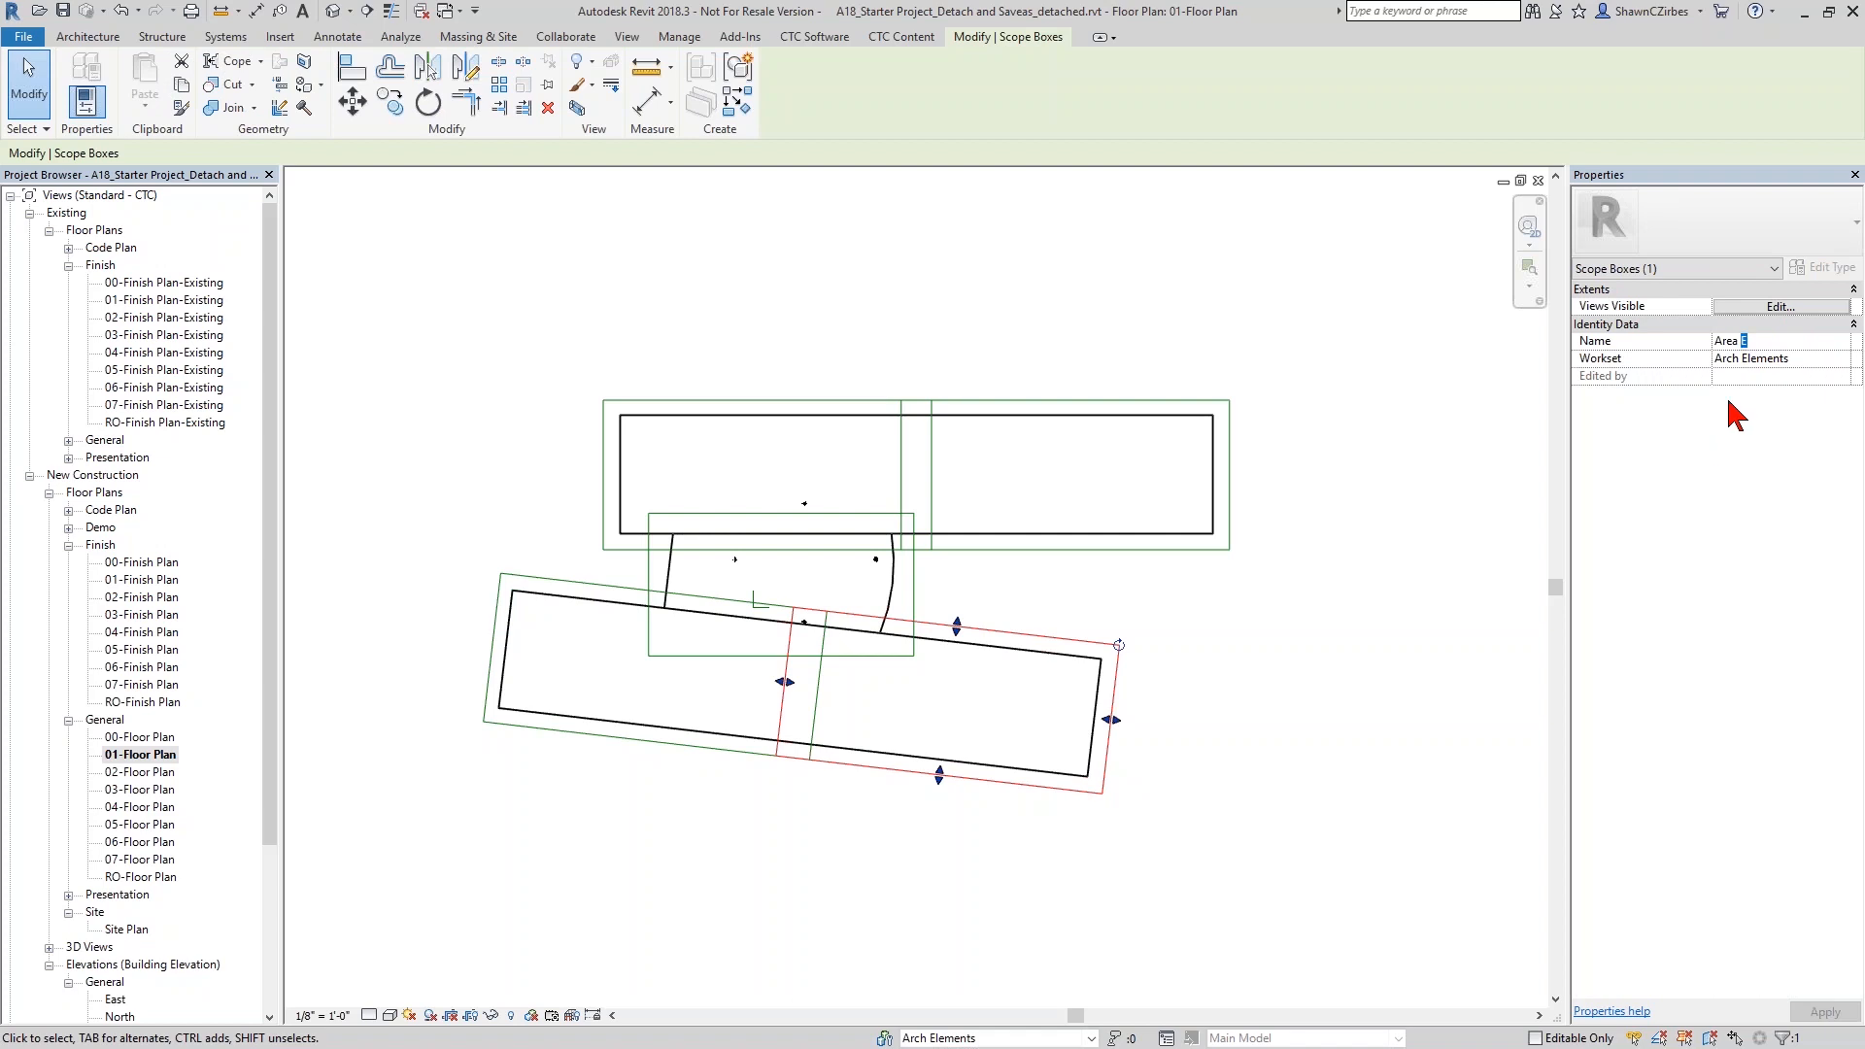
left_click(1141, 690)
left_click(860, 400)
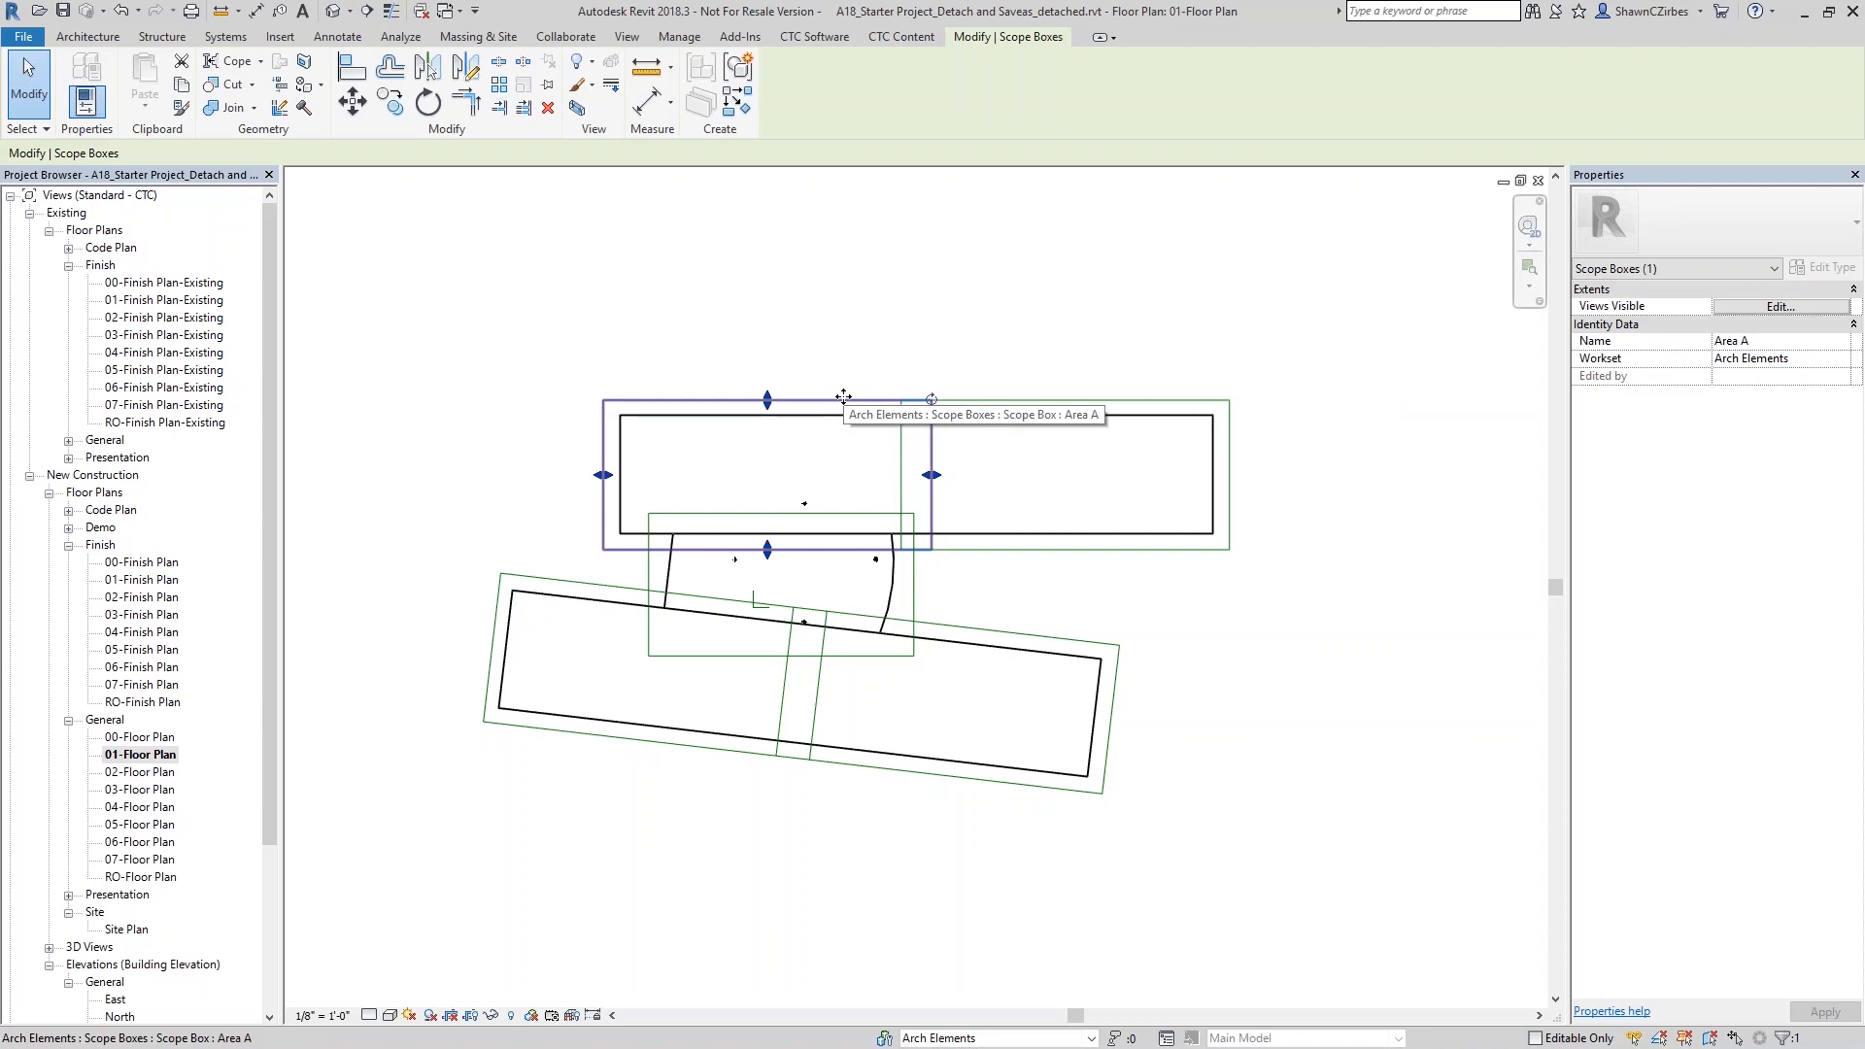
left_click(989, 489)
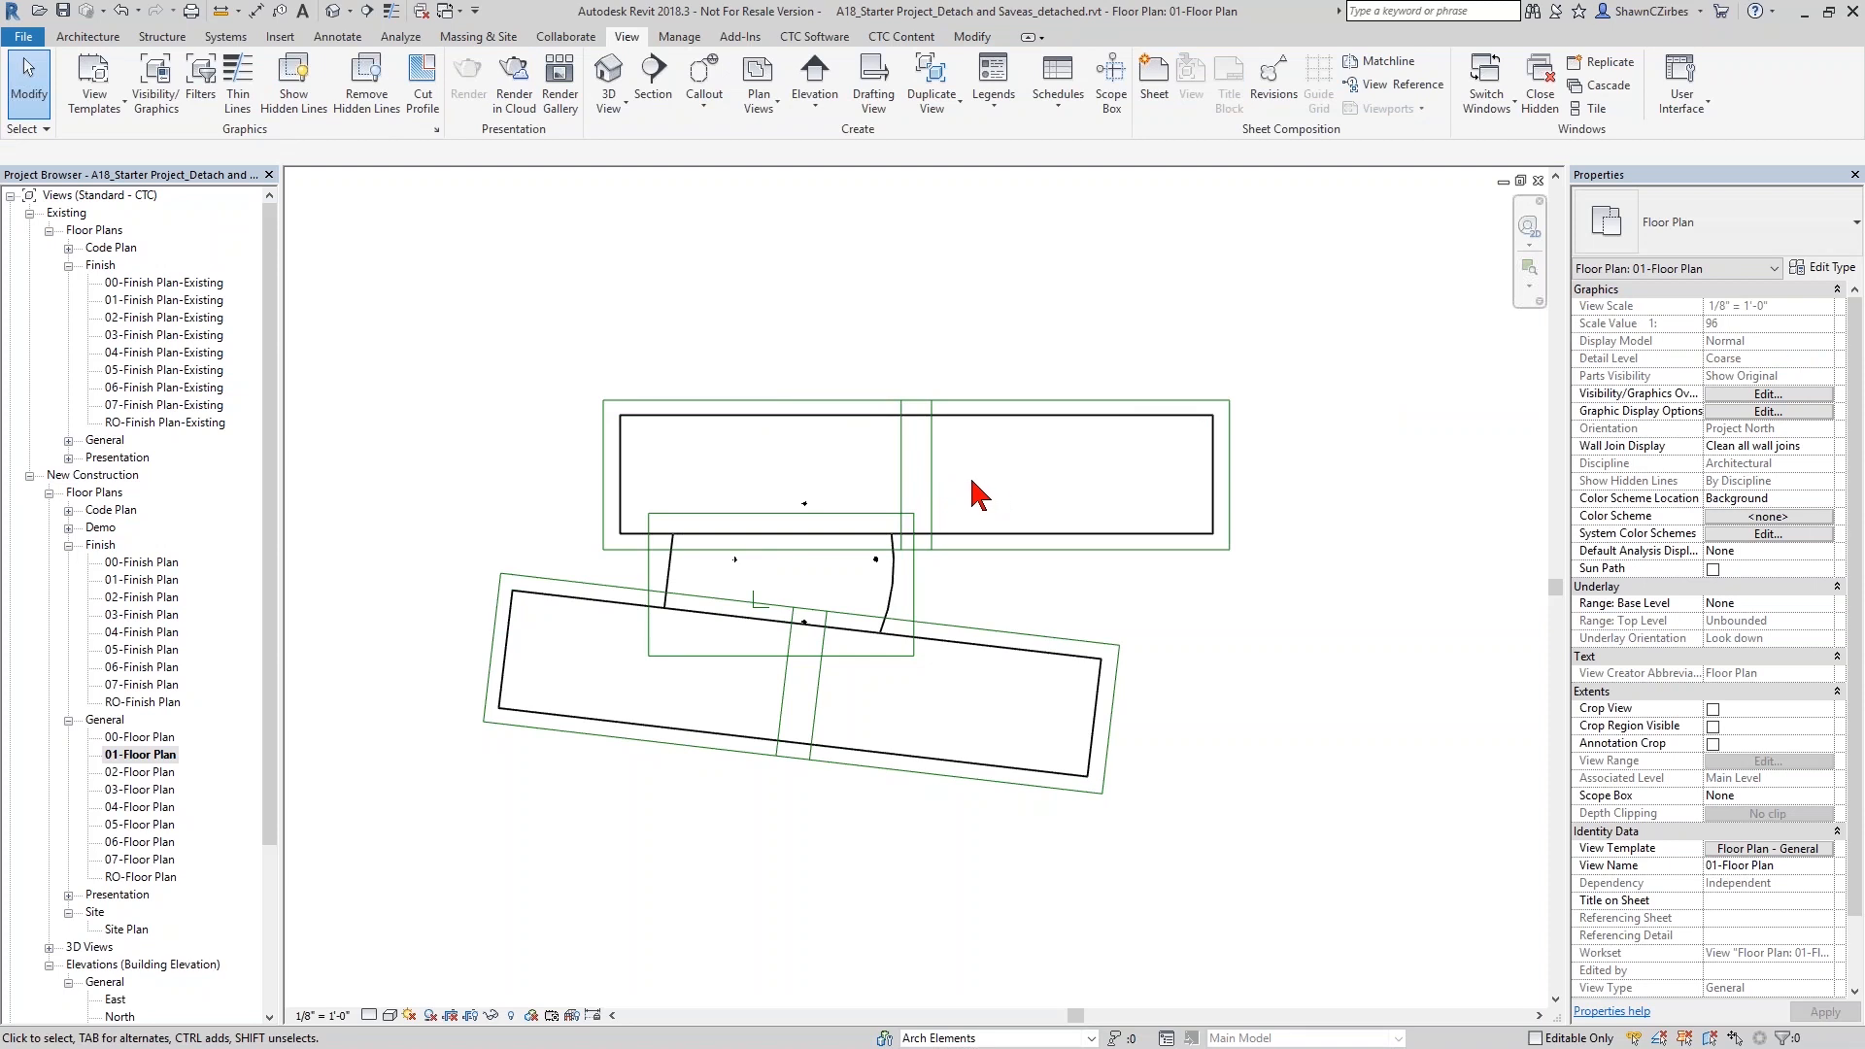
left_click(814, 36)
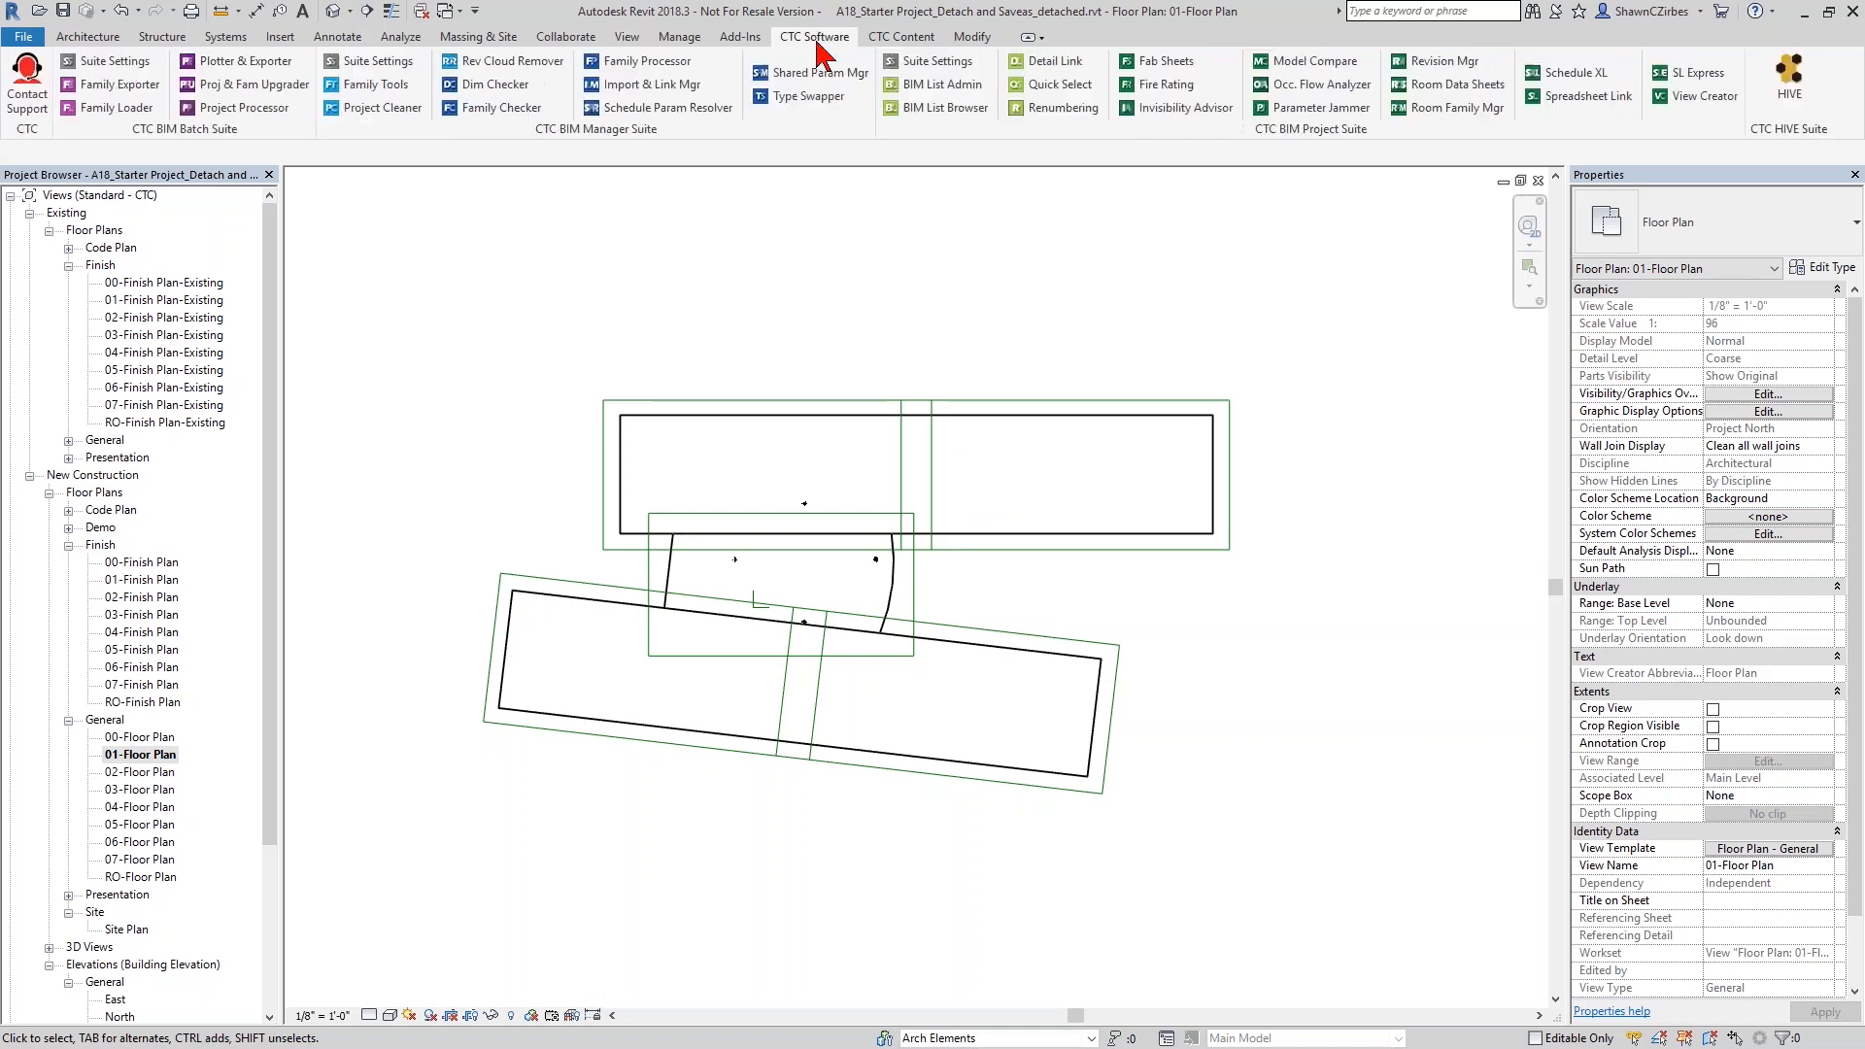
right_click(143, 758)
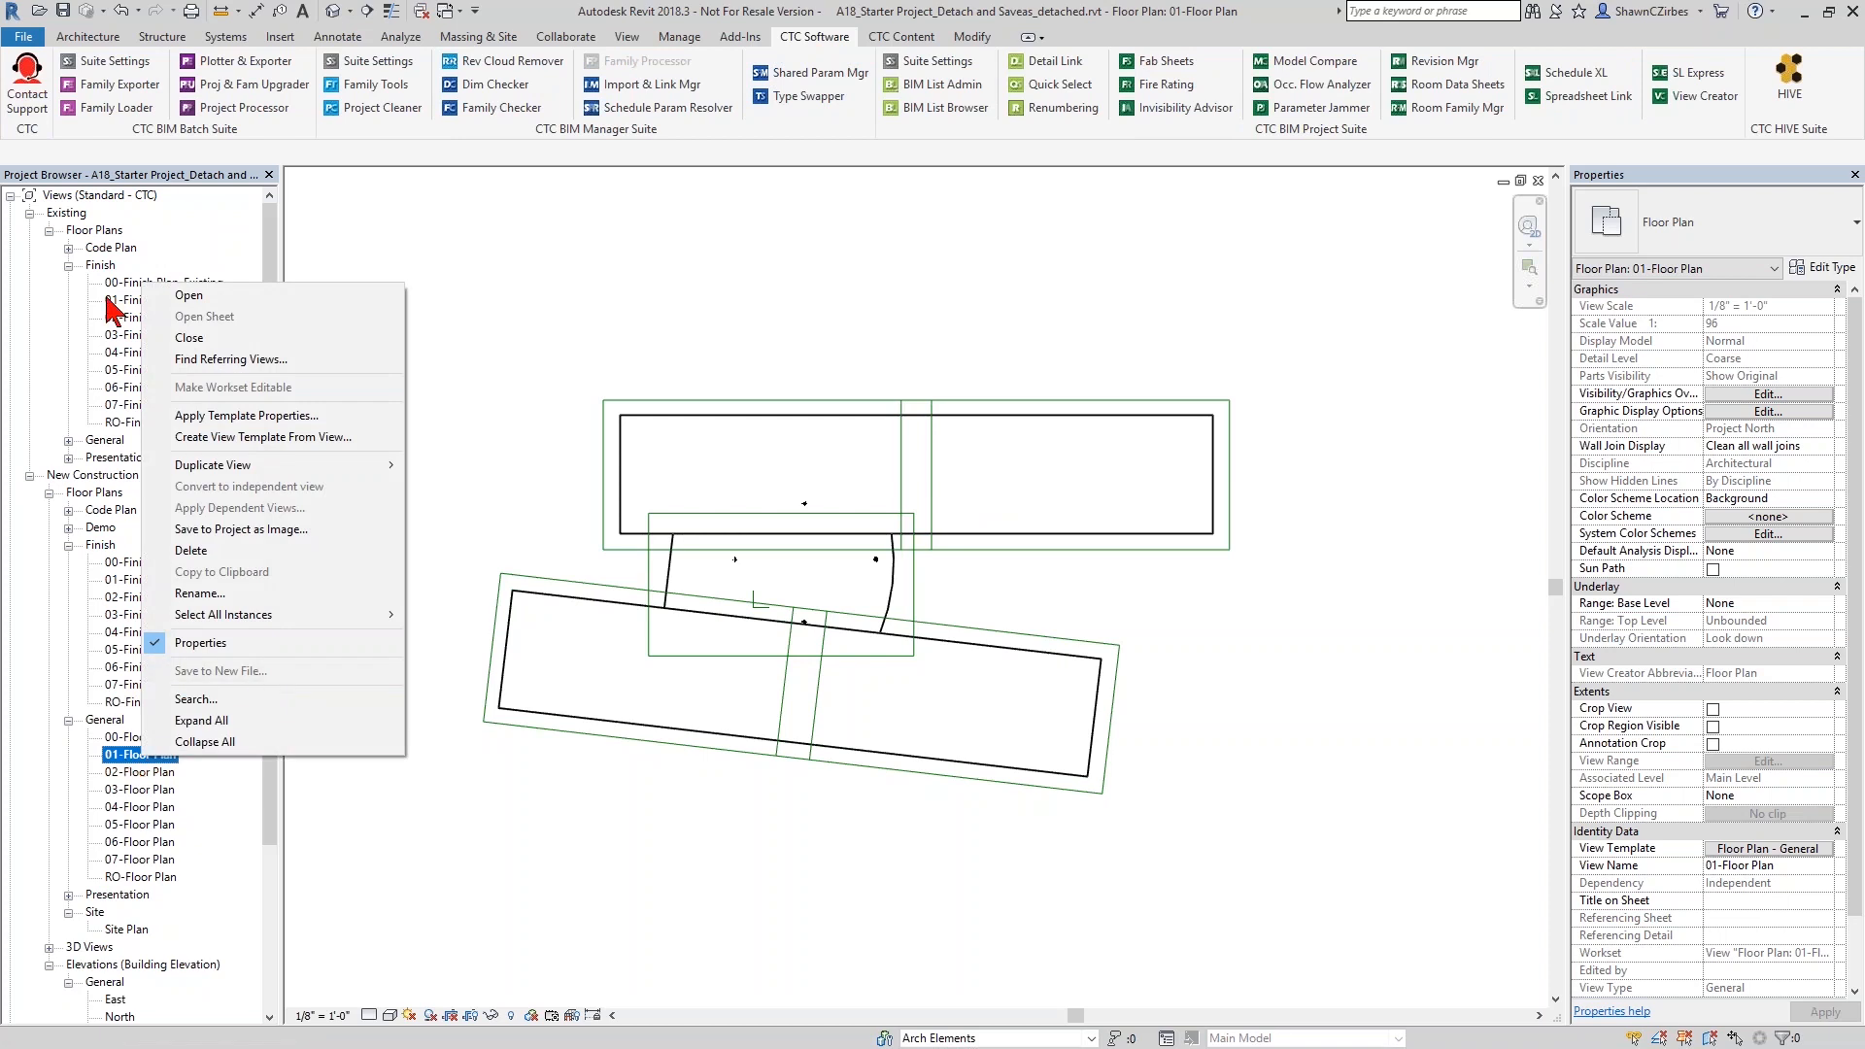
mouse_move(259, 465)
left_click(311, 853)
- Start a plan view batch in View Creator and include every level from Lower Level through Roof, leaving out Parapet
left_click(1690, 97)
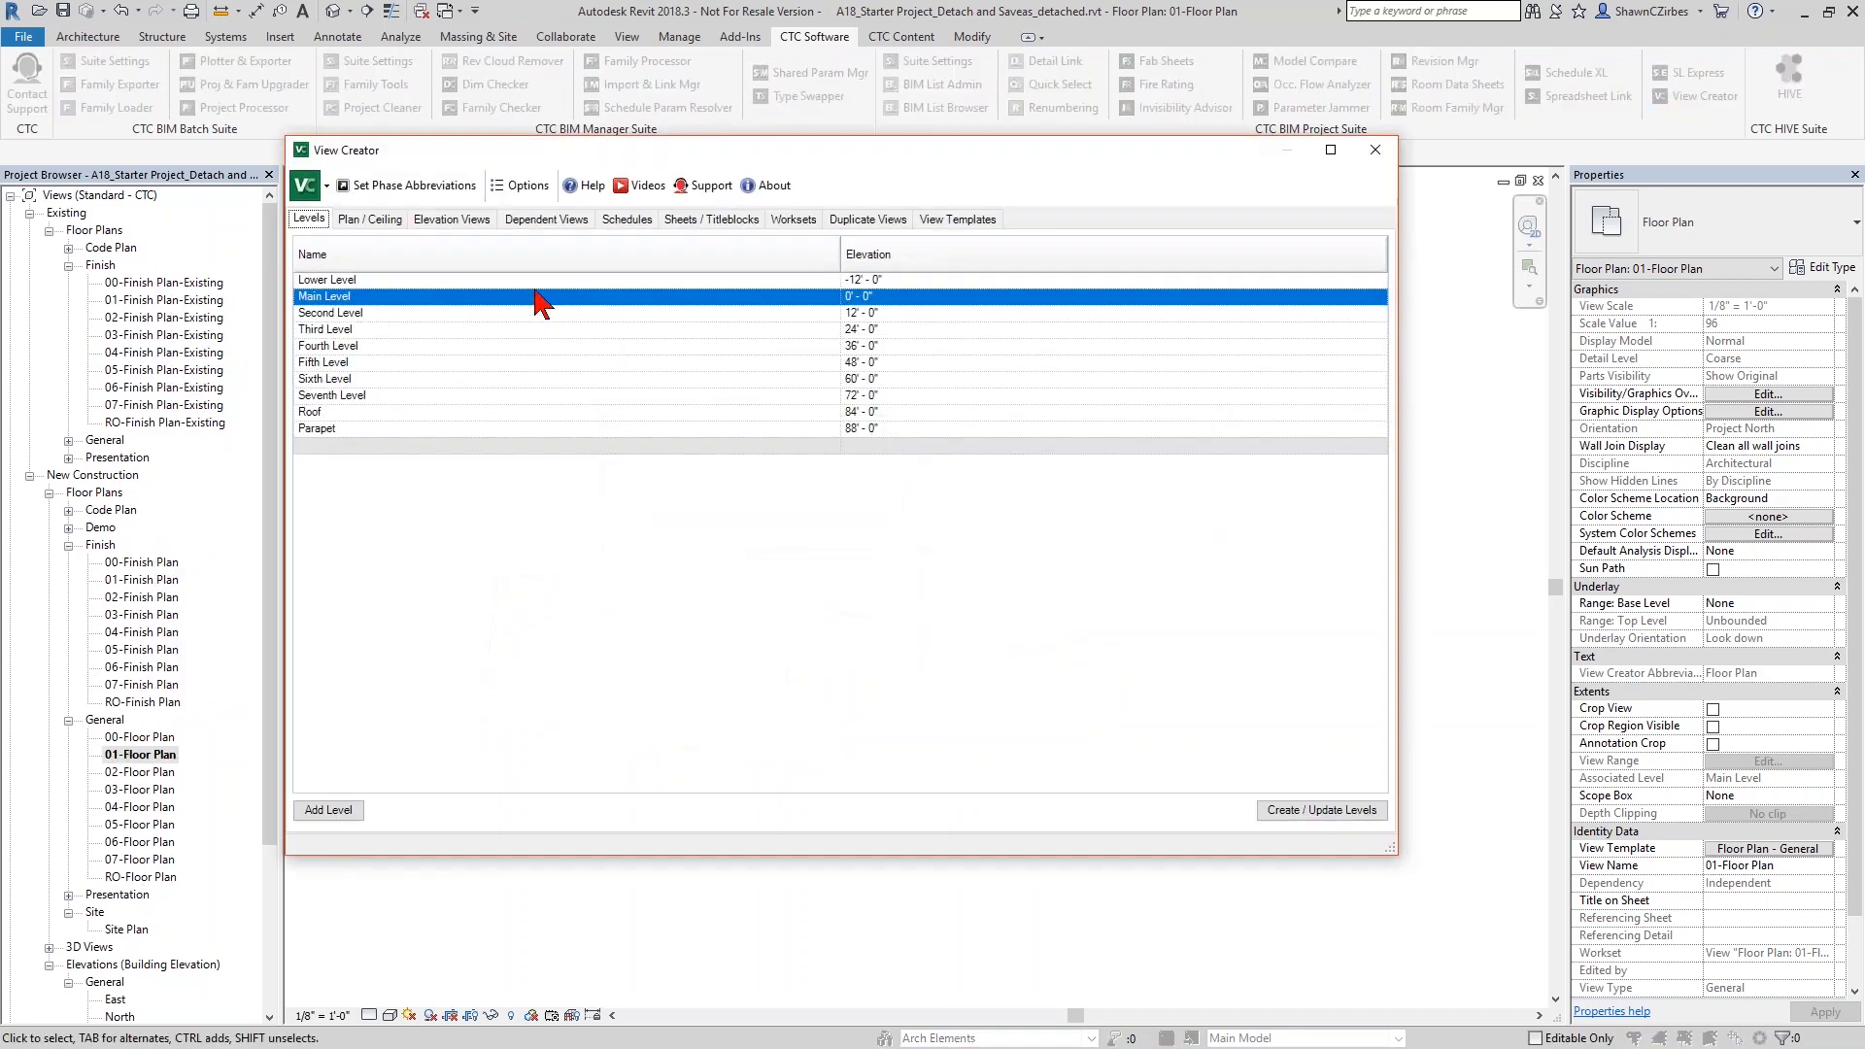
left_click(370, 219)
left_click(552, 305)
left_click(327, 347)
left_click(328, 363)
left_click(328, 380)
left_click(328, 396)
left_click(327, 413)
left_click(328, 429)
left_click(327, 446)
left_click(327, 463)
left_click(327, 479)
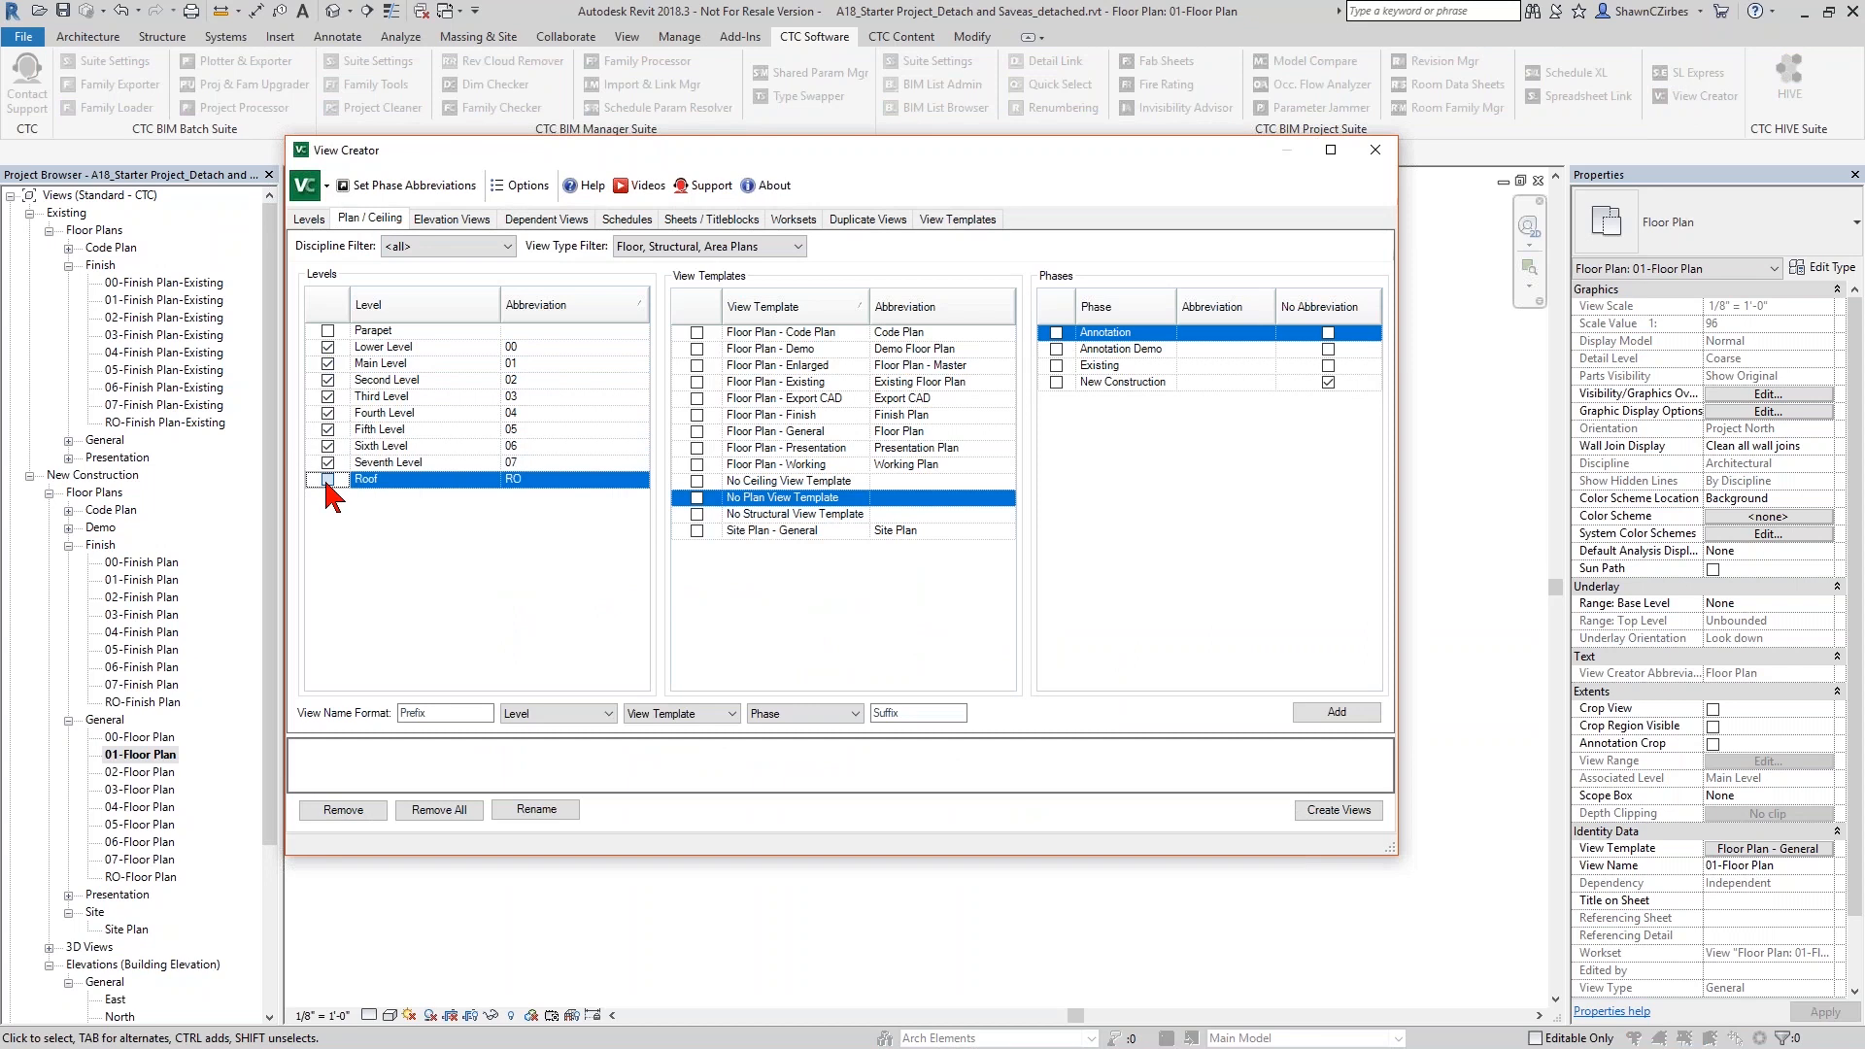
- Add New Construction views for the Code Plan, Demo, Finish, General and Presentation templates to the batch with the suffix Enlarged
left_click(697, 332)
left_click(696, 349)
left_click(696, 365)
left_click(697, 415)
left_click(697, 432)
left_click(696, 448)
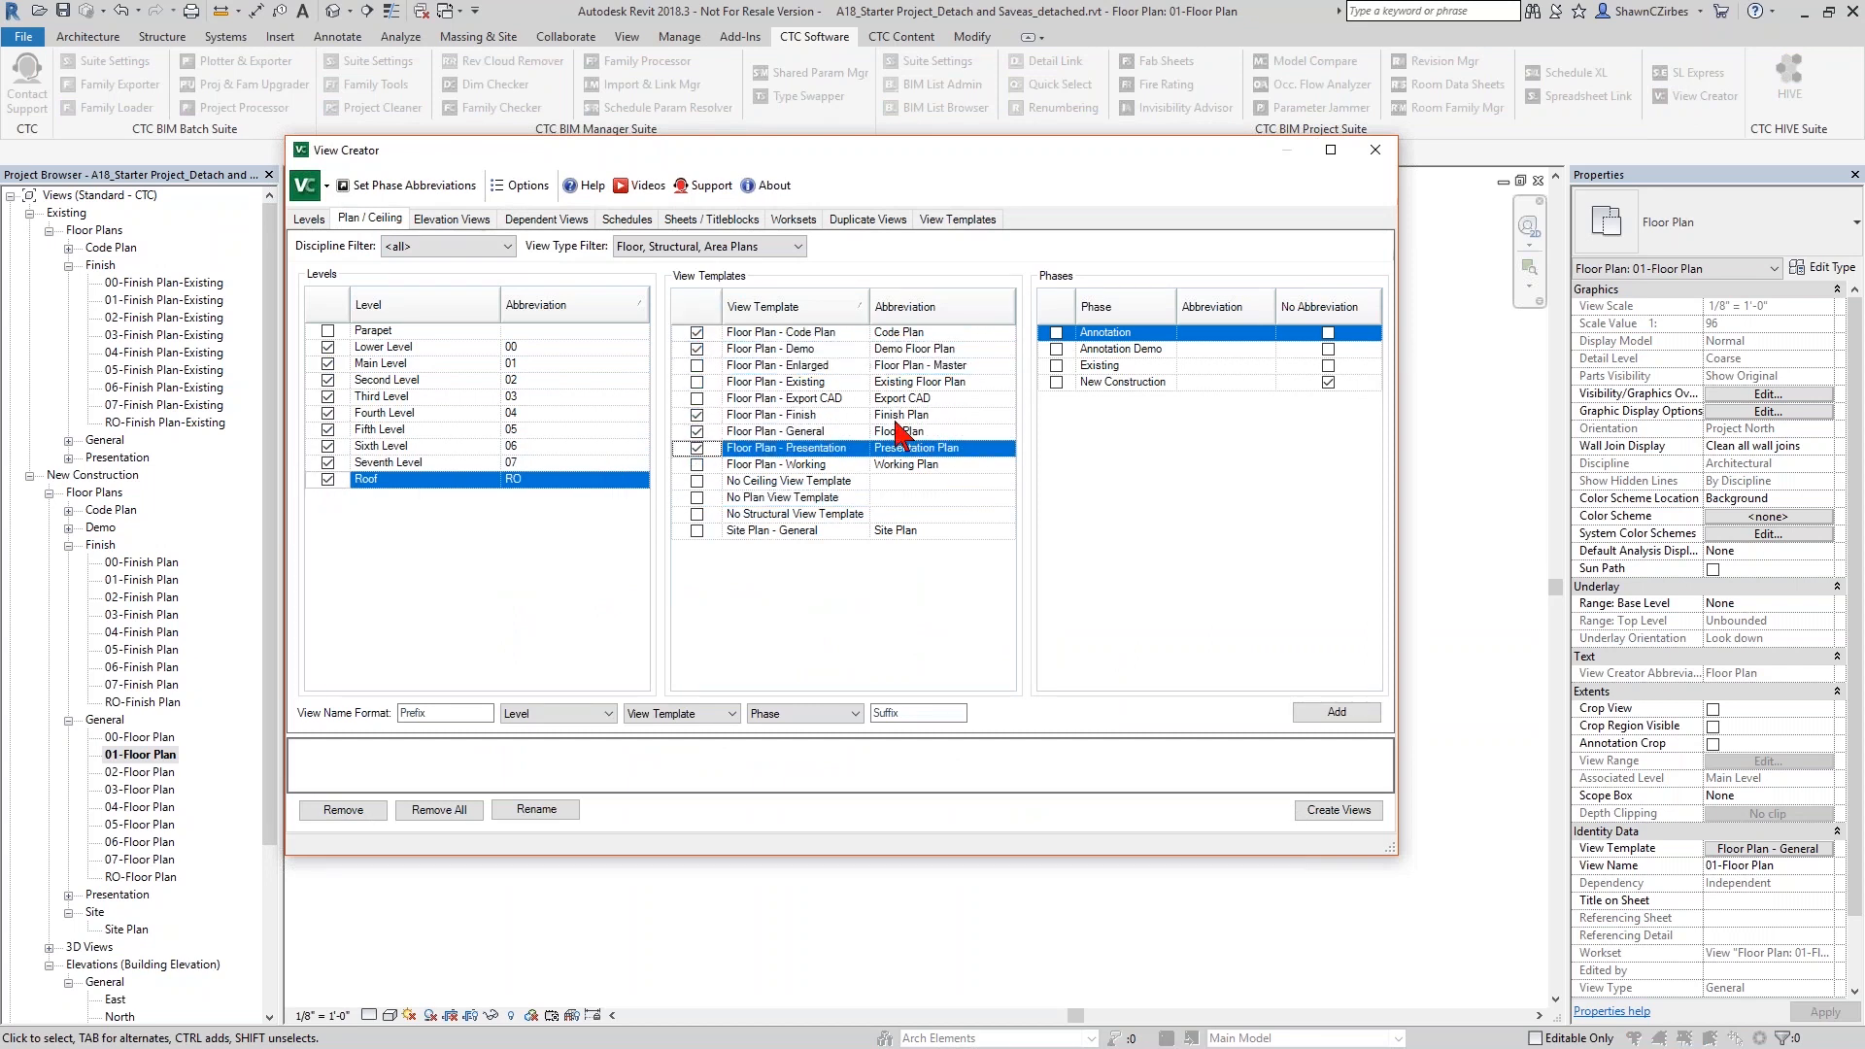
left_click(1056, 382)
left_click(918, 714)
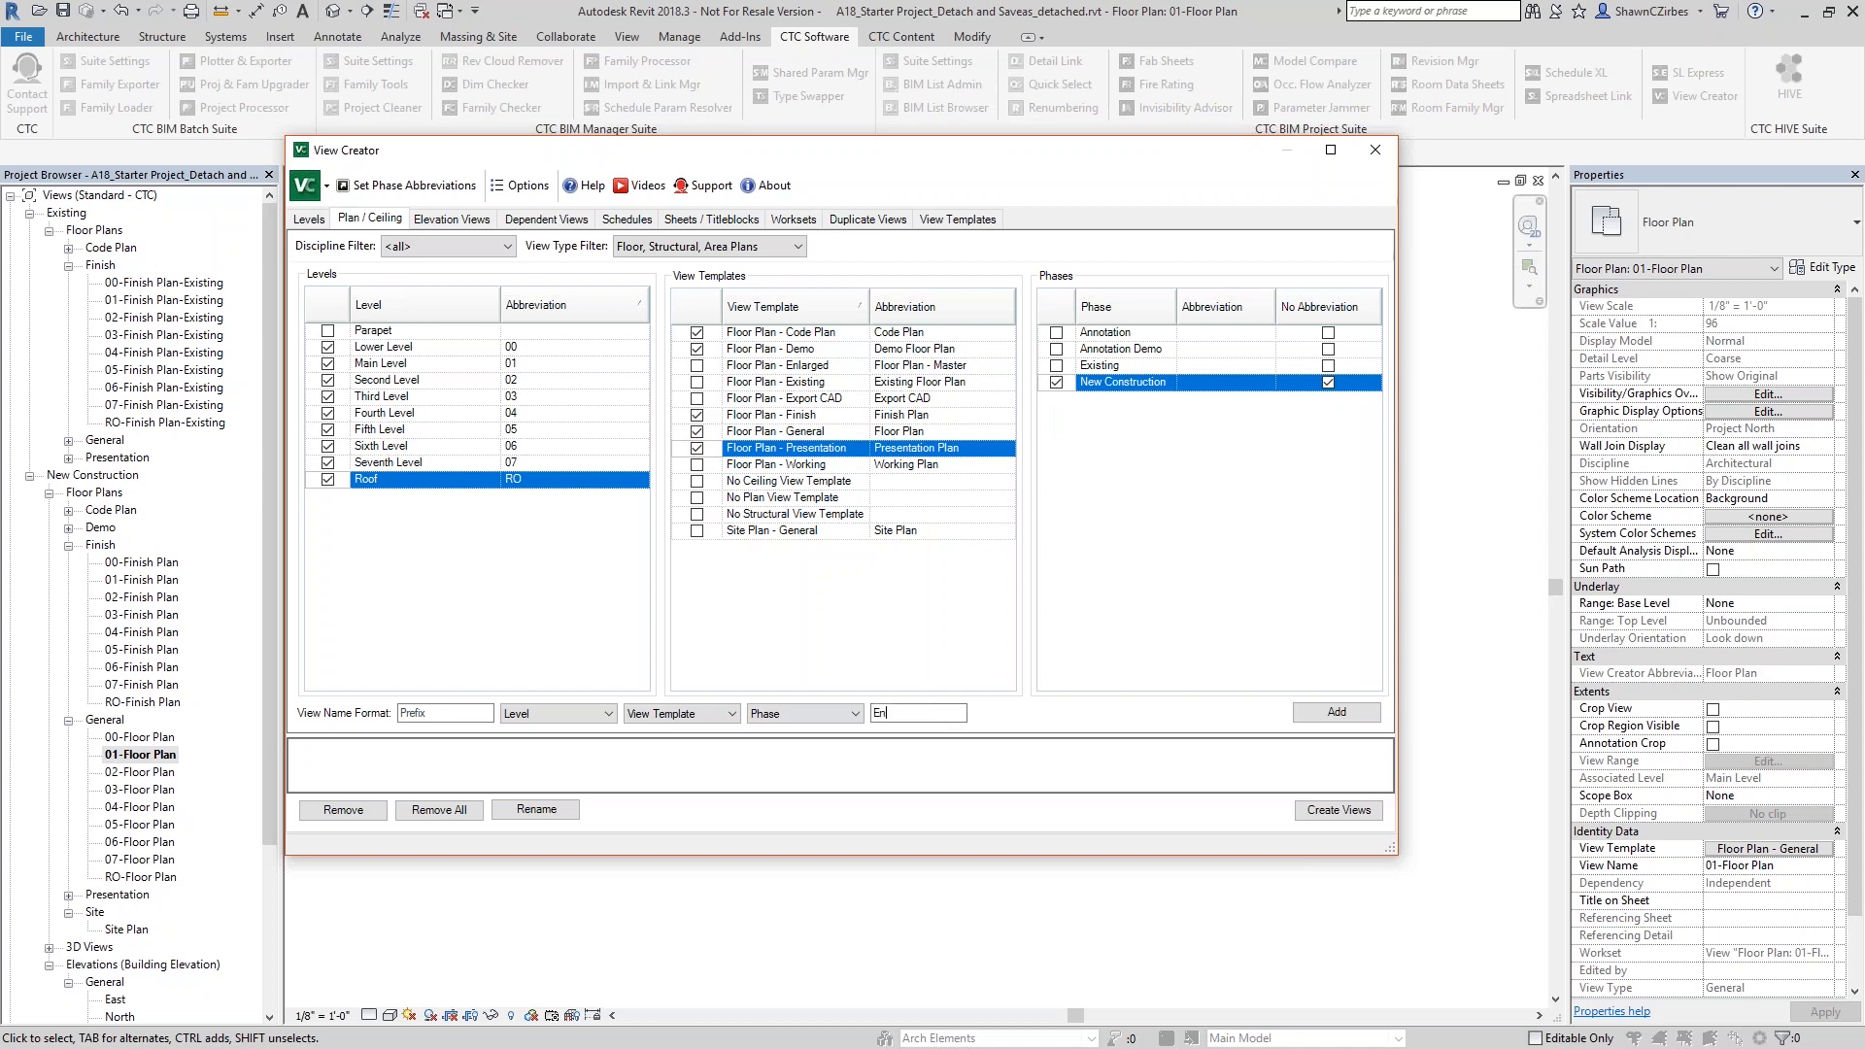
left_click(1331, 715)
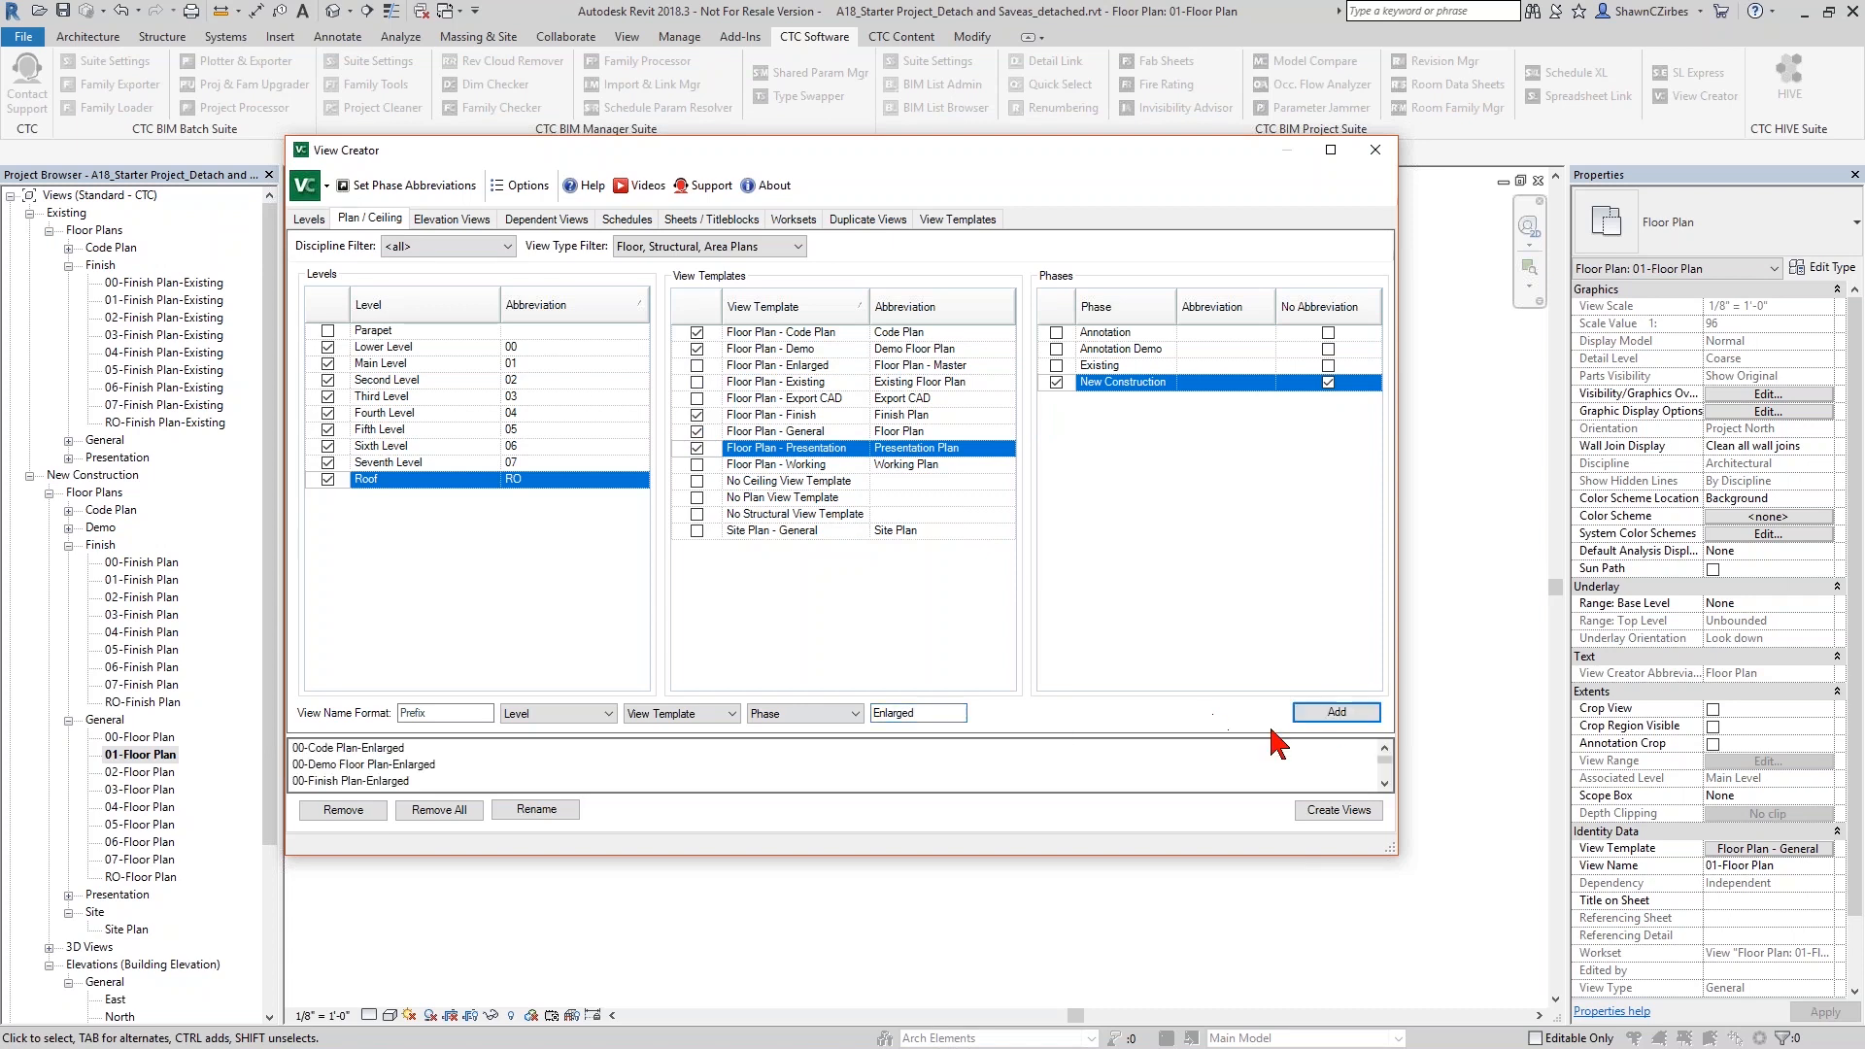
- Add matching Enlarged views for the Existing phase without the Demo template, and create all the queued plan views
left_click_drag(1242, 736, 1249, 595)
left_click(1056, 365)
left_click(687, 348)
left_click(1338, 565)
left_click(1337, 809)
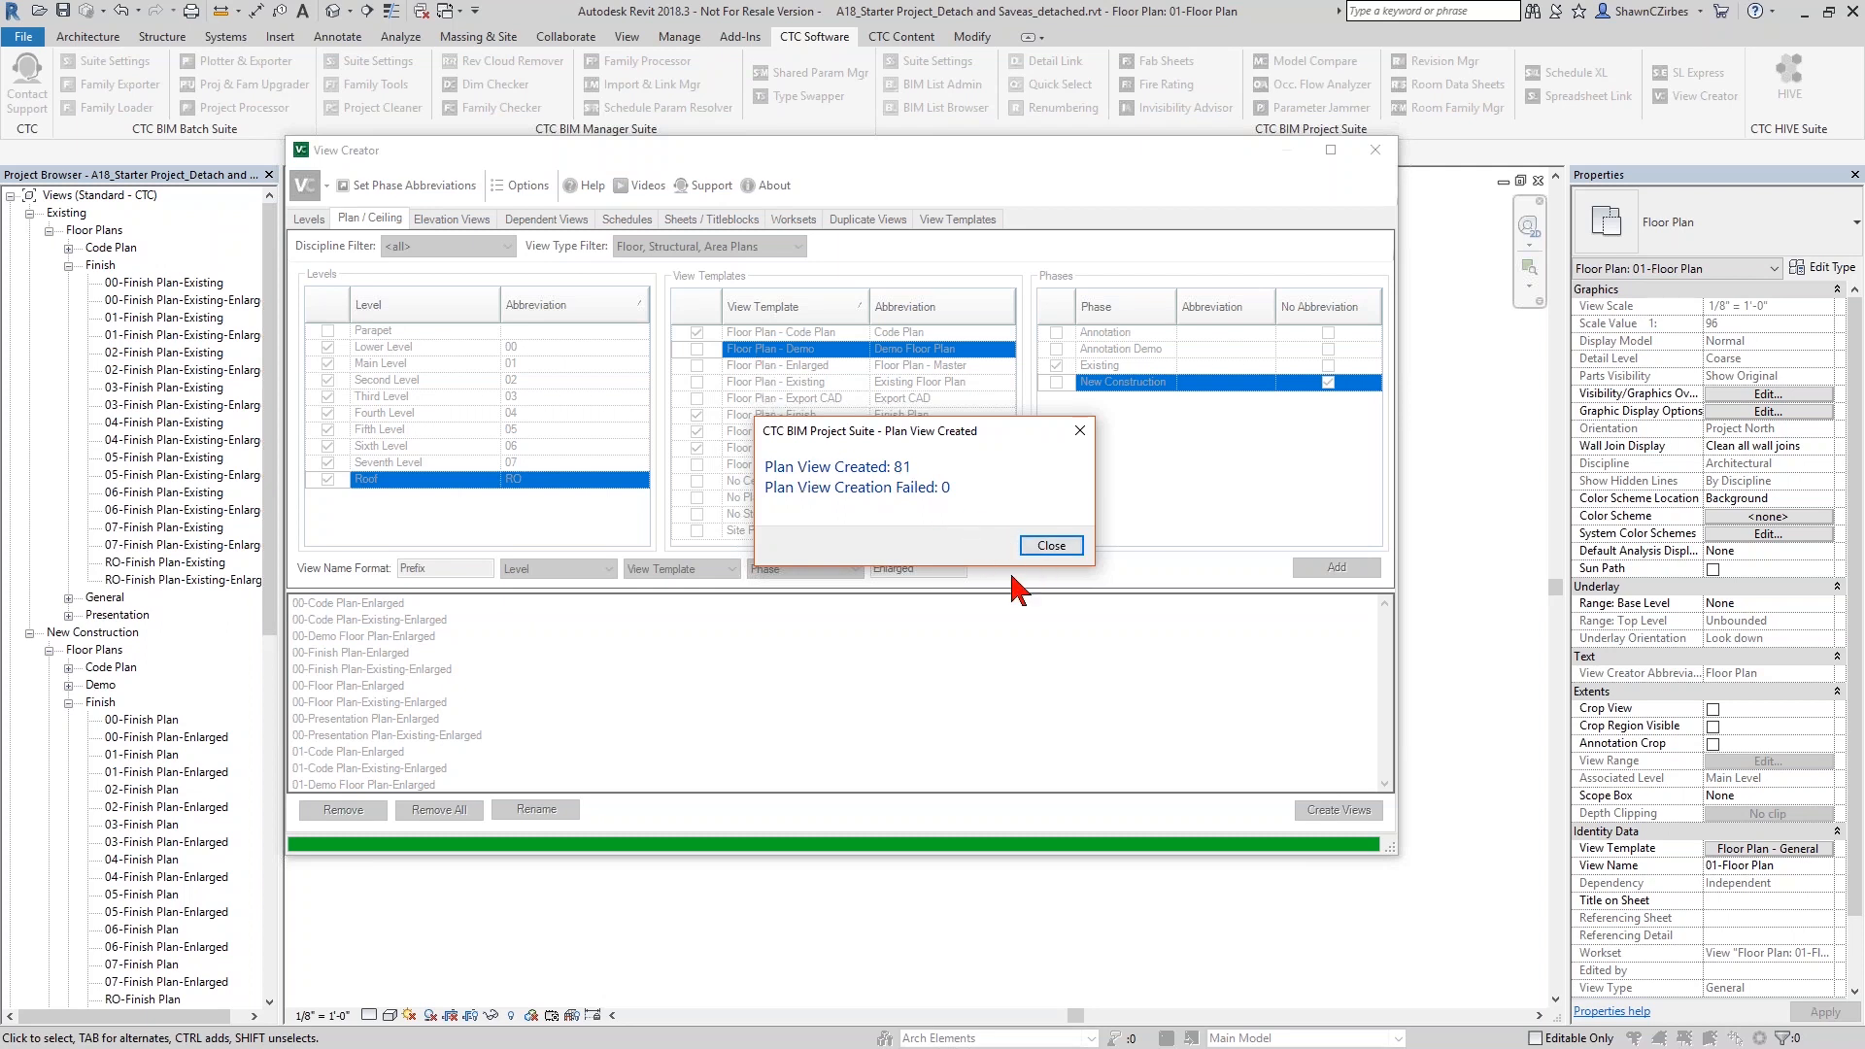
left_click(1064, 546)
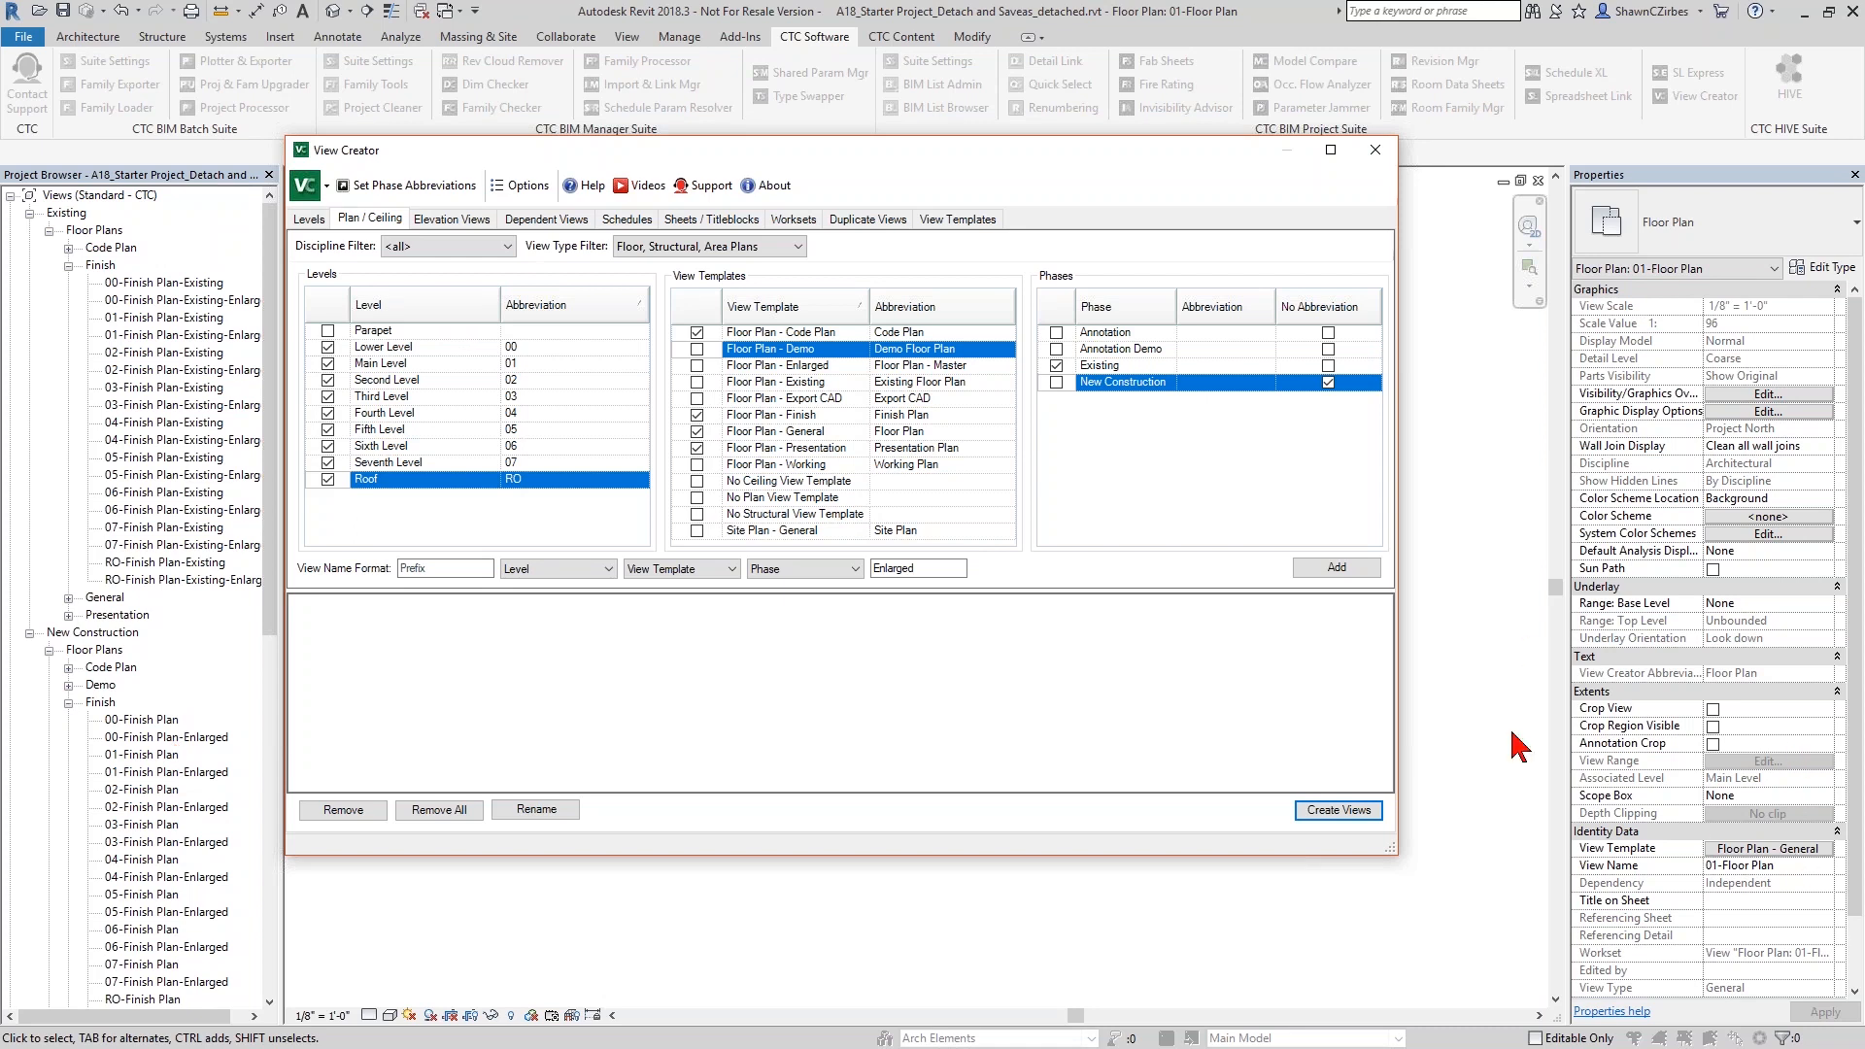
- Select all the New Construction Enlarged plans for dependent views and assign Areas A through E to them
left_click(547, 220)
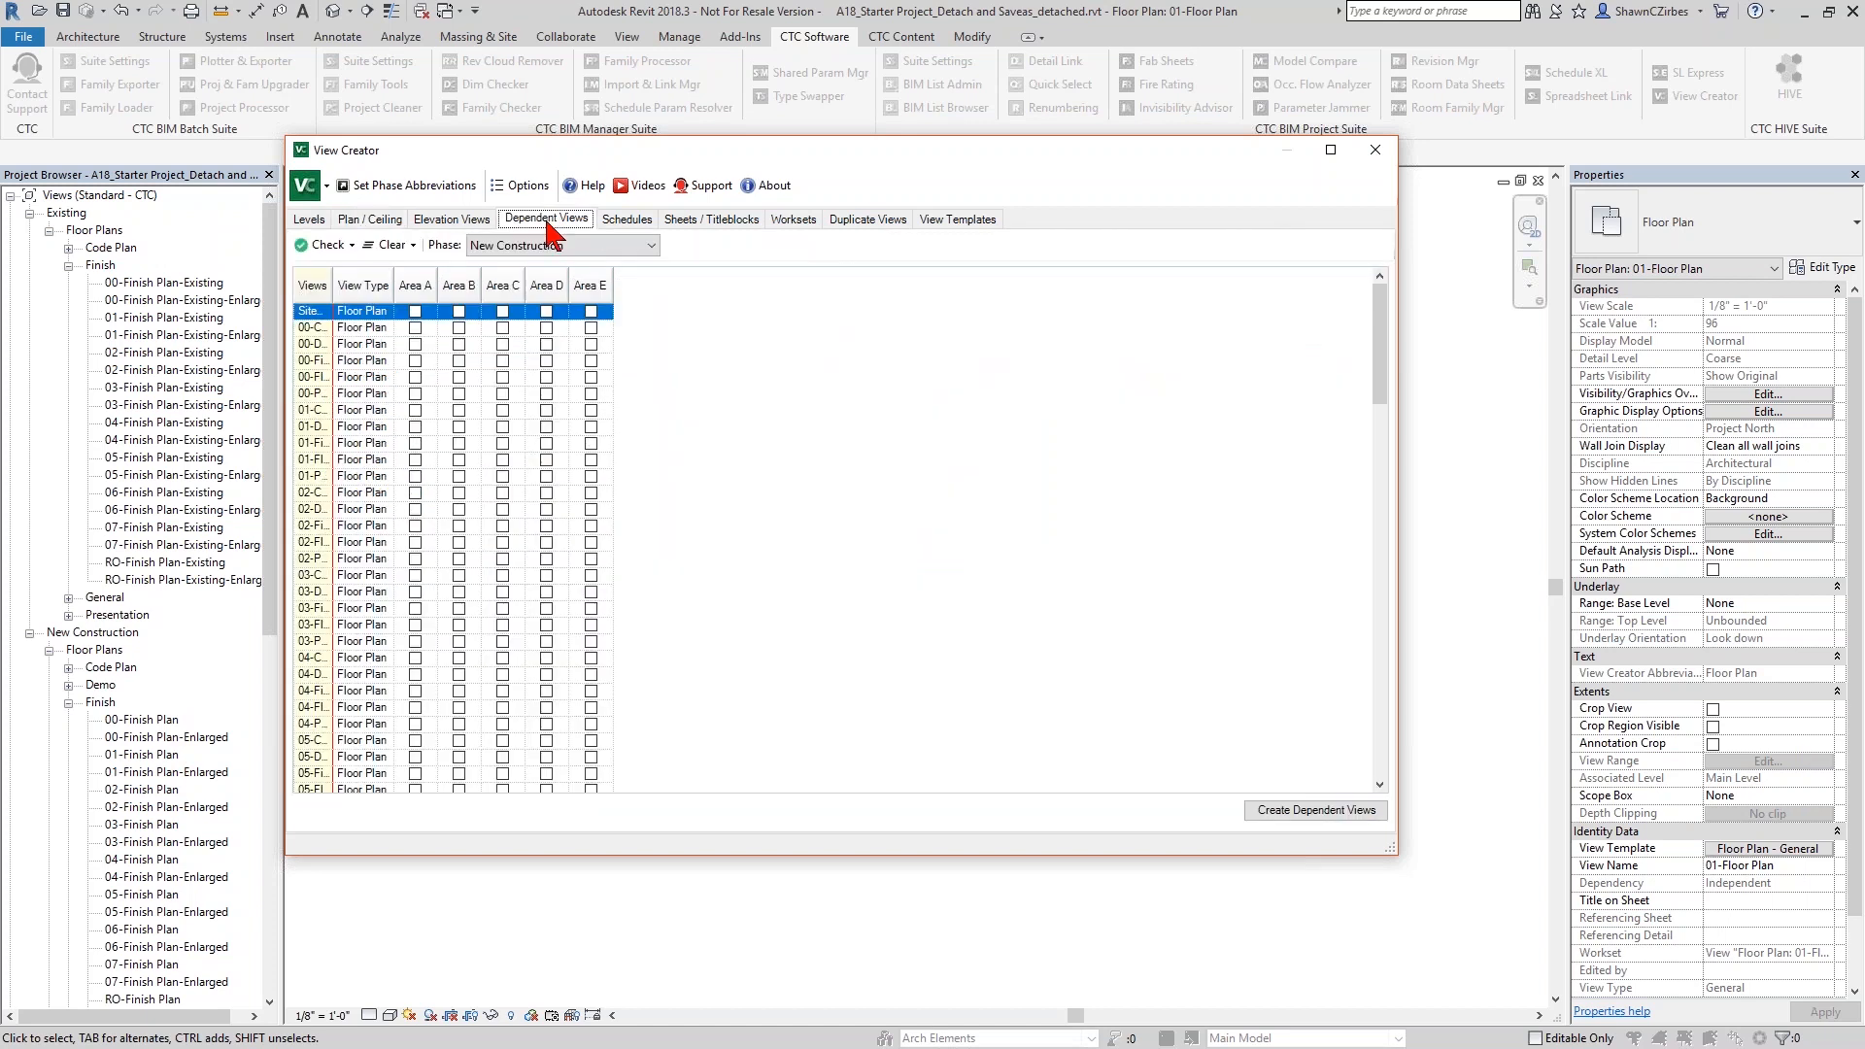
left_click_drag(444, 294, 457, 294)
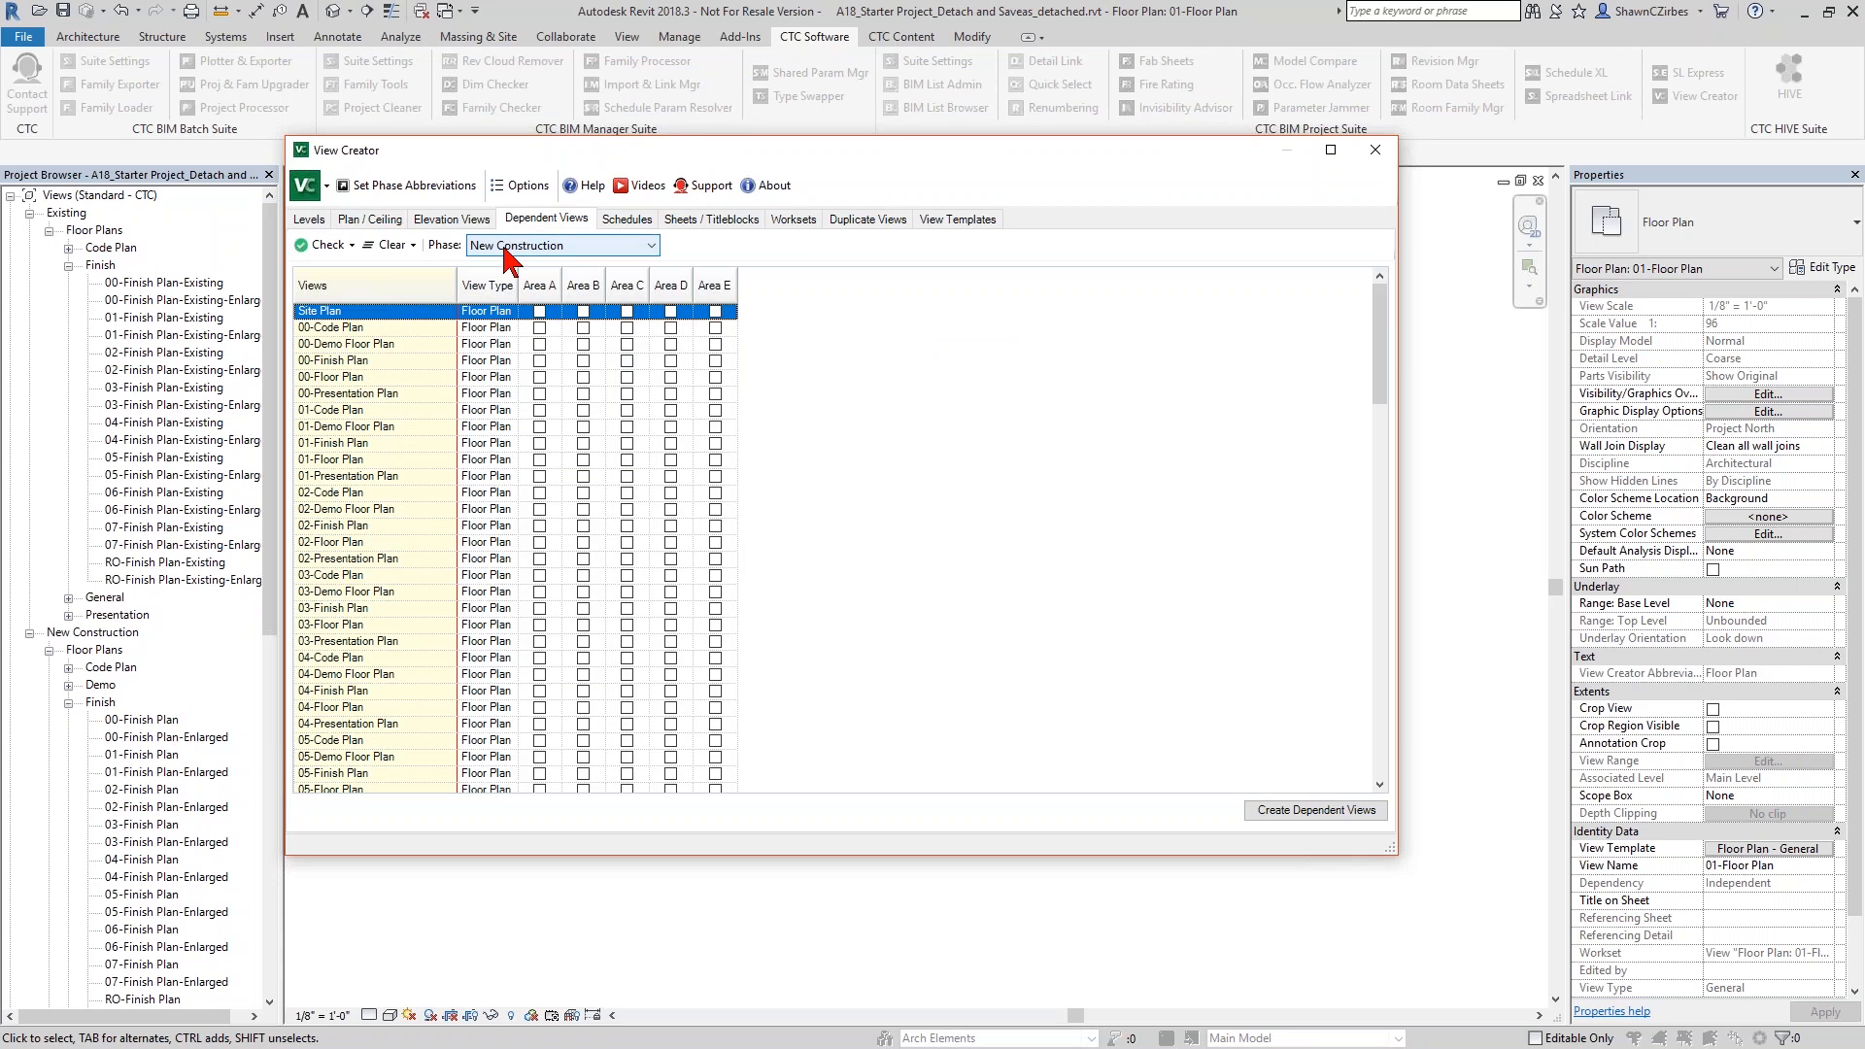
scroll(434, 455, "down", 13)
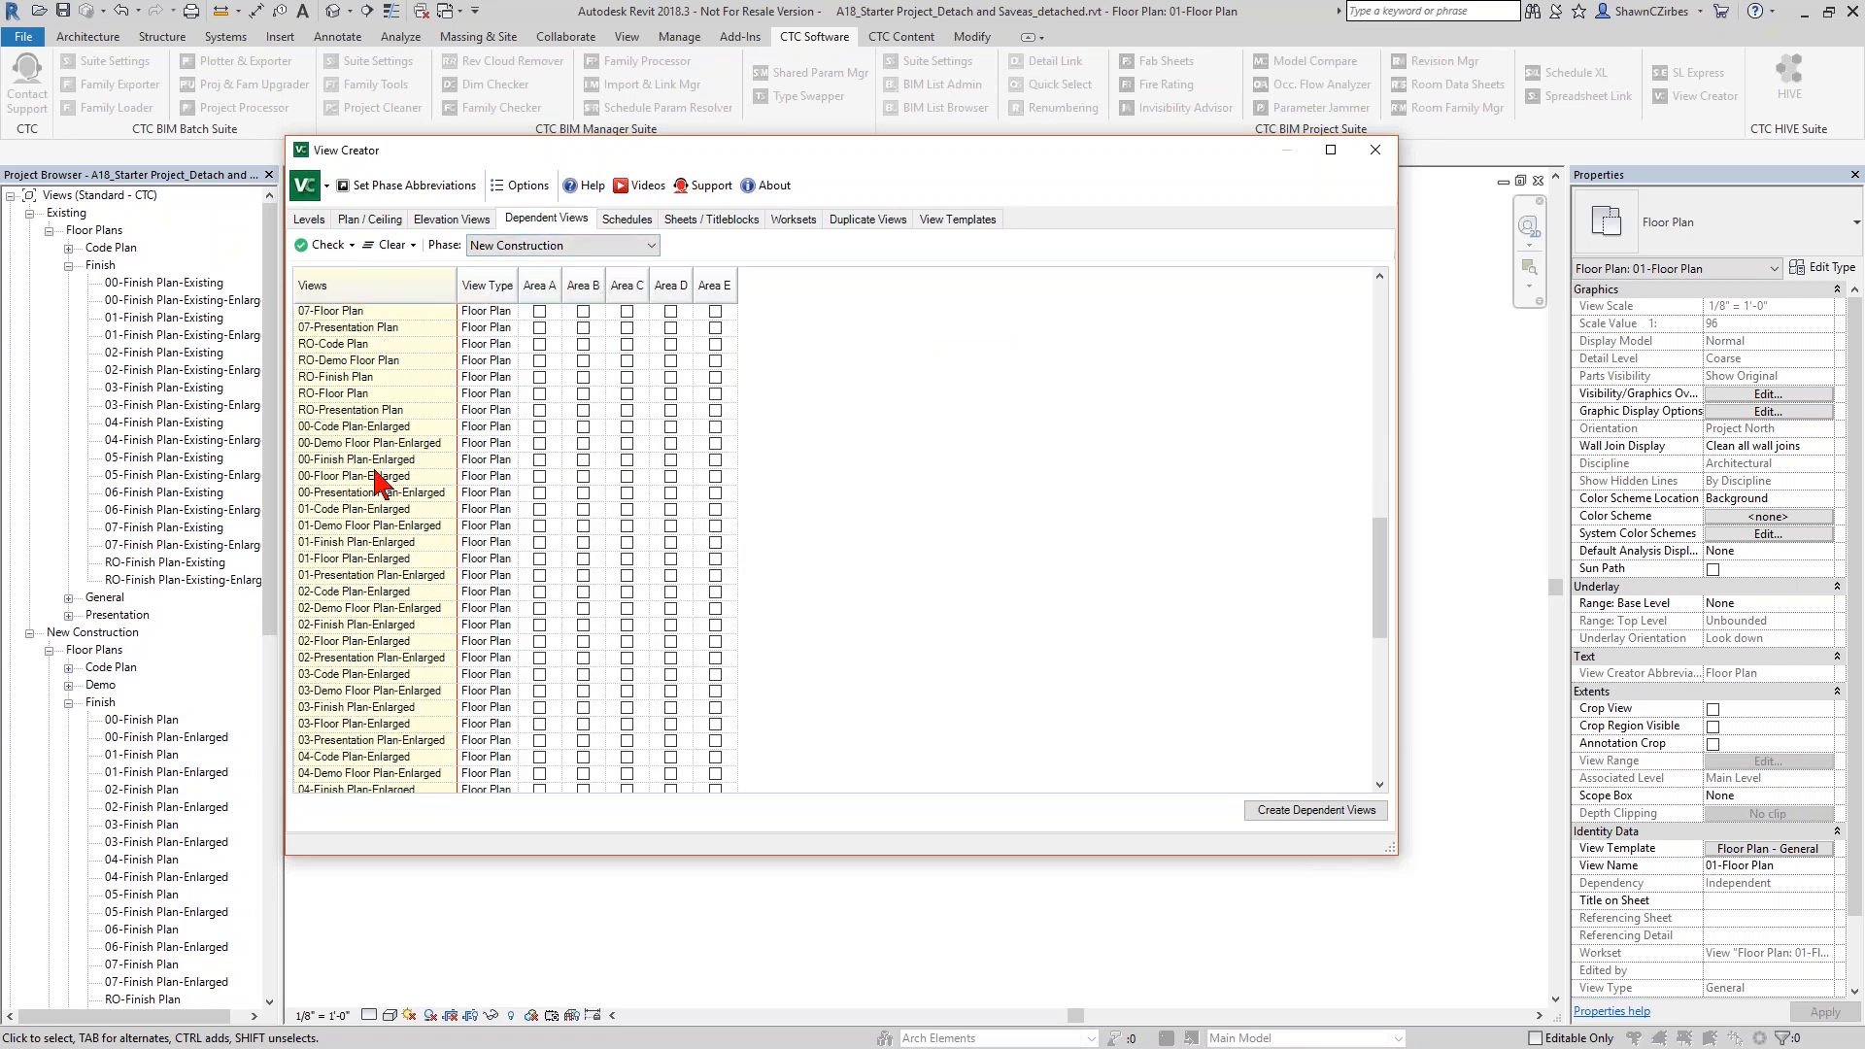
scroll(427, 582, "down", 8)
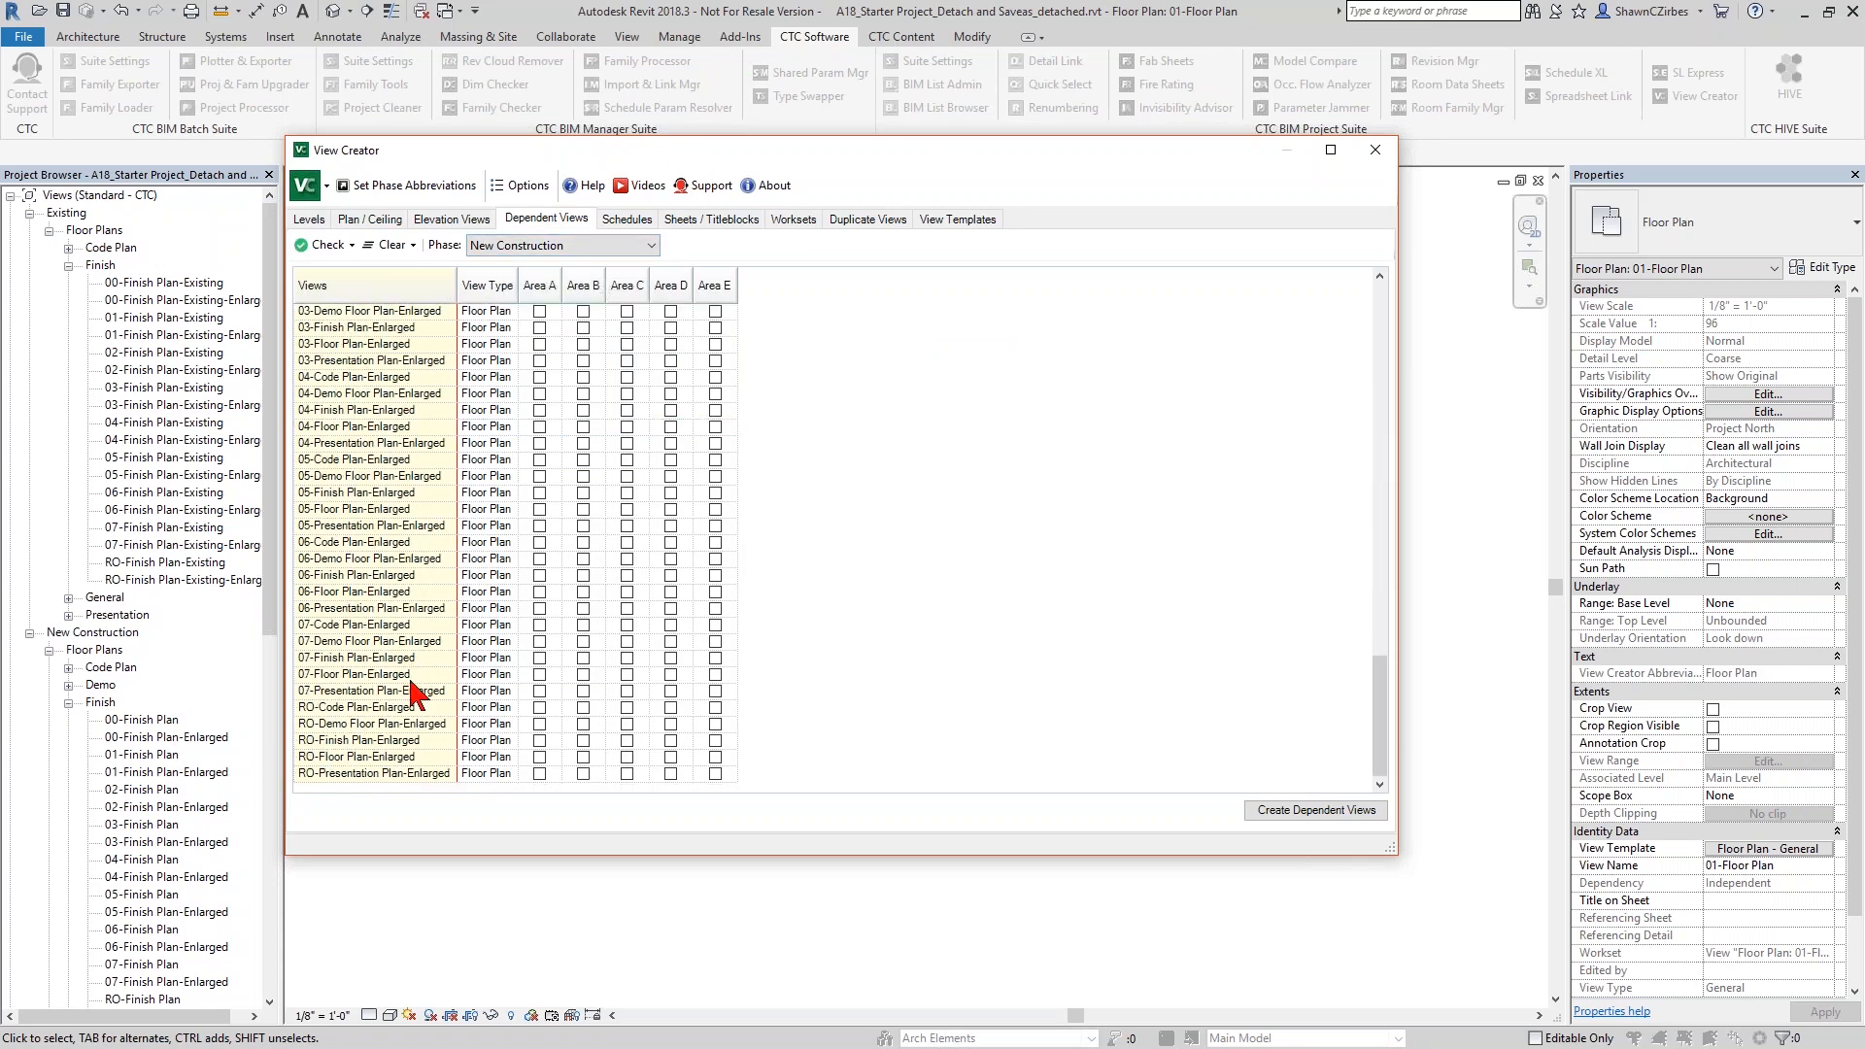
left_click(427, 774, "shift")
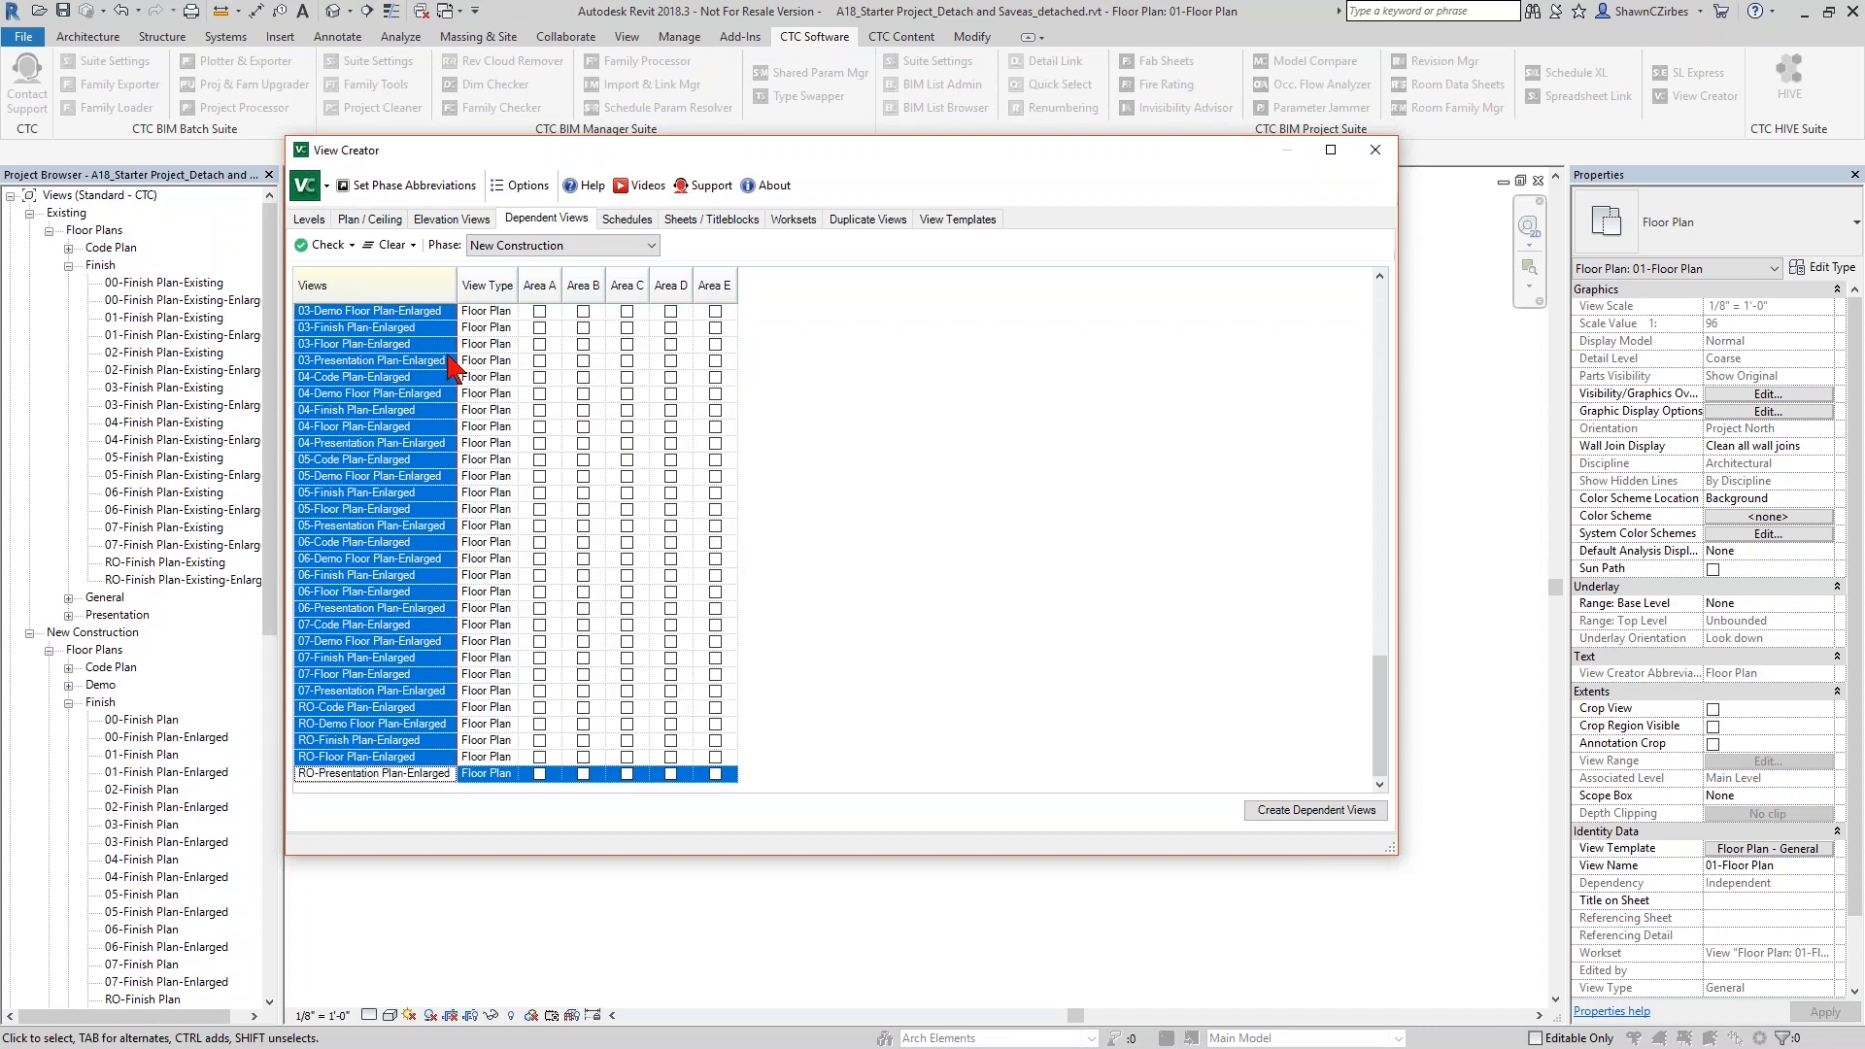
left_click(335, 254)
left_click(336, 289)
- Create the dependent views for the assigned areas and close View Creator
left_click_drag(774, 154, 886, 133)
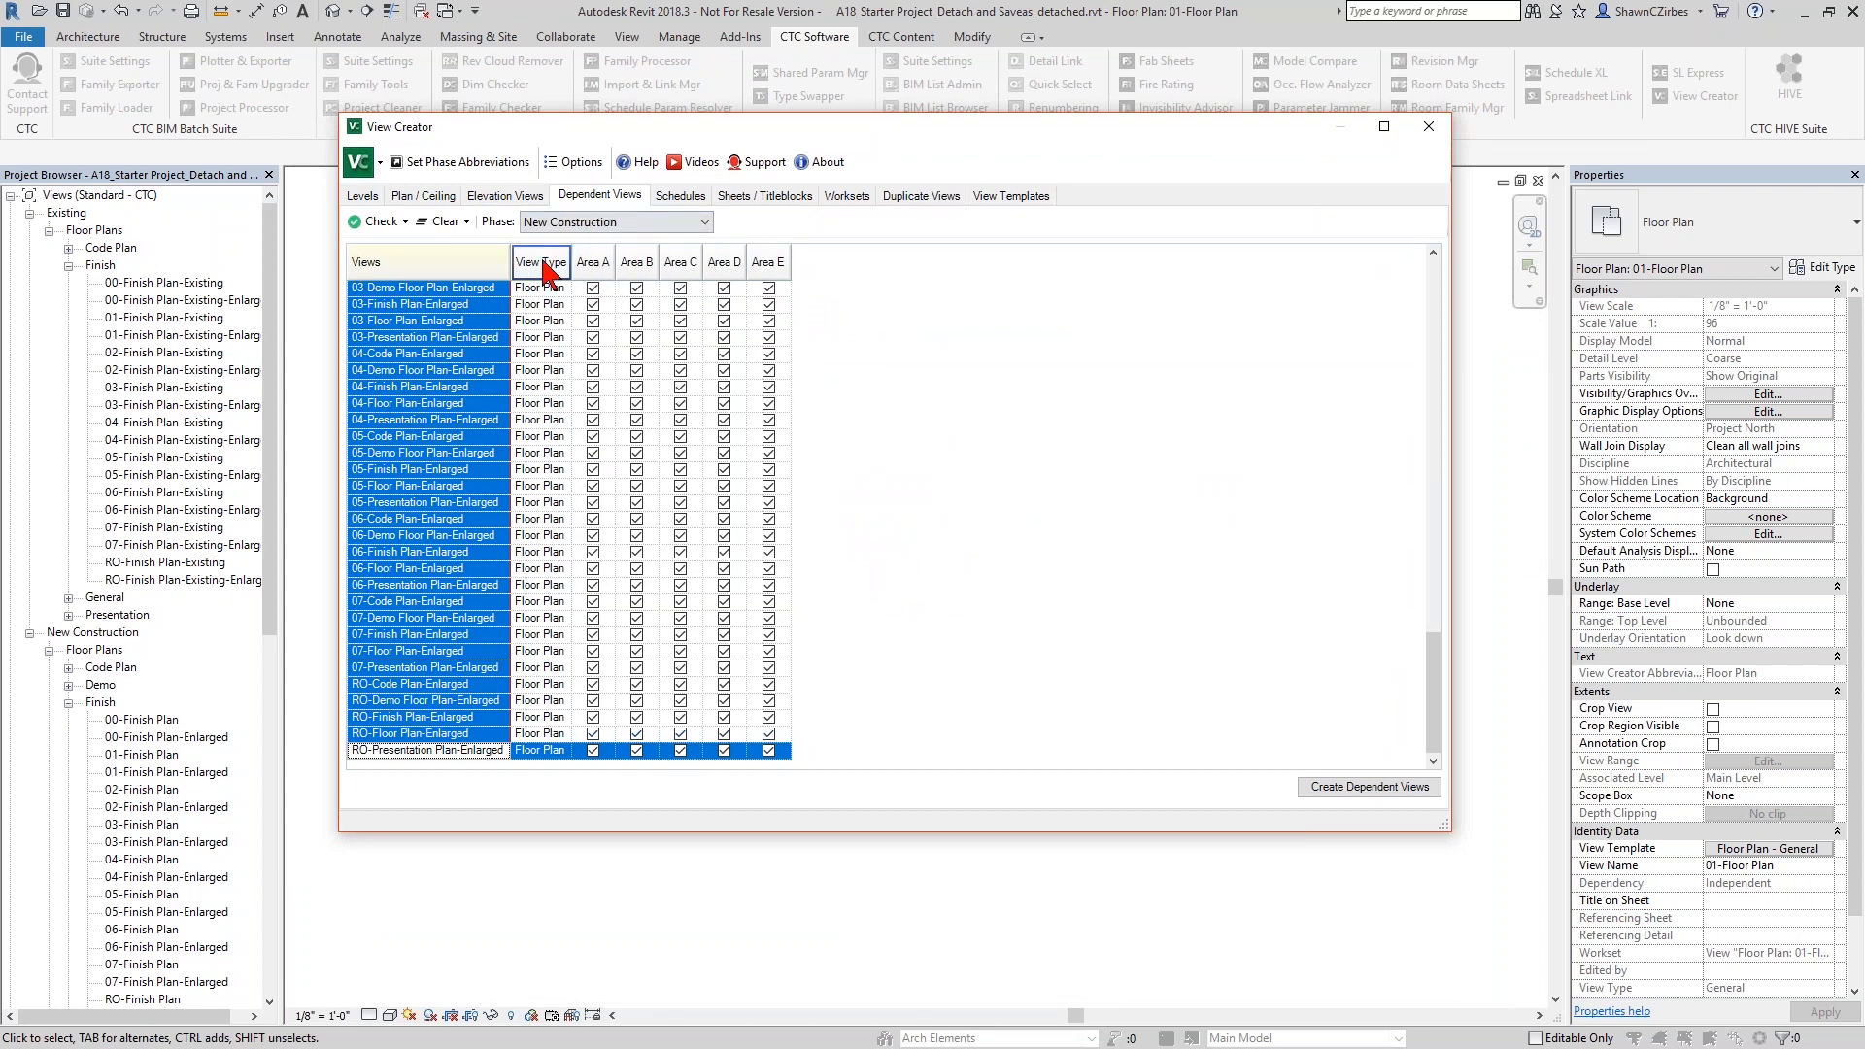
left_click(1337, 792)
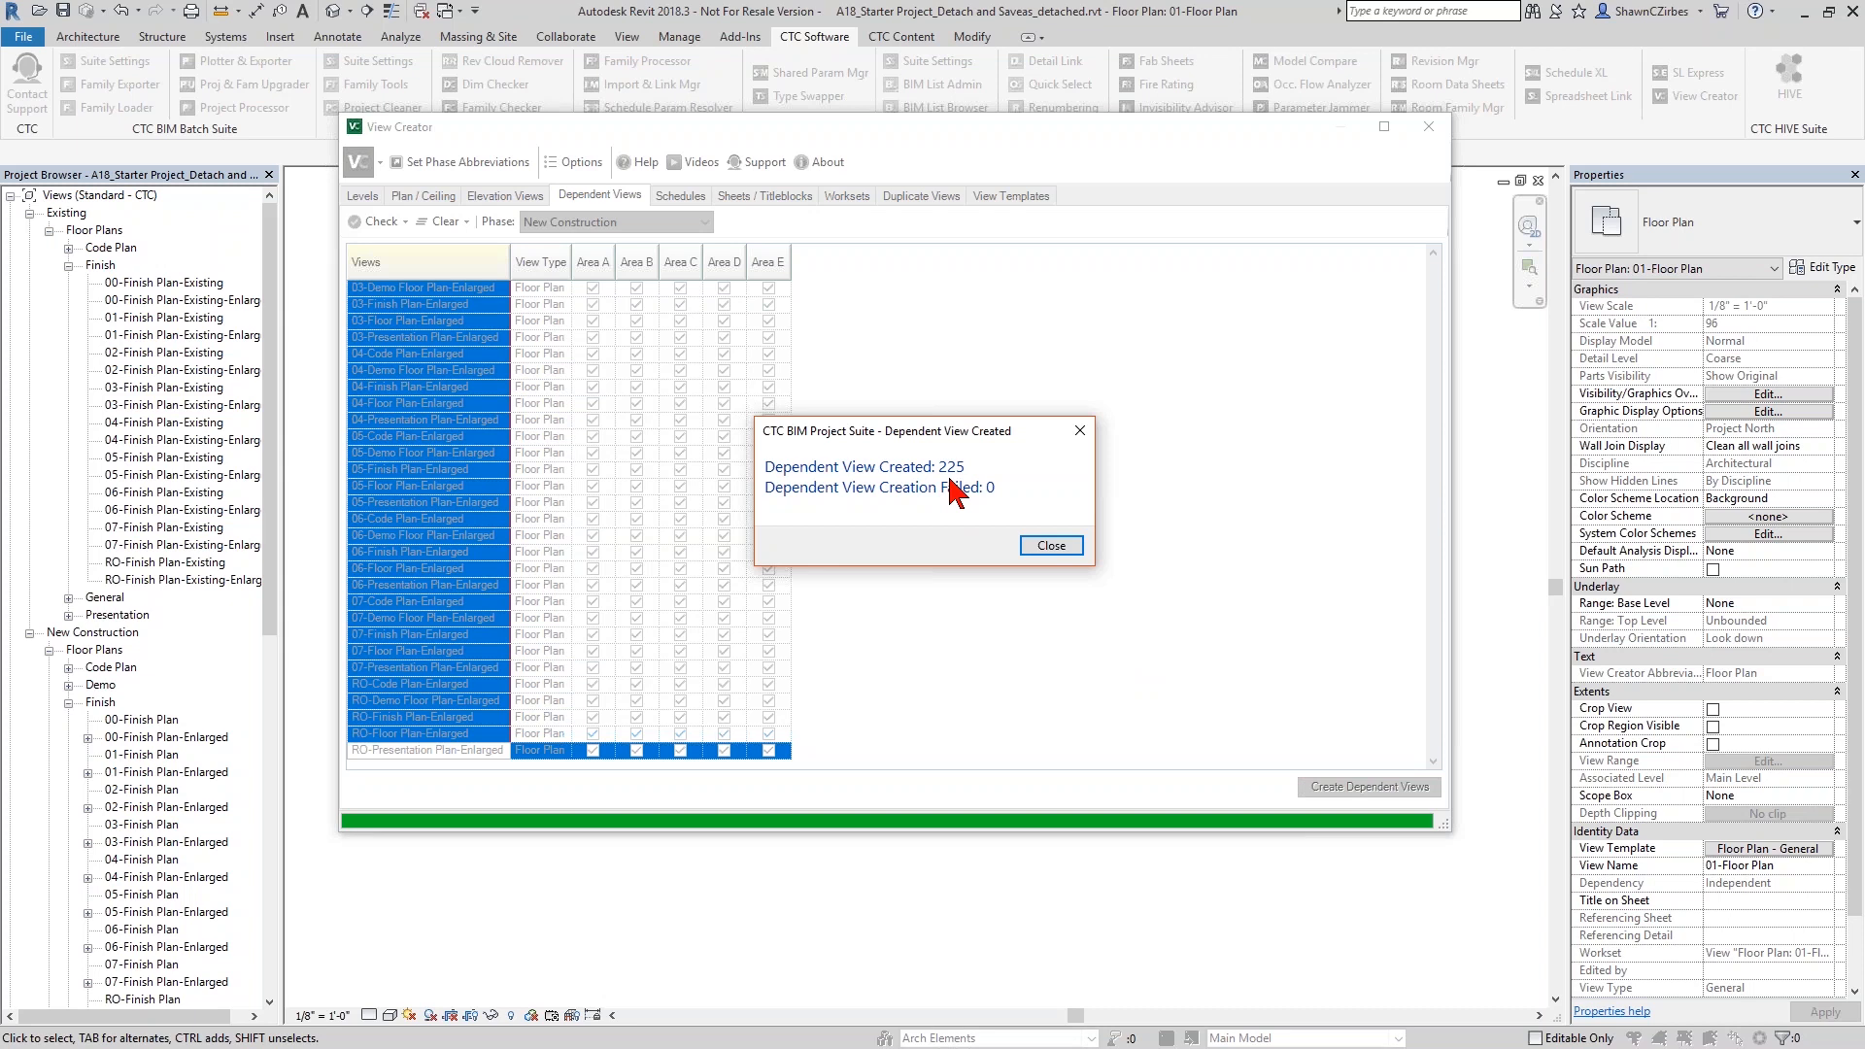
left_click(1051, 545)
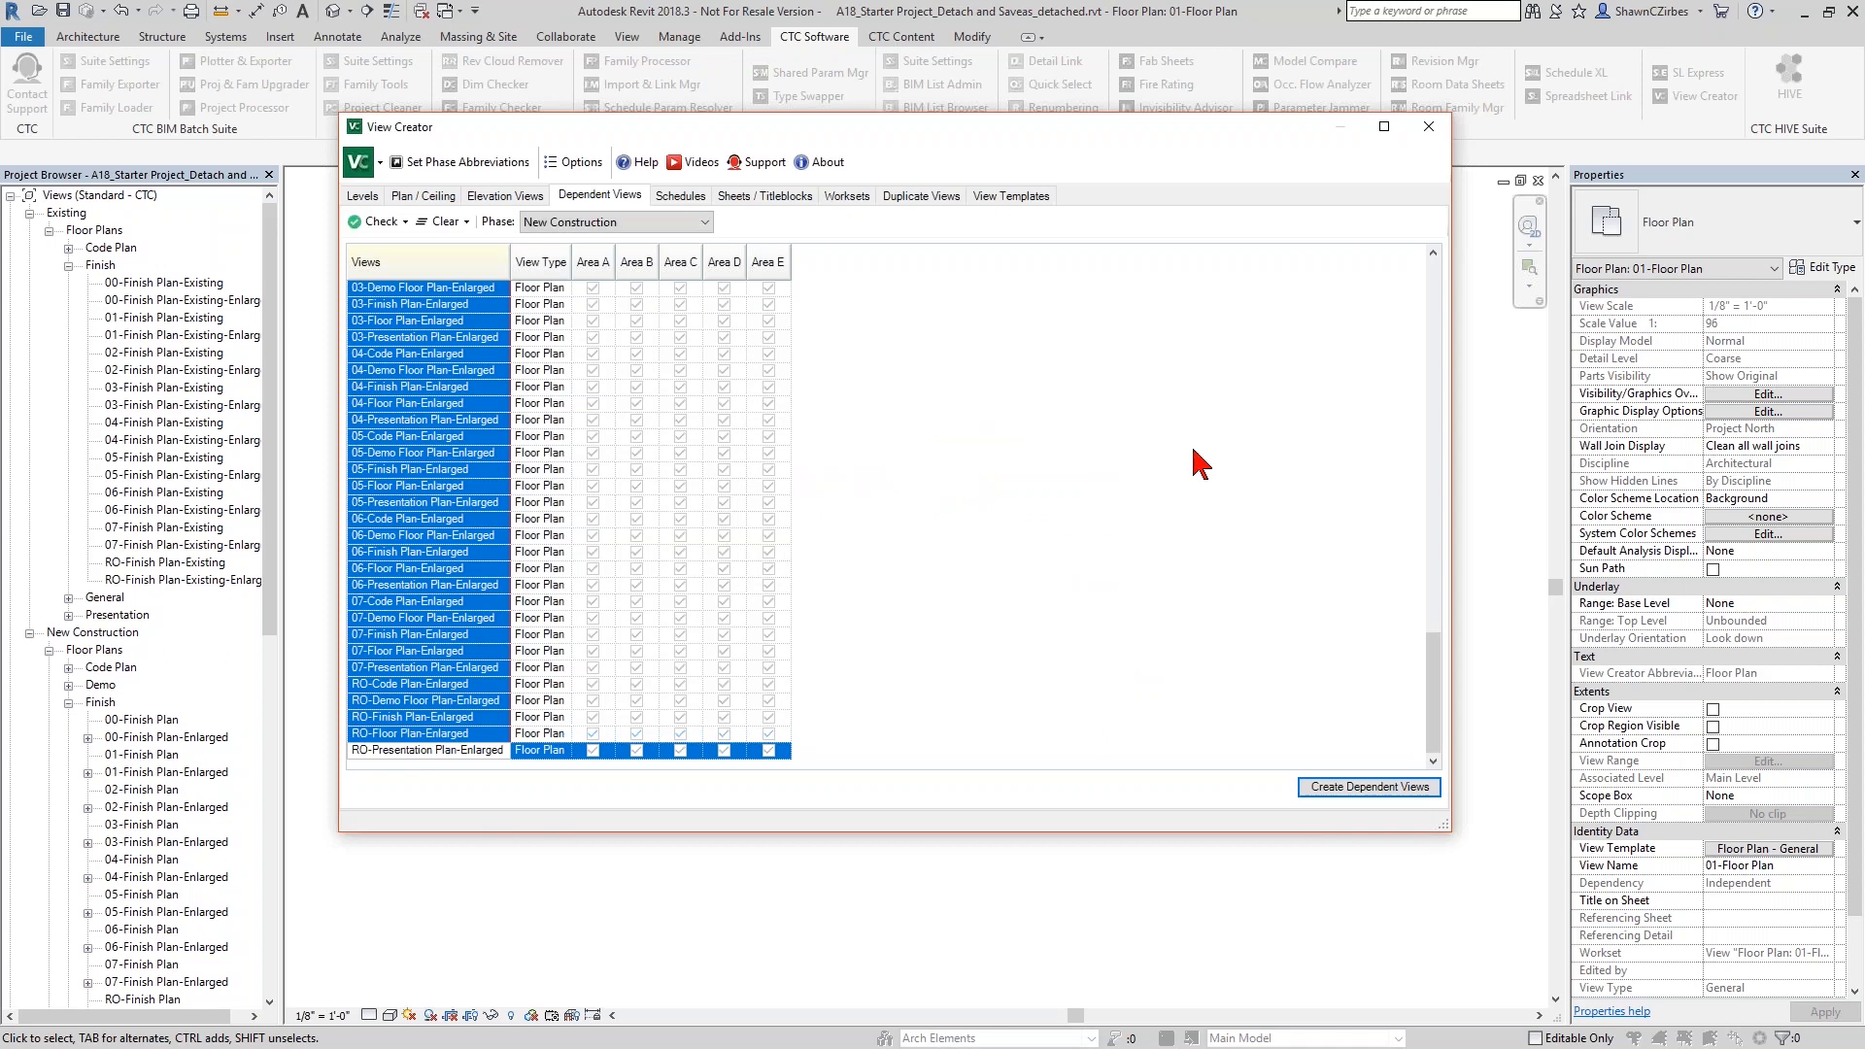
left_click(1427, 126)
- Browse the dependent views under the 01-Finish and 01-Floor Enlarged plans, and open 01-Floor Plan-Enlarged-Area D
scroll(92, 700, "down", 4)
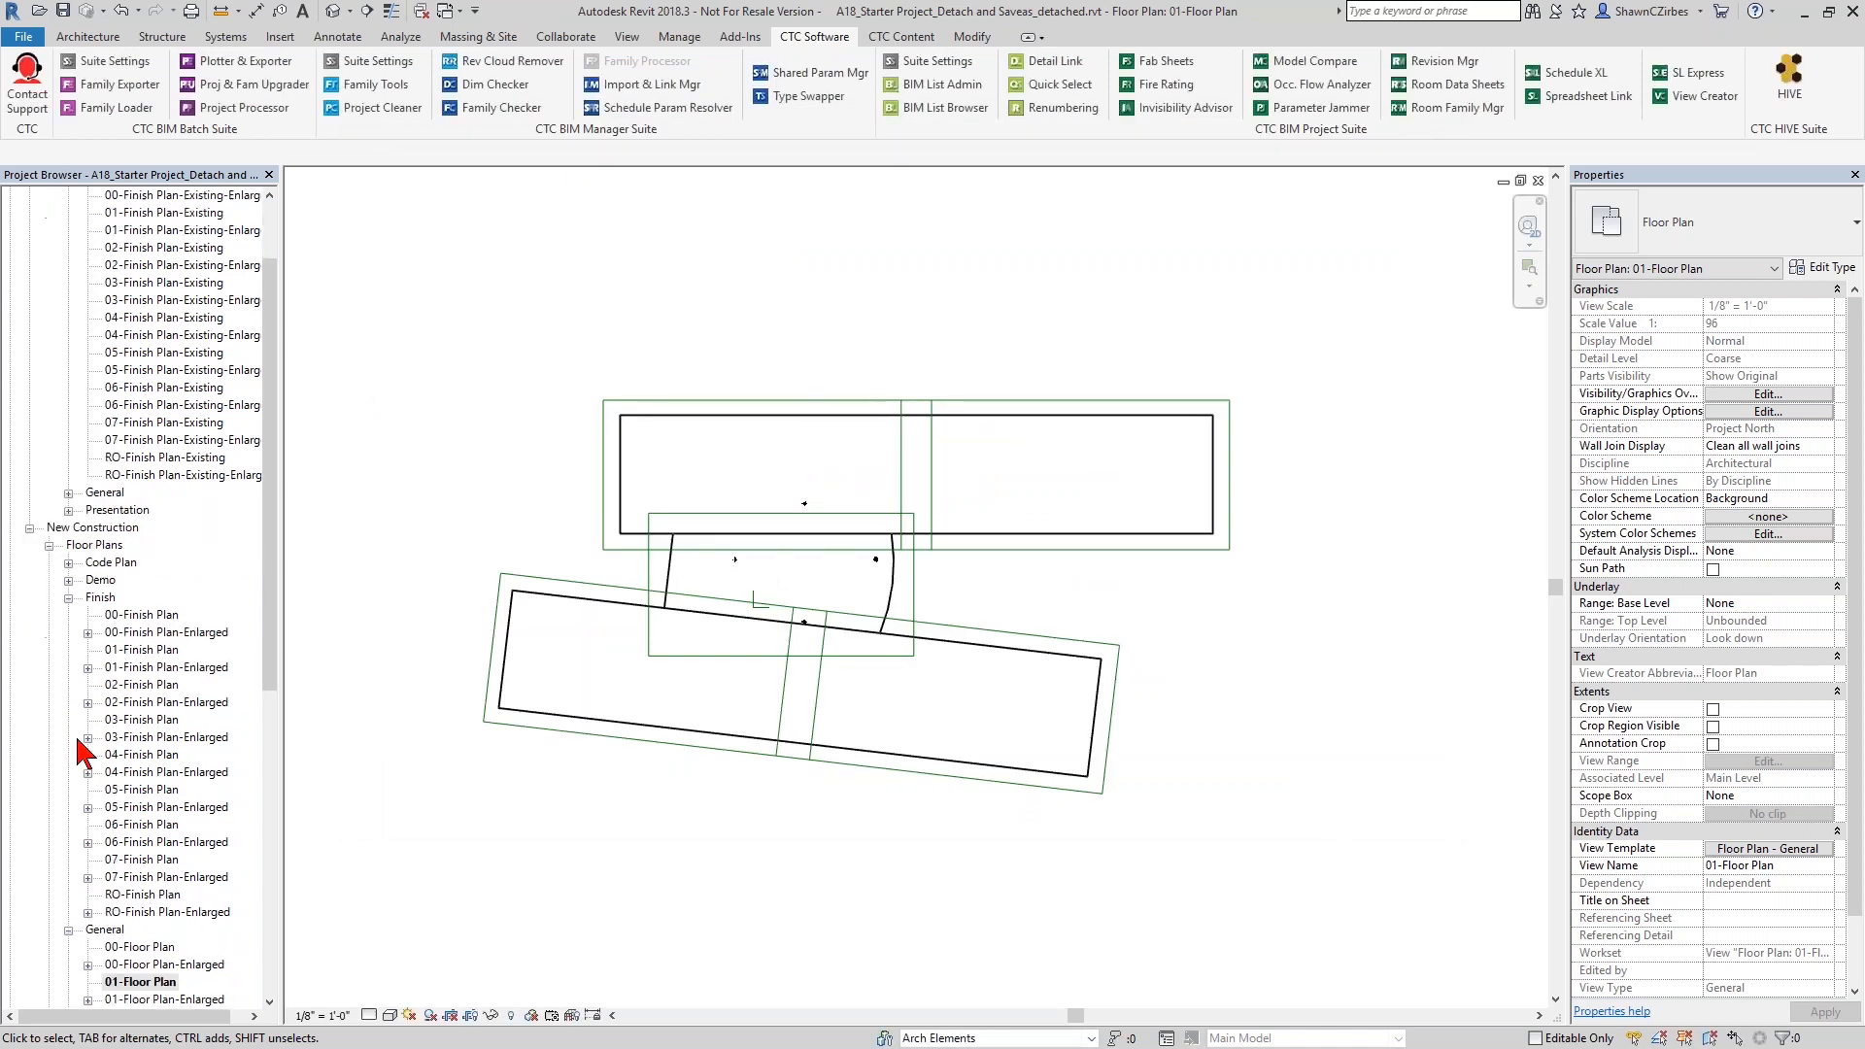
scroll(95, 685, "down", 4)
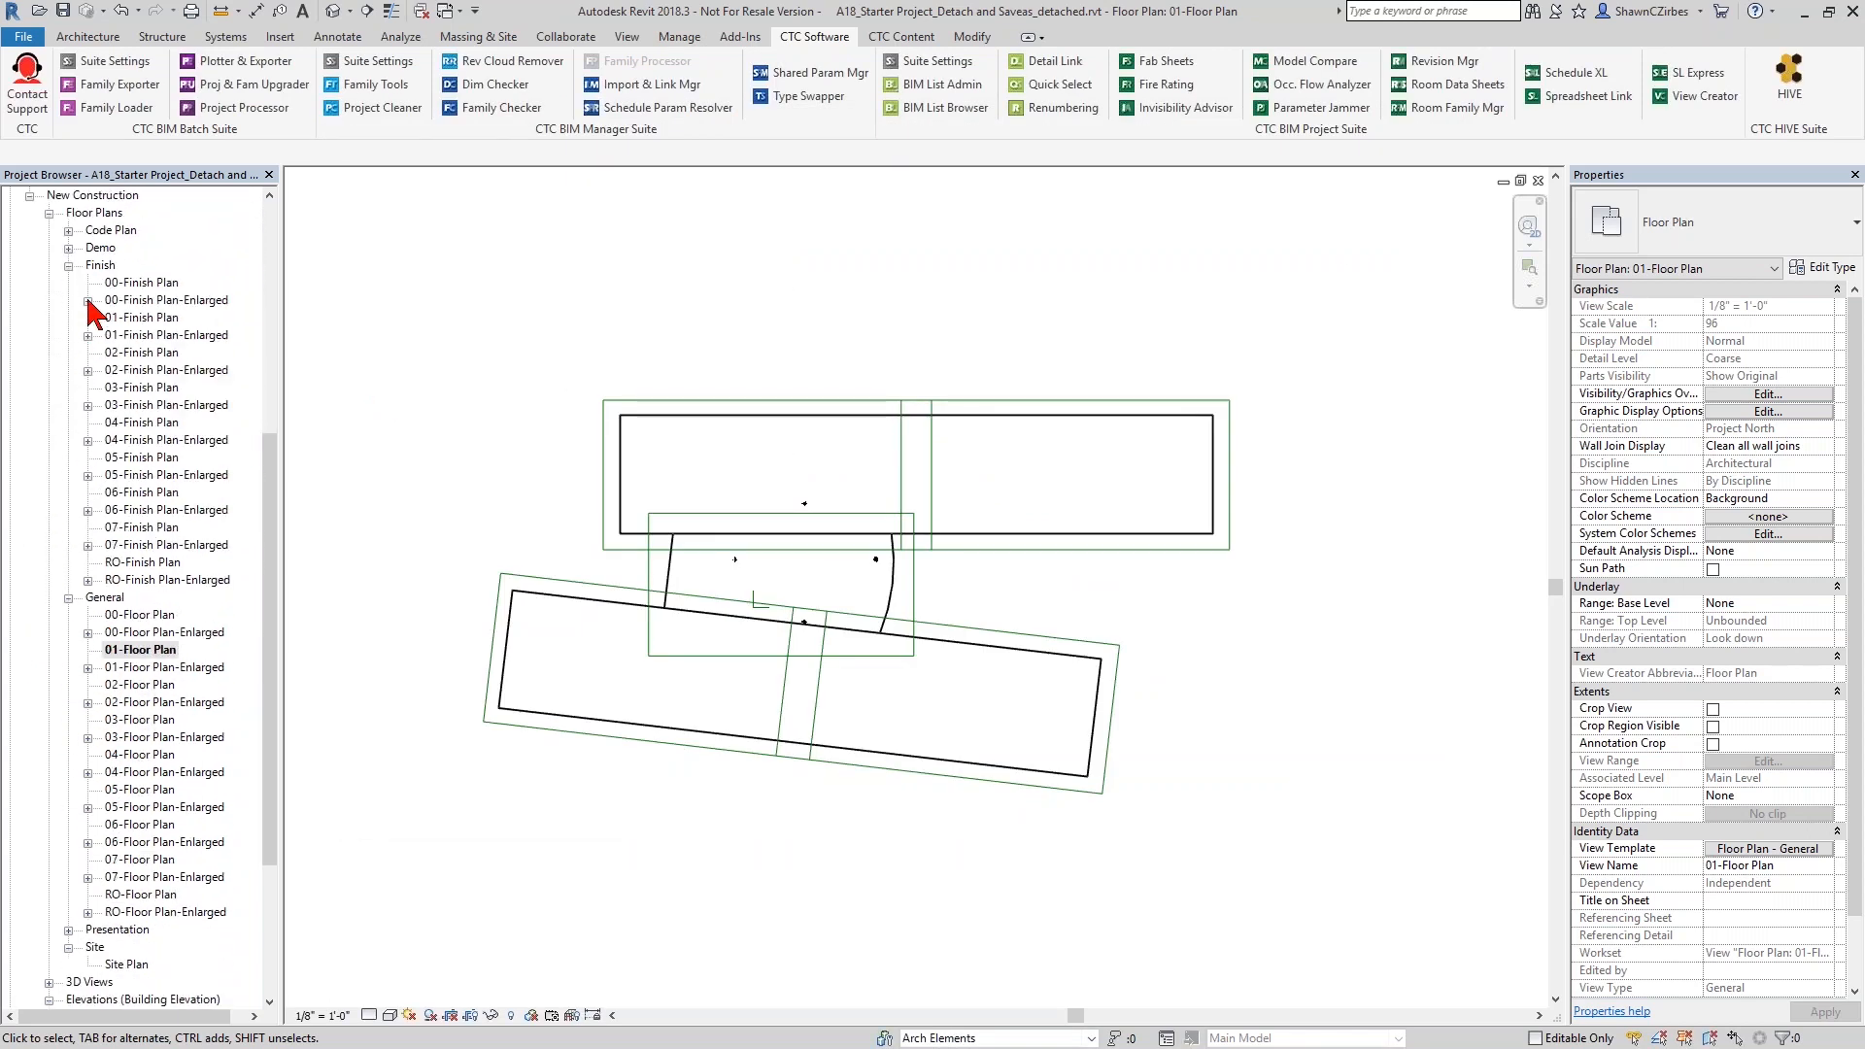
left_click(87, 335)
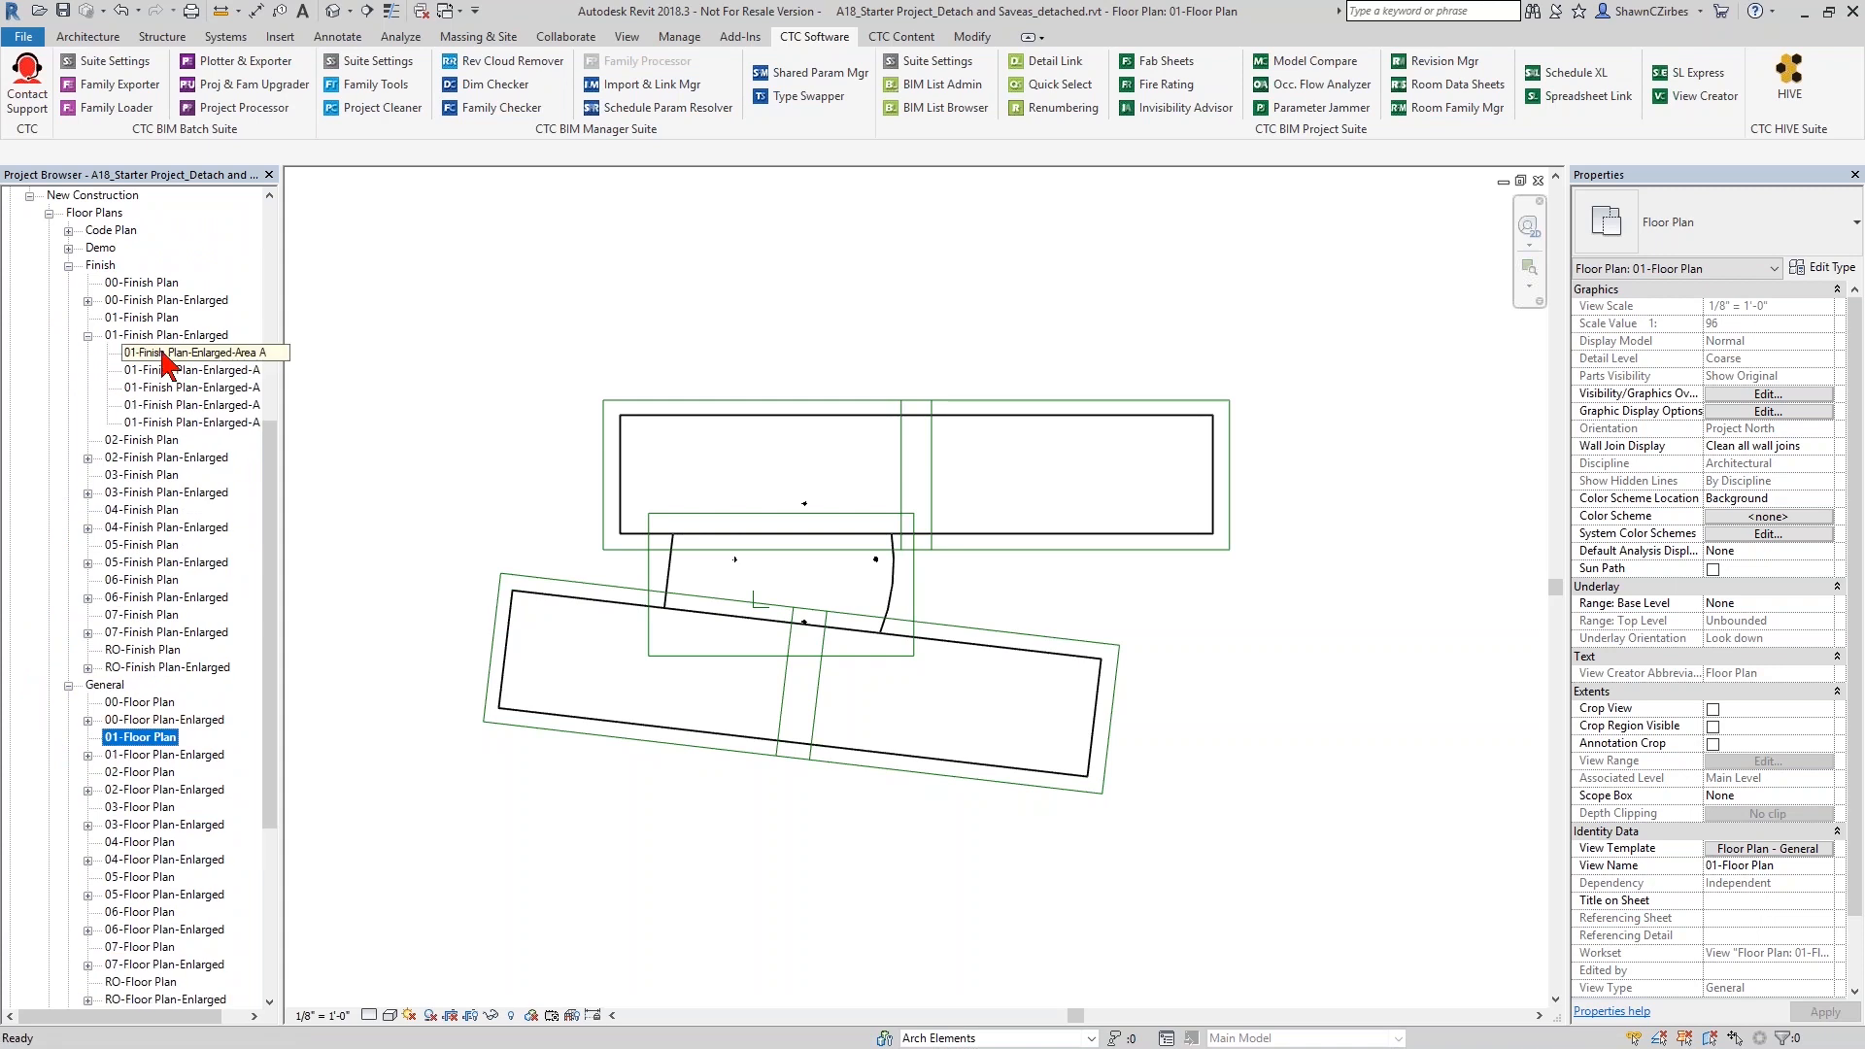
left_click(198, 406)
scroll(92, 728, "down", 4)
left_click(87, 546)
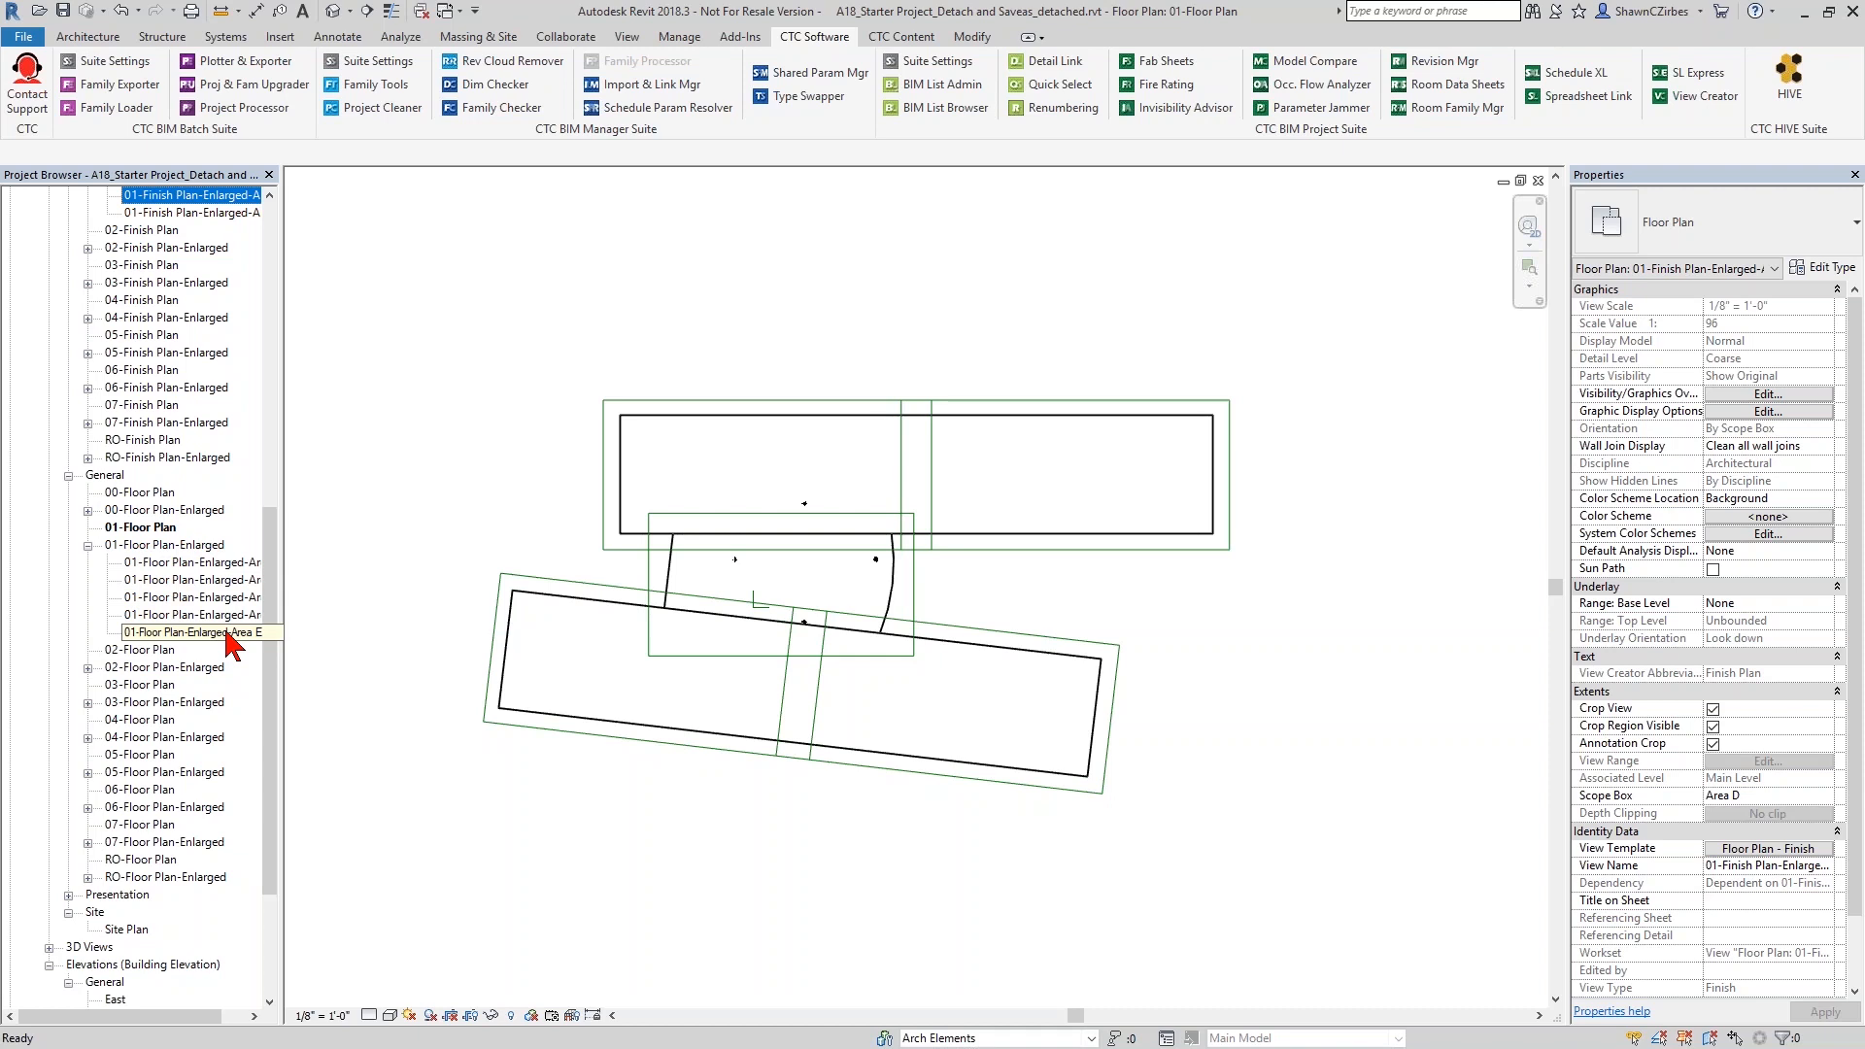
left_click(216, 619)
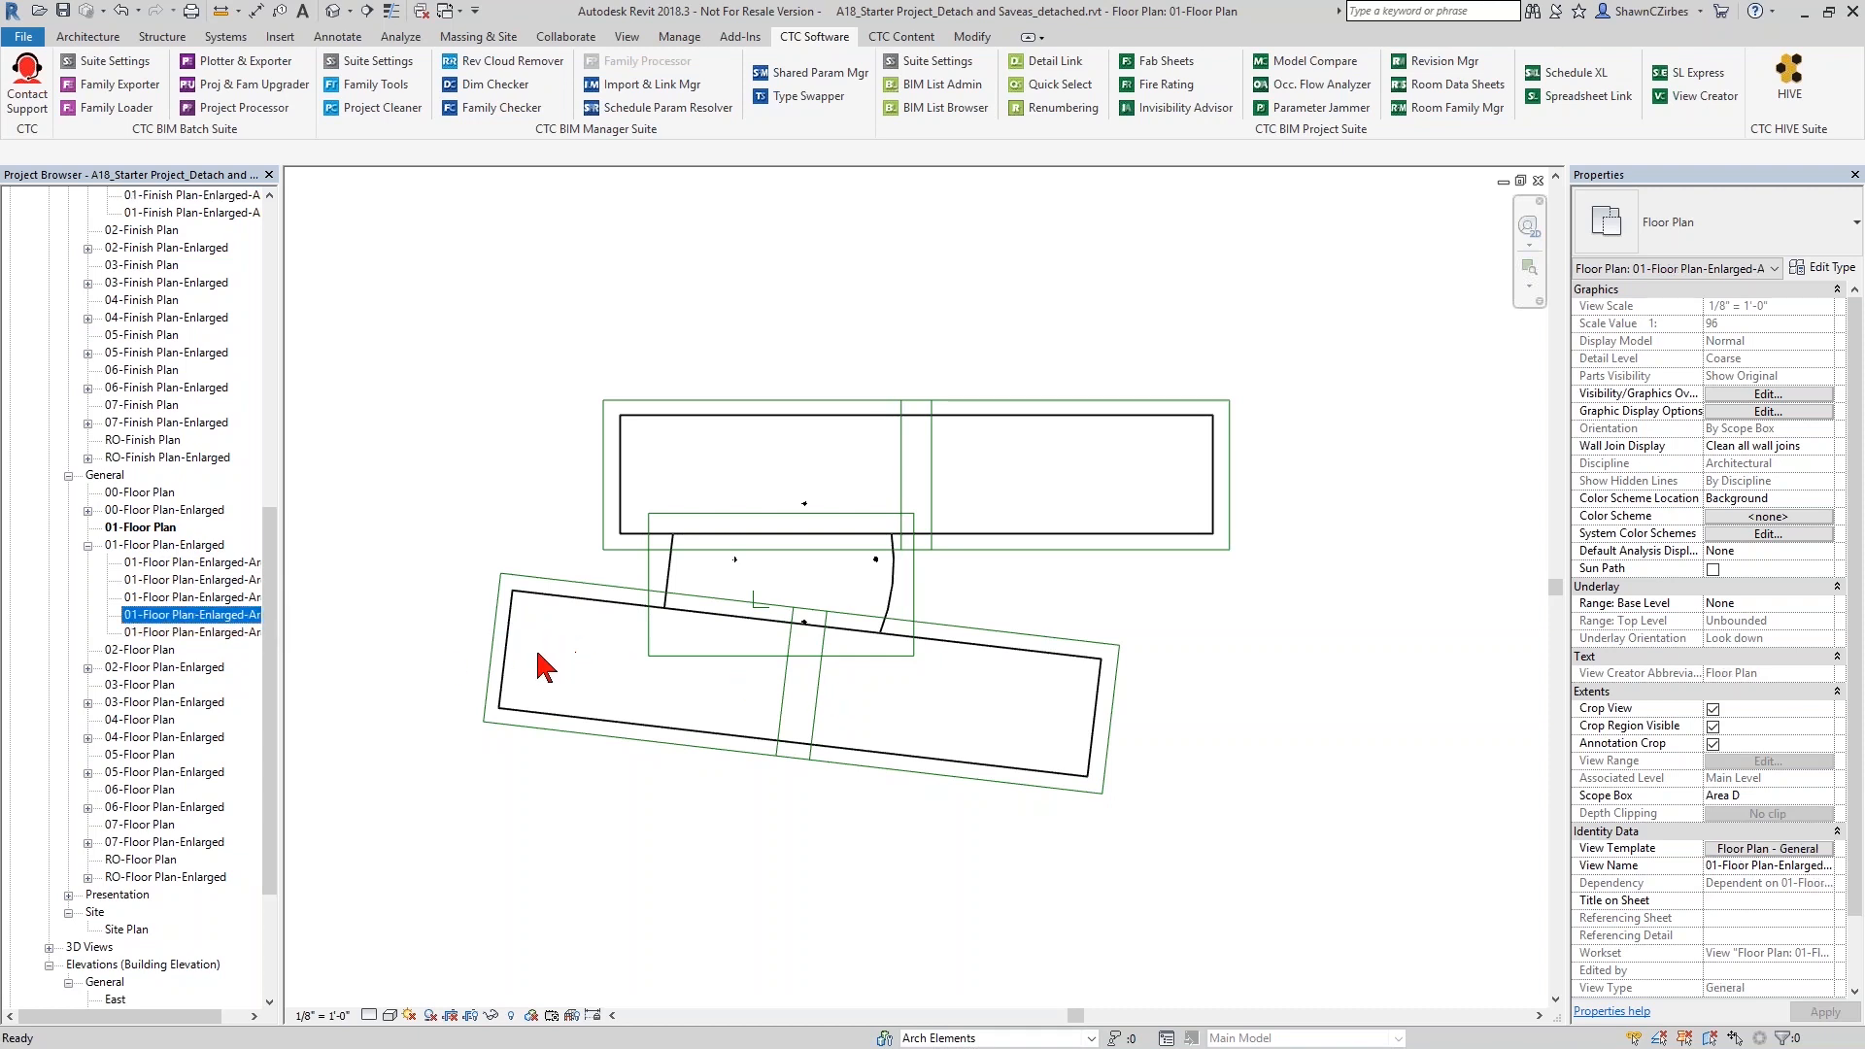
double_click(208, 618)
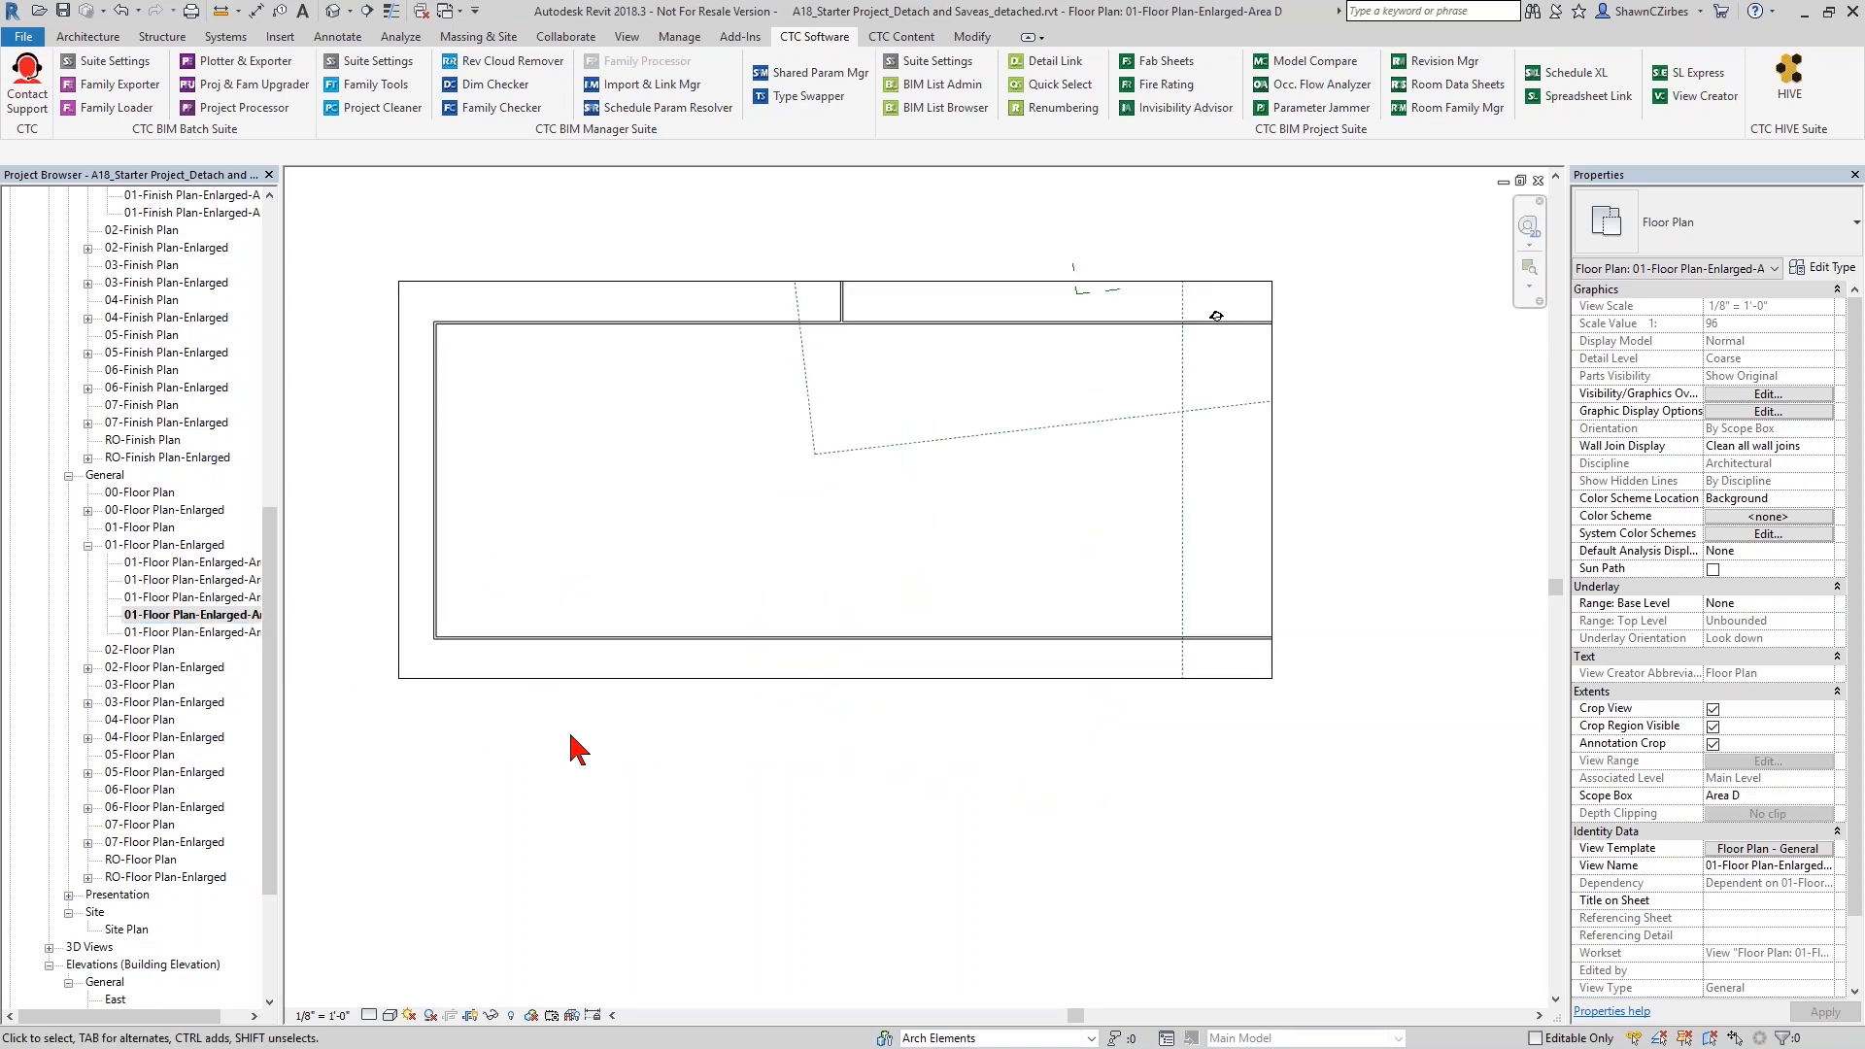
- Draw a horizontal Generic - 12" wall inward from Area D's left exterior wall and continue it diagonally to the upper exterior wall
key("w")
key("a")
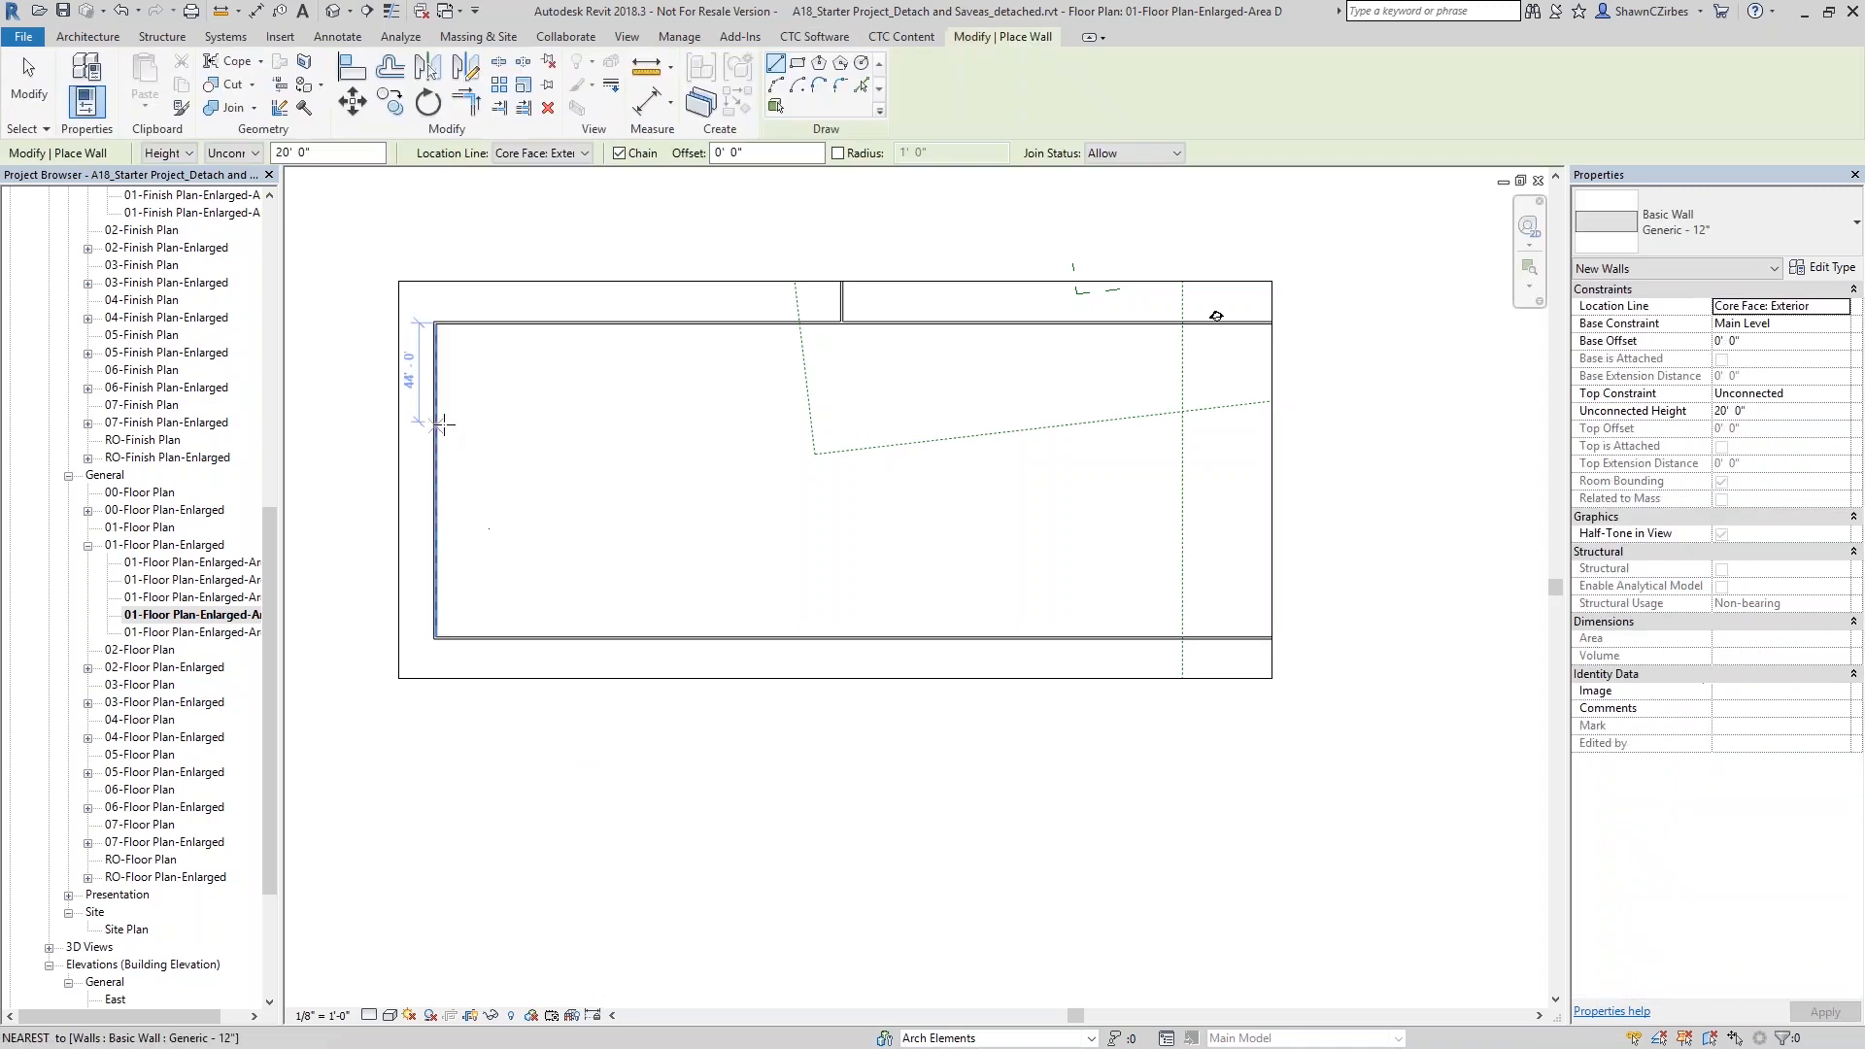
left_click(435, 440)
left_click(642, 440)
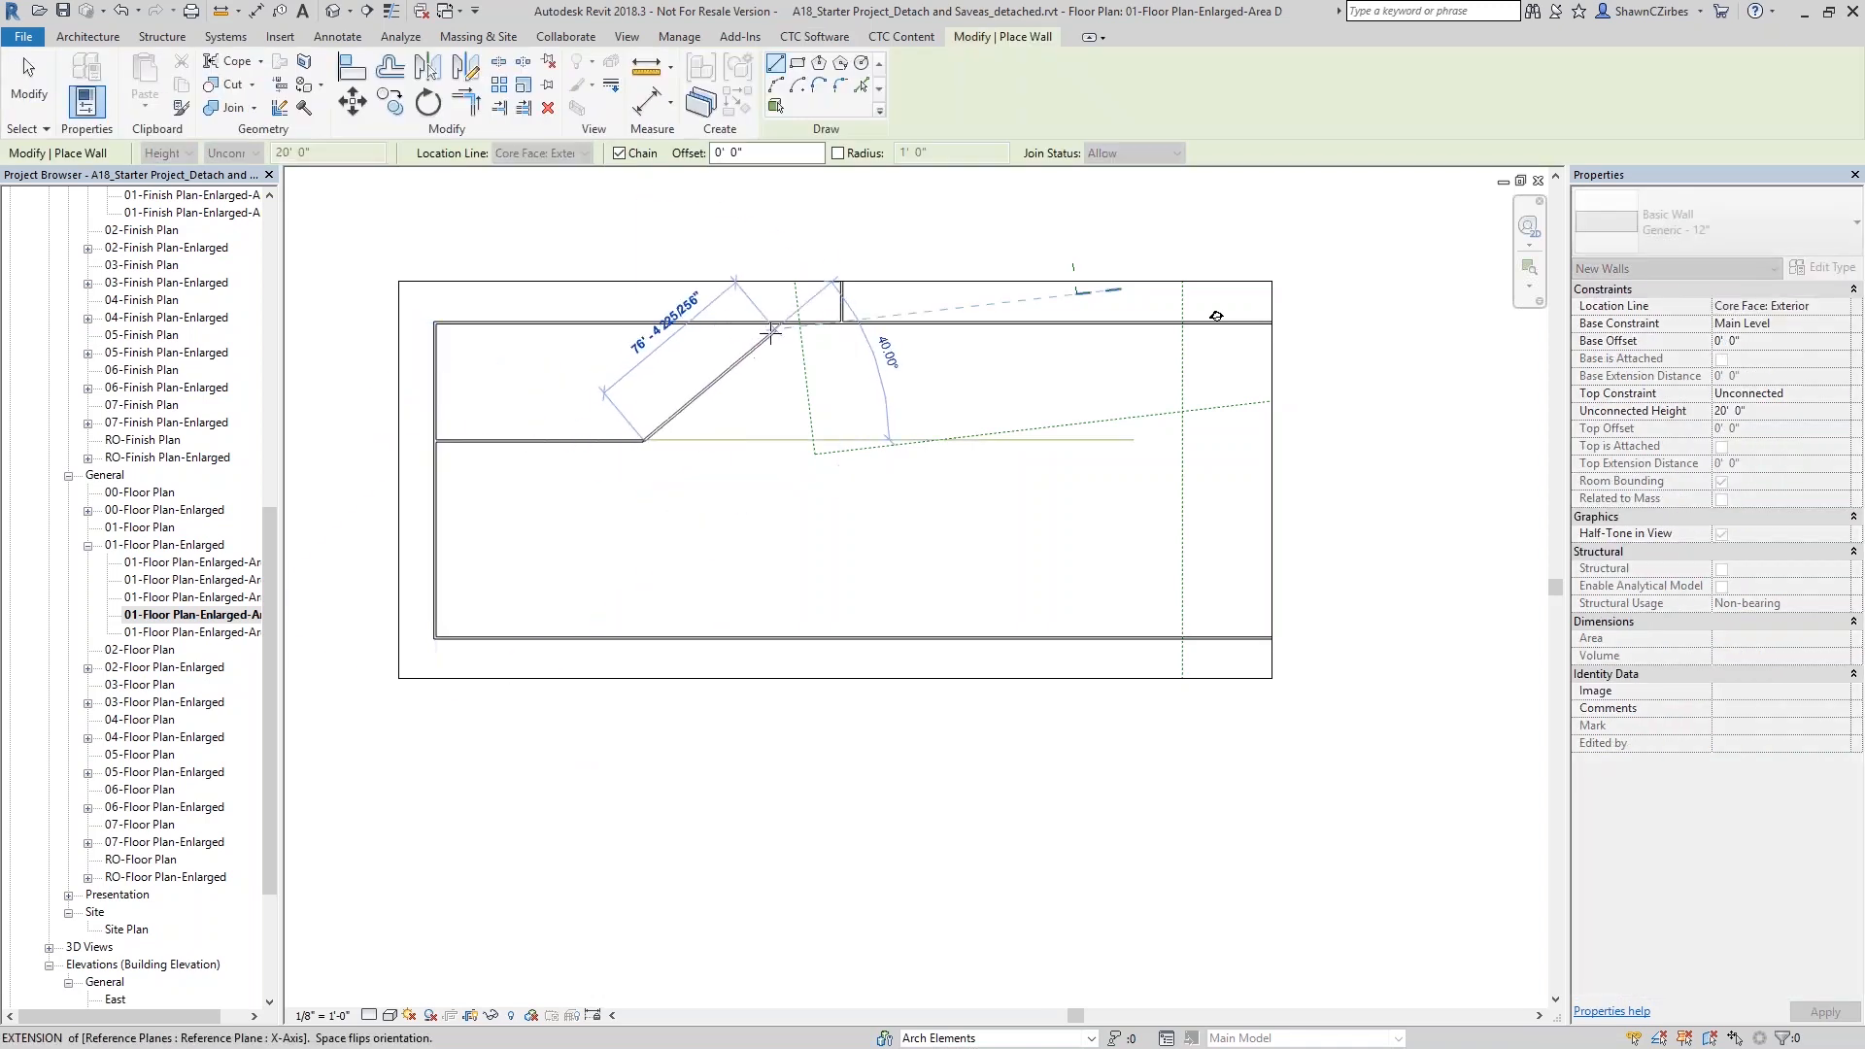
left_click(759, 322)
key("Escape")
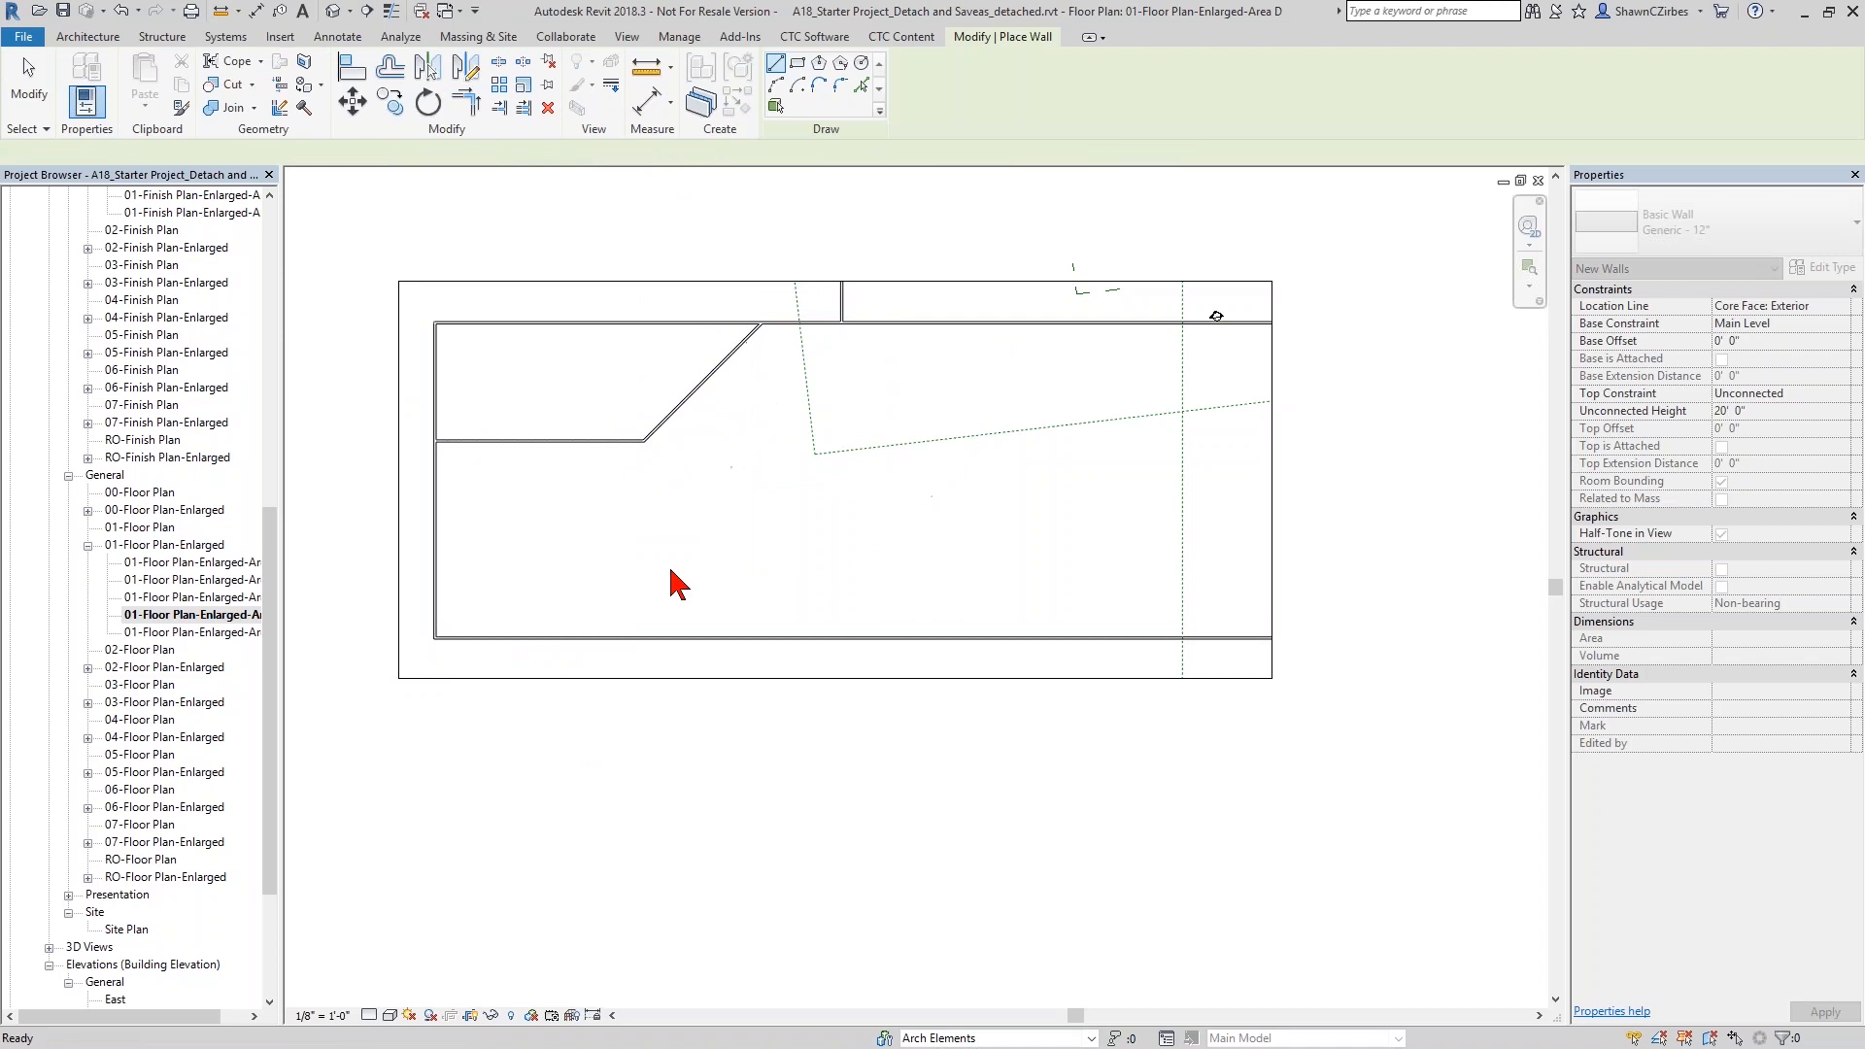
- Return to the overall 01-Floor Plan view and inspect the new walls and scope boxes there
double_click(157, 529)
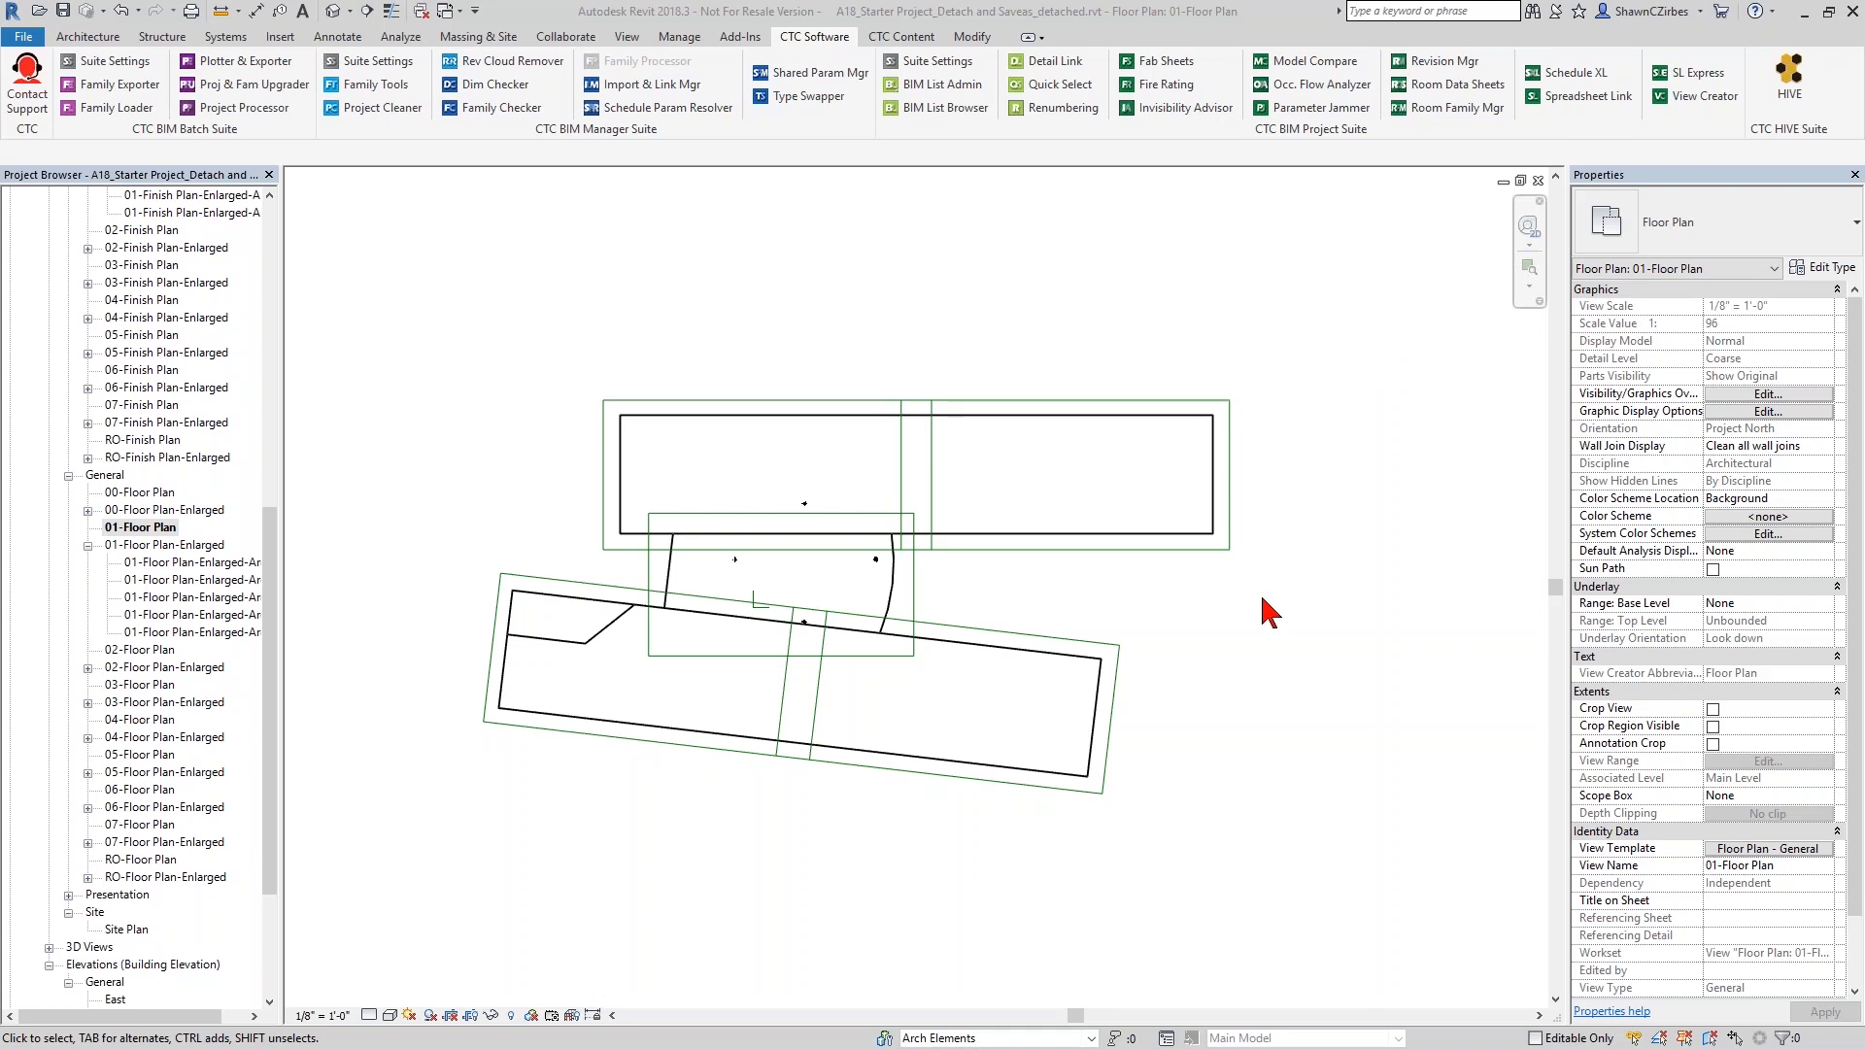
scroll(794, 604, "up", 4)
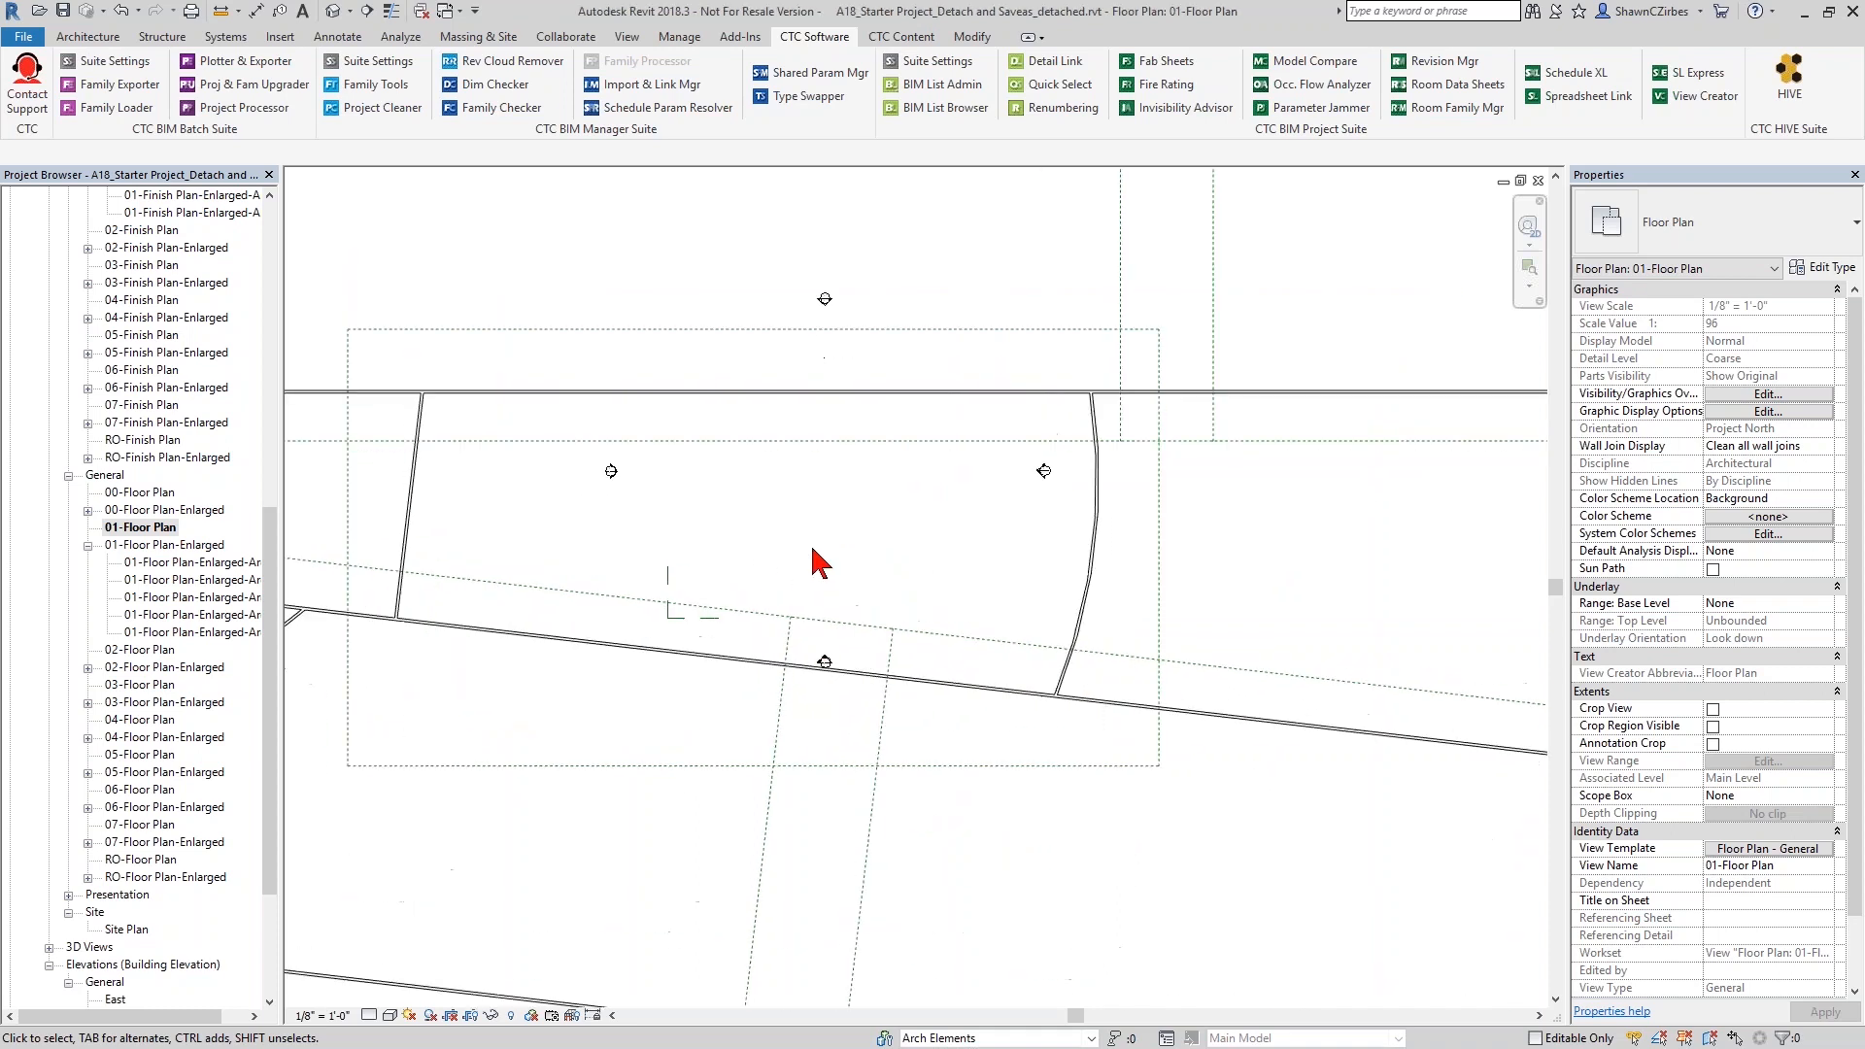
scroll(824, 303, "down", 4)
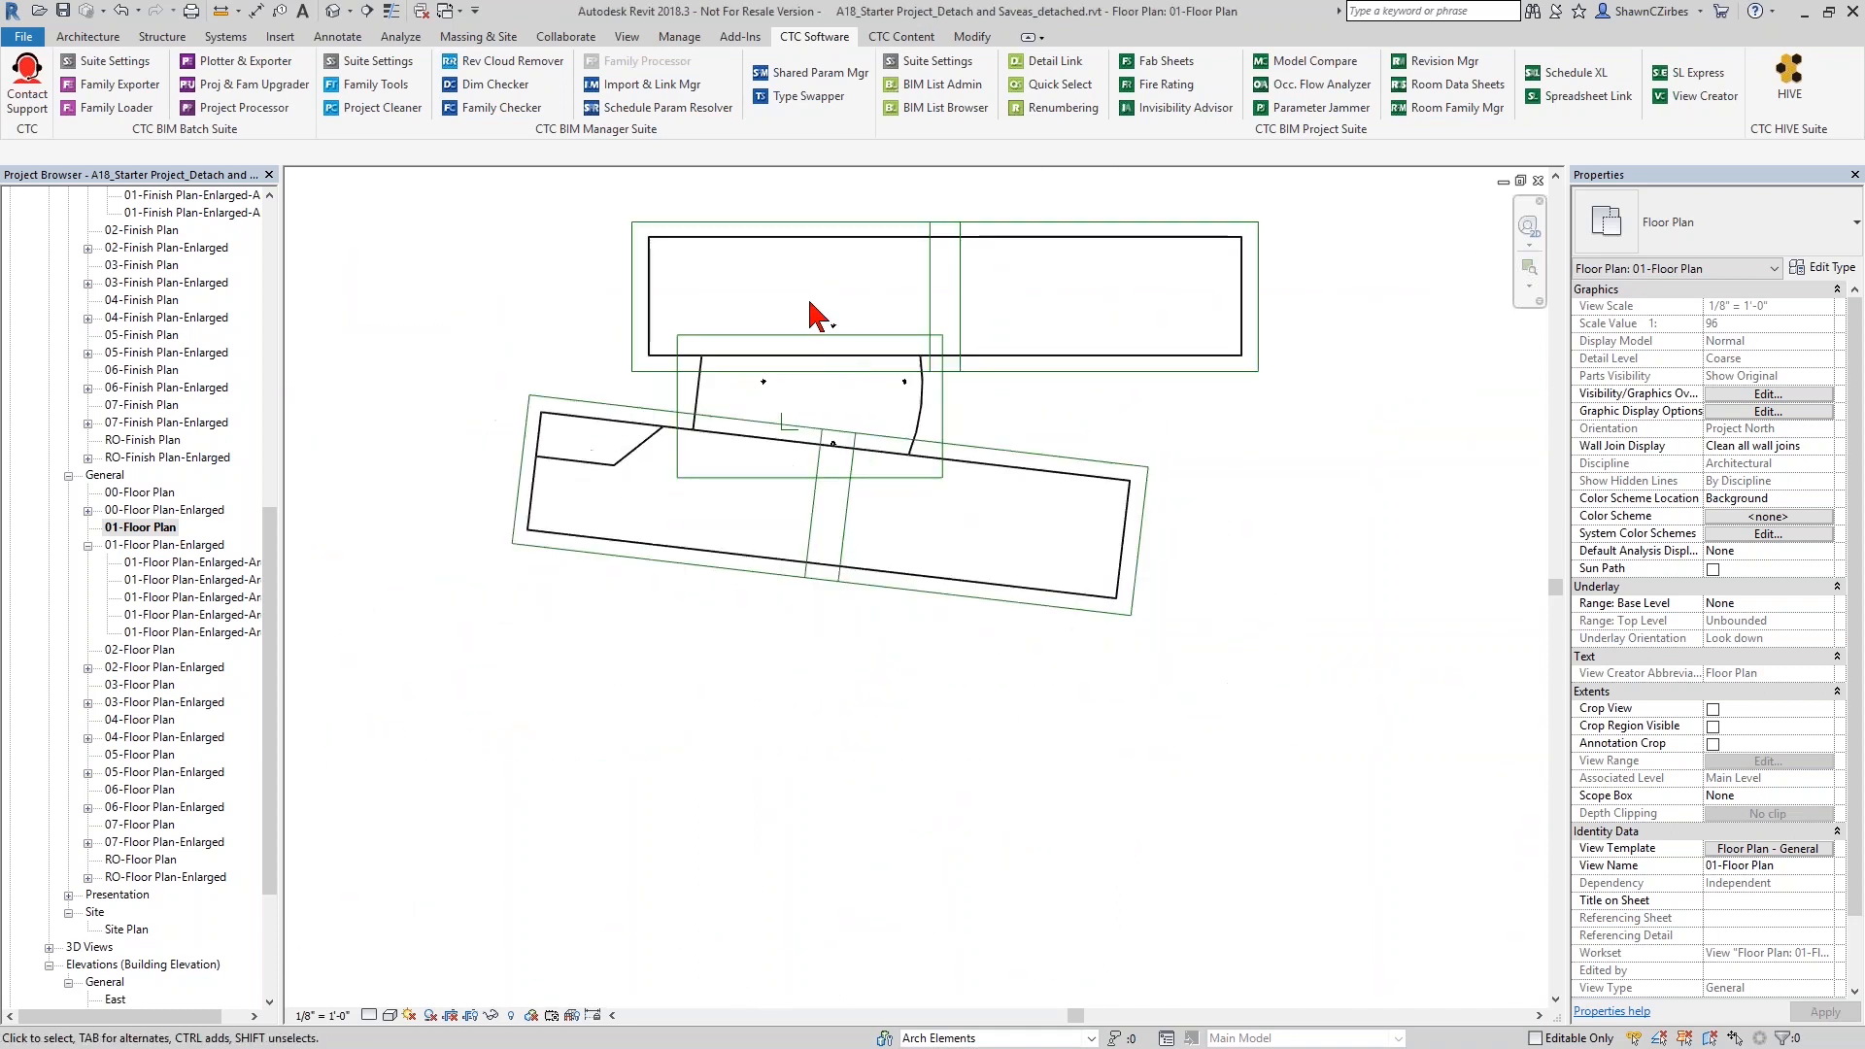
- Move the North, East, West and South elevation markers from inside the building to outside its walls on their respective sides
left_click(840, 335)
left_click(932, 221, "ctrl")
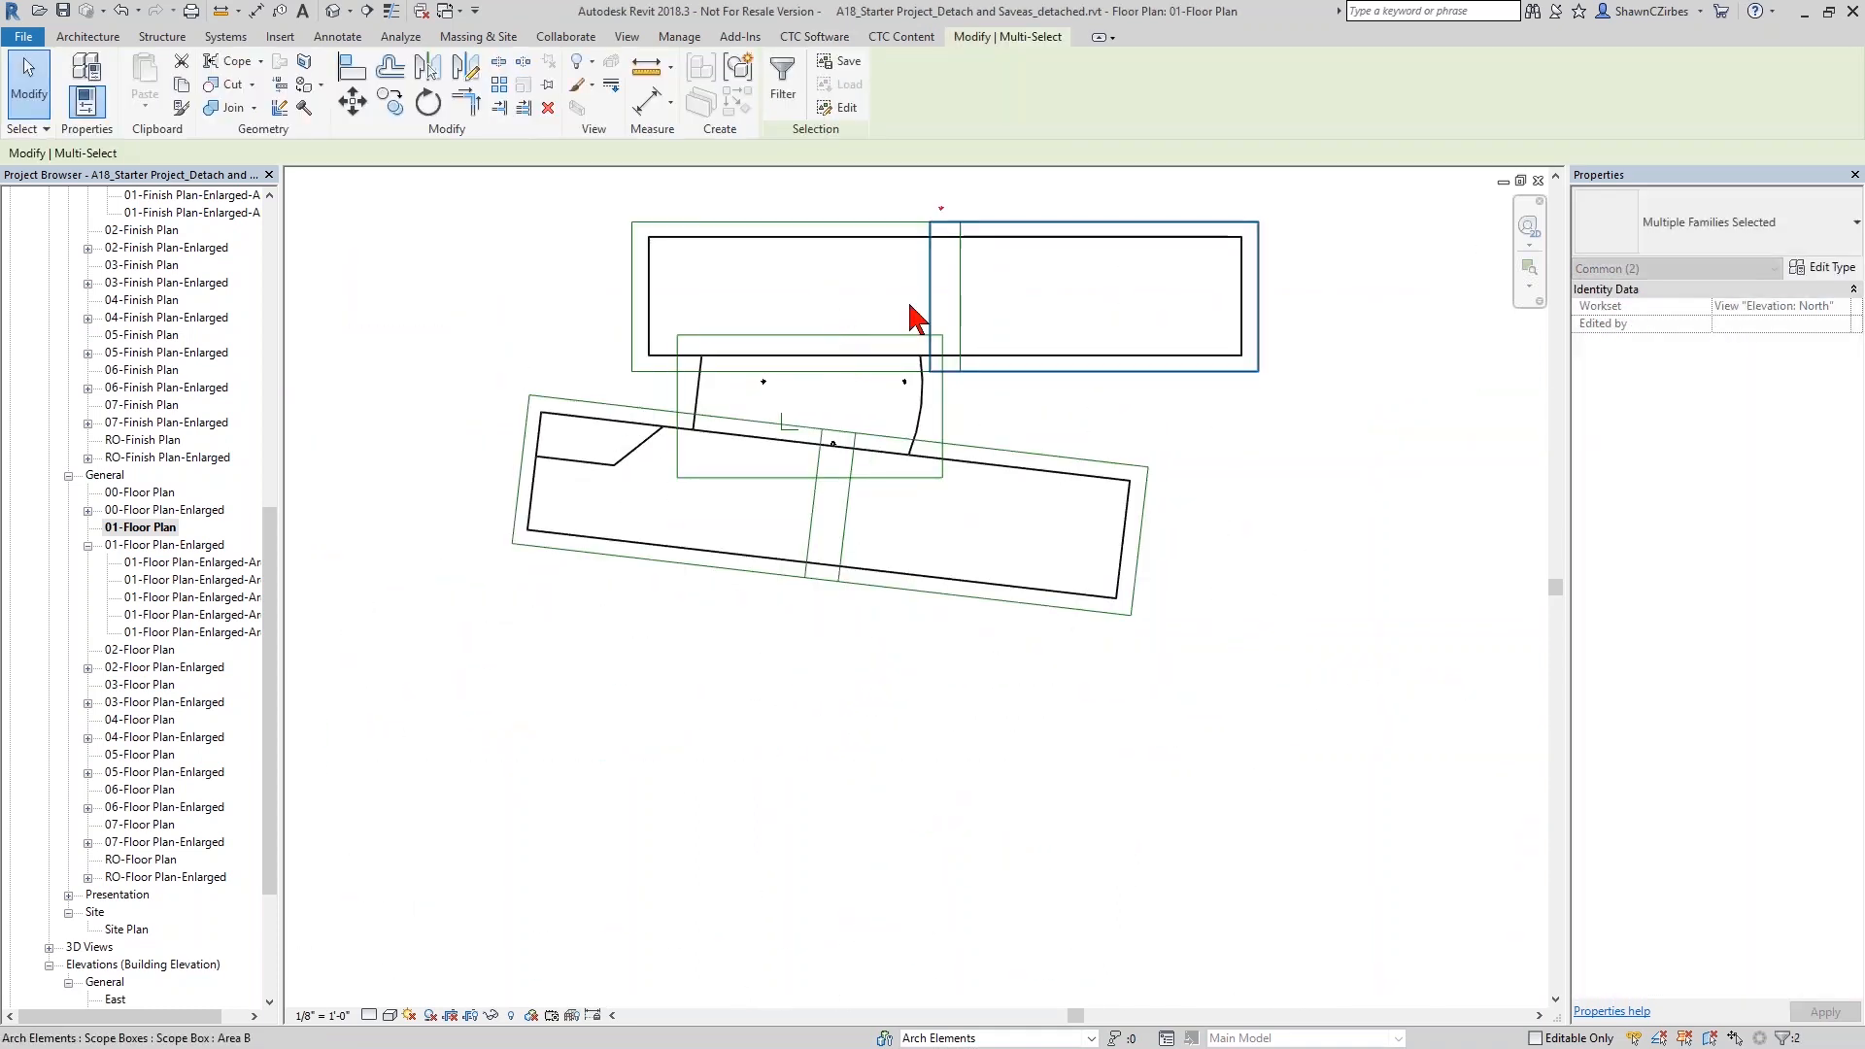
left_click(879, 336)
left_click(878, 303)
left_click_drag(878, 302, 938, 458)
left_click_drag(1284, 418, 1283, 414)
left_click_drag(727, 302, 771, 399)
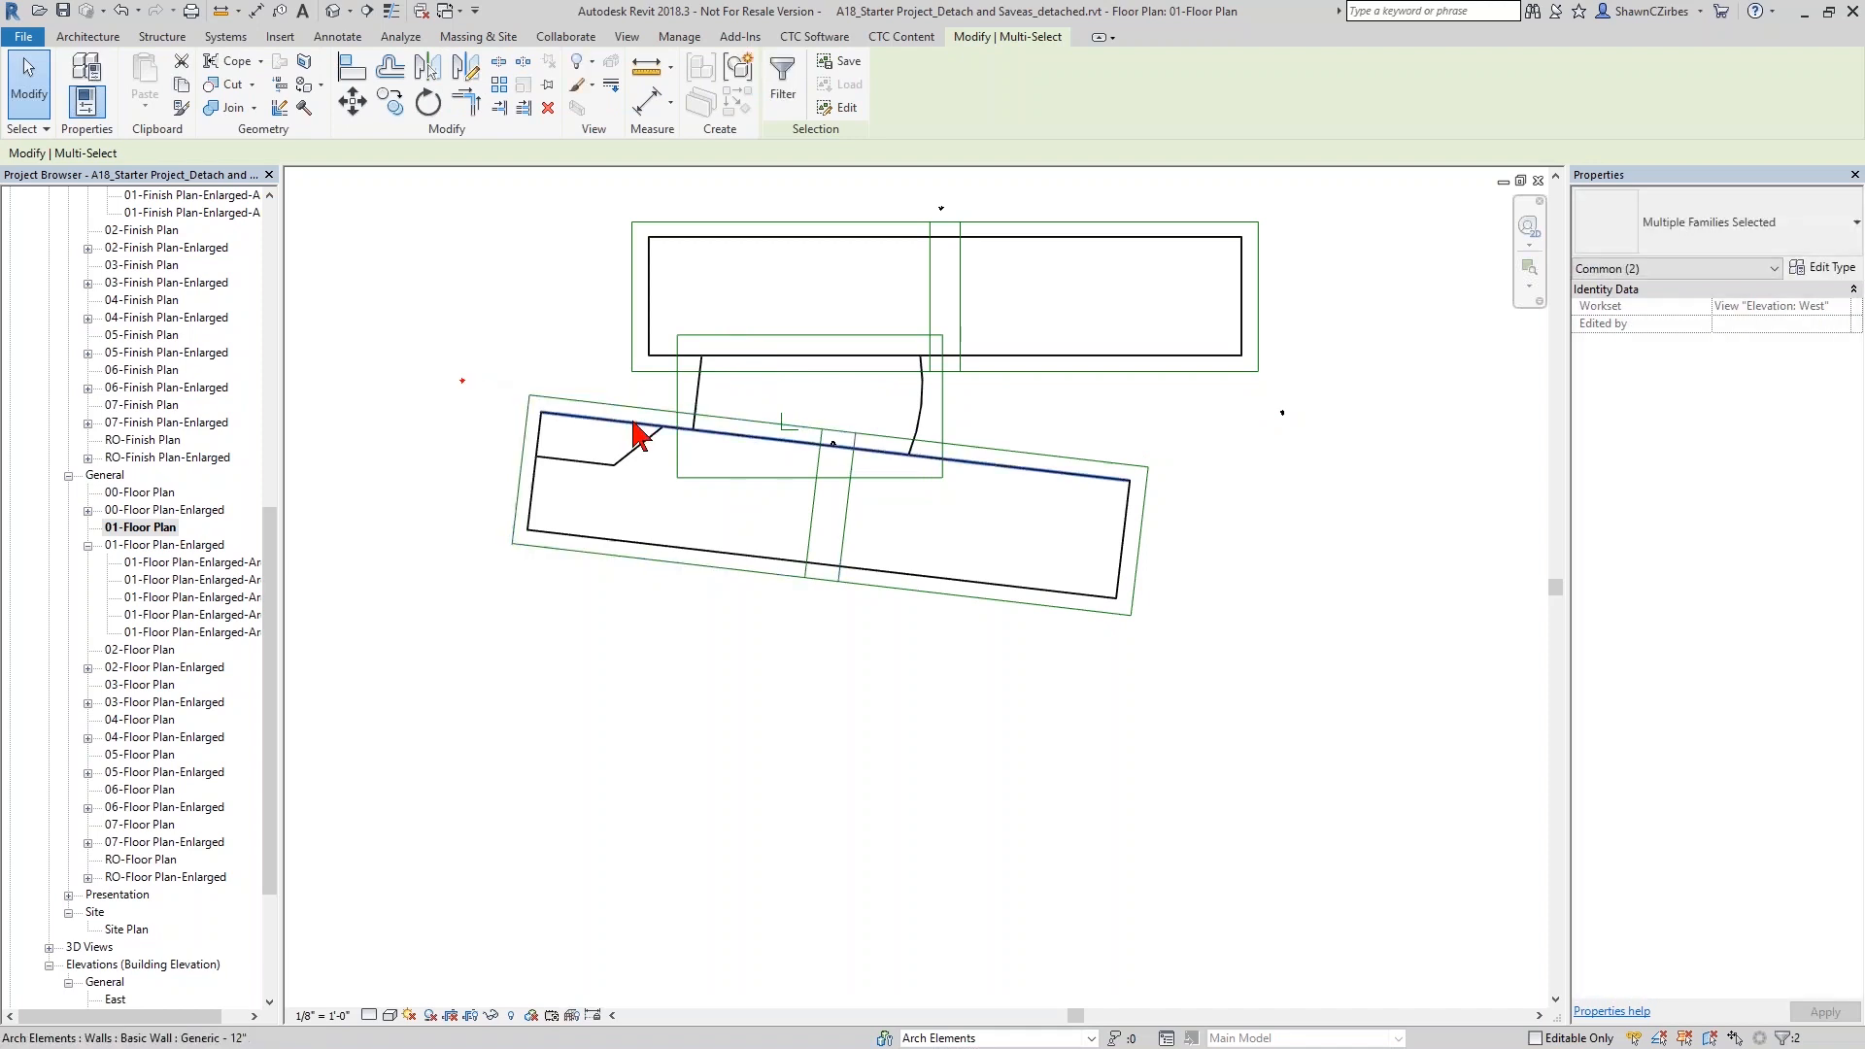
mouse_move(813, 408)
left_mouse_down()
mouse_move(854, 478)
mouse_move(829, 549)
mouse_move(975, 676)
left_mouse_up()
key("Escape")
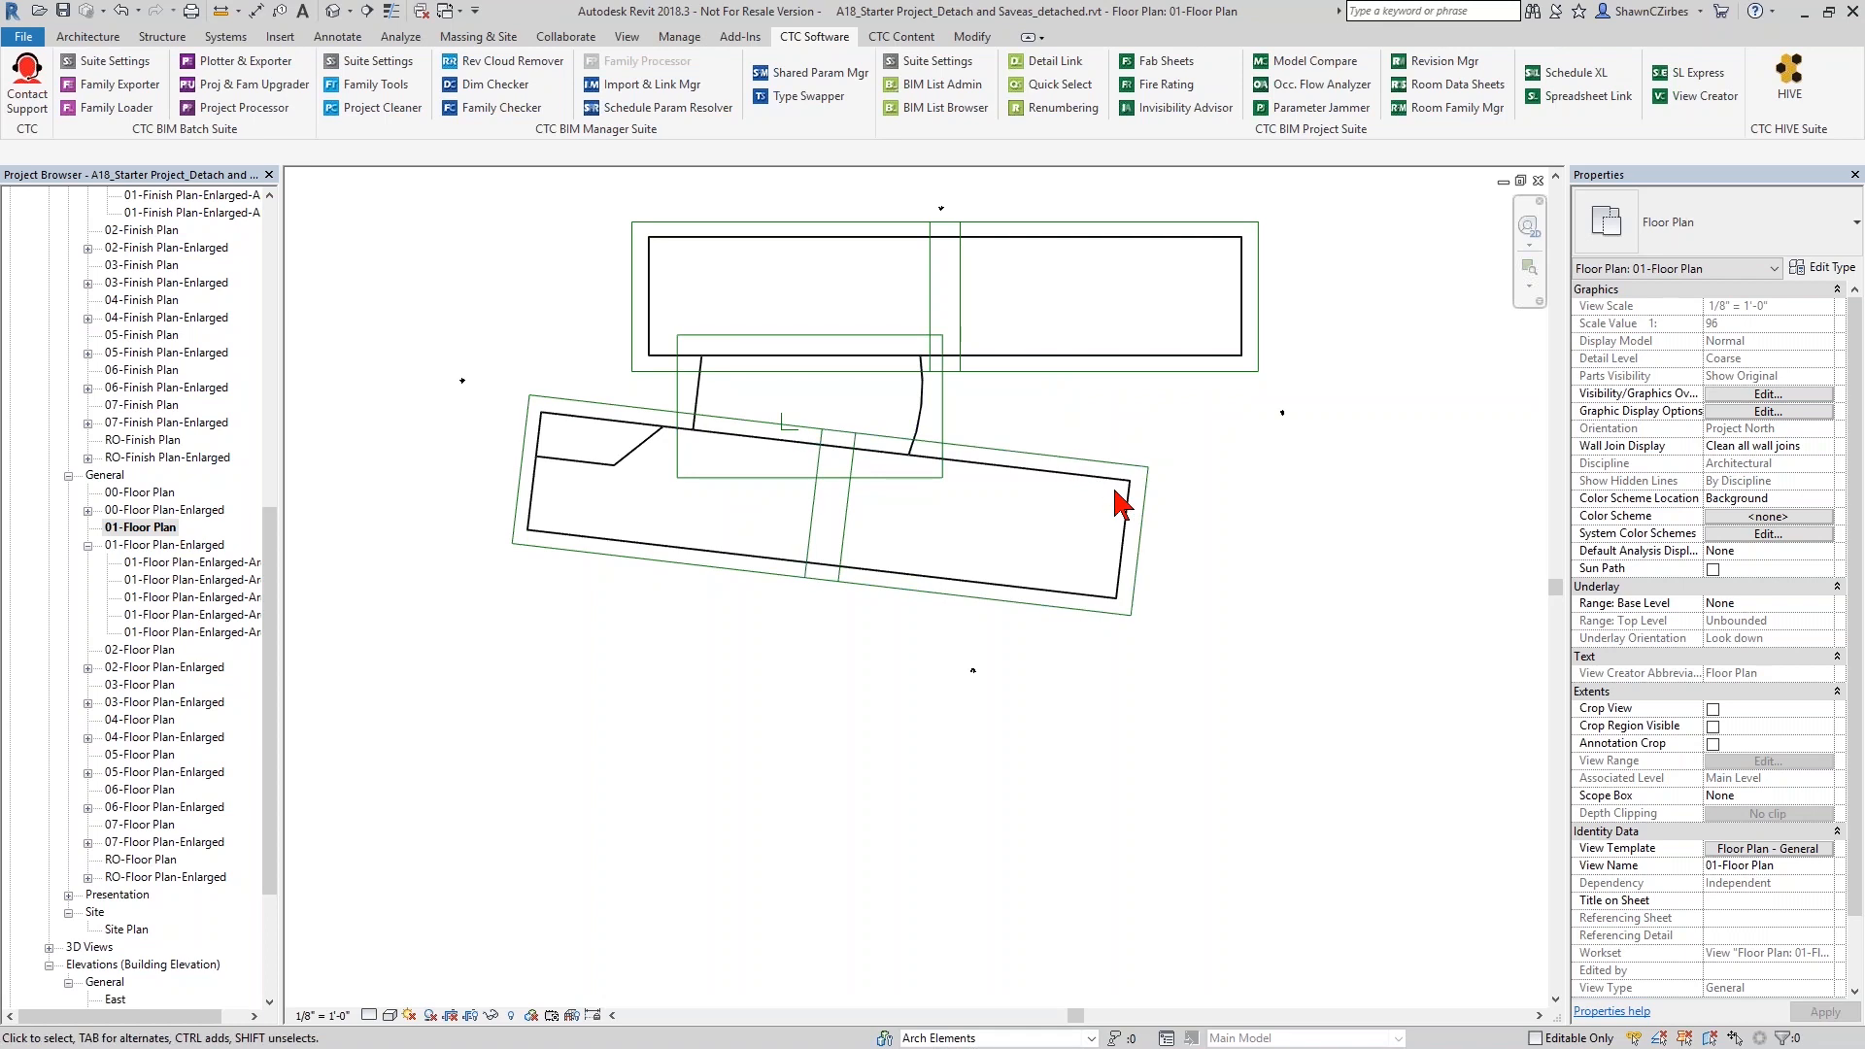
- Collapse the Existing Finish plans and use View Creator to create Existing-phase elevation views for East, North, West and South
left_click_drag(276, 687, 275, 371)
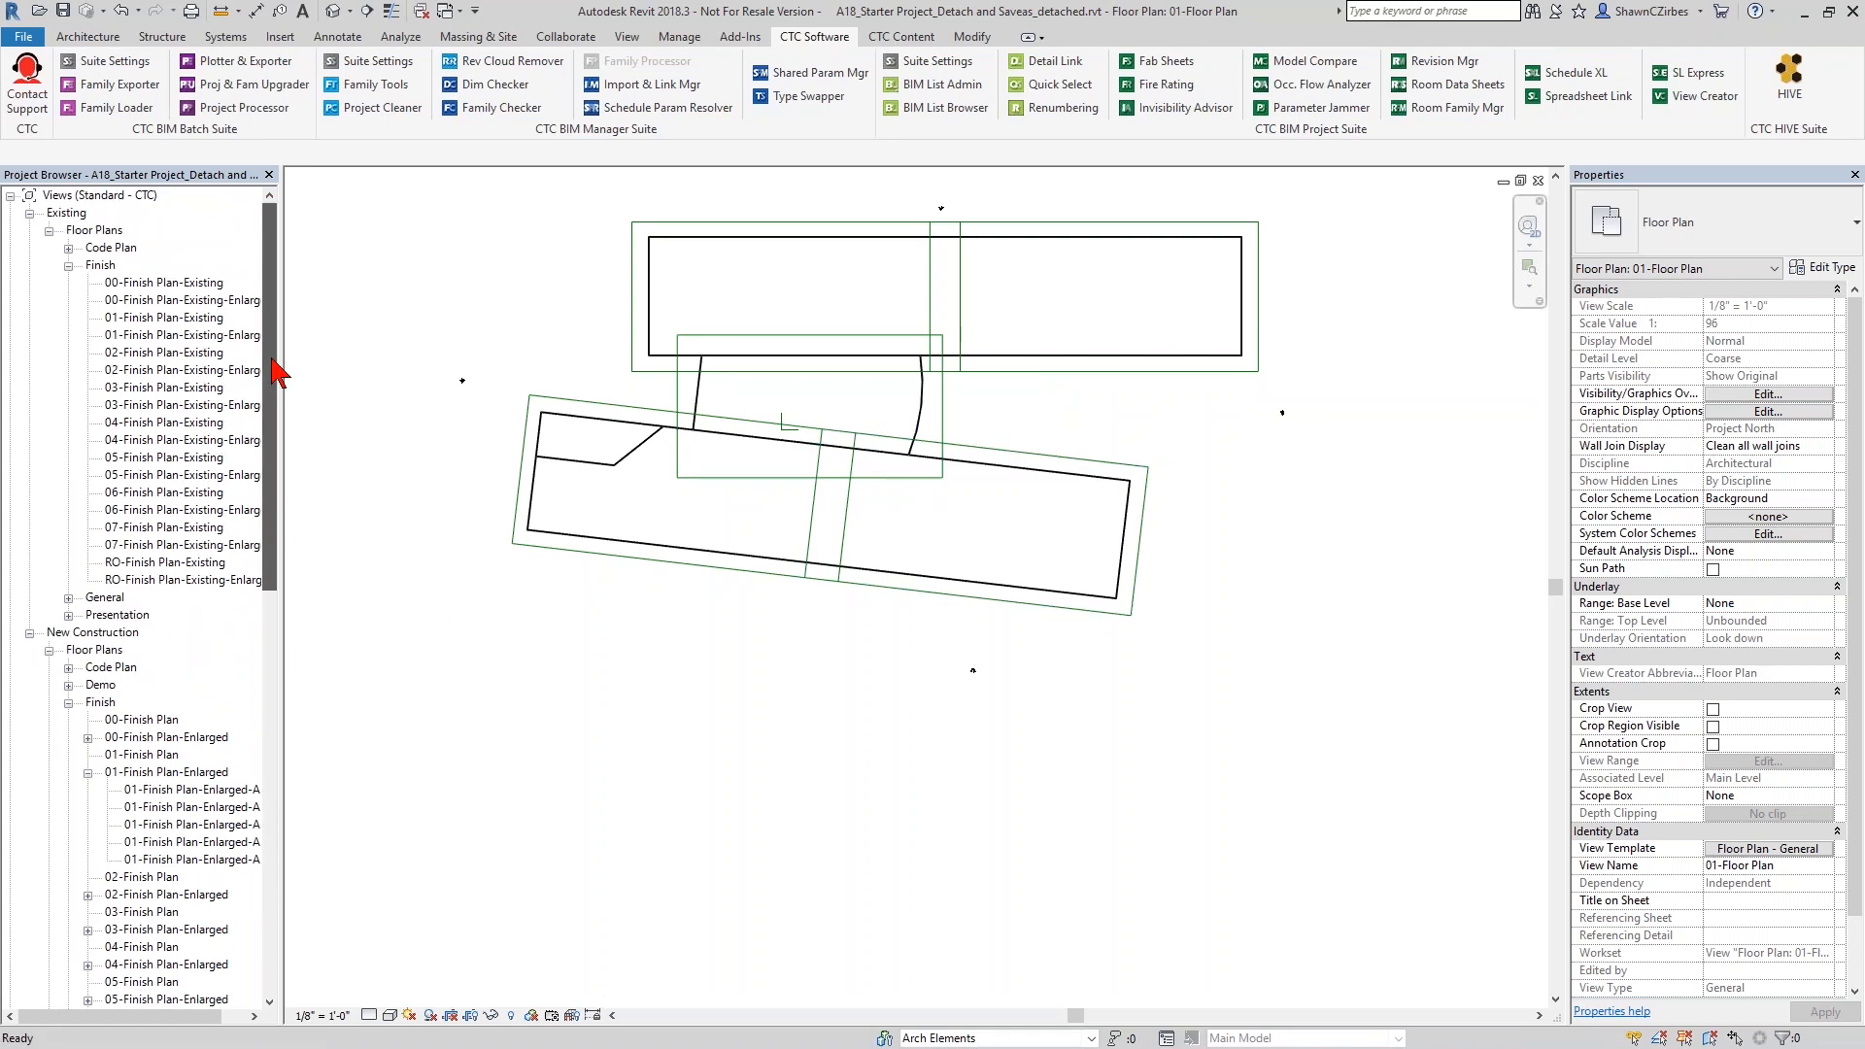
left_click(68, 265)
left_click(90, 233)
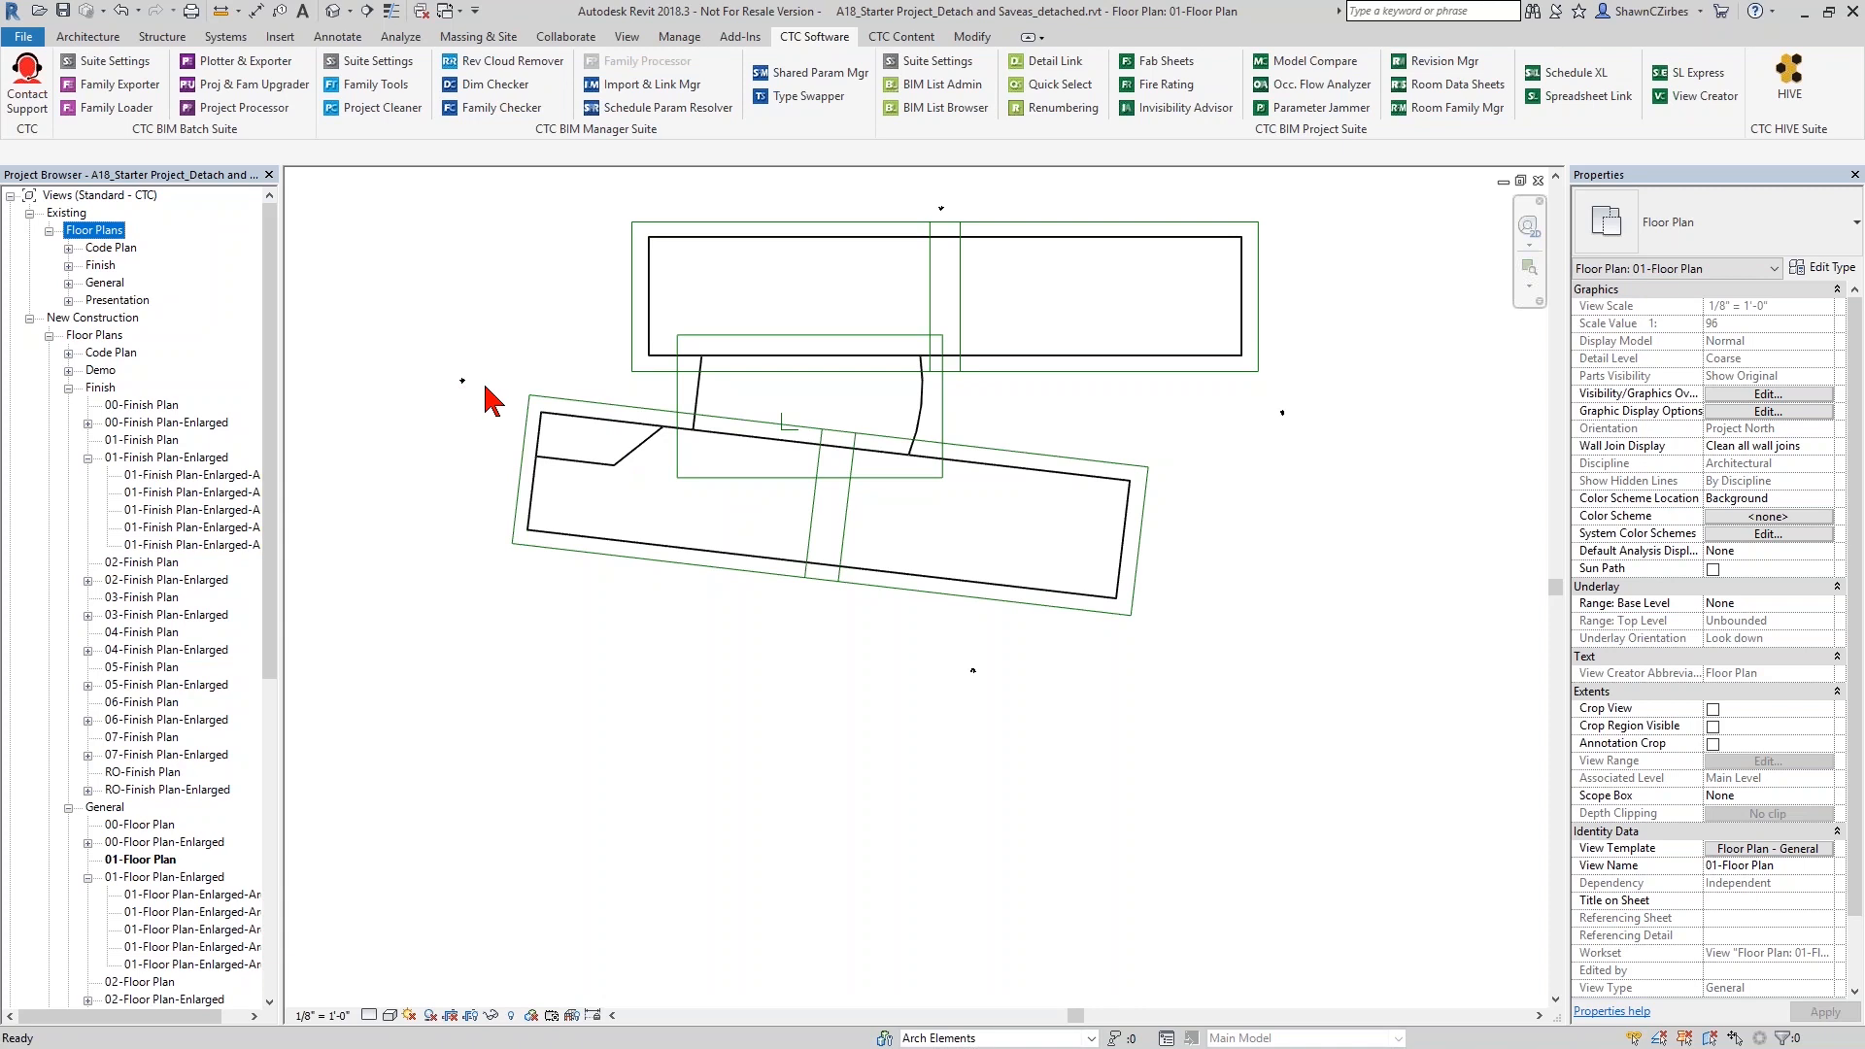
left_click(1695, 97)
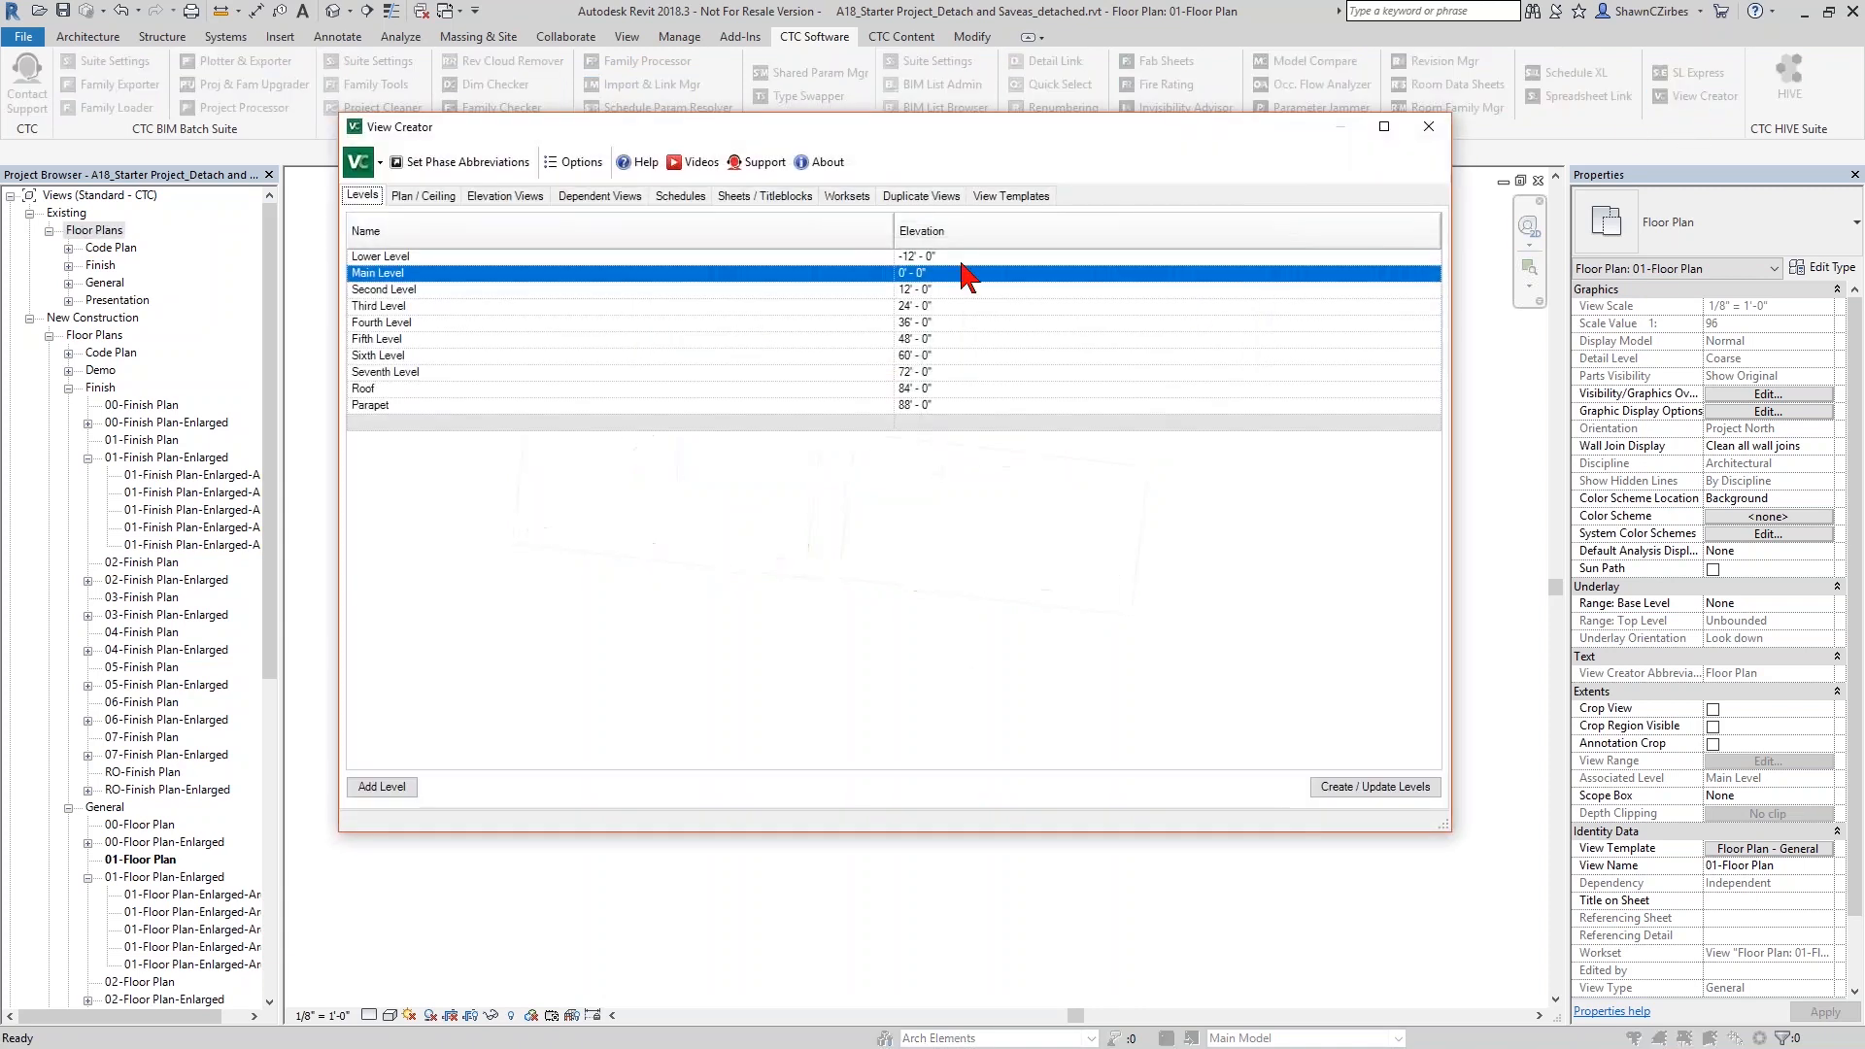
left_click(509, 202)
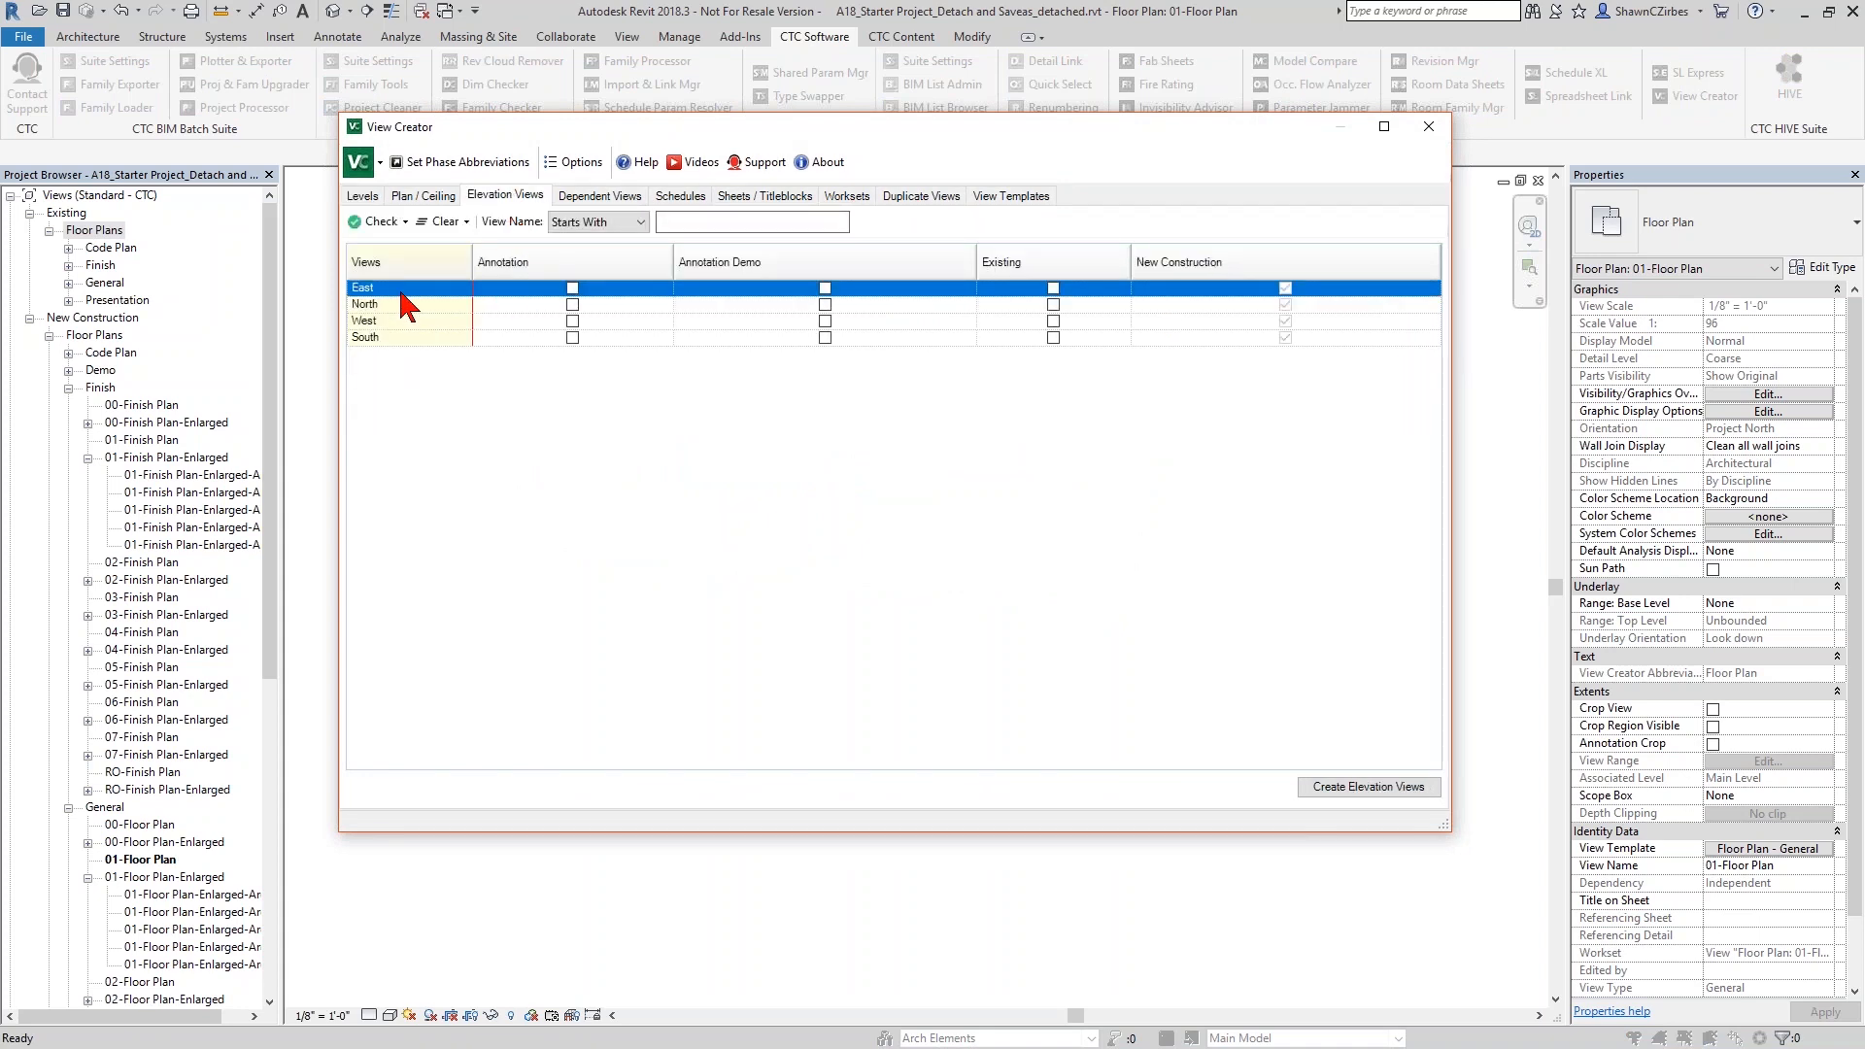
left_click(1053, 288)
left_click(1053, 304)
left_click(1053, 321)
left_click(1053, 337)
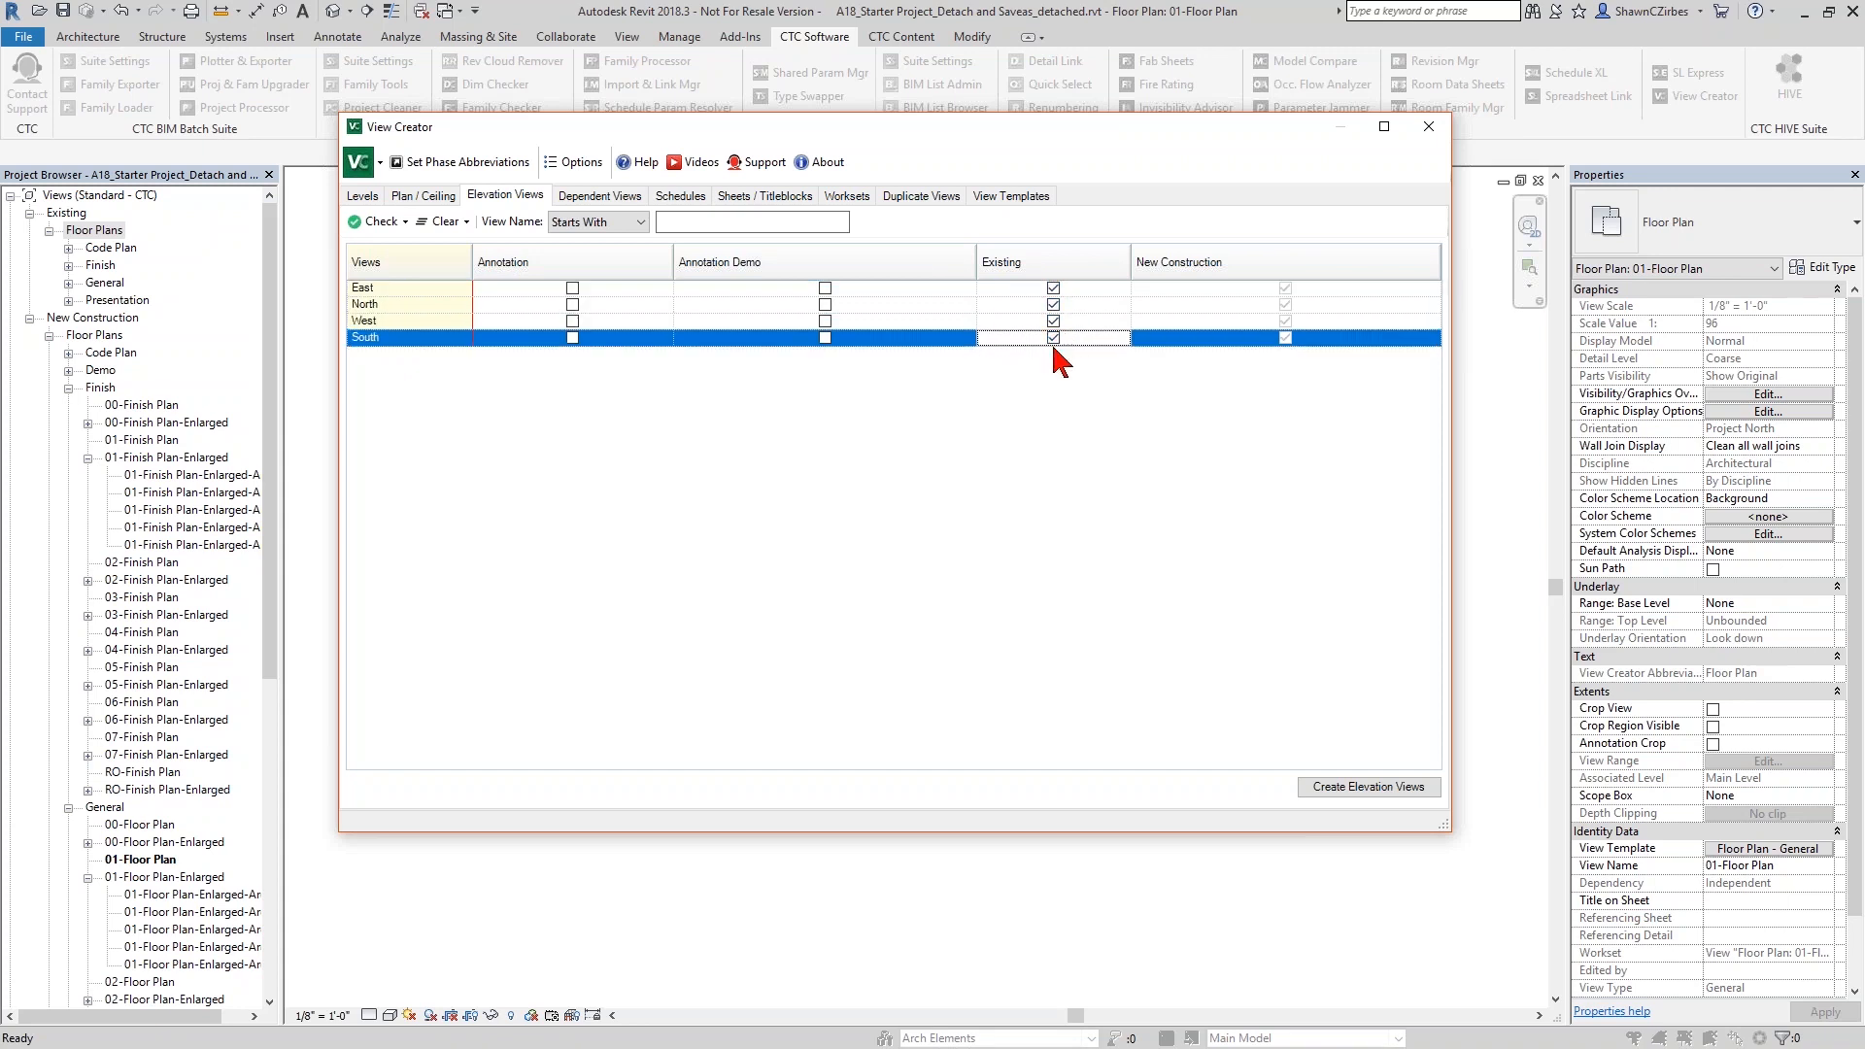
left_click(1369, 788)
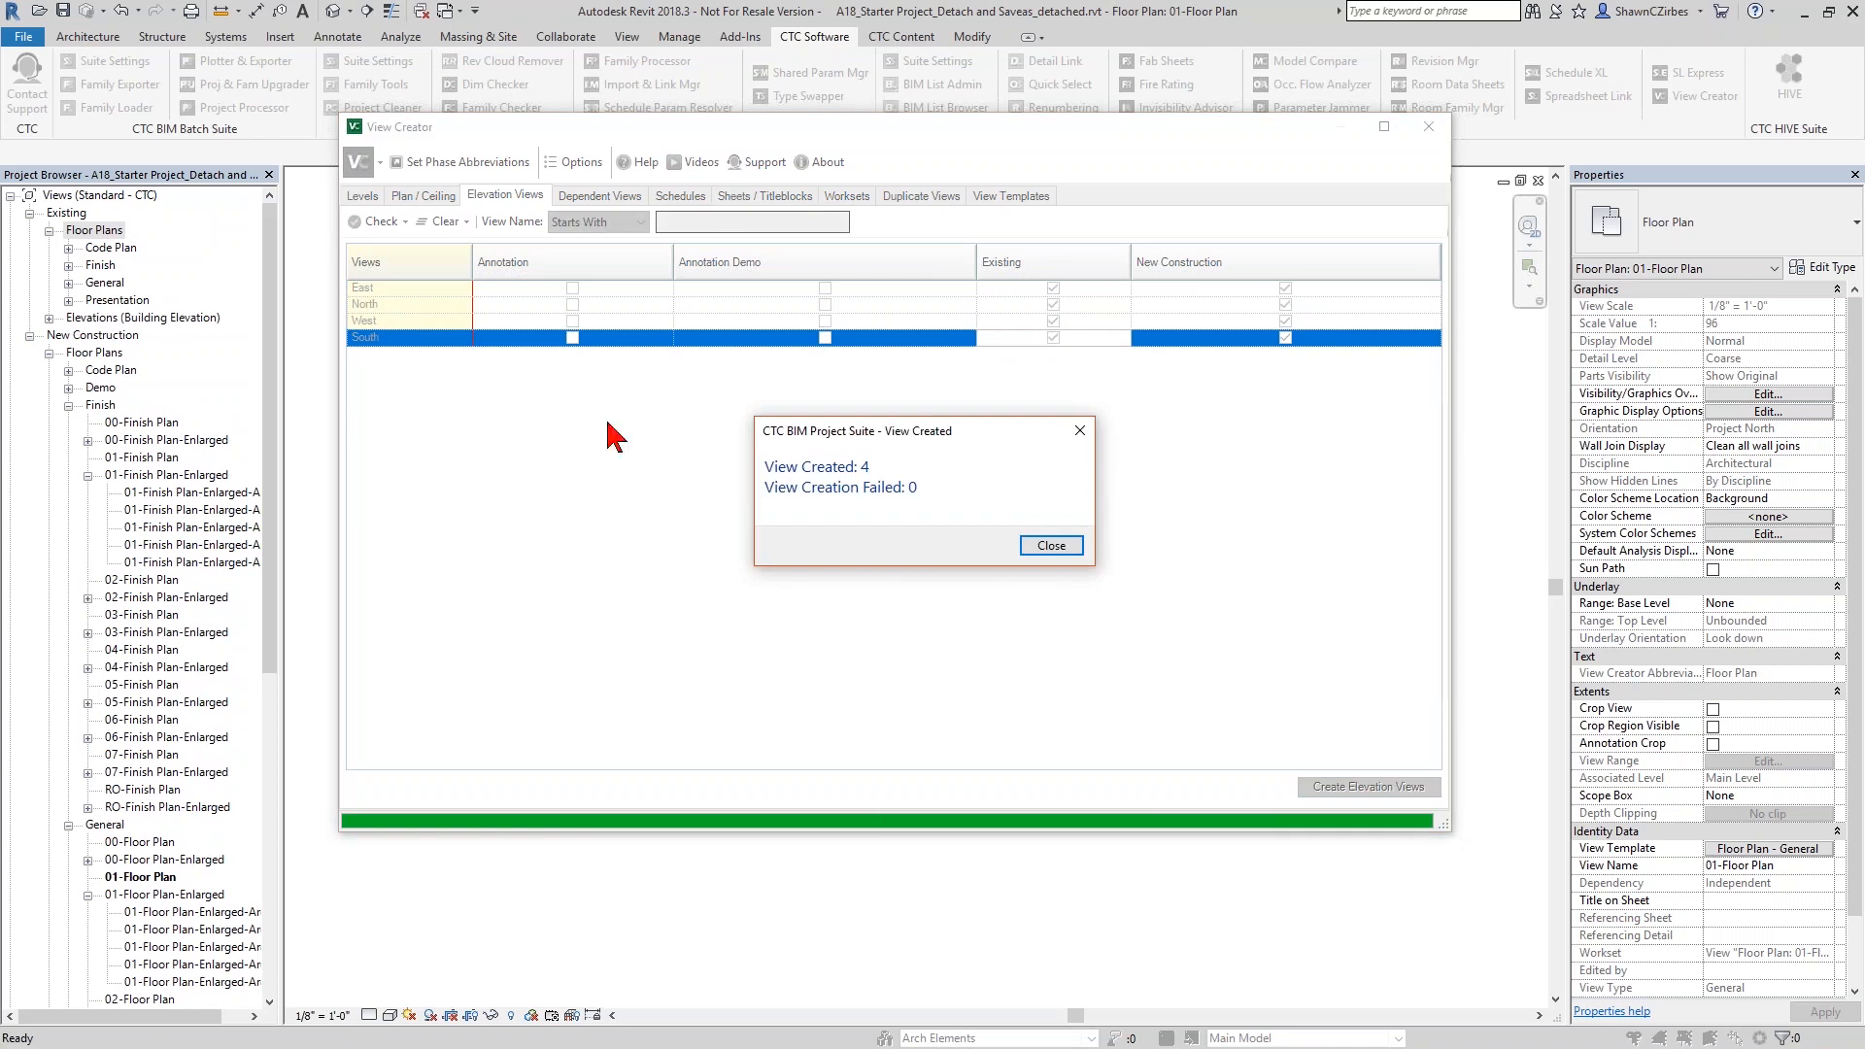
left_click(1051, 544)
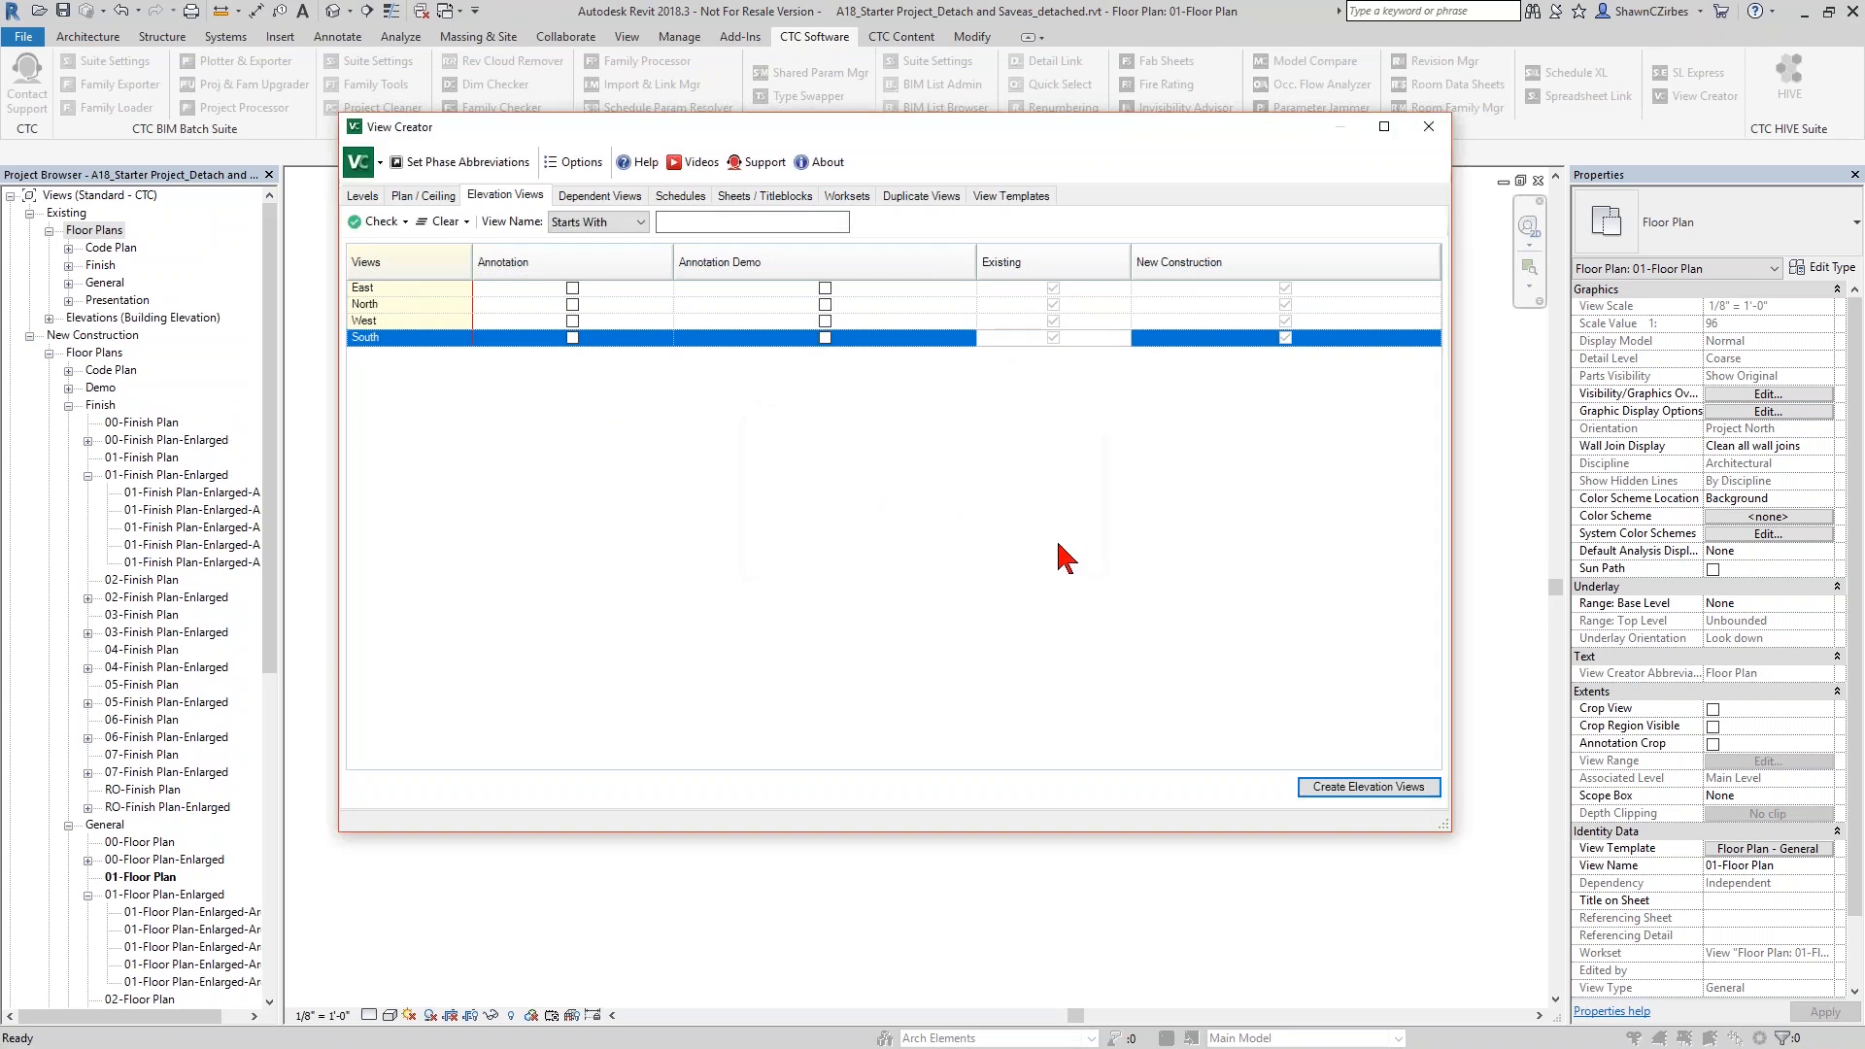
- Close View Creator and list the General building elevations under the Existing phase in the Project Browser
left_click(1426, 131)
left_click(48, 318)
left_click(68, 335)
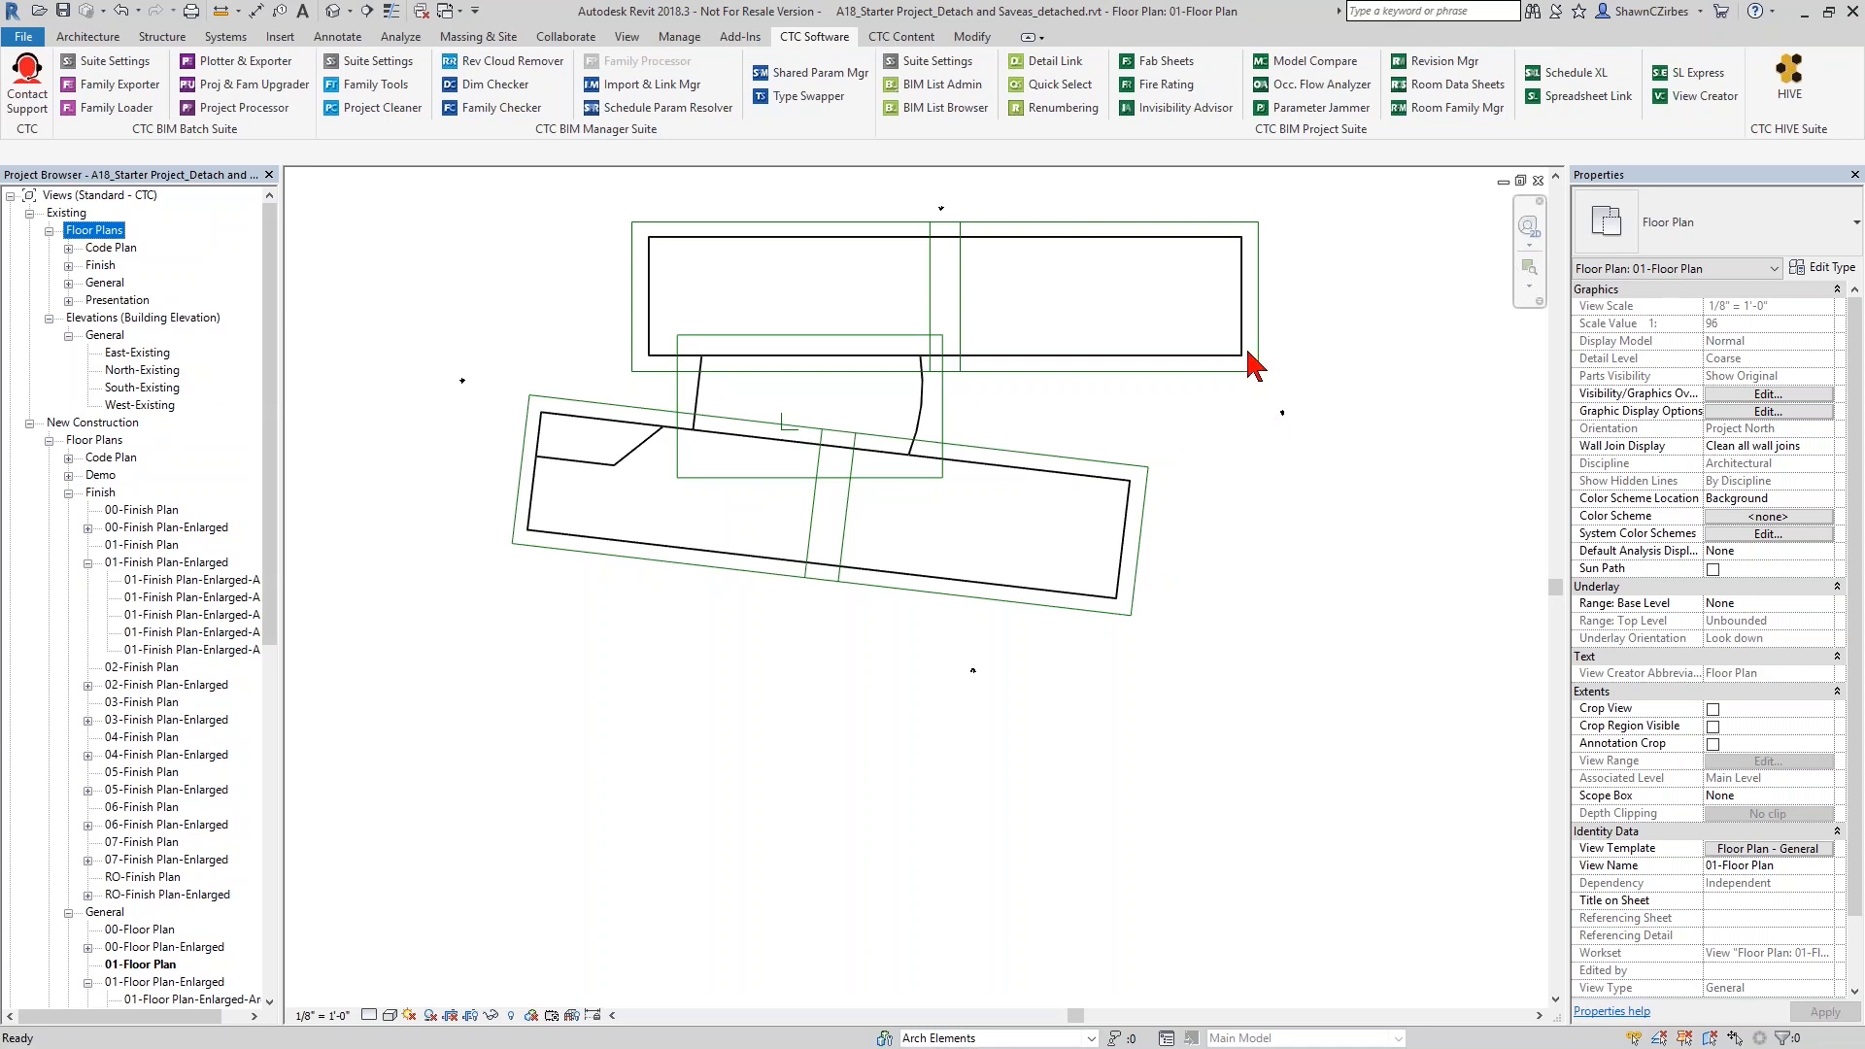
- Create a copy of the Room Schedule per level with View Creator
left_click(1705, 96)
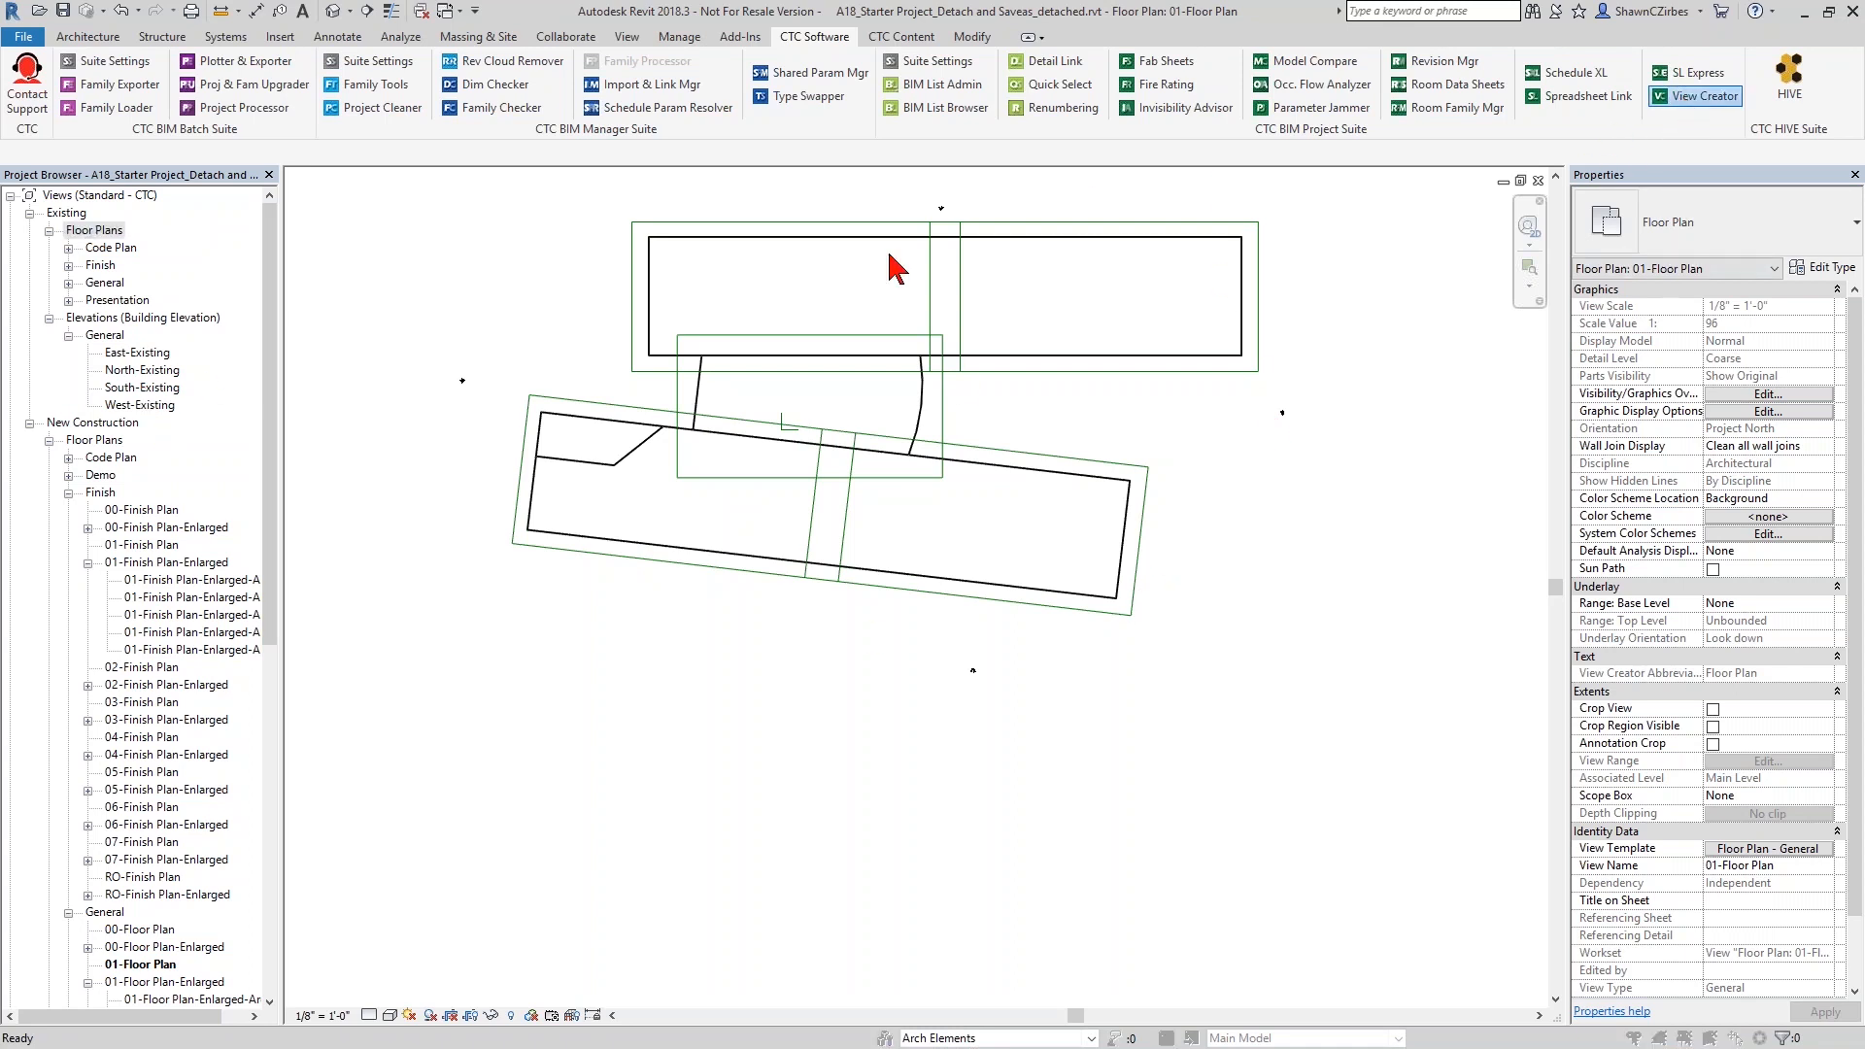
left_click(682, 196)
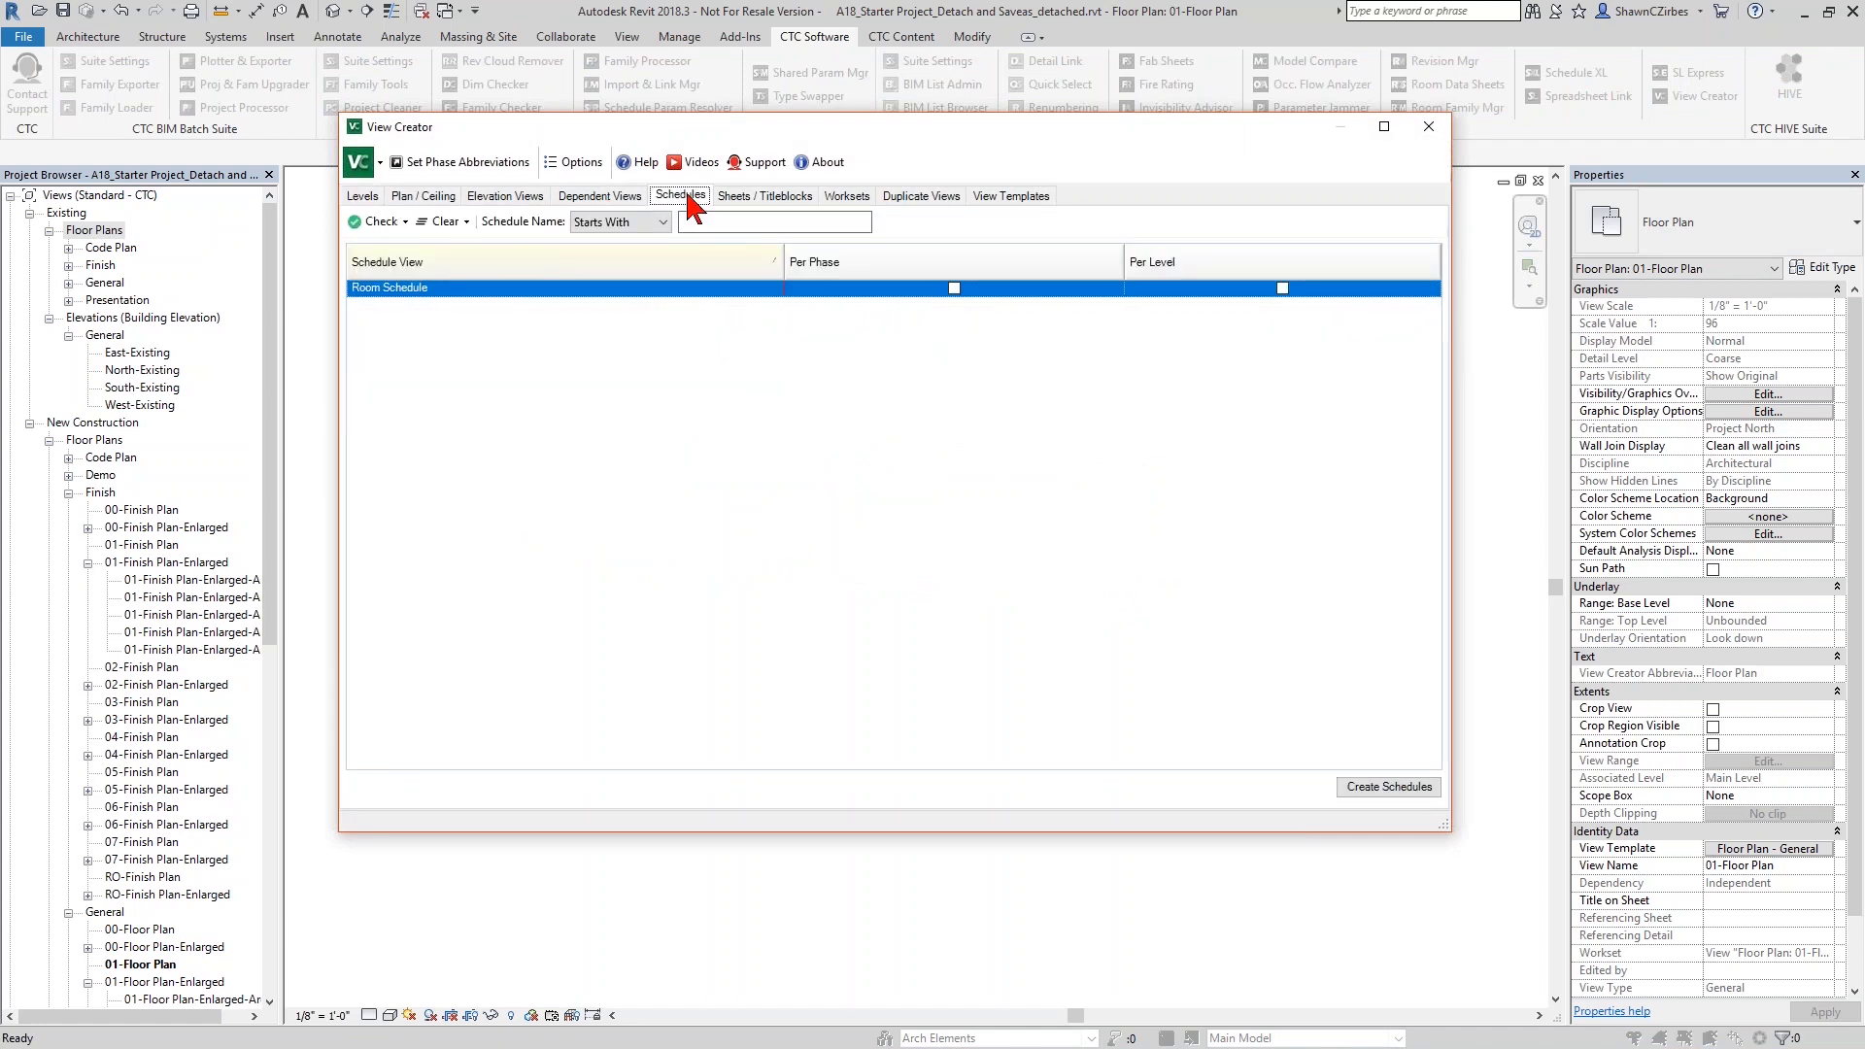
double_click(419, 289)
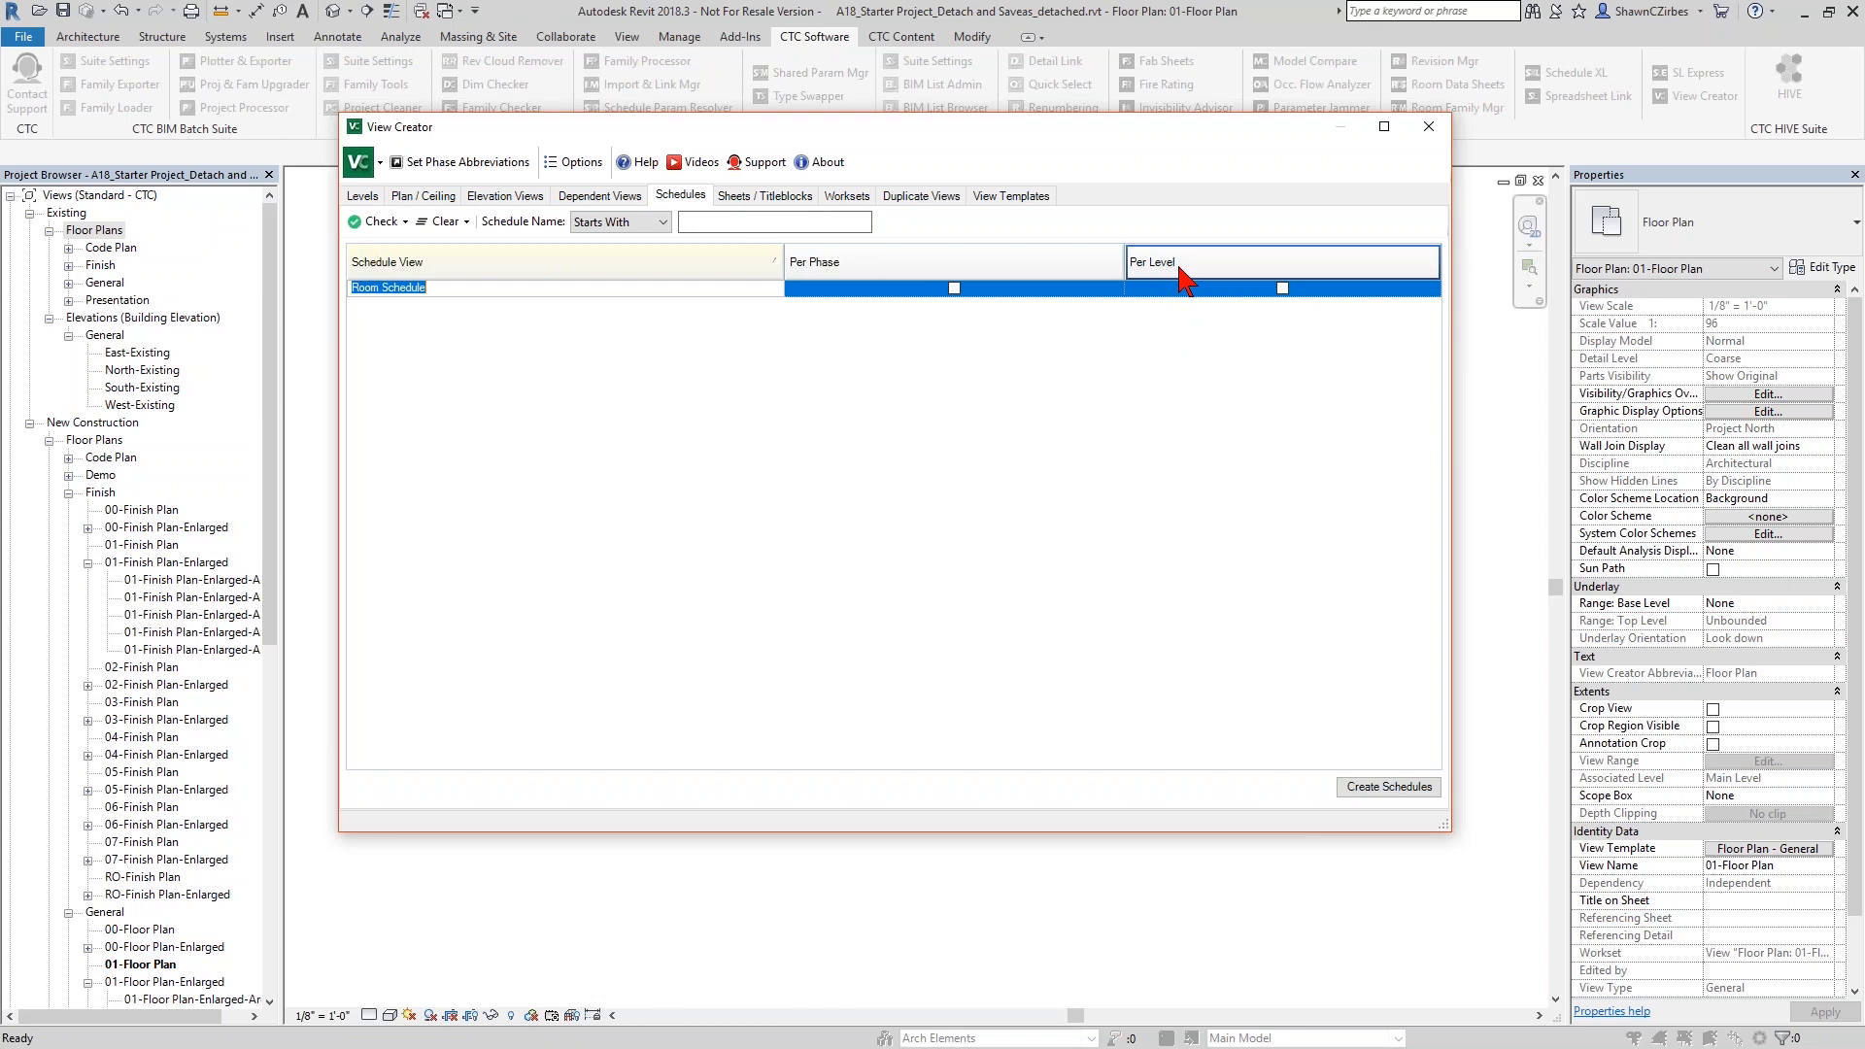
left_click(1282, 287)
left_click(1379, 791)
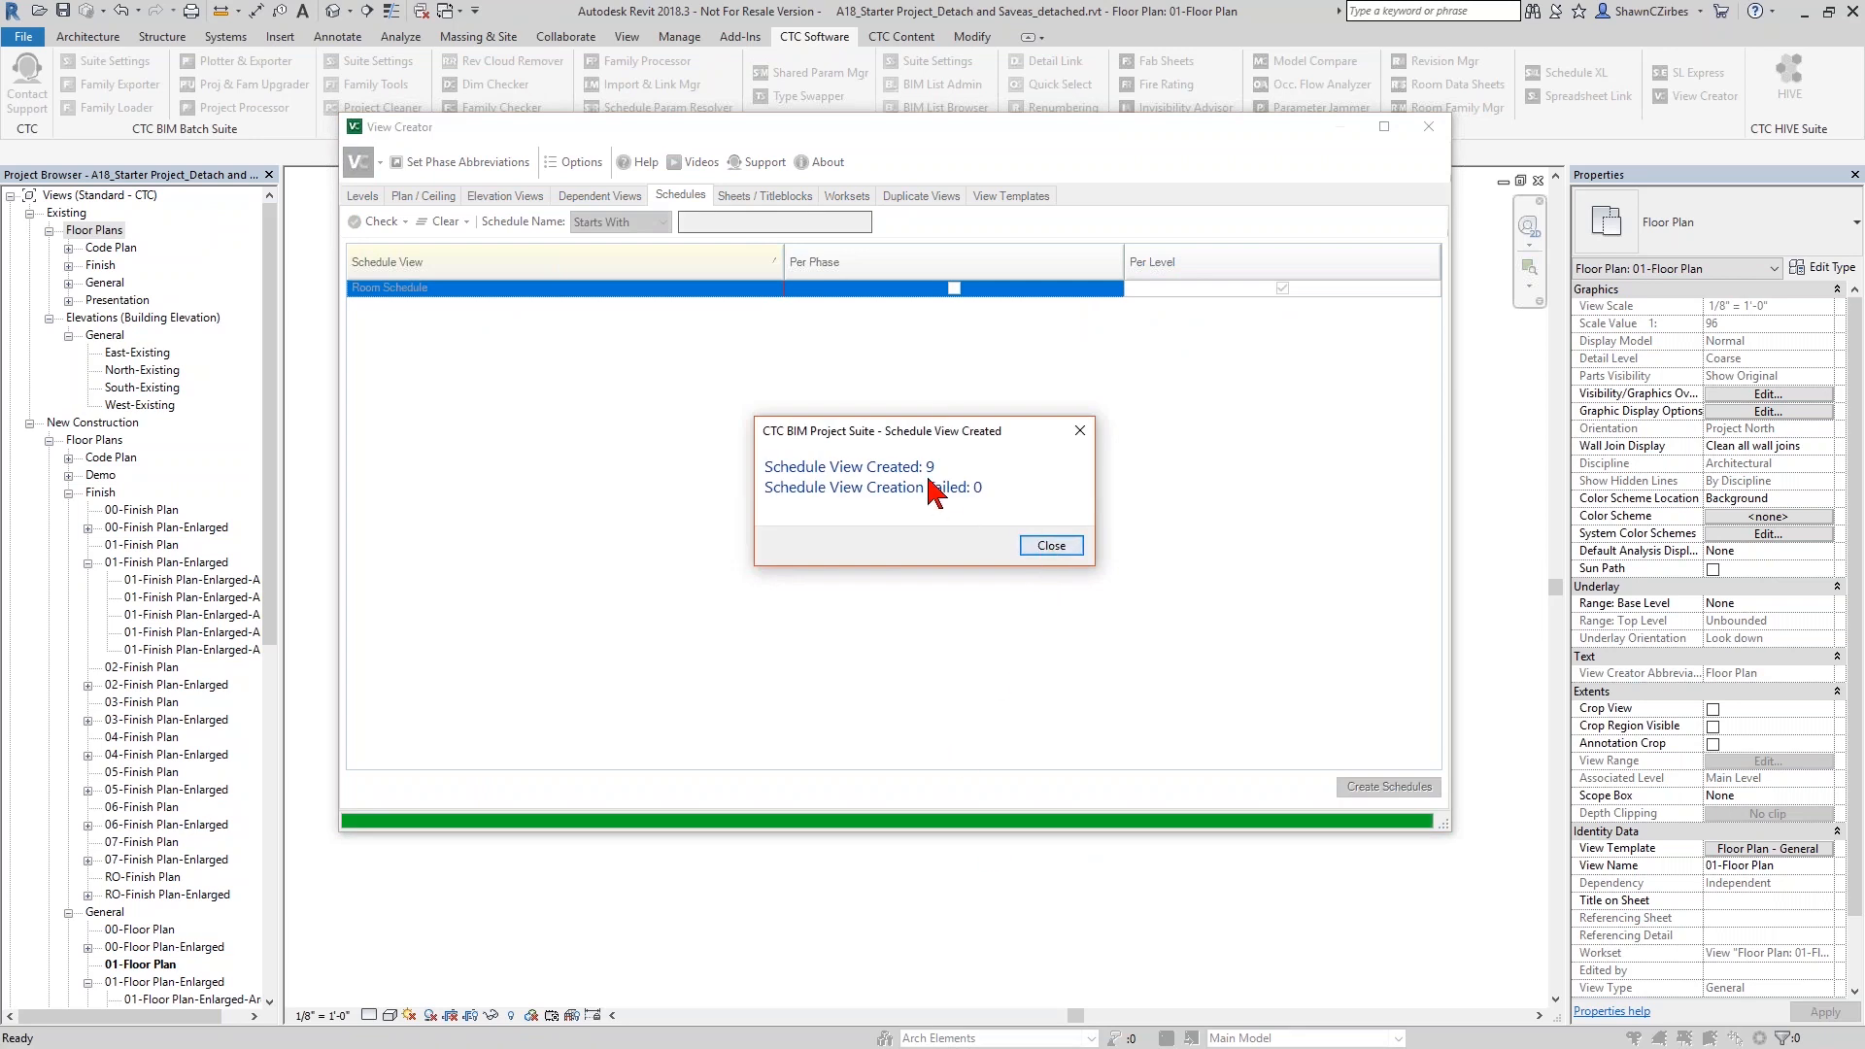
left_click(1049, 546)
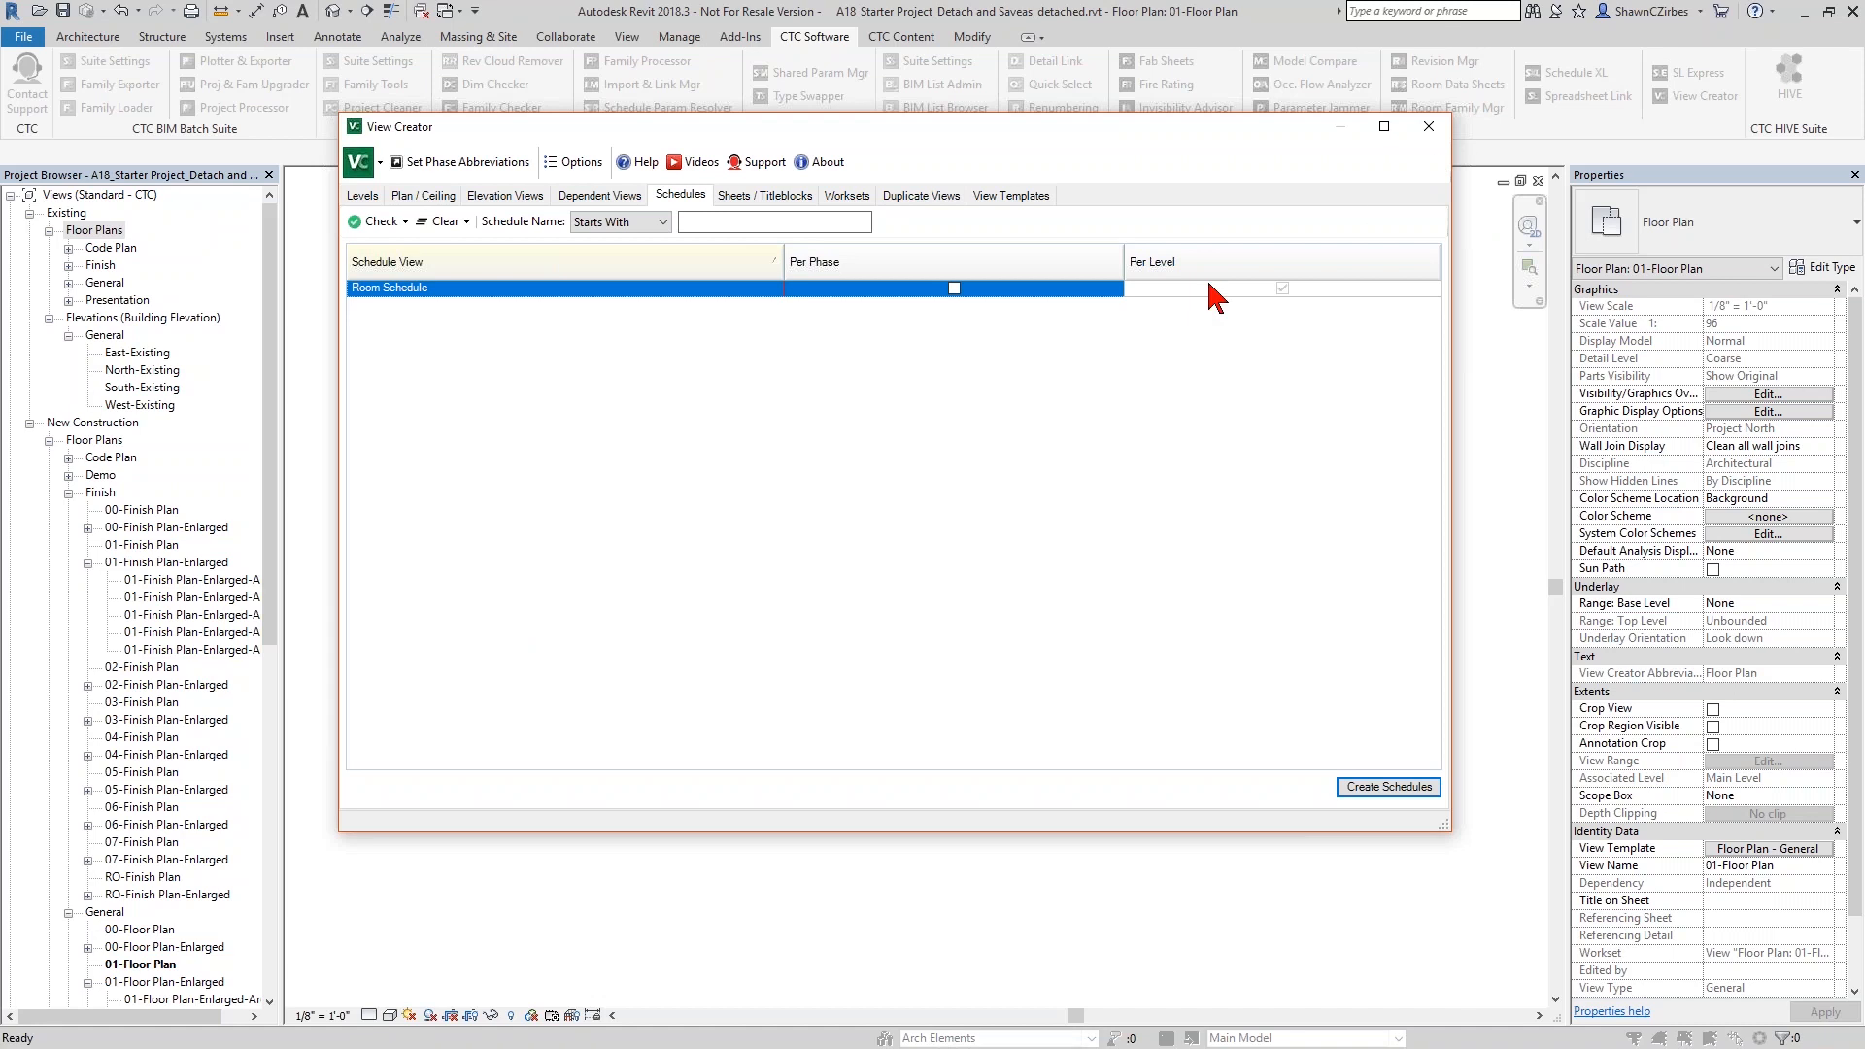
- Close View Creator and list the per-level room schedules in the Project Browser
left_click(1428, 128)
left_click_drag(272, 389, 291, 771)
left_click(10, 877)
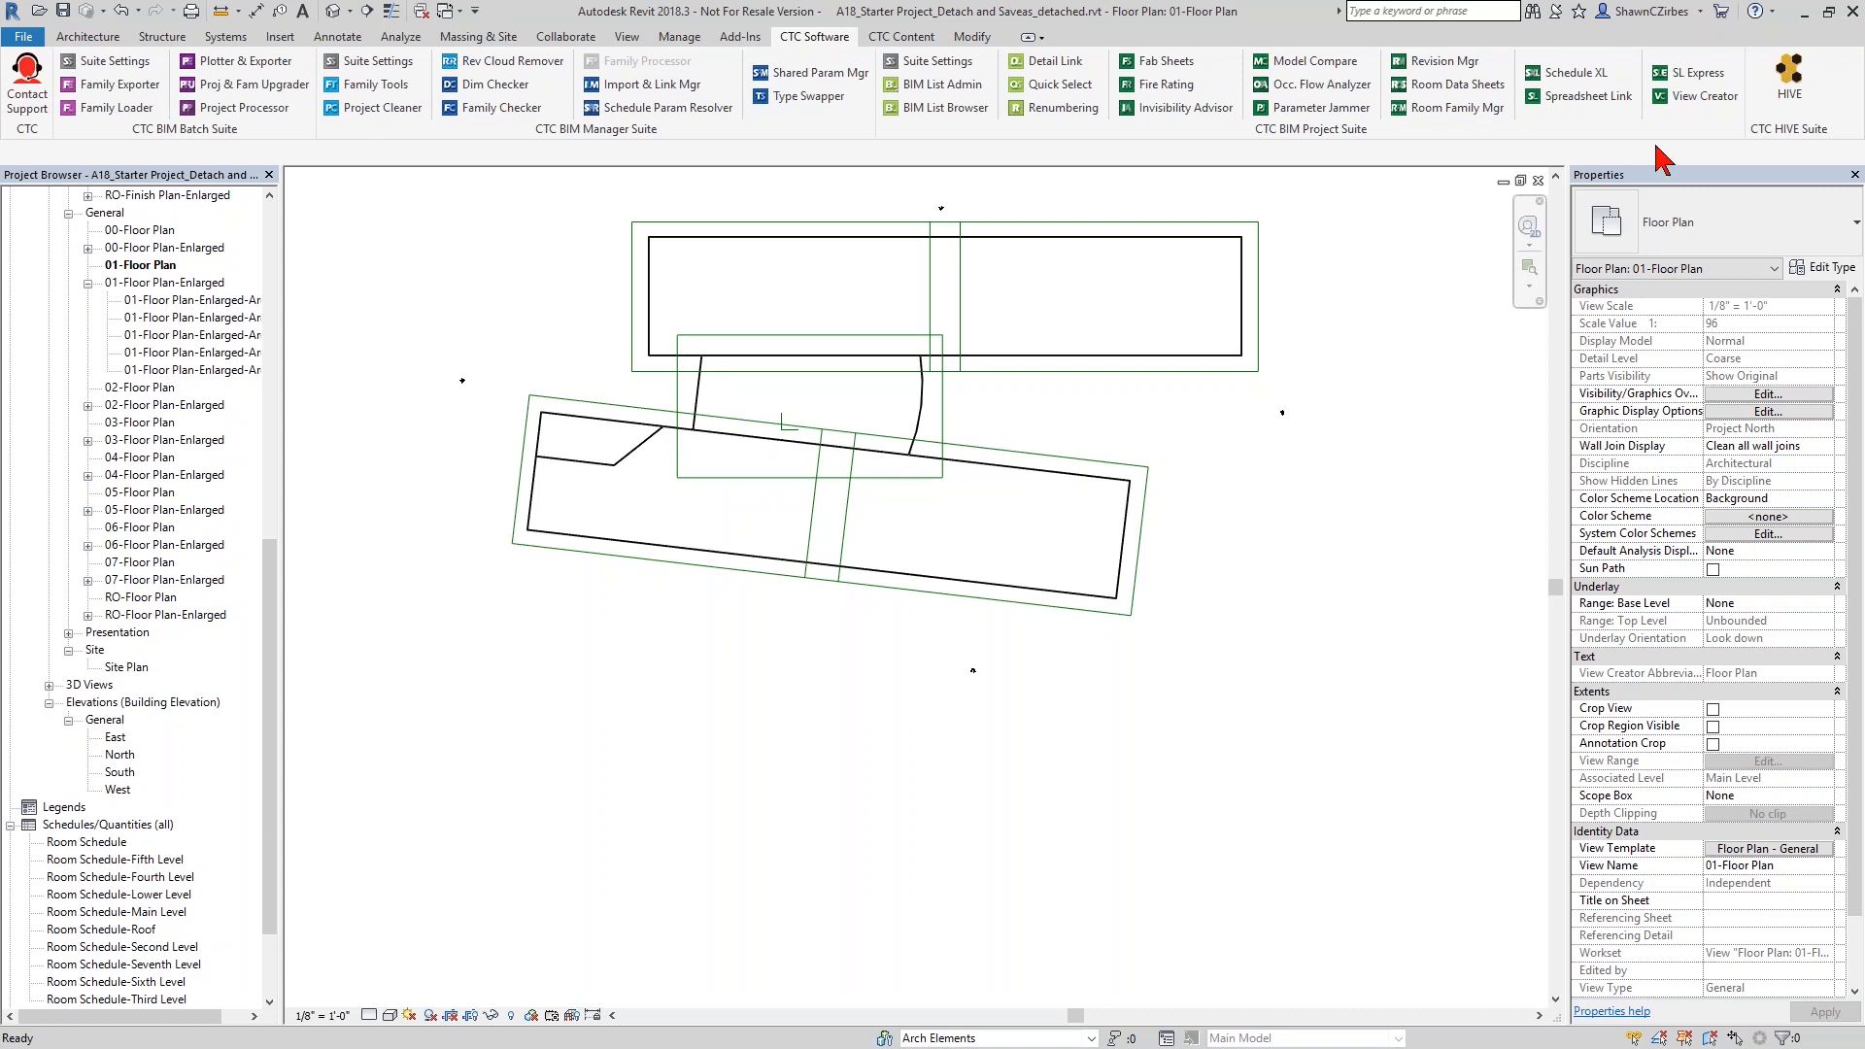
- Create 3D views for all worksets, from Arch Elements to Arch Site, with View Creator, without a name prefix or suffix
left_click(1705, 96)
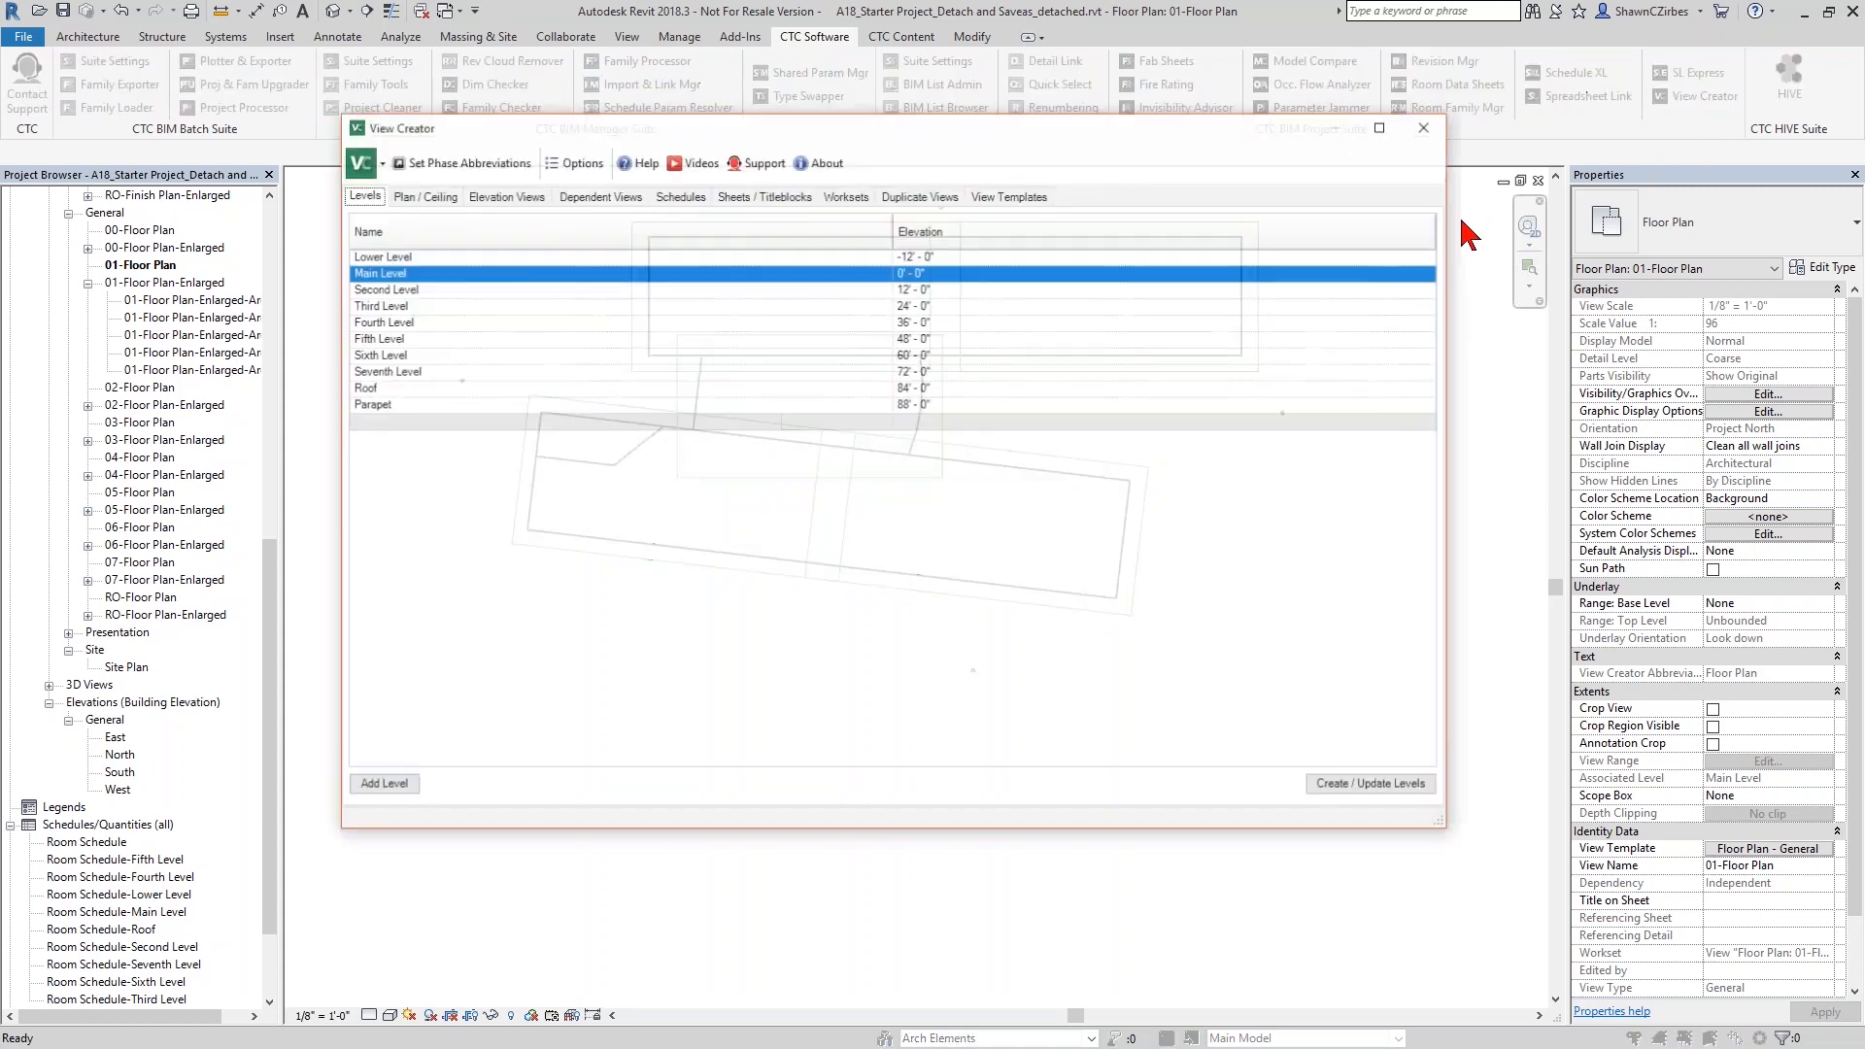
left_click(847, 197)
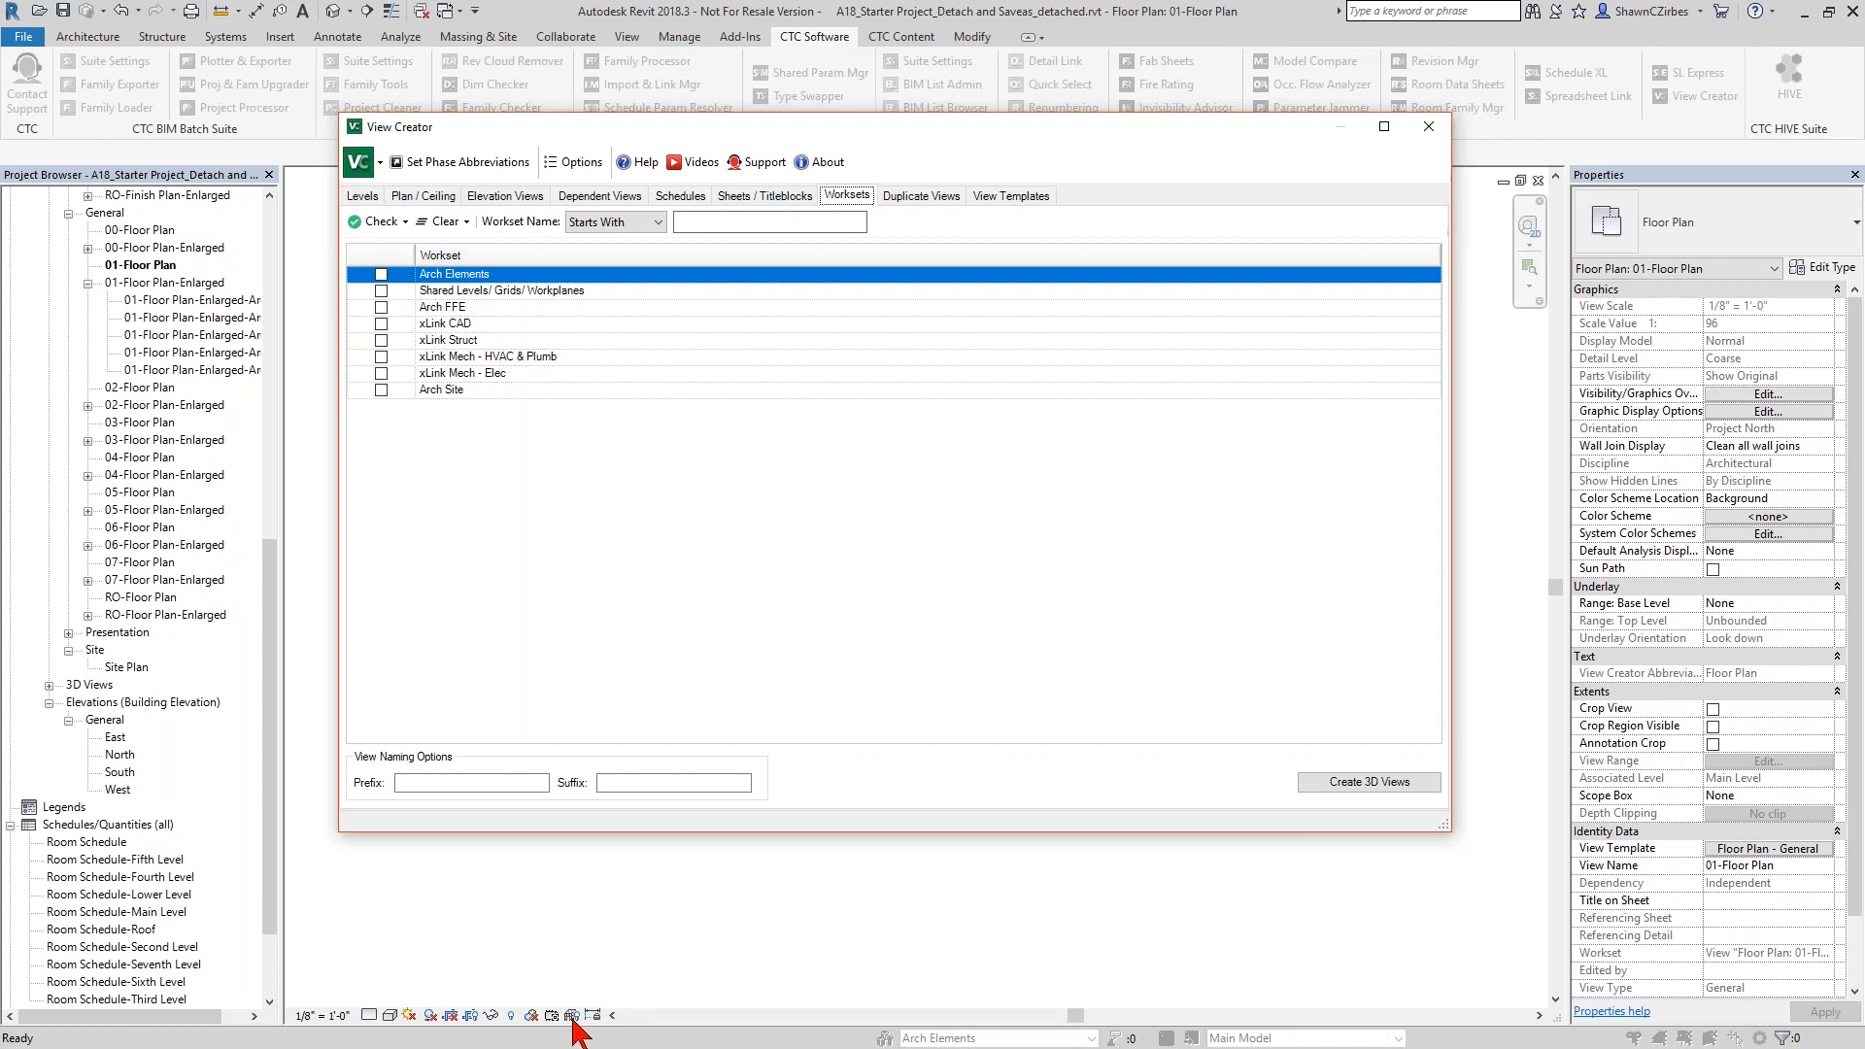
left_click(381, 274)
left_click(381, 291)
left_click(380, 307)
left_click(380, 324)
left_click(381, 340)
left_click(381, 356)
left_click(381, 373)
left_click(381, 390)
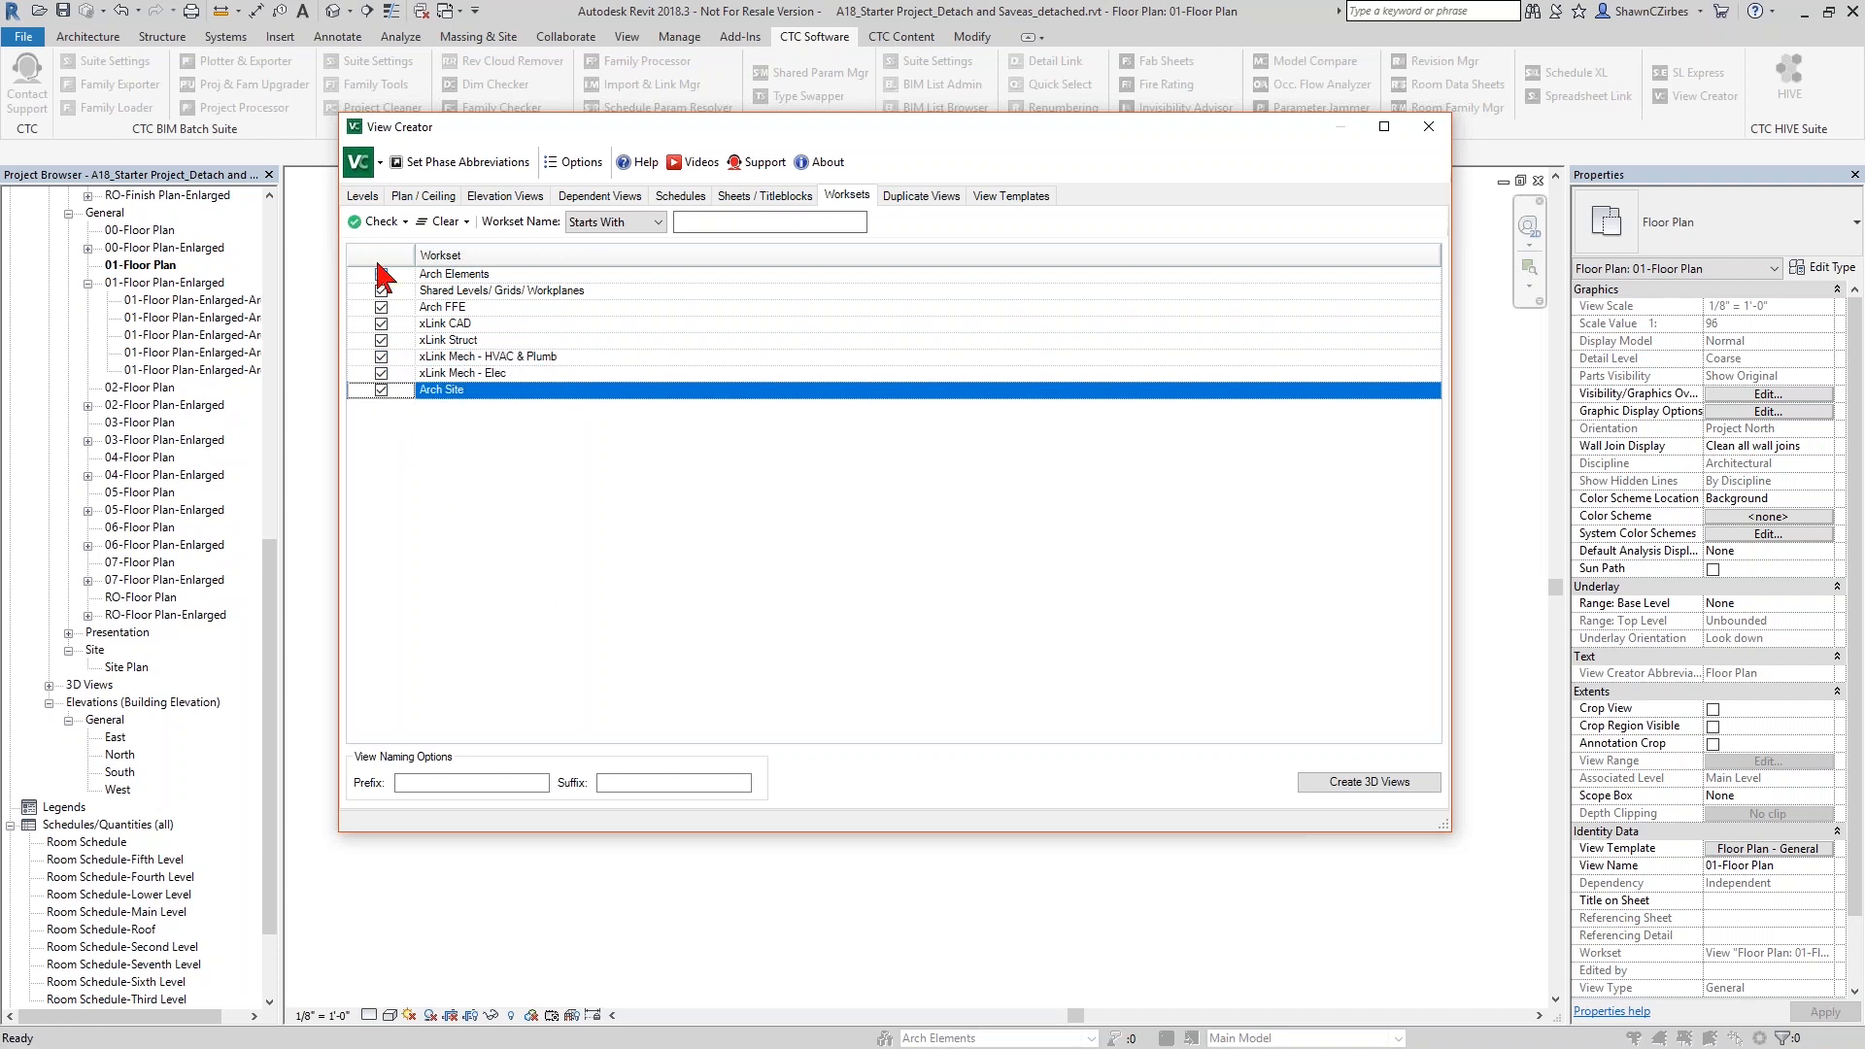
left_click(1321, 783)
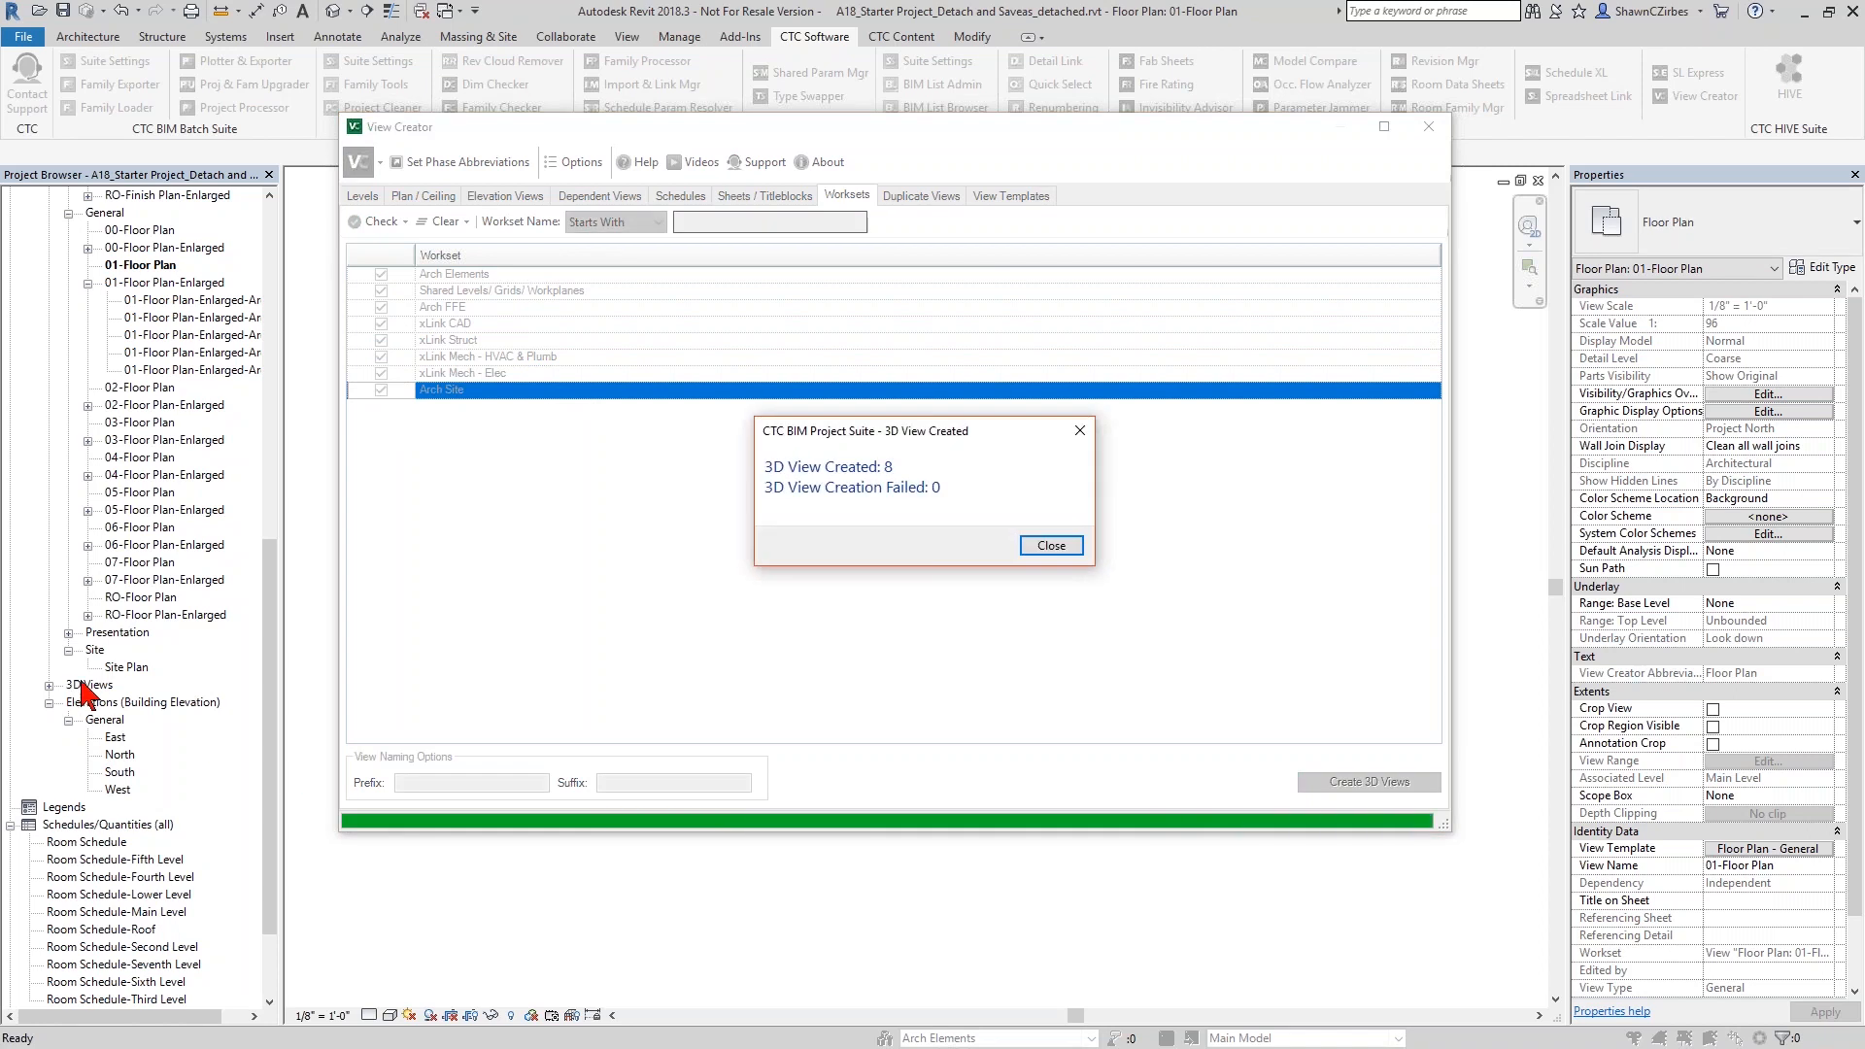
left_click(1051, 545)
- Close View Creator and open the Arch Elements view from the ungrouped (???) 3D views
left_click(1429, 128)
left_click(48, 685)
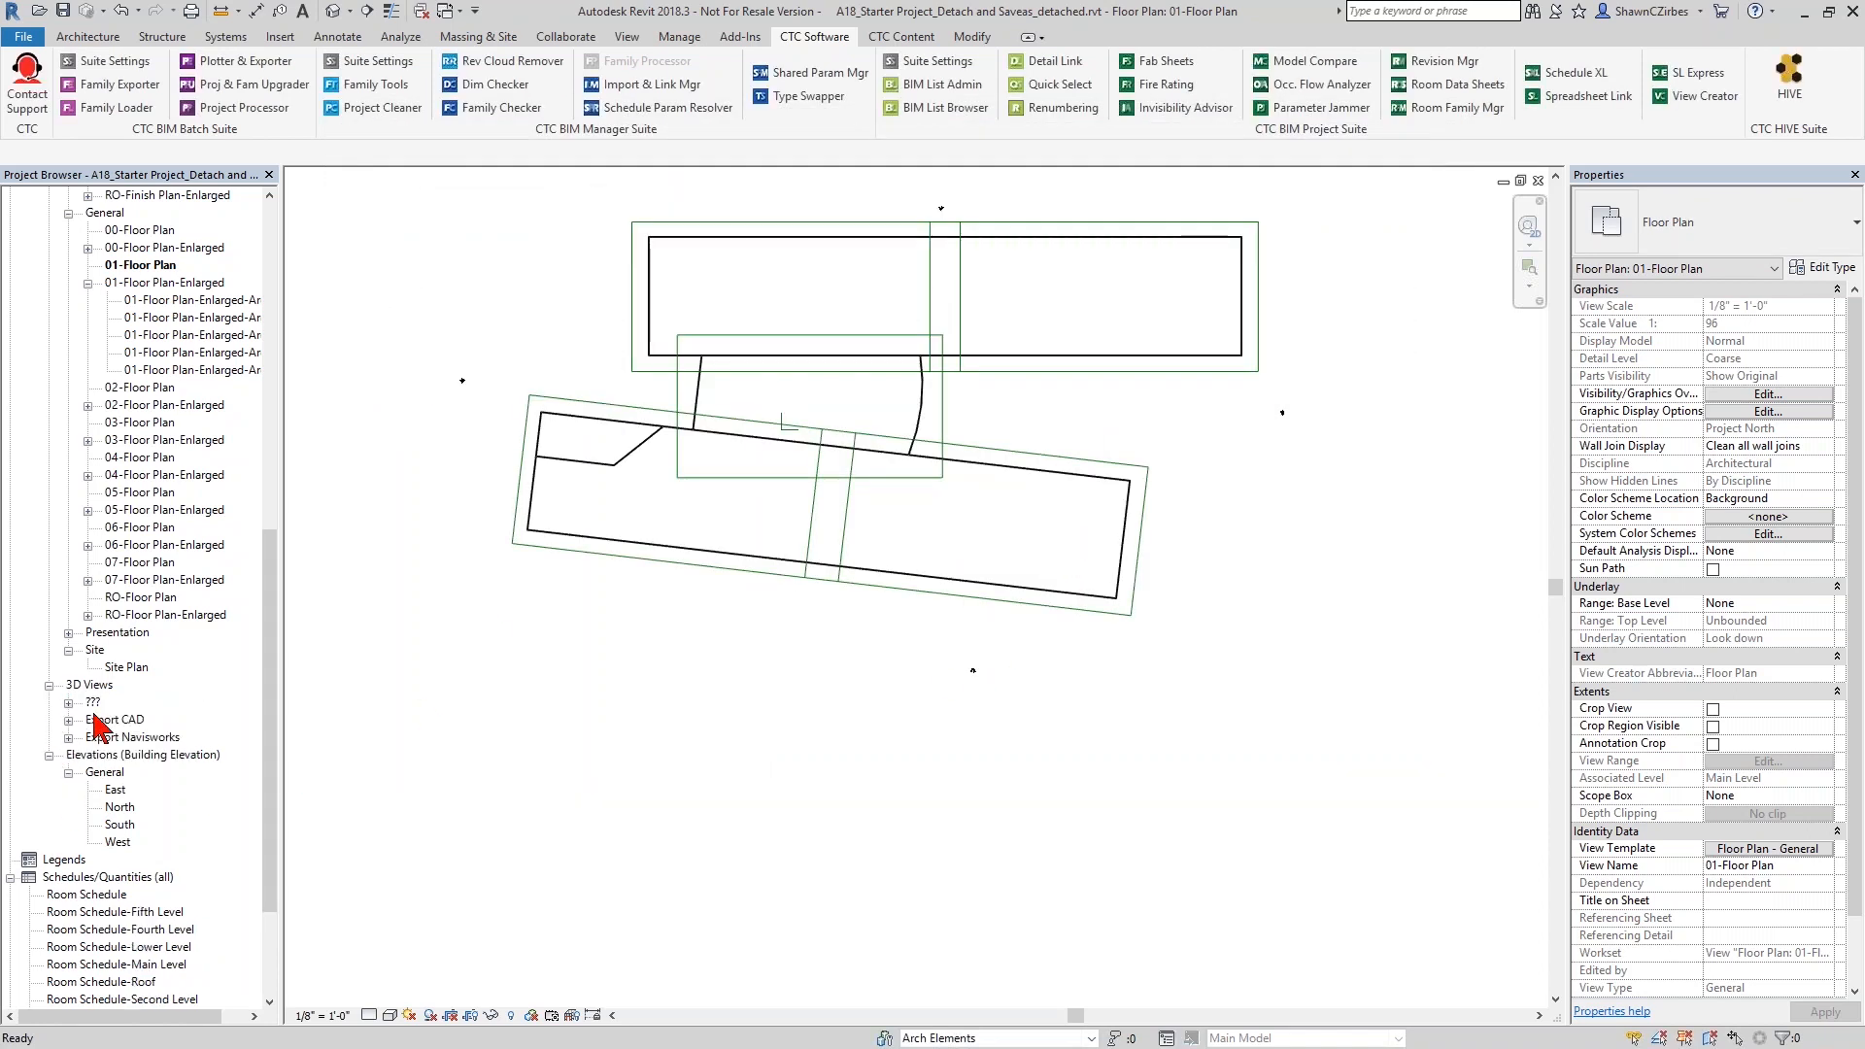
left_click(68, 702)
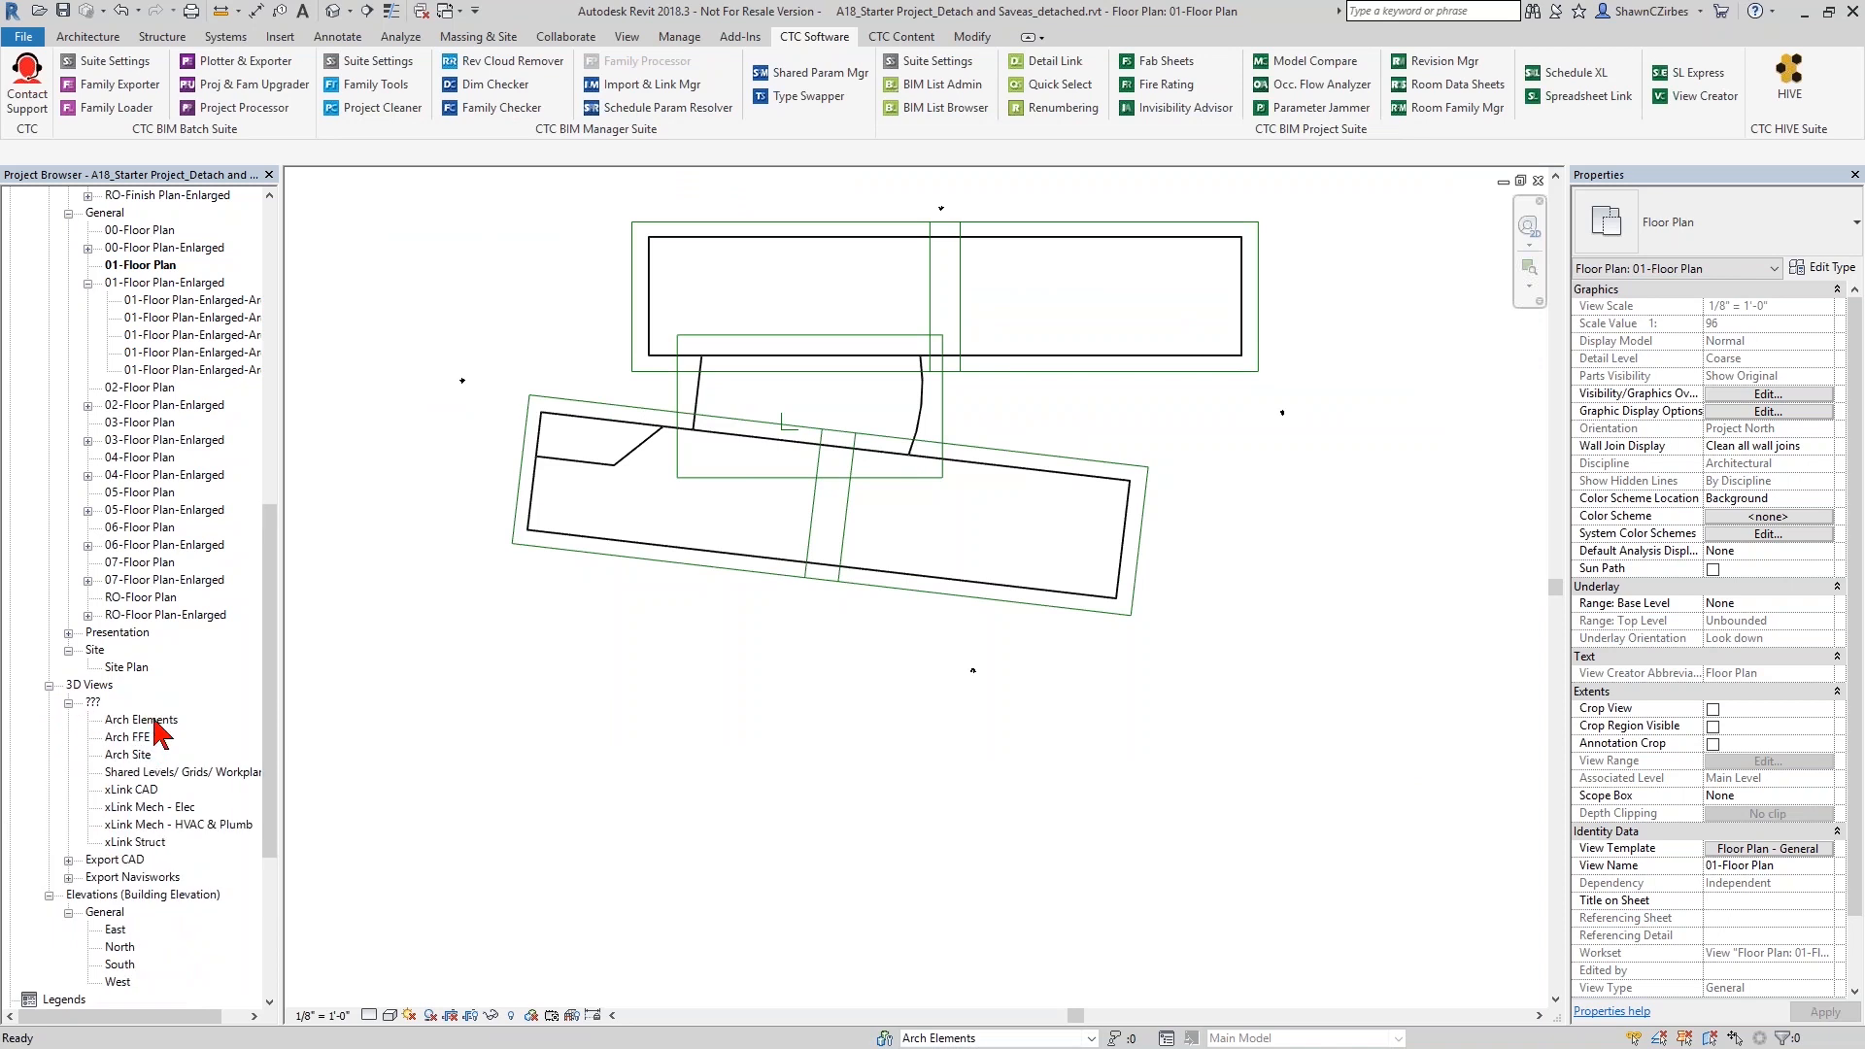
double_click(155, 721)
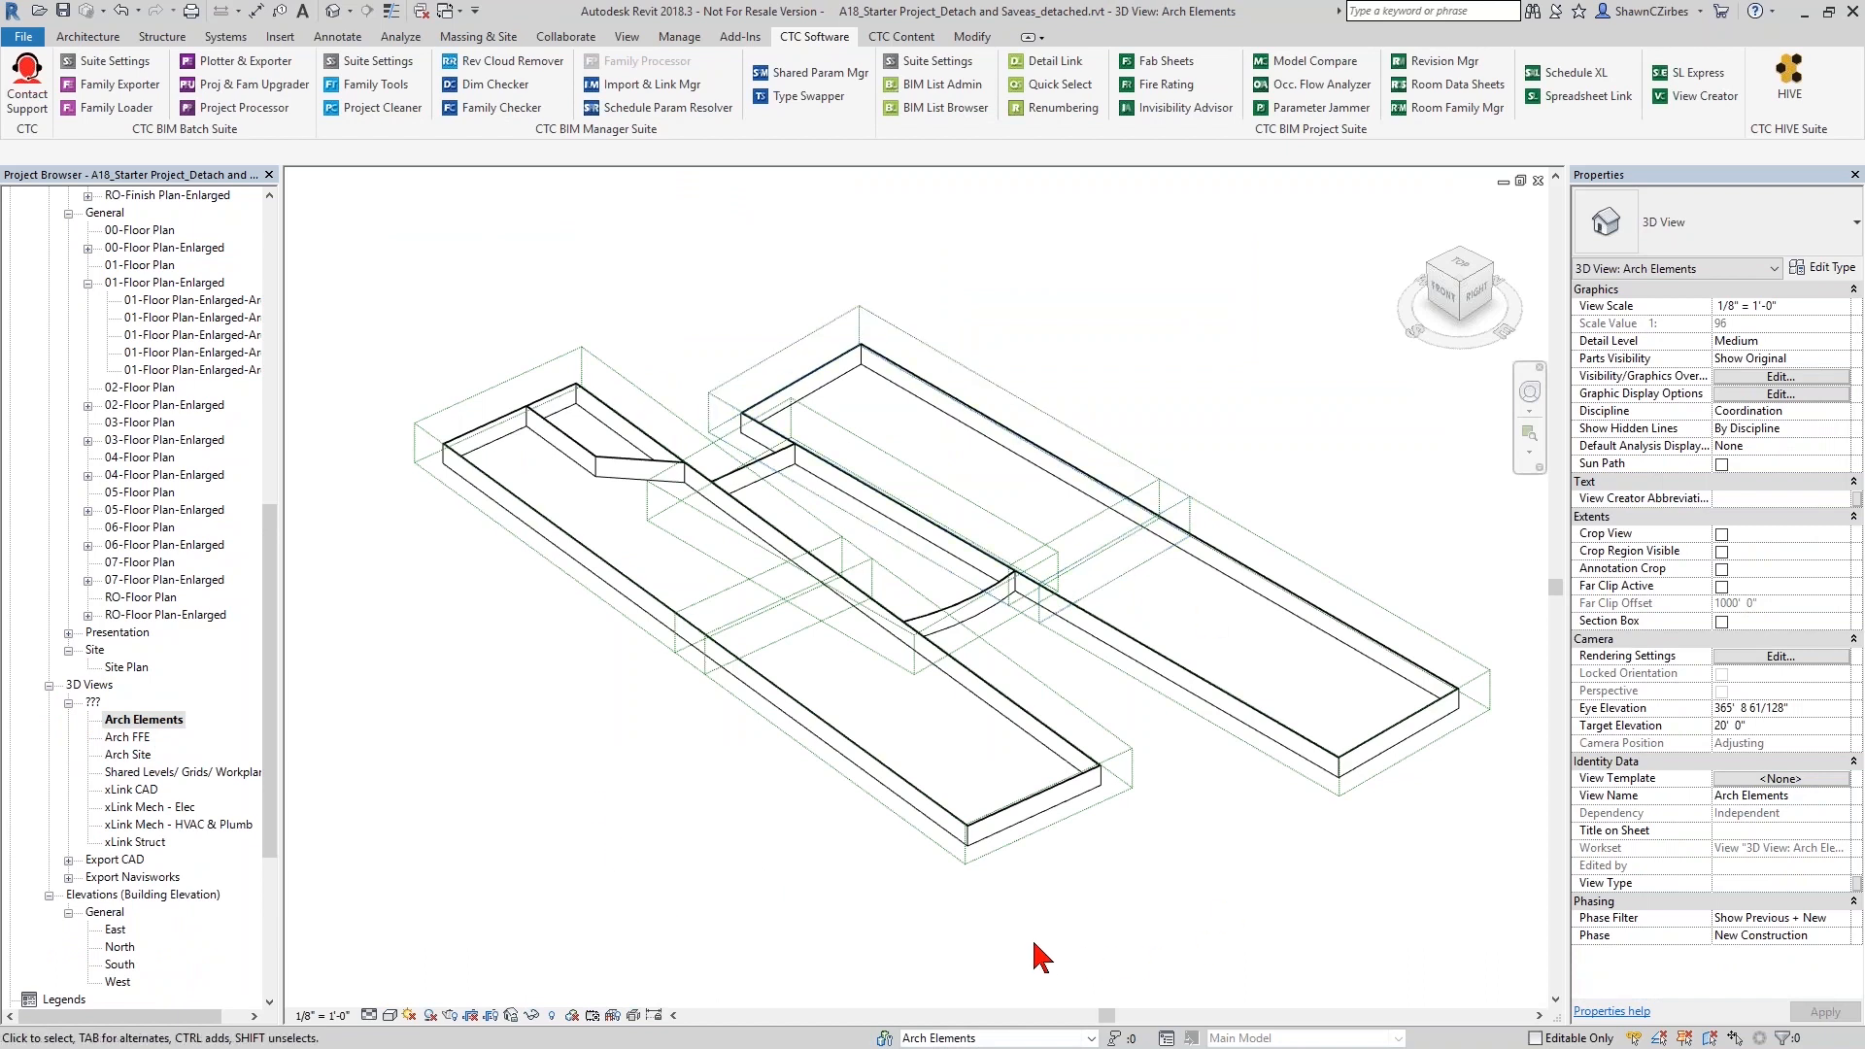
- Select the Area E scope box in the Arch Elements 3D view to check its workset, and clear the selection
left_click(1002, 864)
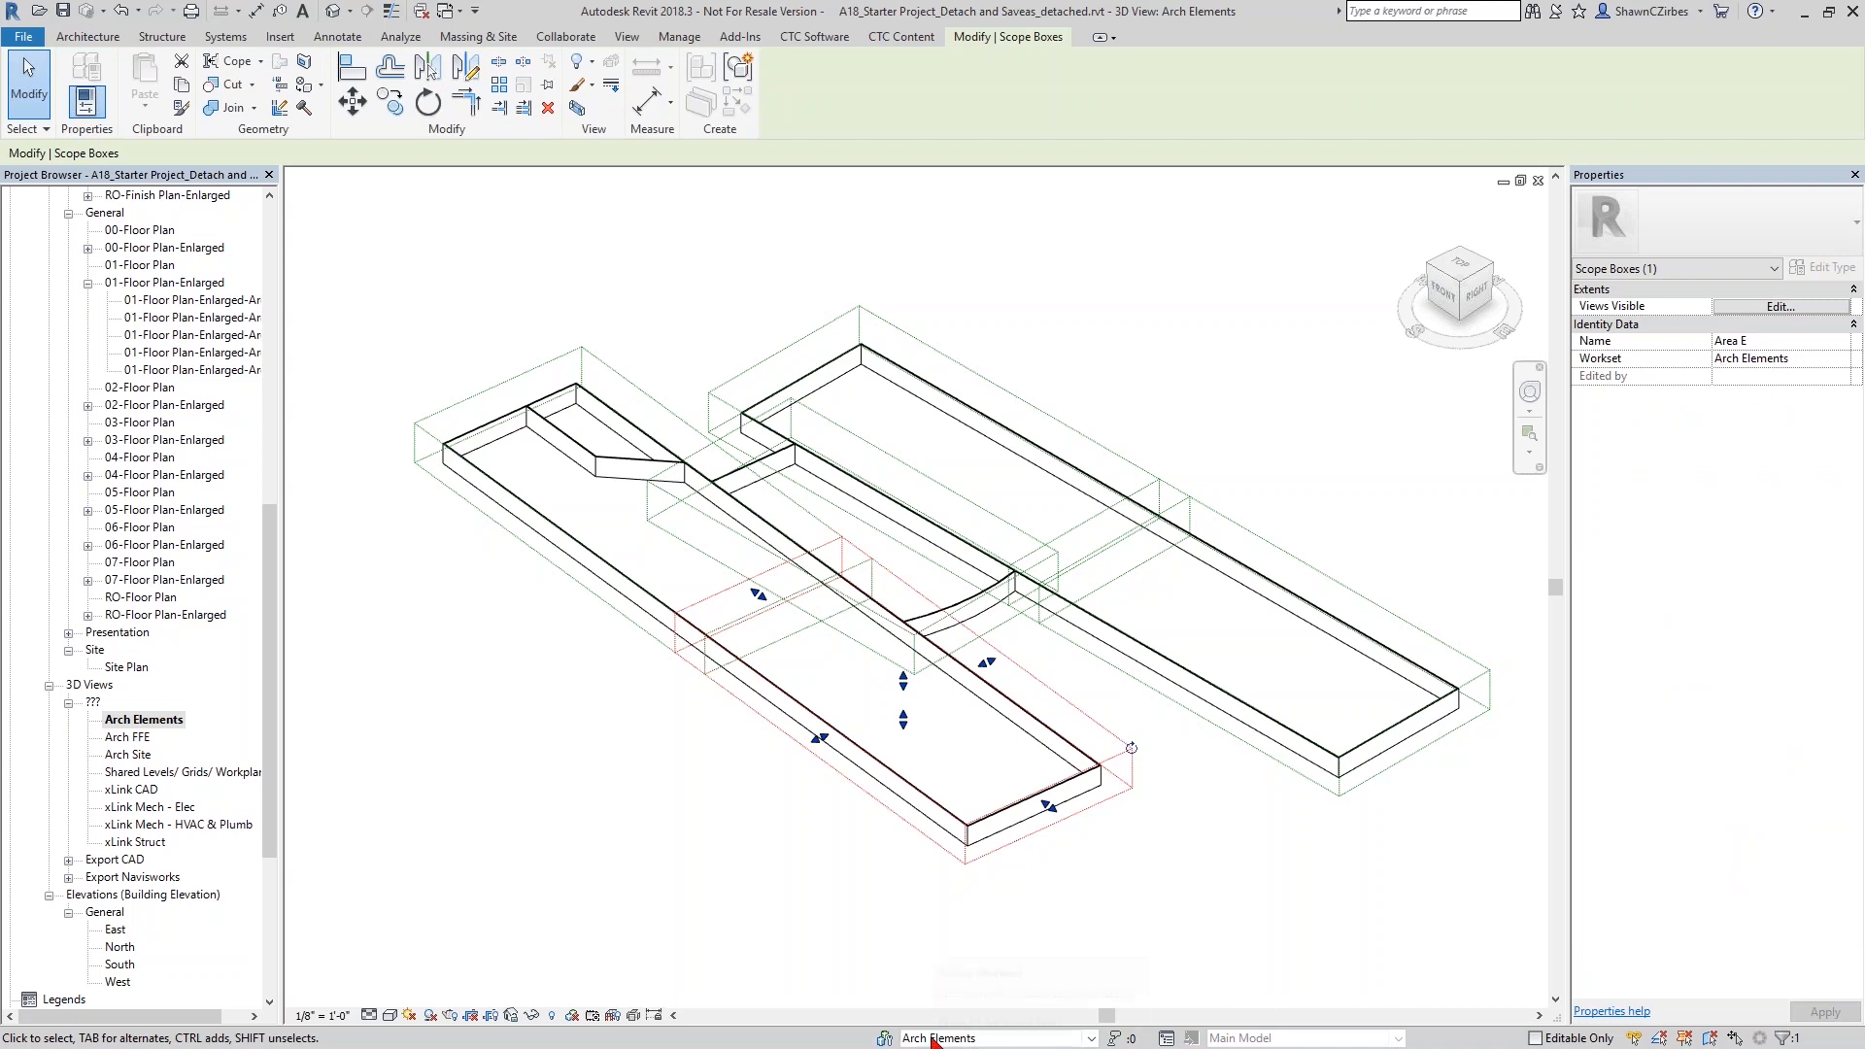
left_click(770, 880)
left_click(806, 746)
left_click(1073, 950)
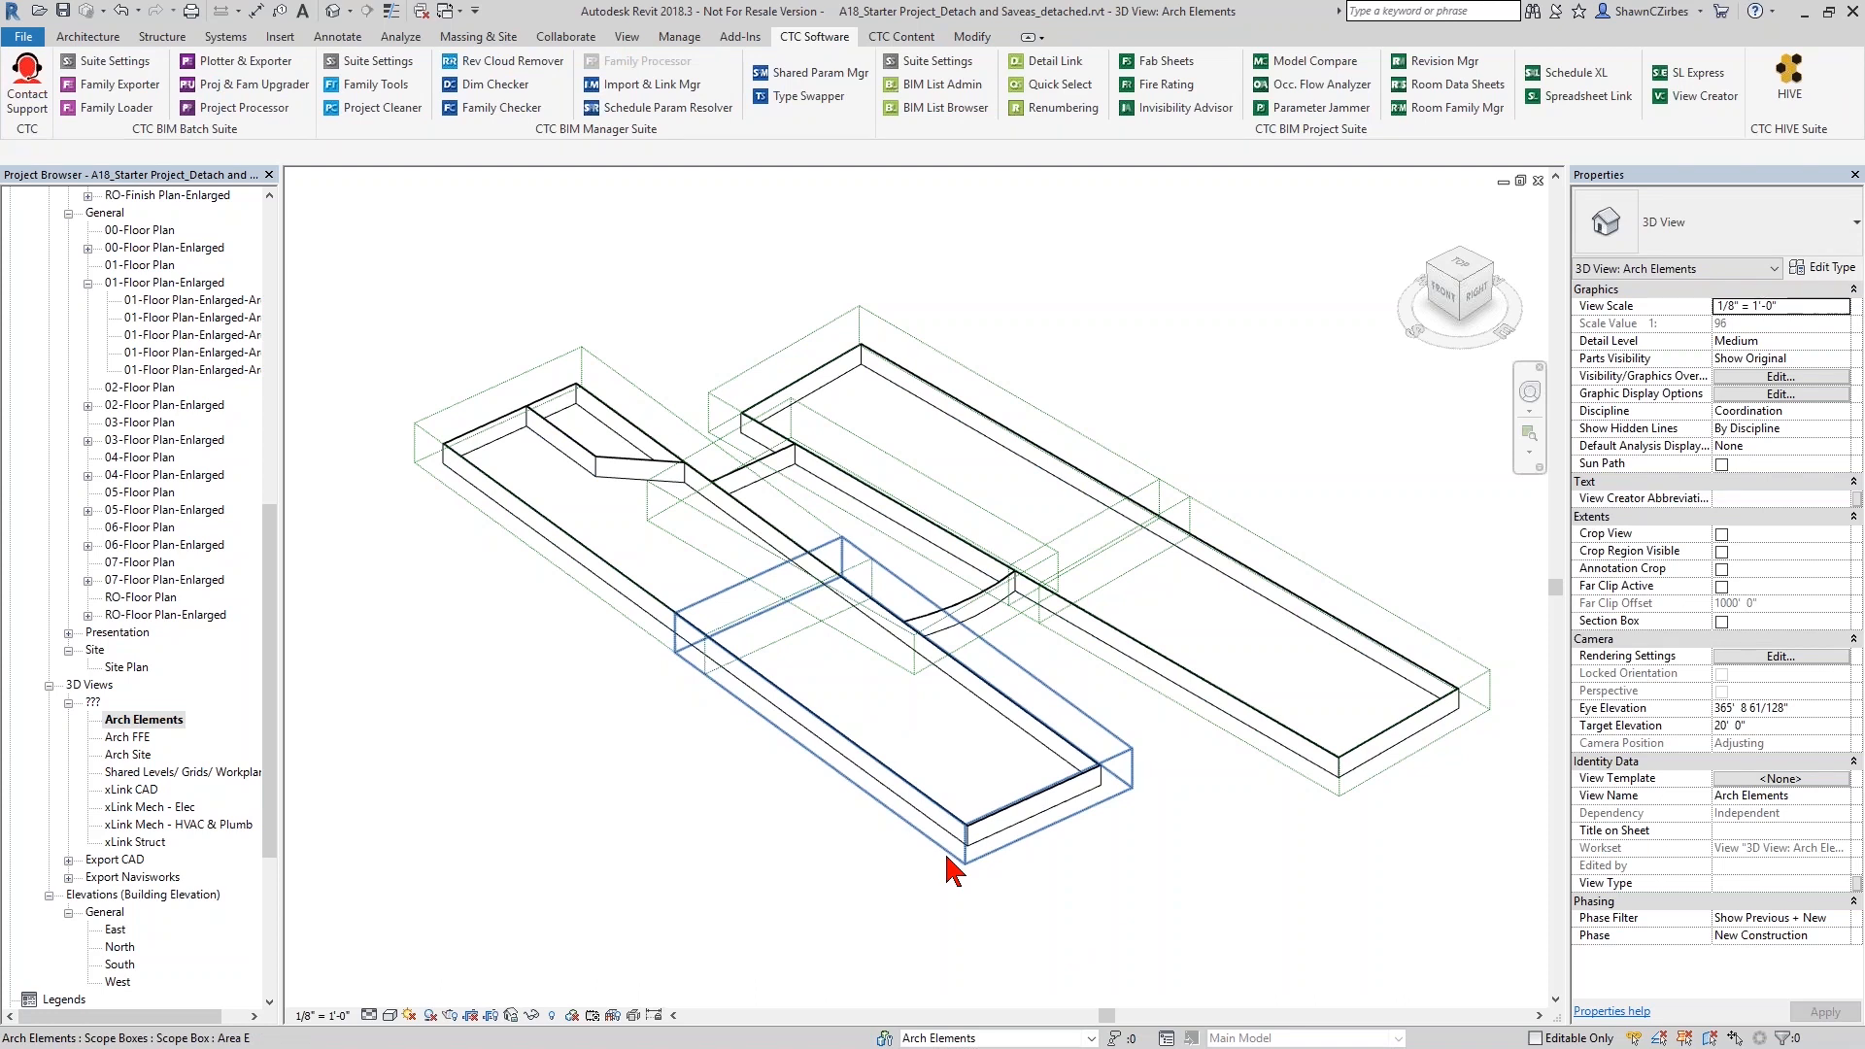
- Reopen the overall 01-Floor Plan and examine the North elevation marker together with its view element
left_click_drag(273, 686, 287, 575)
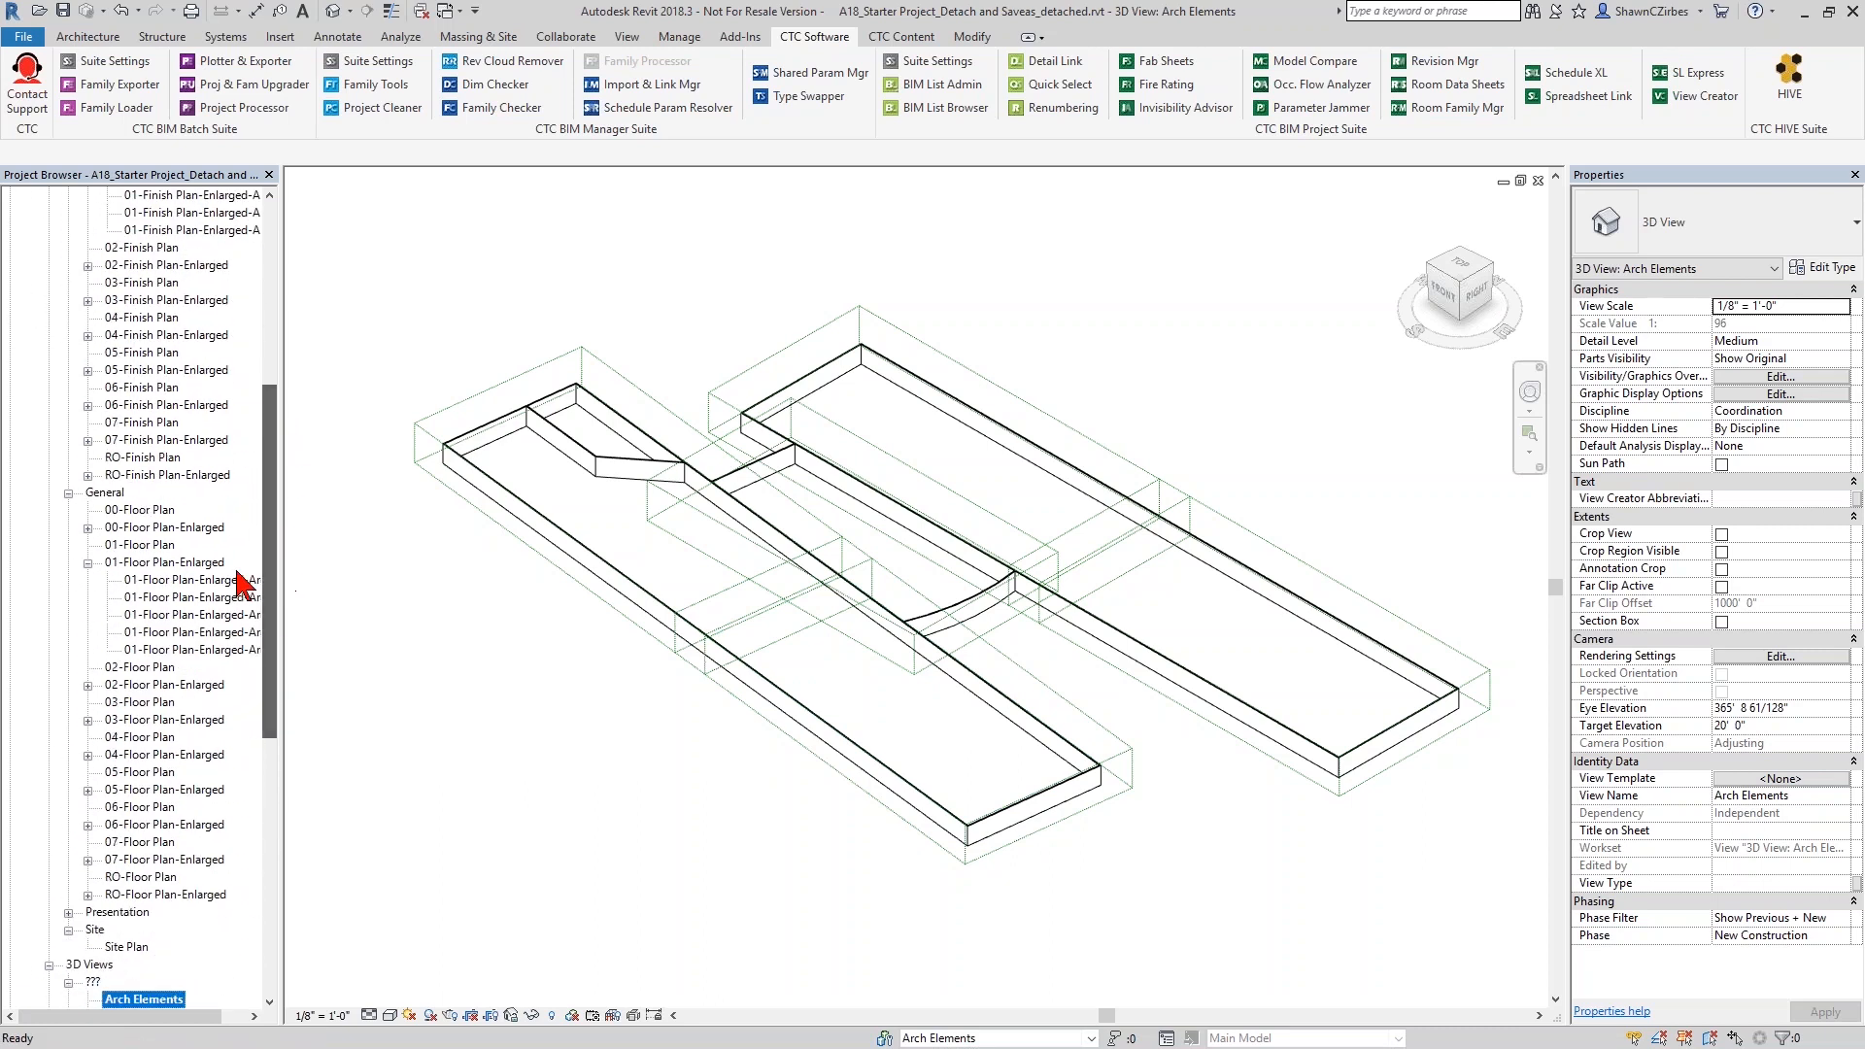
double_click(141, 545)
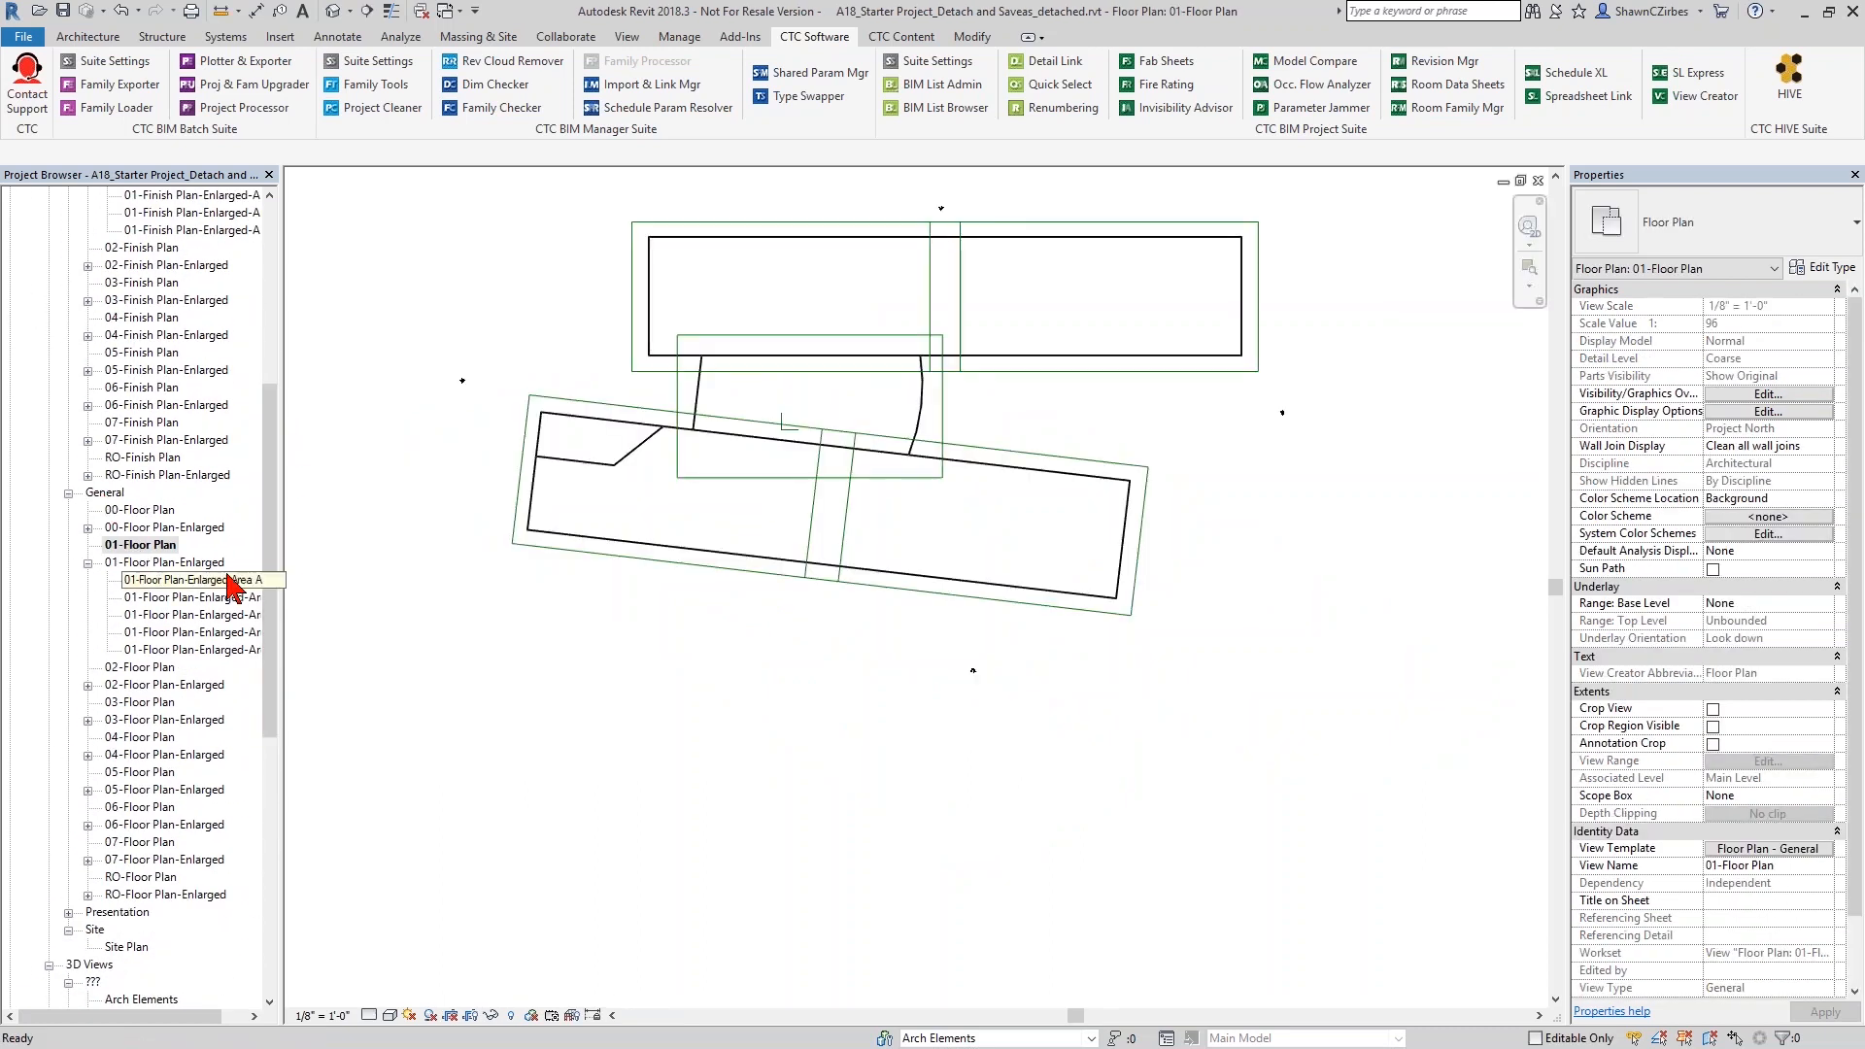
left_click_drag(920, 186, 969, 214)
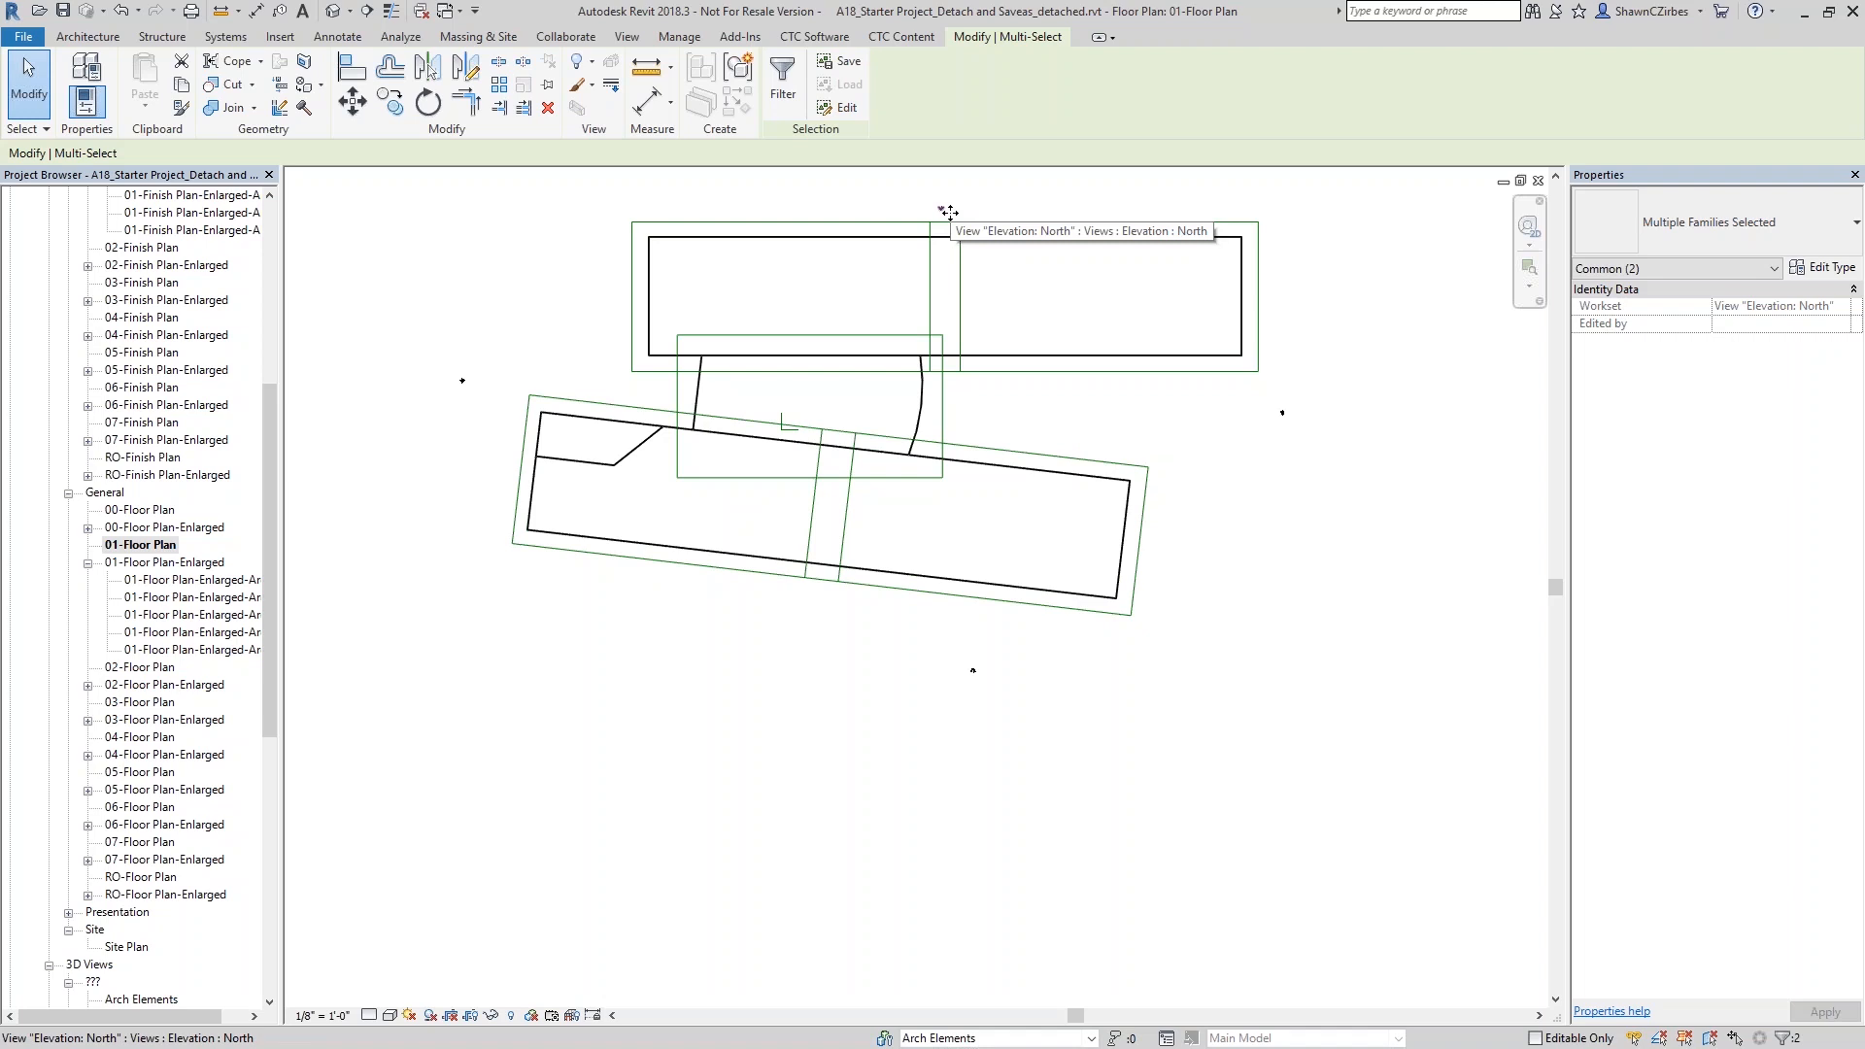
key("Escape")
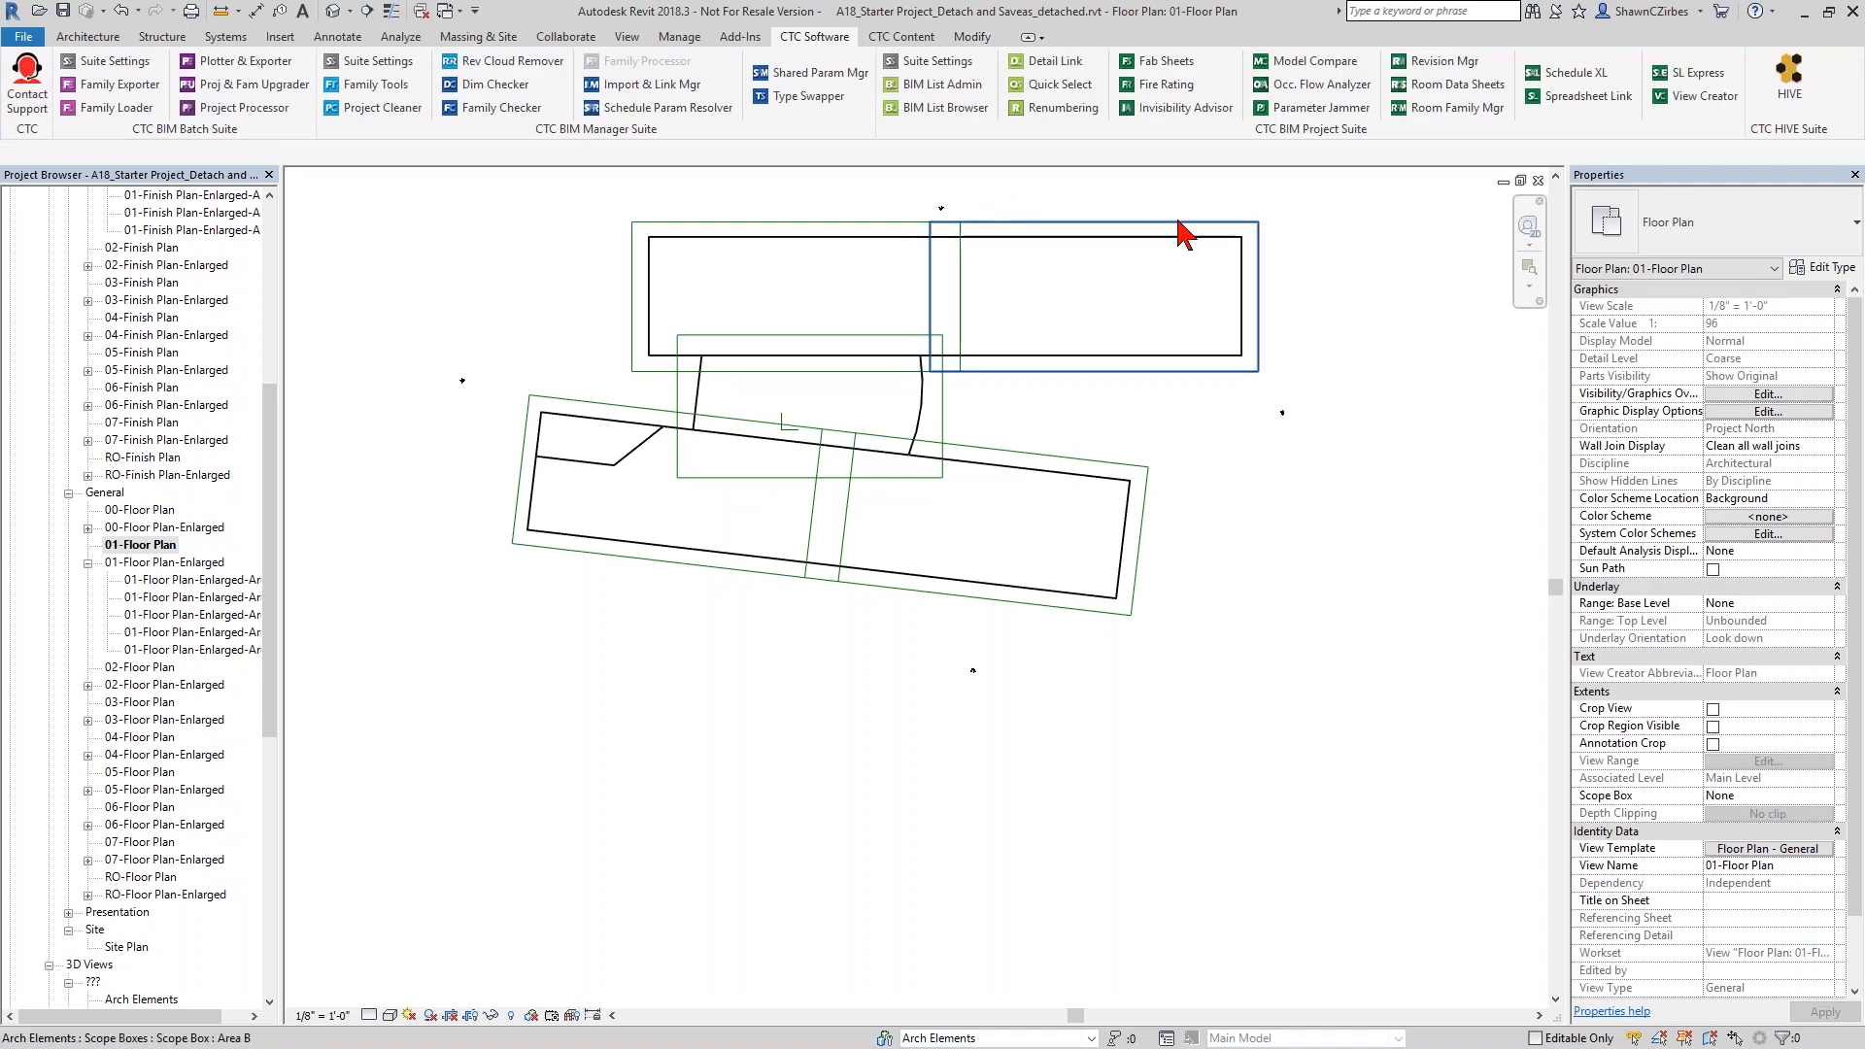
left_click_drag(919, 191, 985, 217)
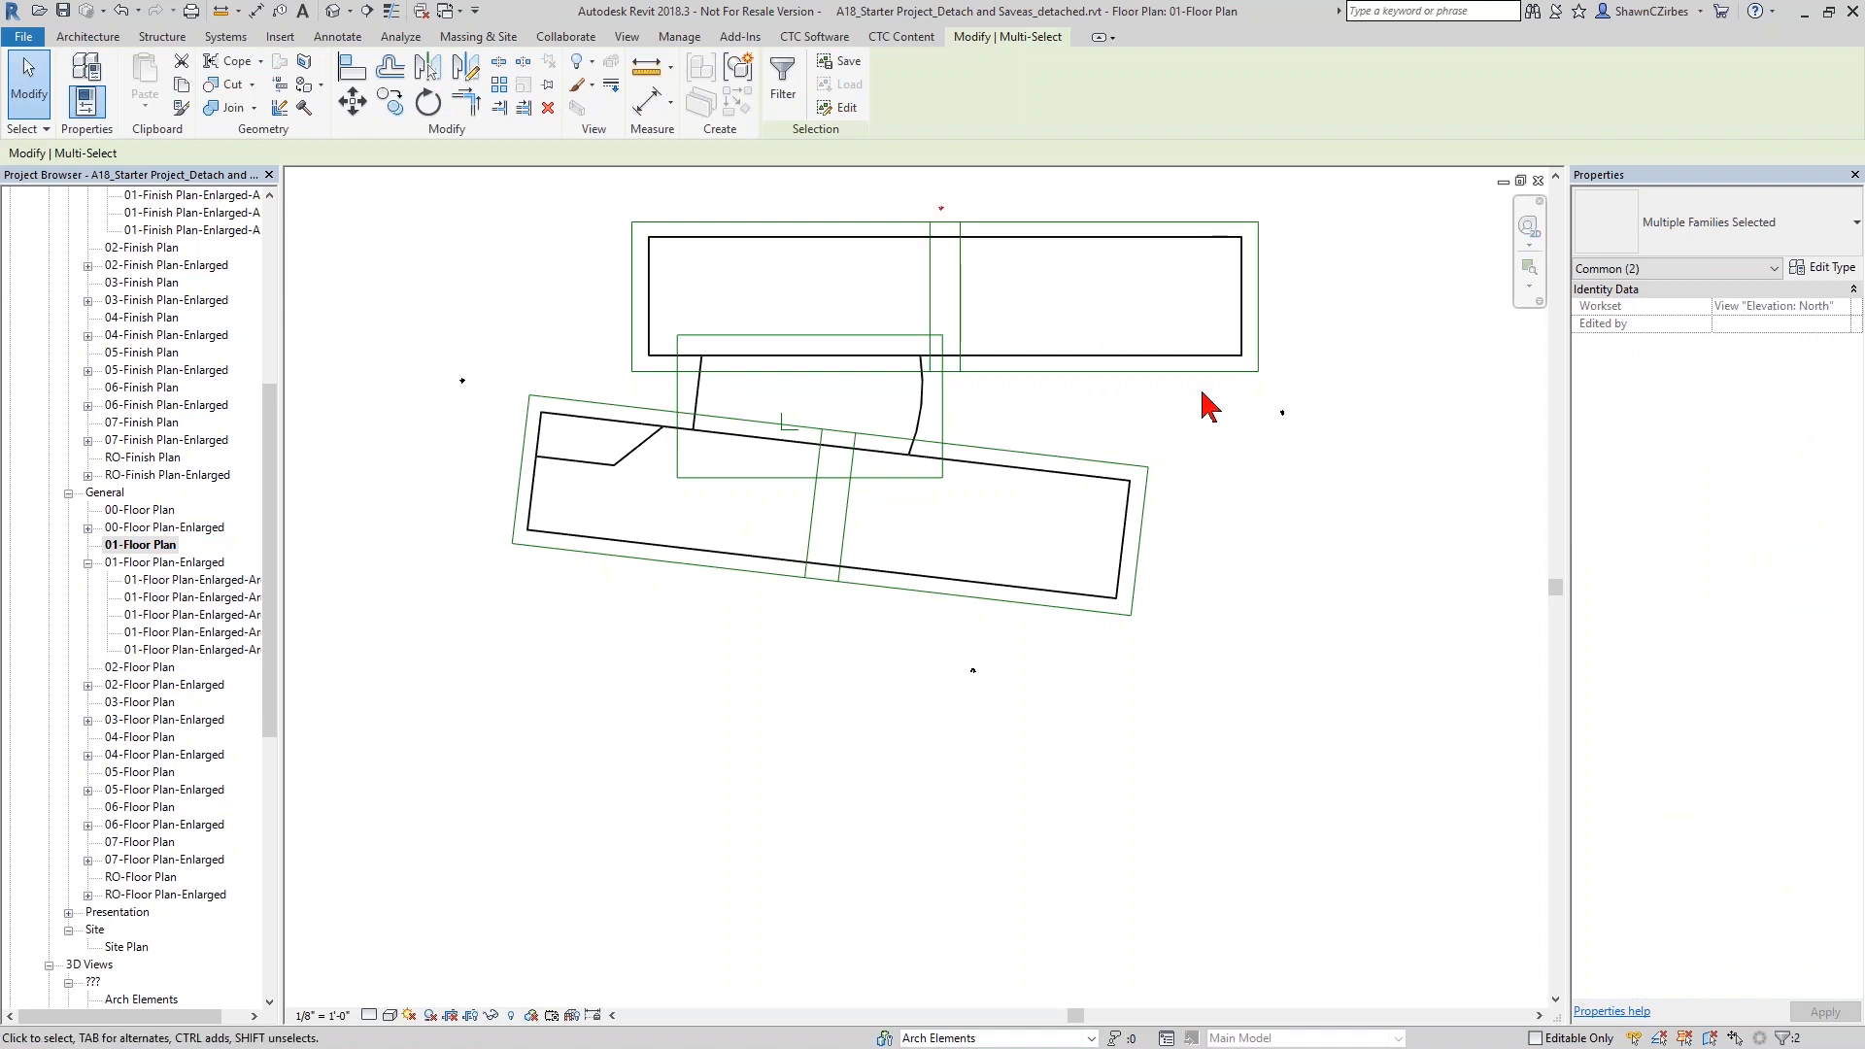
left_click(1251, 455, "ctrl")
- Examine the South elevation marker up close, including the properties of its elevation view
mouse_move(951, 686)
left_mouse_down("ctrl")
mouse_move(1031, 637)
mouse_move(1011, 661)
left_mouse_up("ctrl")
left_click(1045, 703)
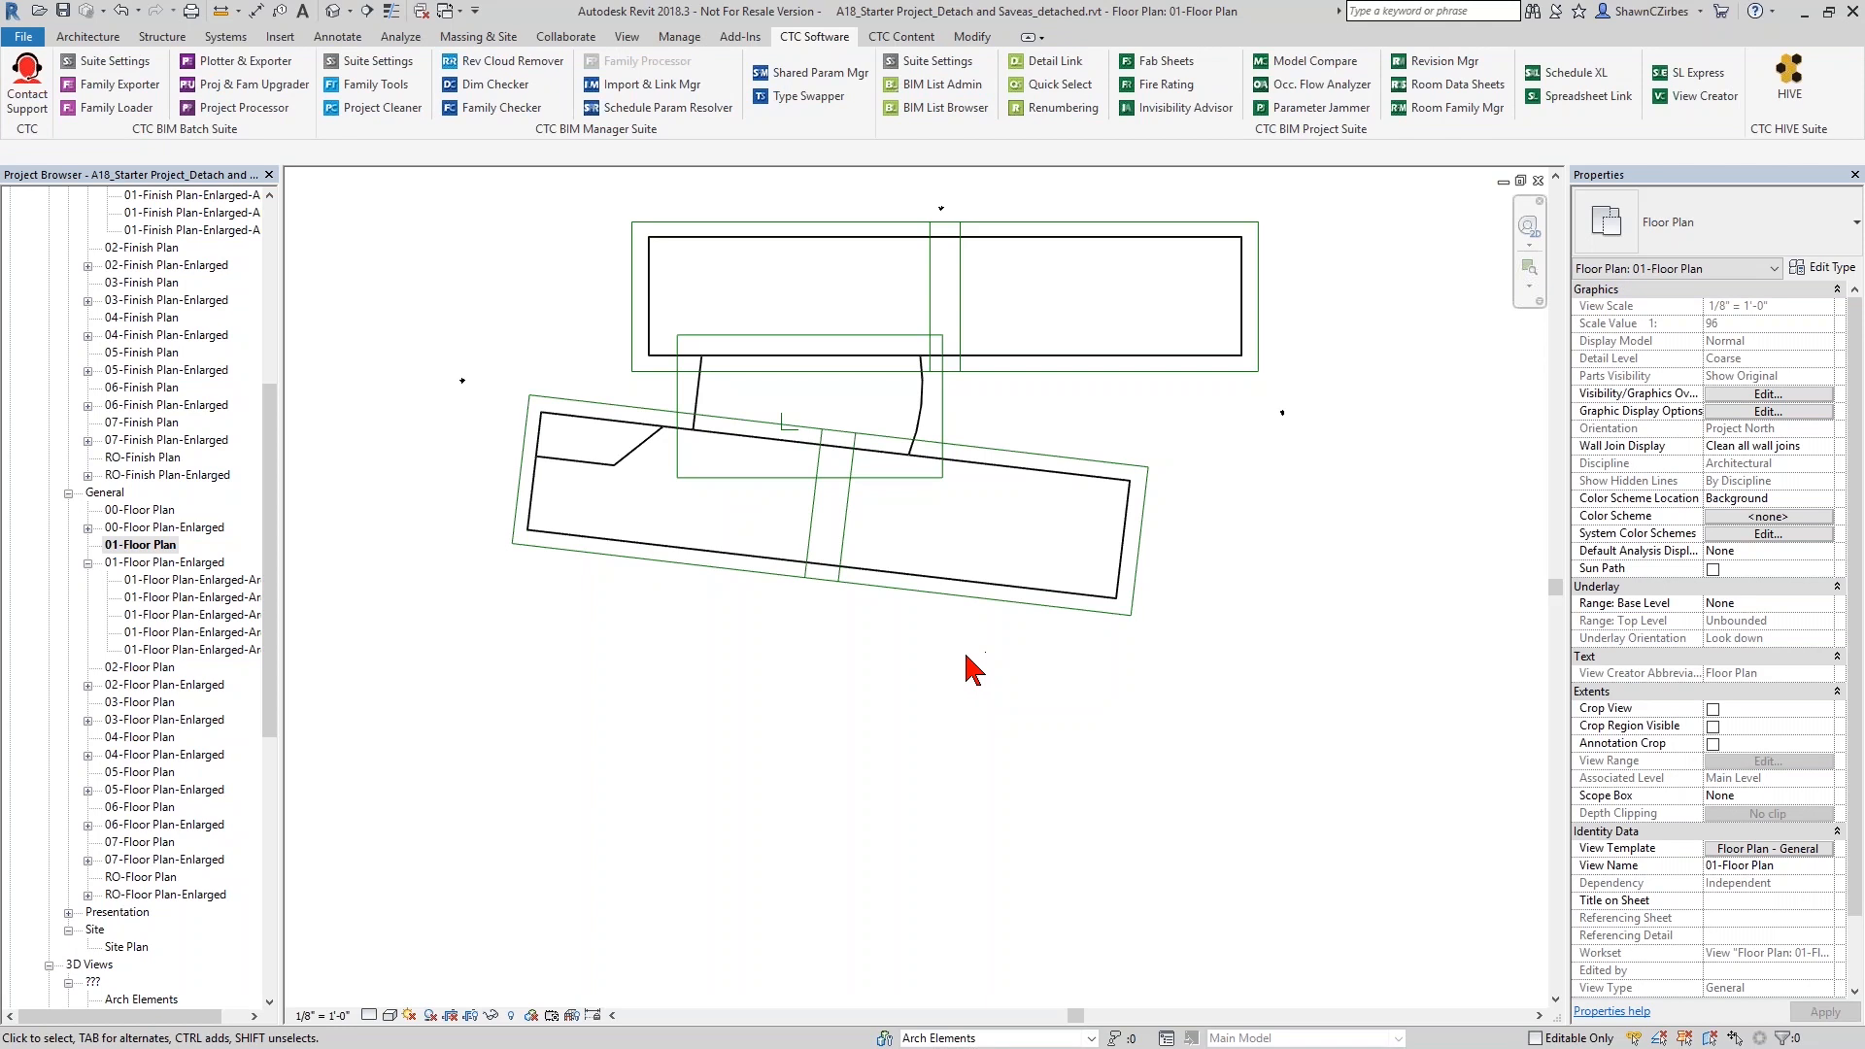
left_click(997, 686)
scroll(981, 679, "up", 5)
scroll(967, 622, "up", 3)
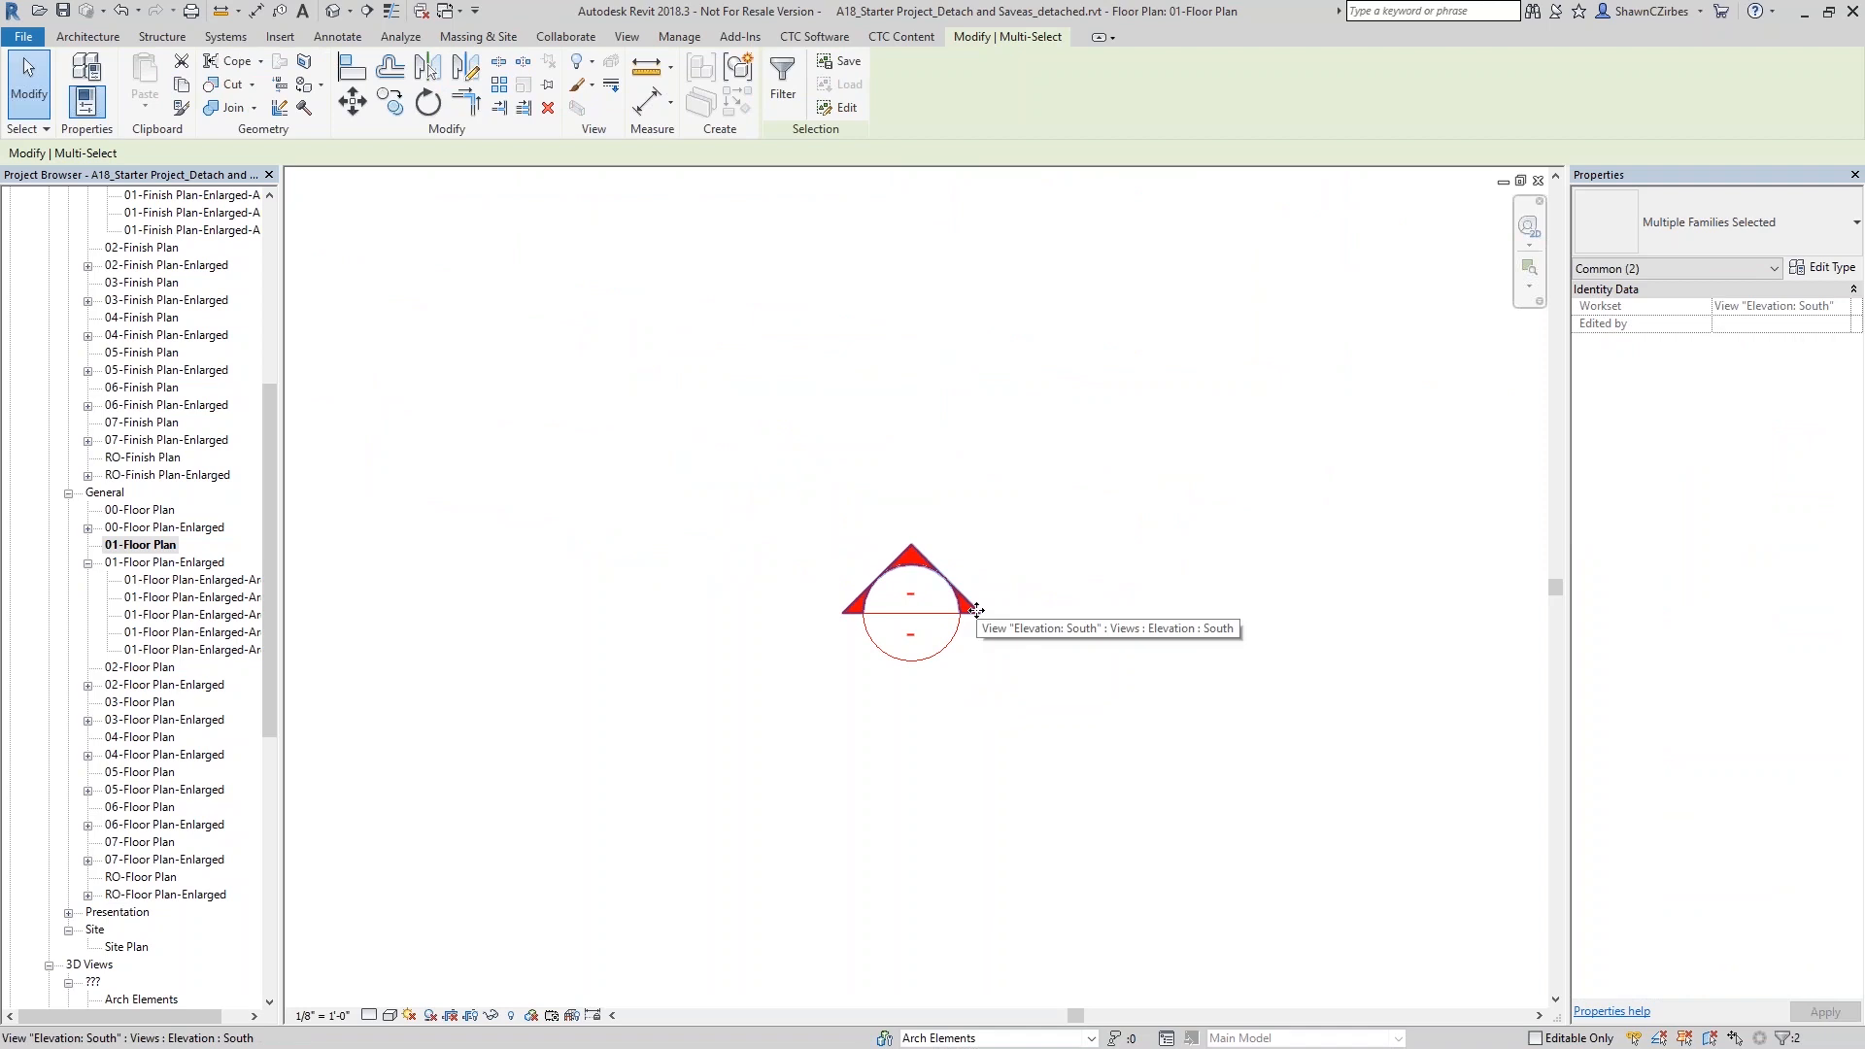
left_click(1011, 708)
mouse_move(768, 468)
left_mouse_down()
mouse_move(1011, 708)
mouse_move(1090, 632)
left_mouse_up()
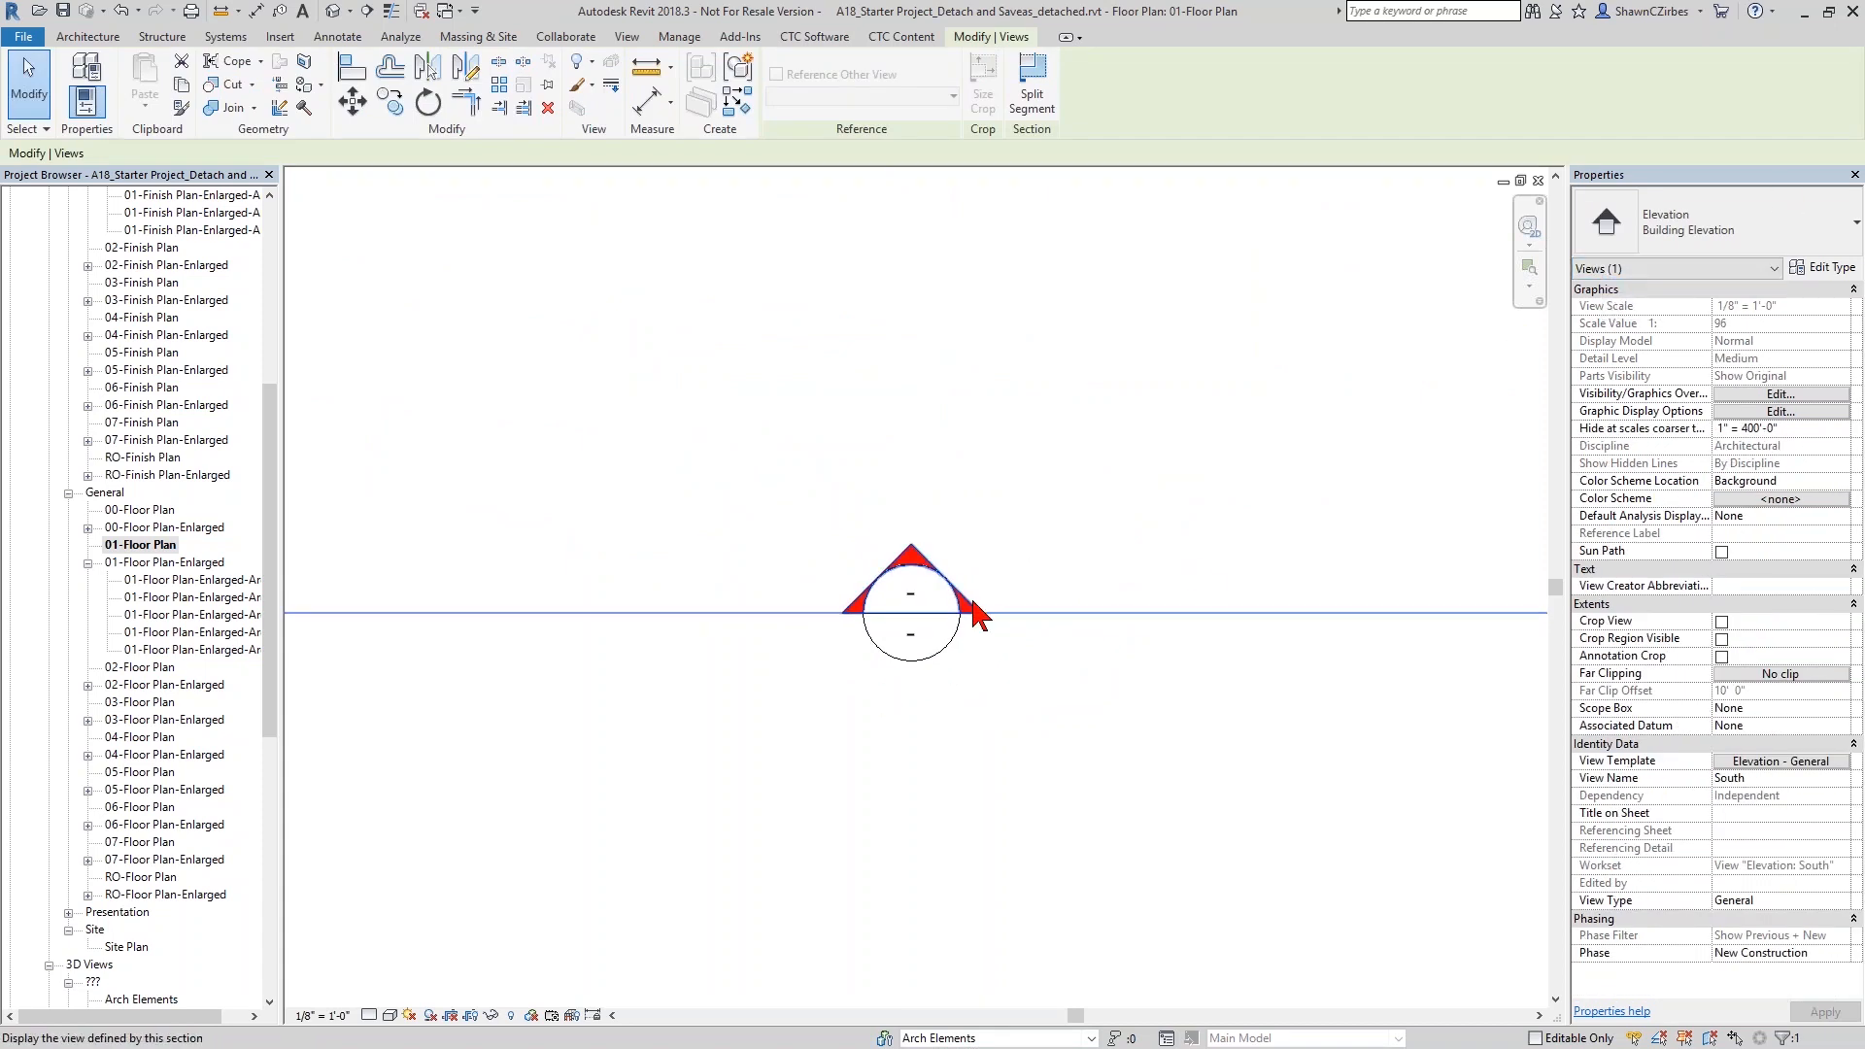
left_click(991, 743)
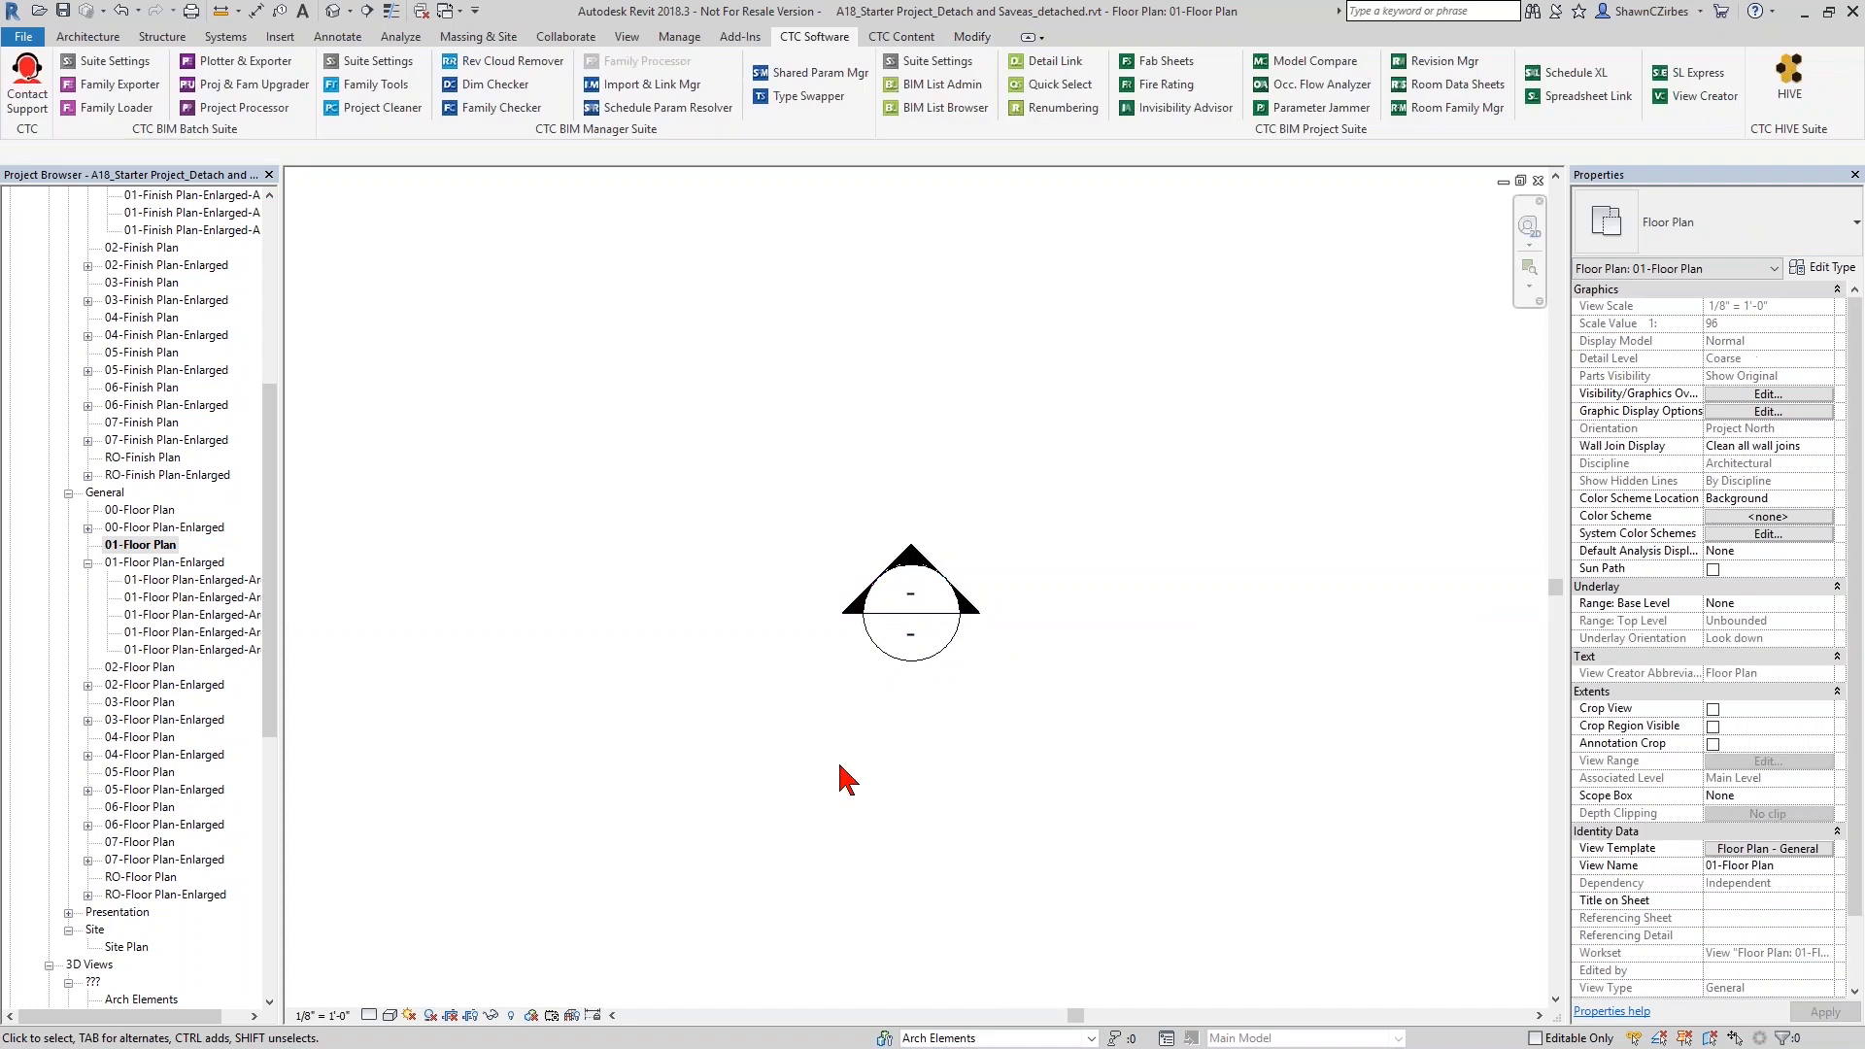
- Examine the East elevation marker up close in the 01-Floor Plan and return to the overall plan
left_click(984, 560)
left_click(949, 736)
scroll(909, 741, "down", 8)
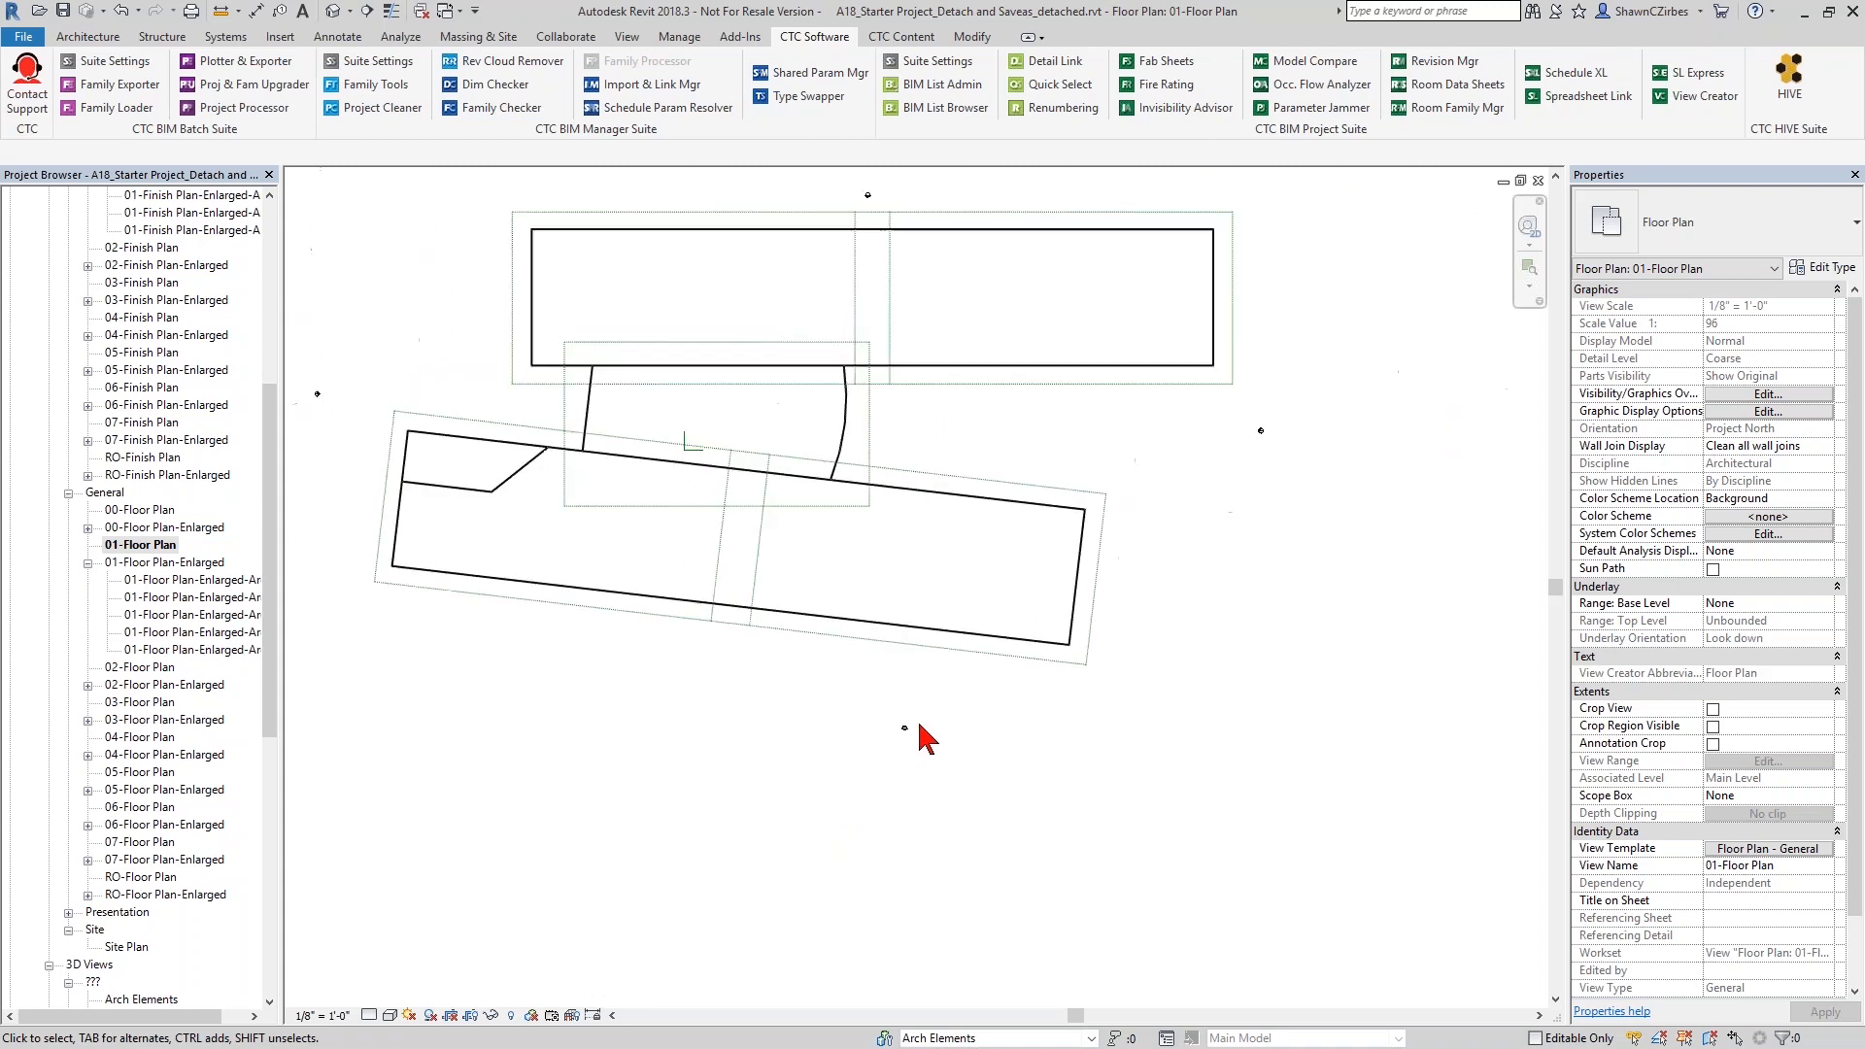
scroll(1020, 660, "up", 3)
middle_click_drag(1031, 670, 1156, 653)
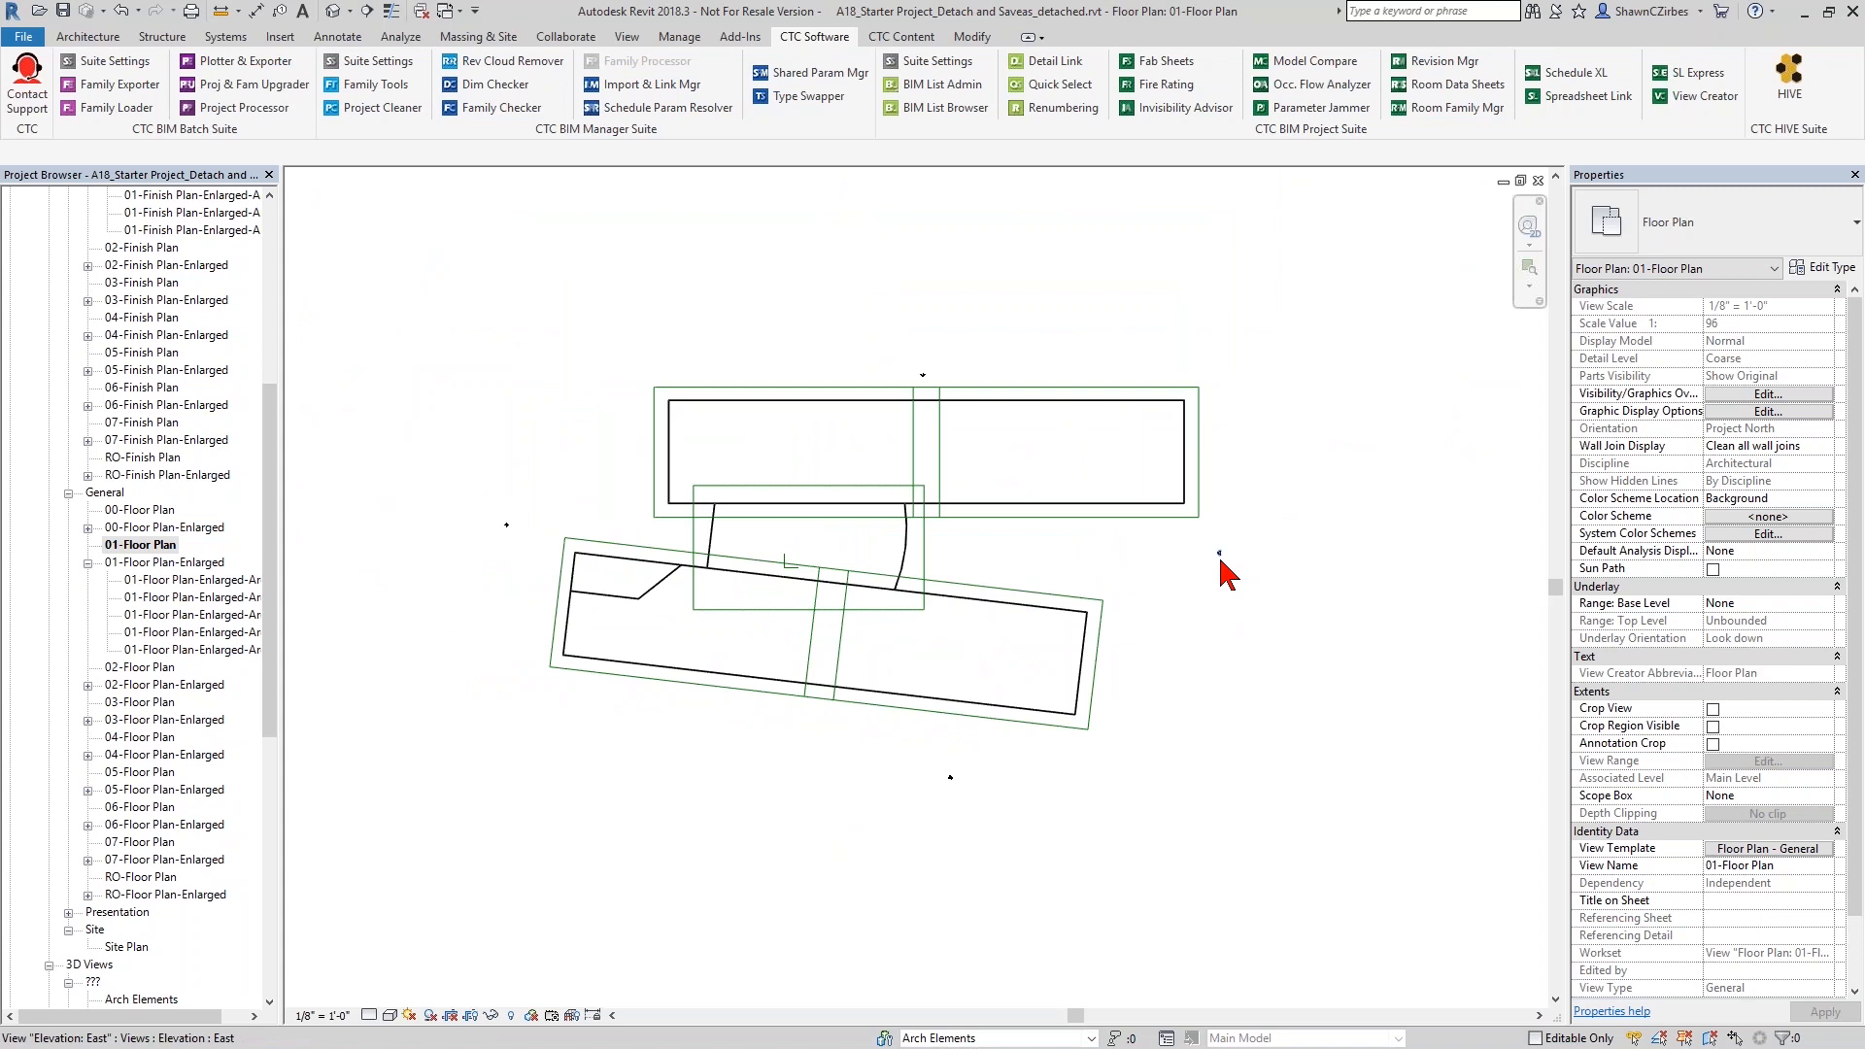
scroll(1212, 598, "up", 10)
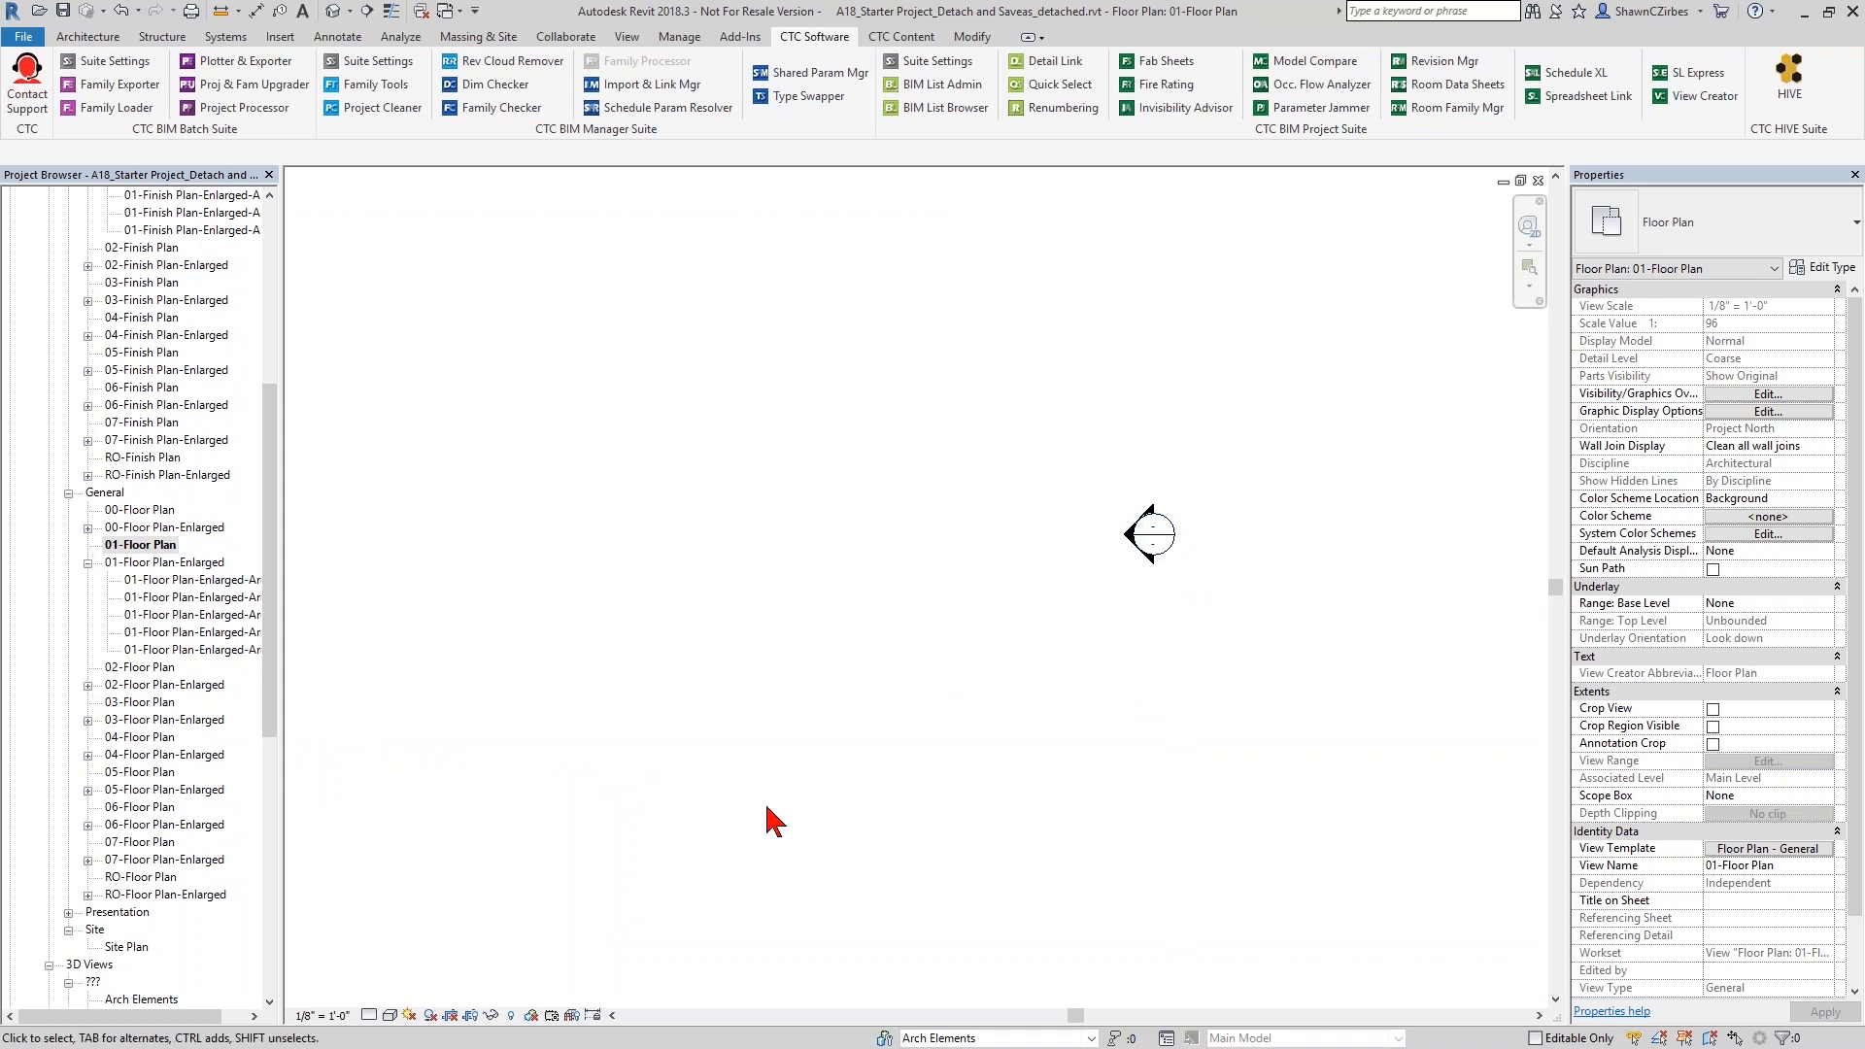
scroll(770, 819, "down", 5)
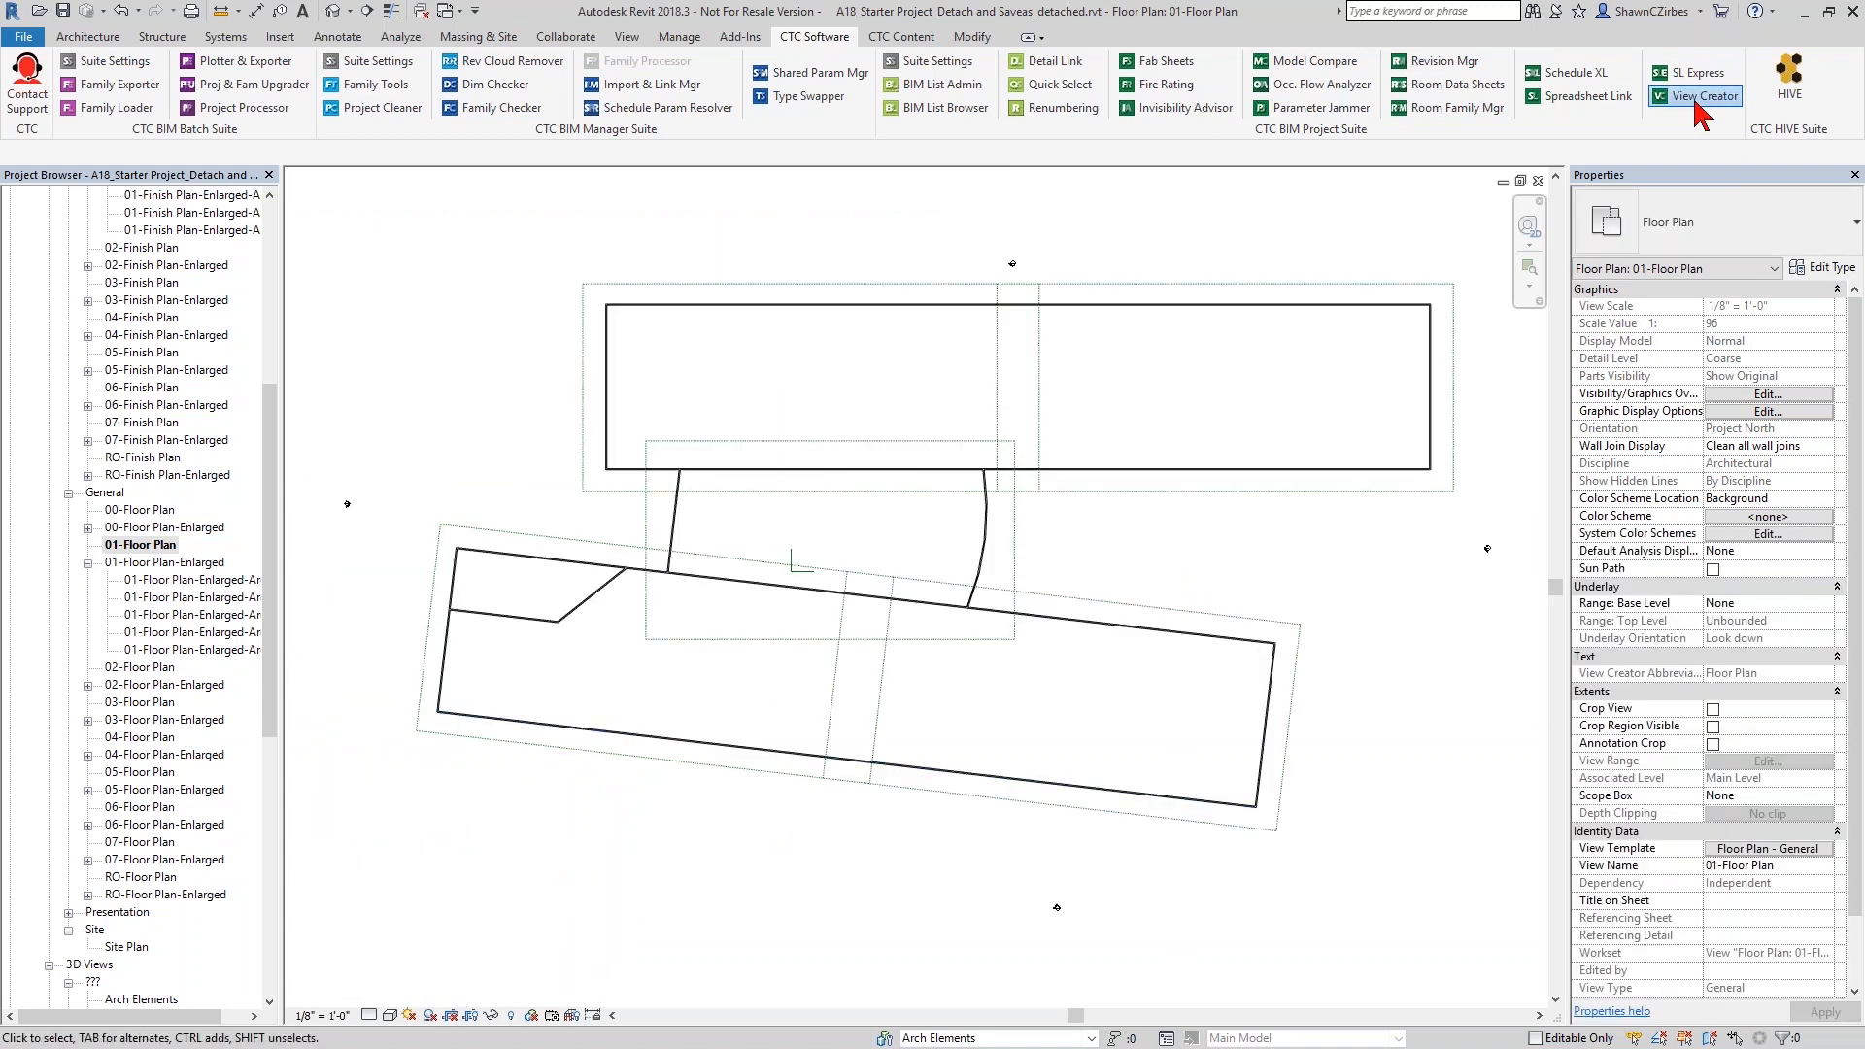
- Use View Creator to apply the Quincy title block to sheets A000, G000 and zzz
left_click(1697, 97)
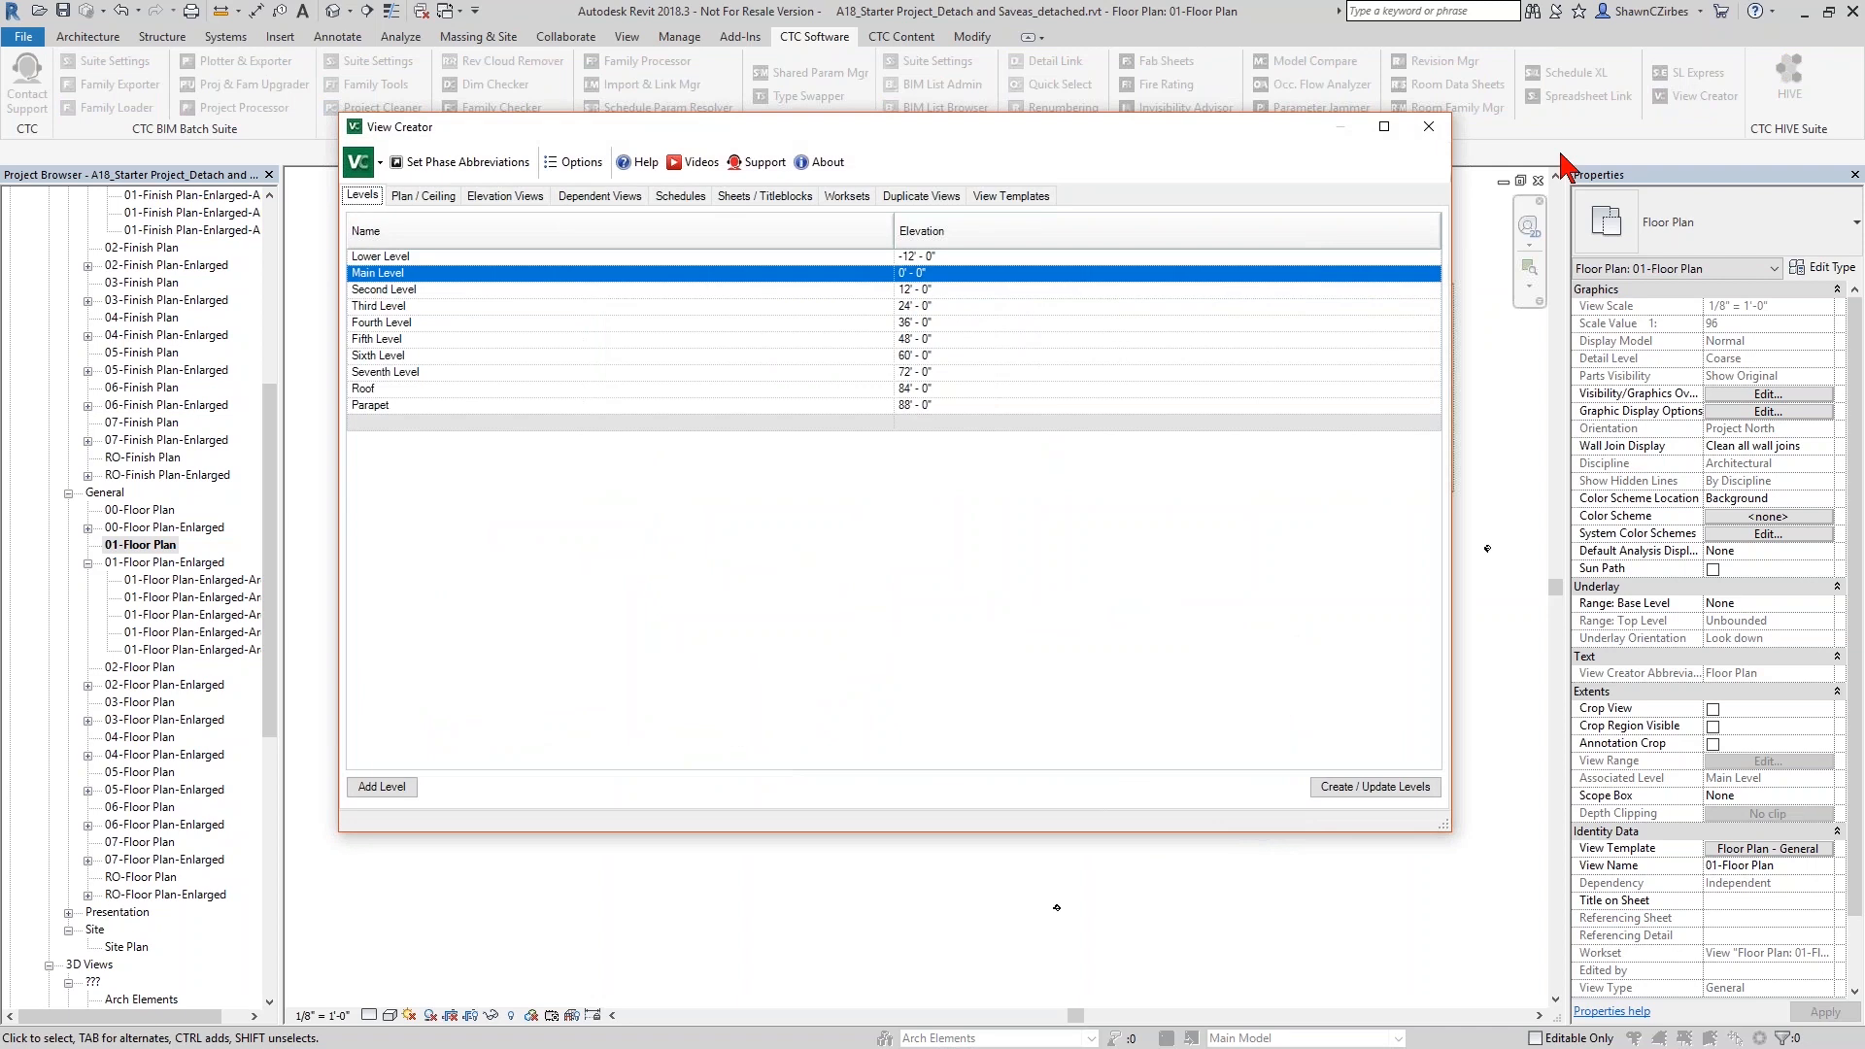
left_click(766, 197)
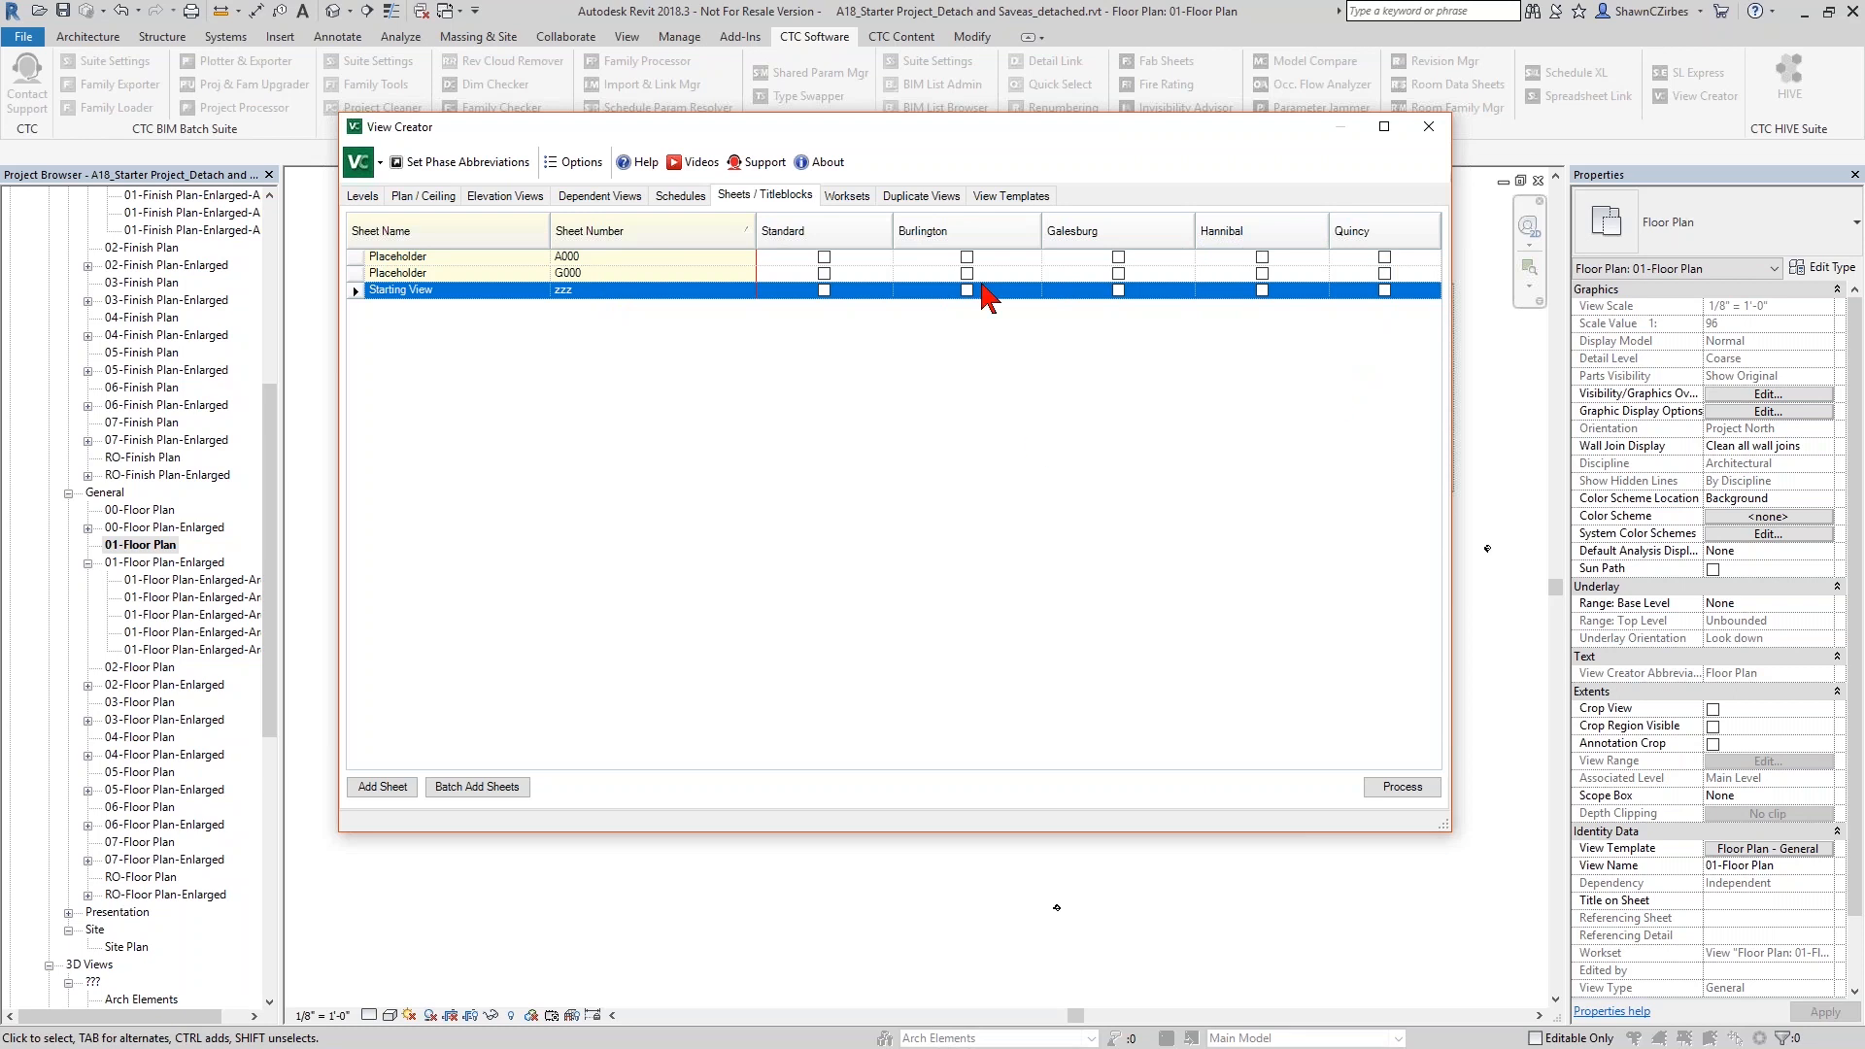
left_click(1383, 257)
left_click(1383, 274)
left_click(1384, 290)
left_click(1400, 787)
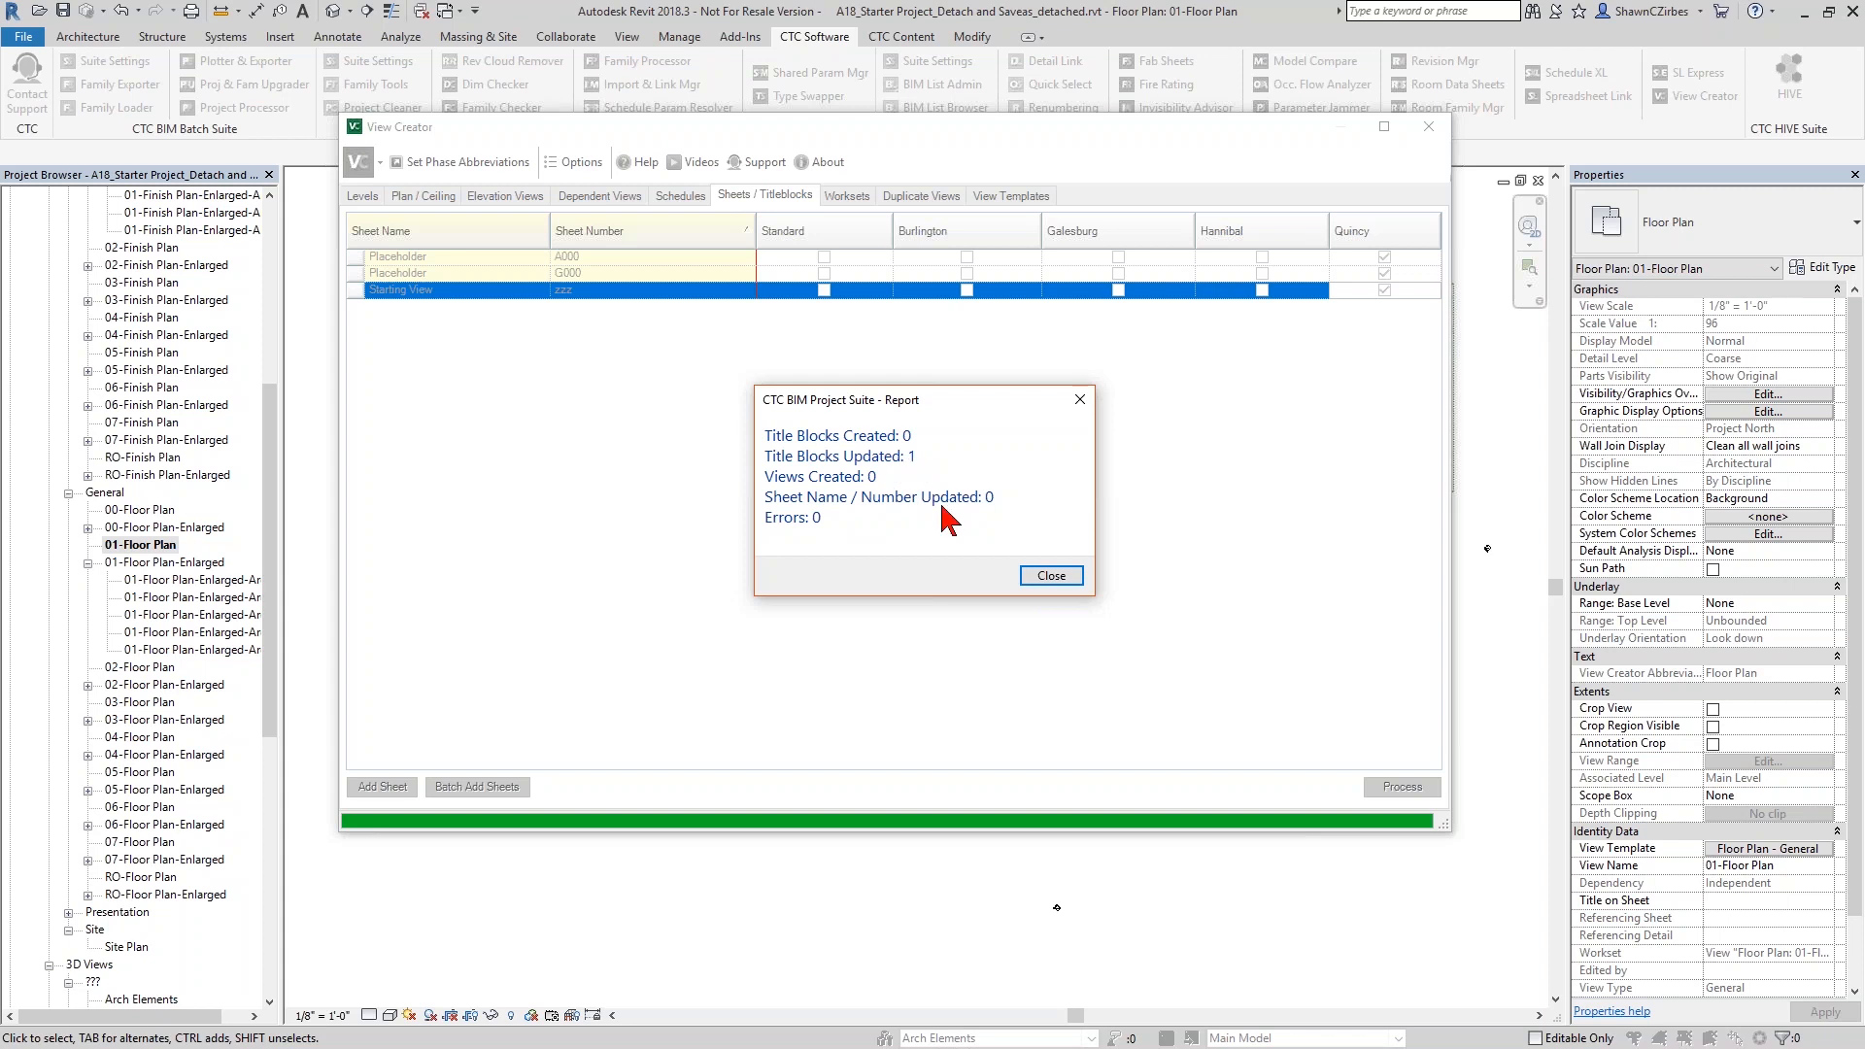
left_click(1051, 575)
- Switch the Starting View sheet zzz to the Standard title block and process the change
left_click(824, 289)
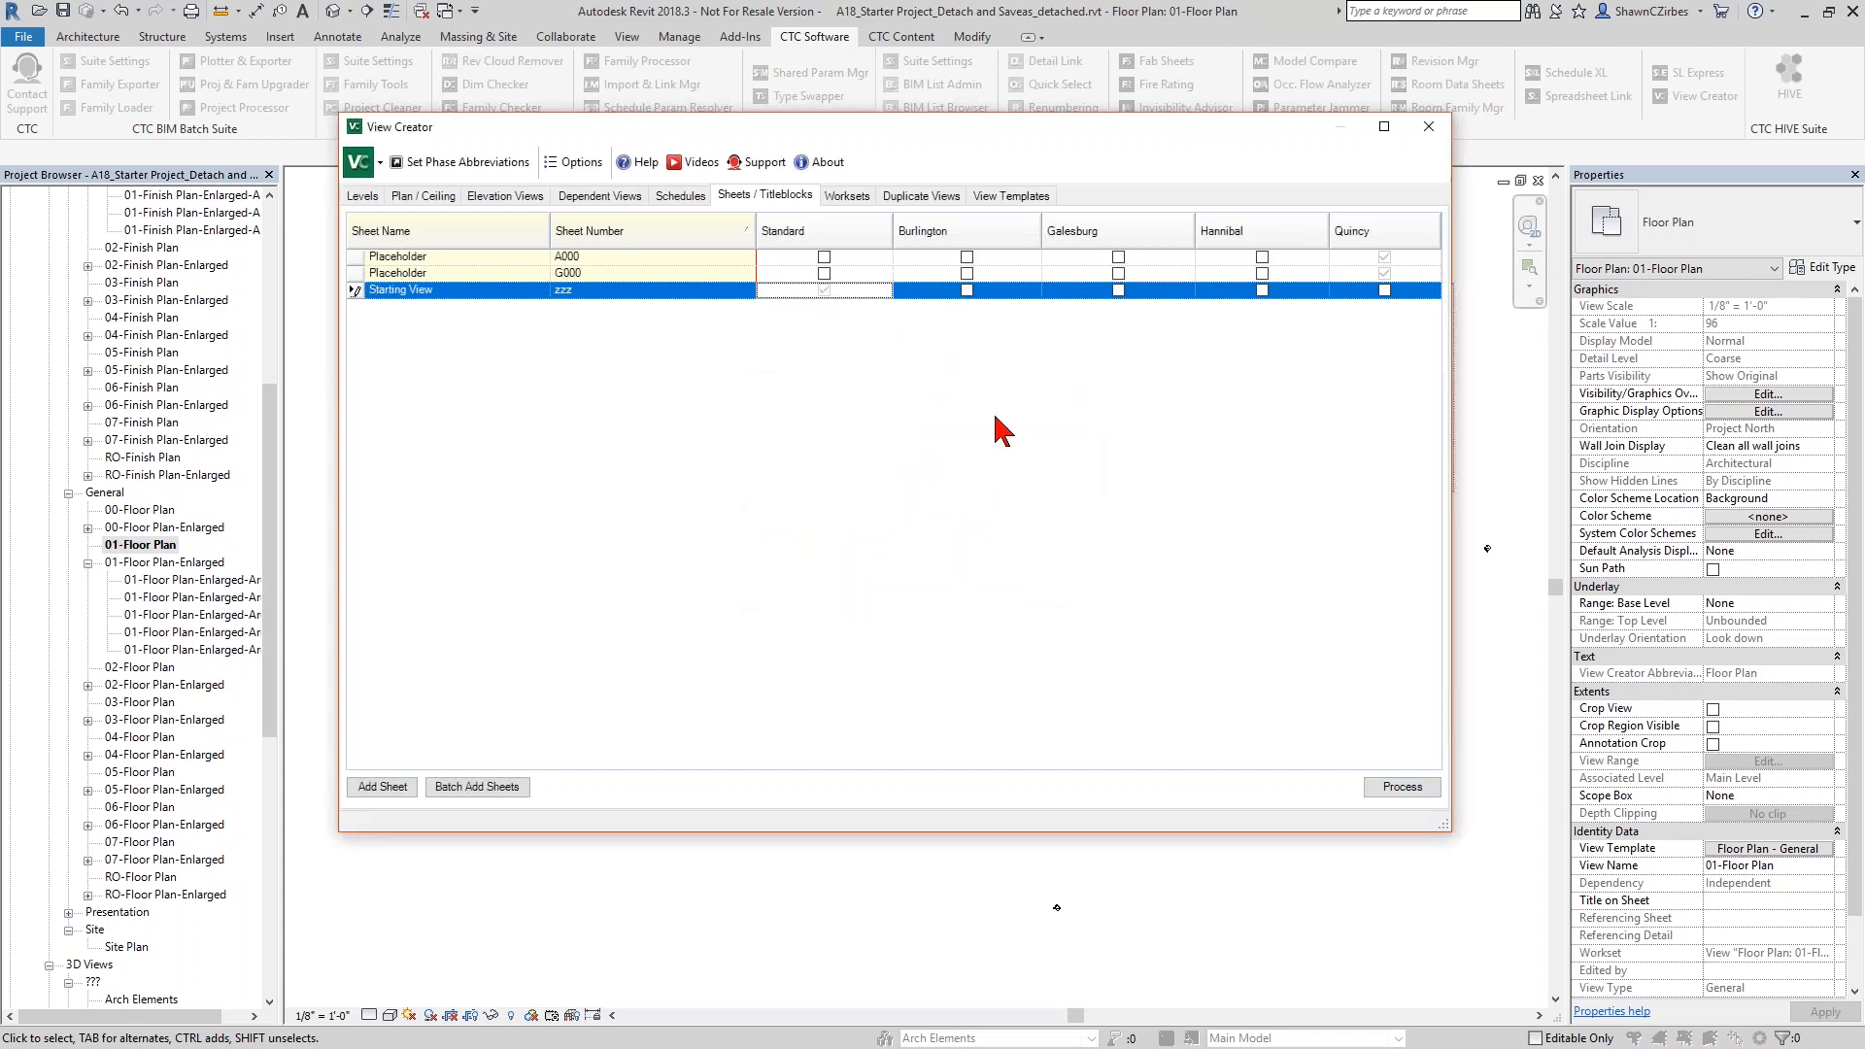
left_click(1416, 792)
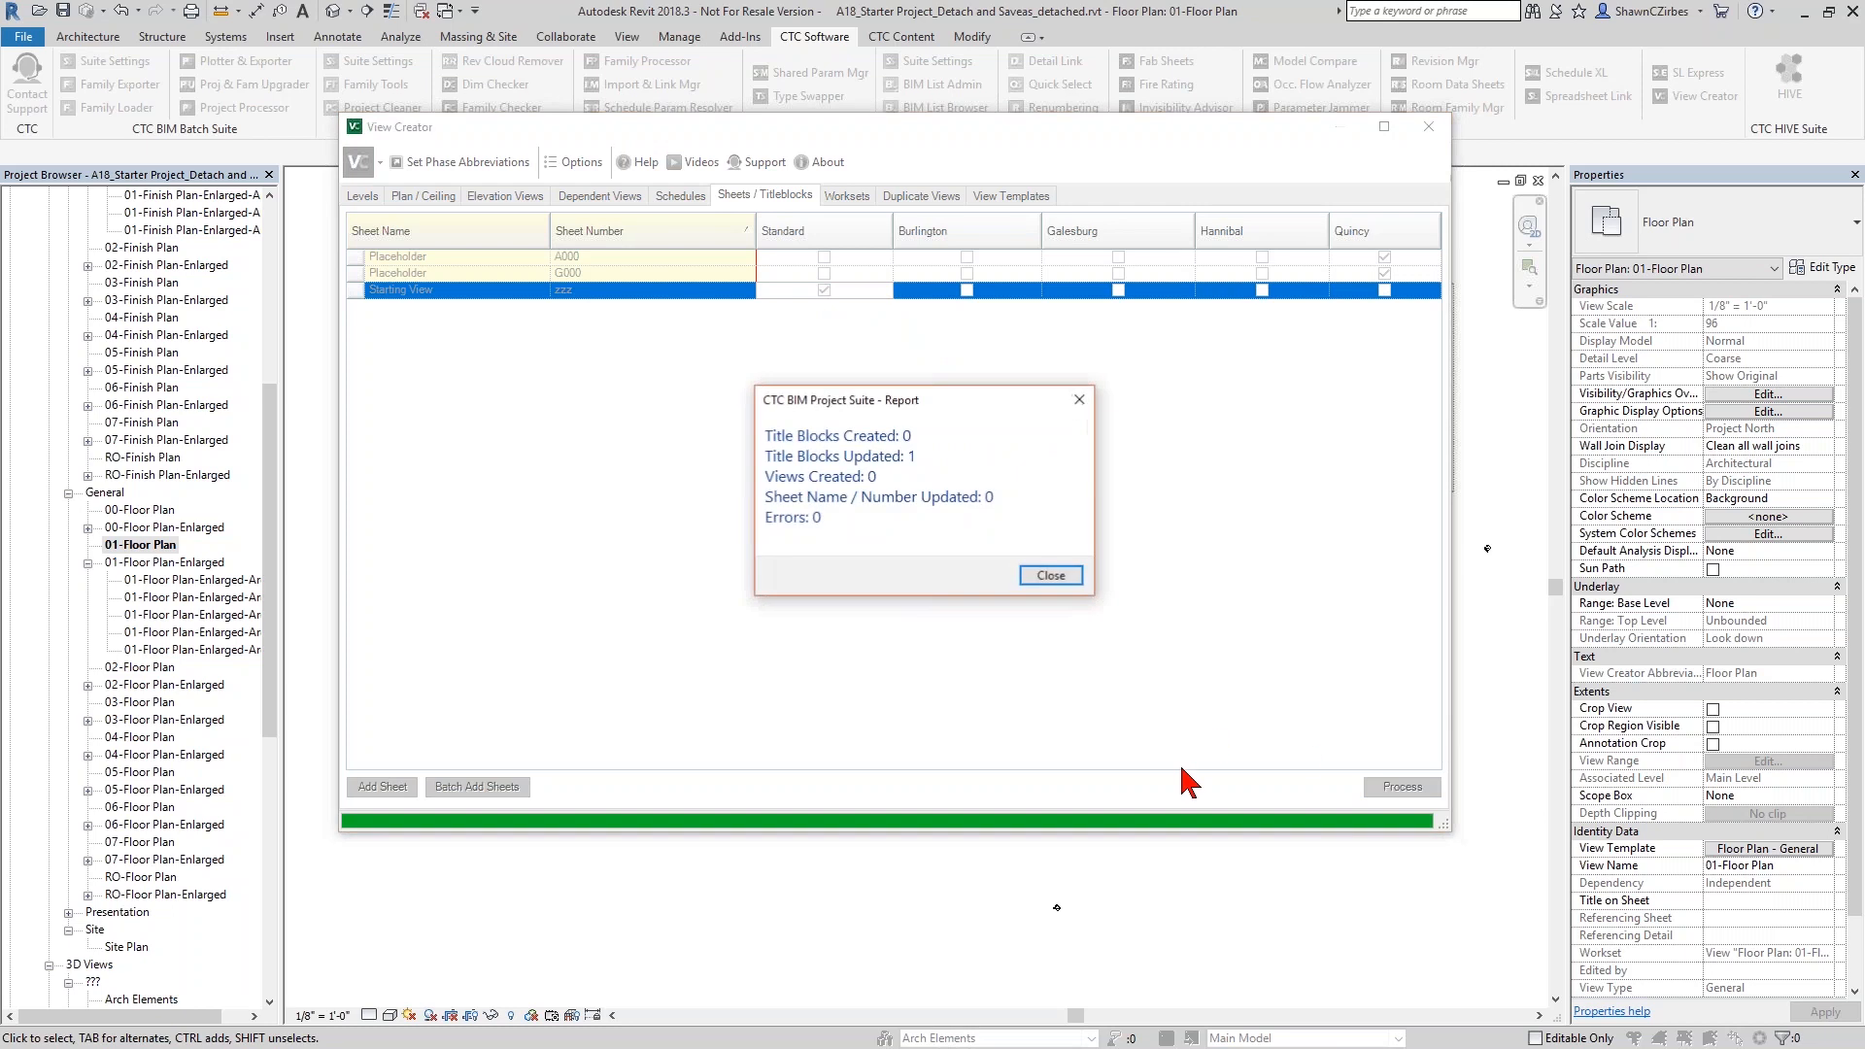
left_click(1051, 575)
- Switch the placeholder sheets A000 and G000 to the Hannibal title block and process the change
left_click(1282, 258)
left_click(1262, 274)
left_click(1405, 790)
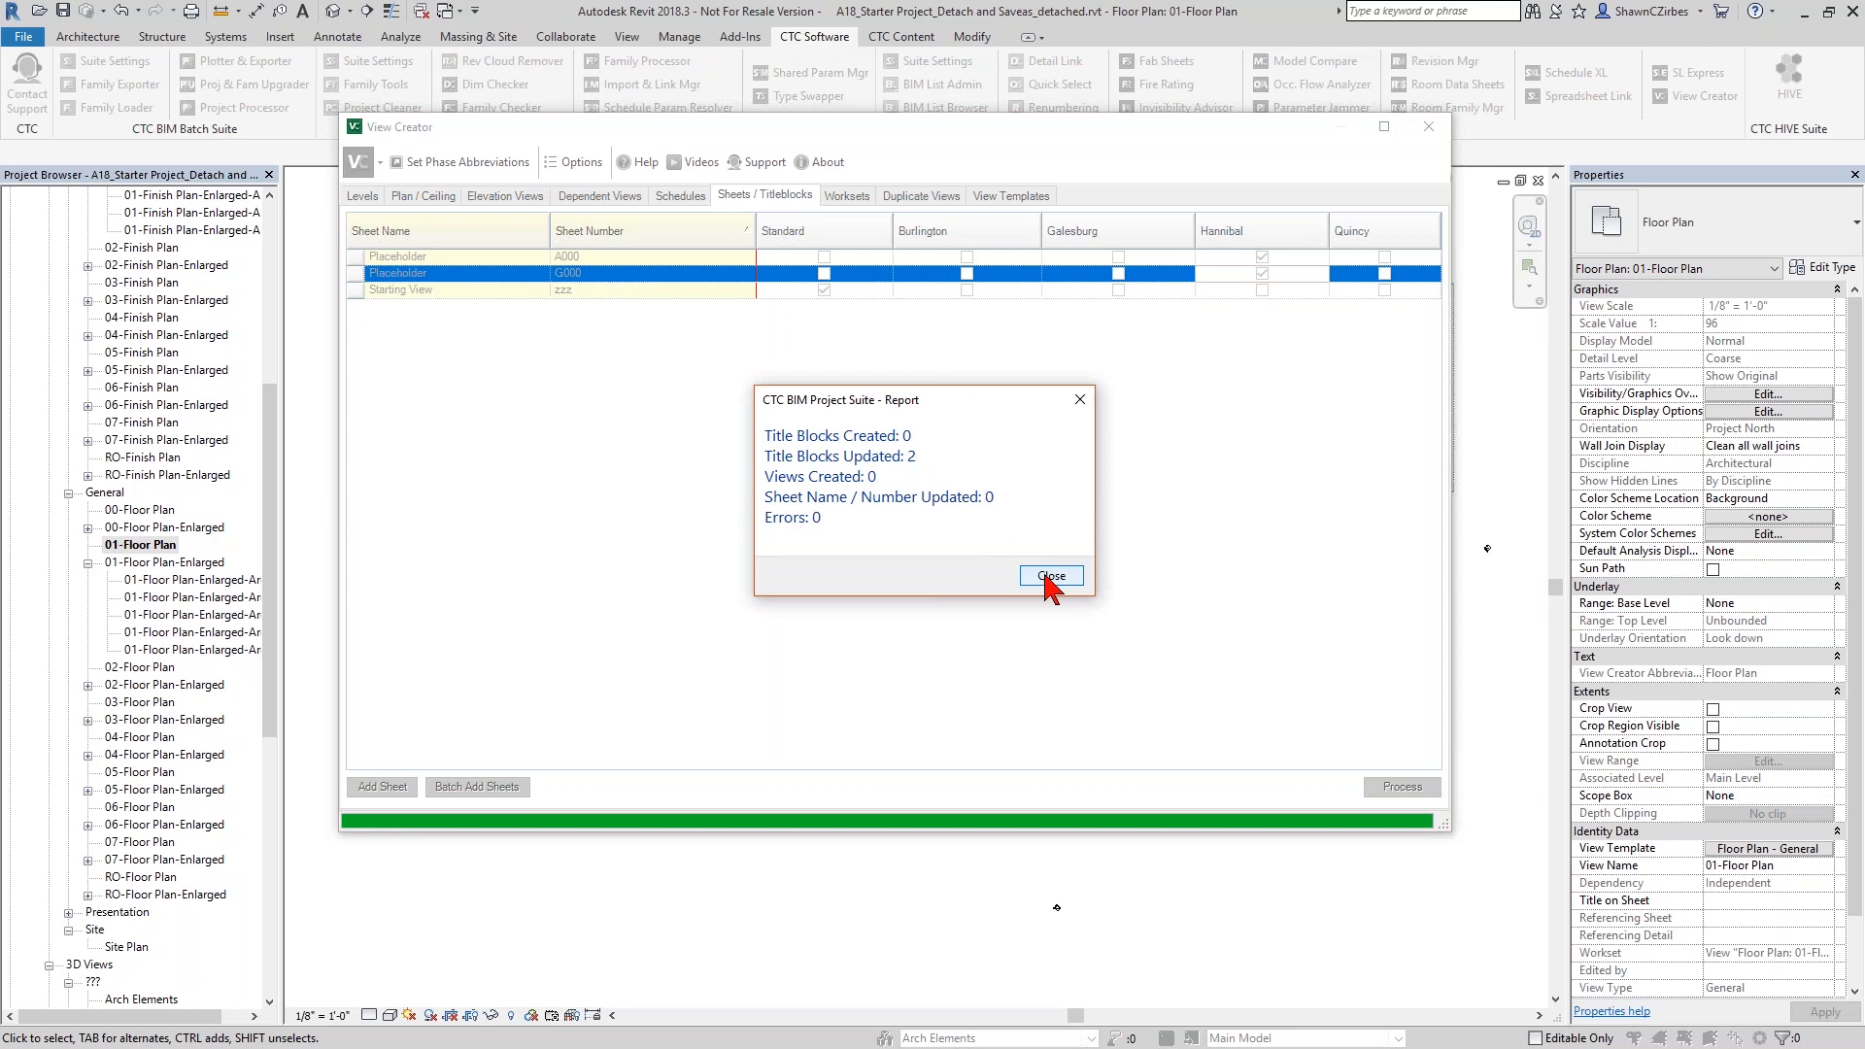
left_click(1051, 576)
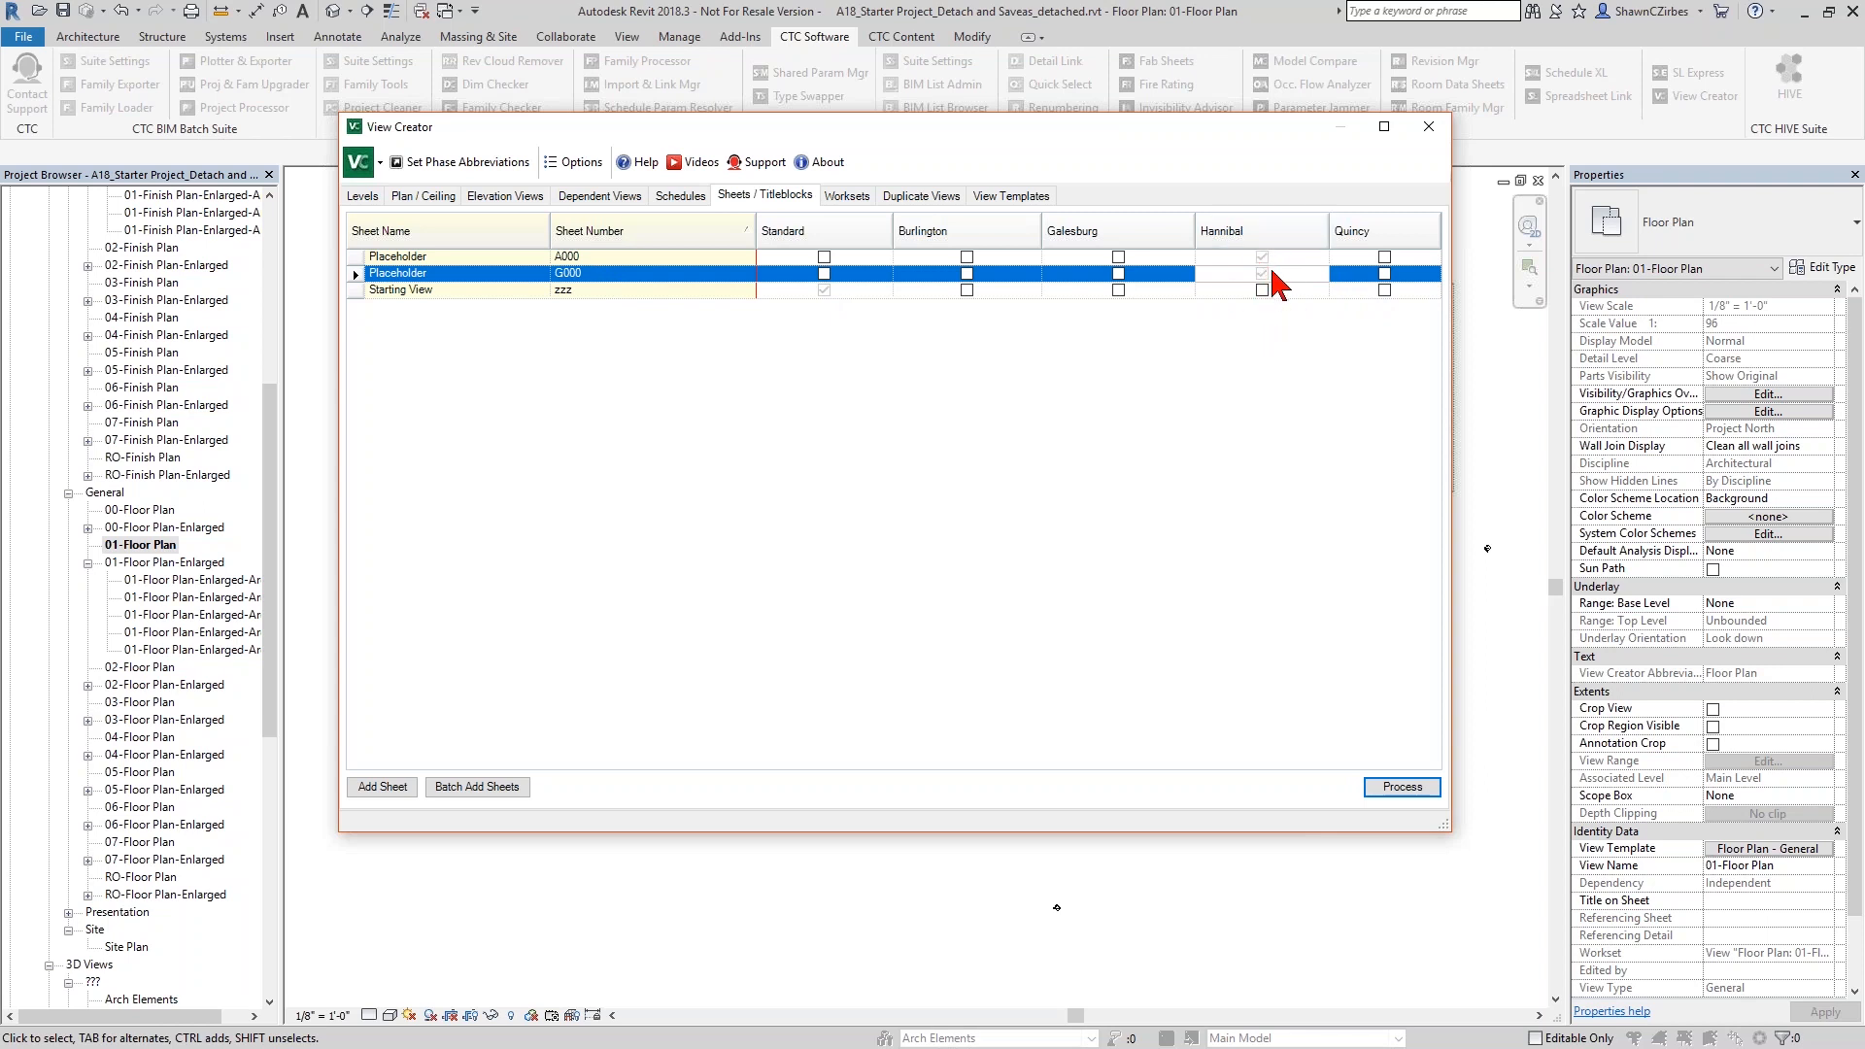
- Mark the 00-Code Plan view for duplication and set its number of duplicates to 7
left_click(942, 198)
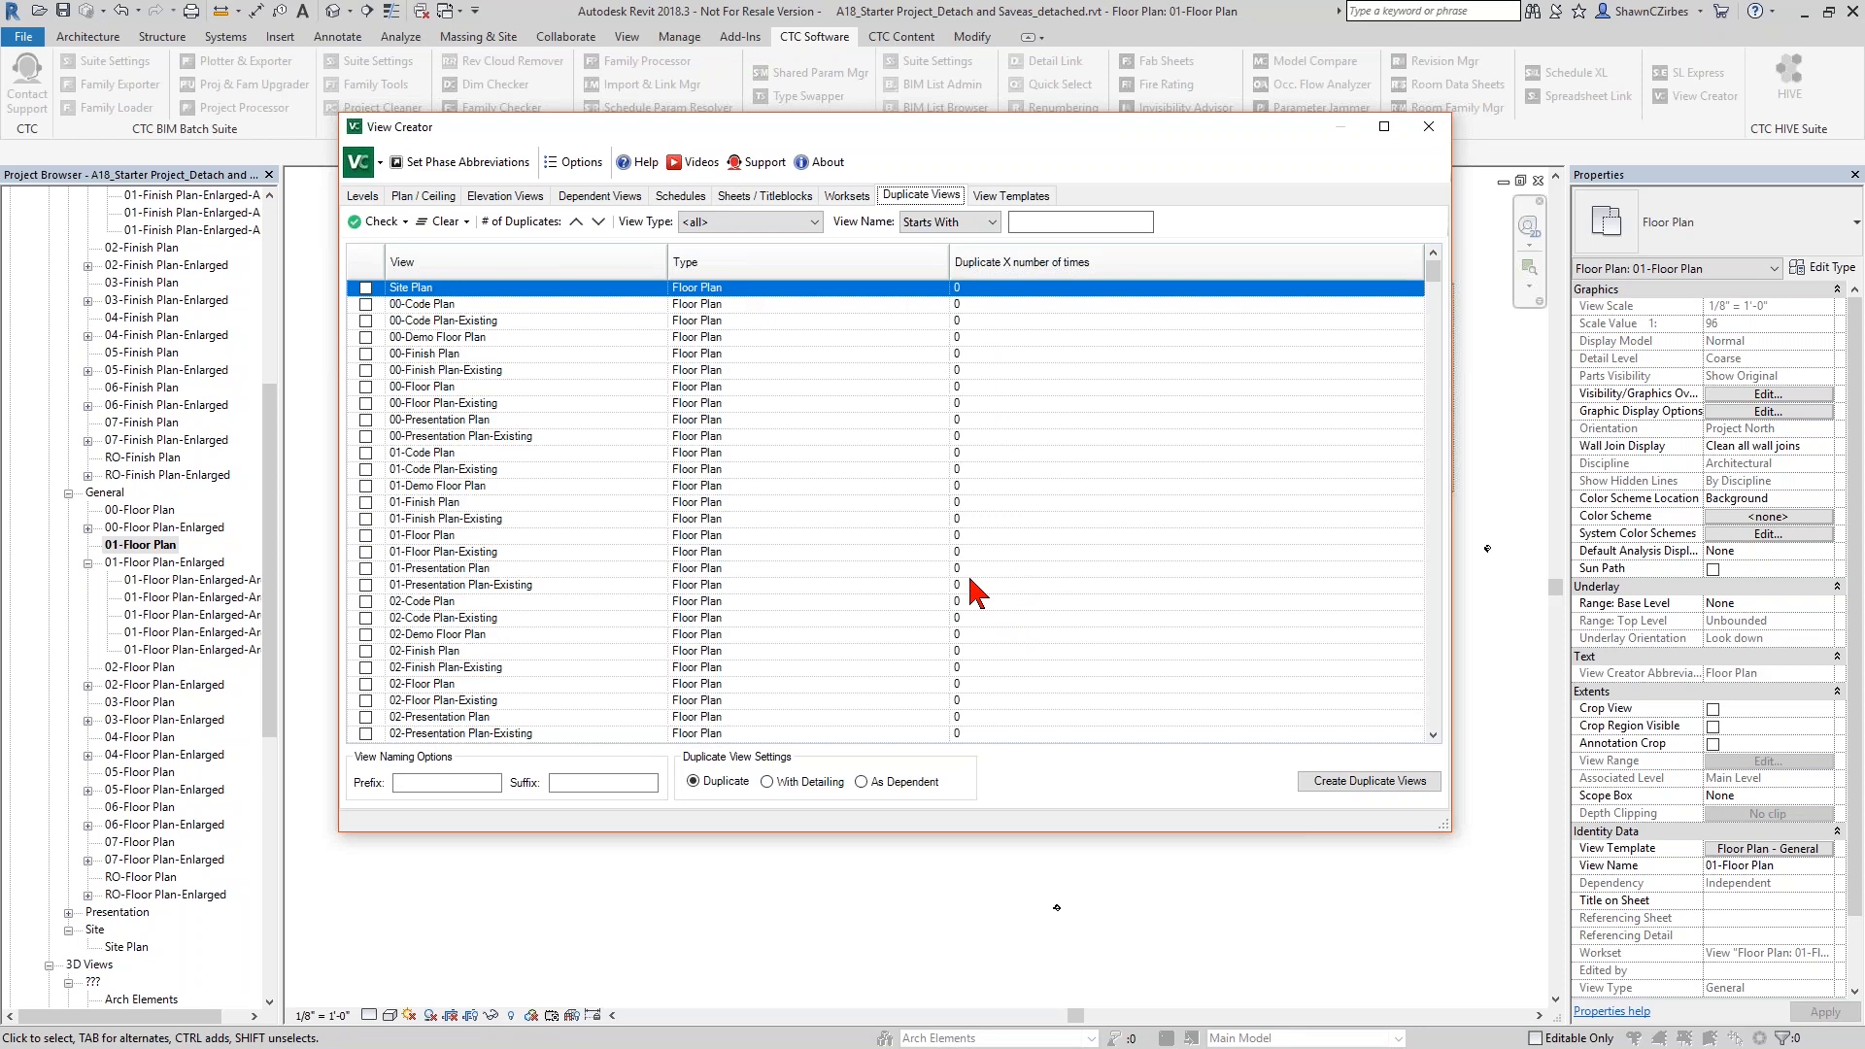
left_click(365, 304)
left_click(961, 305)
type("7")
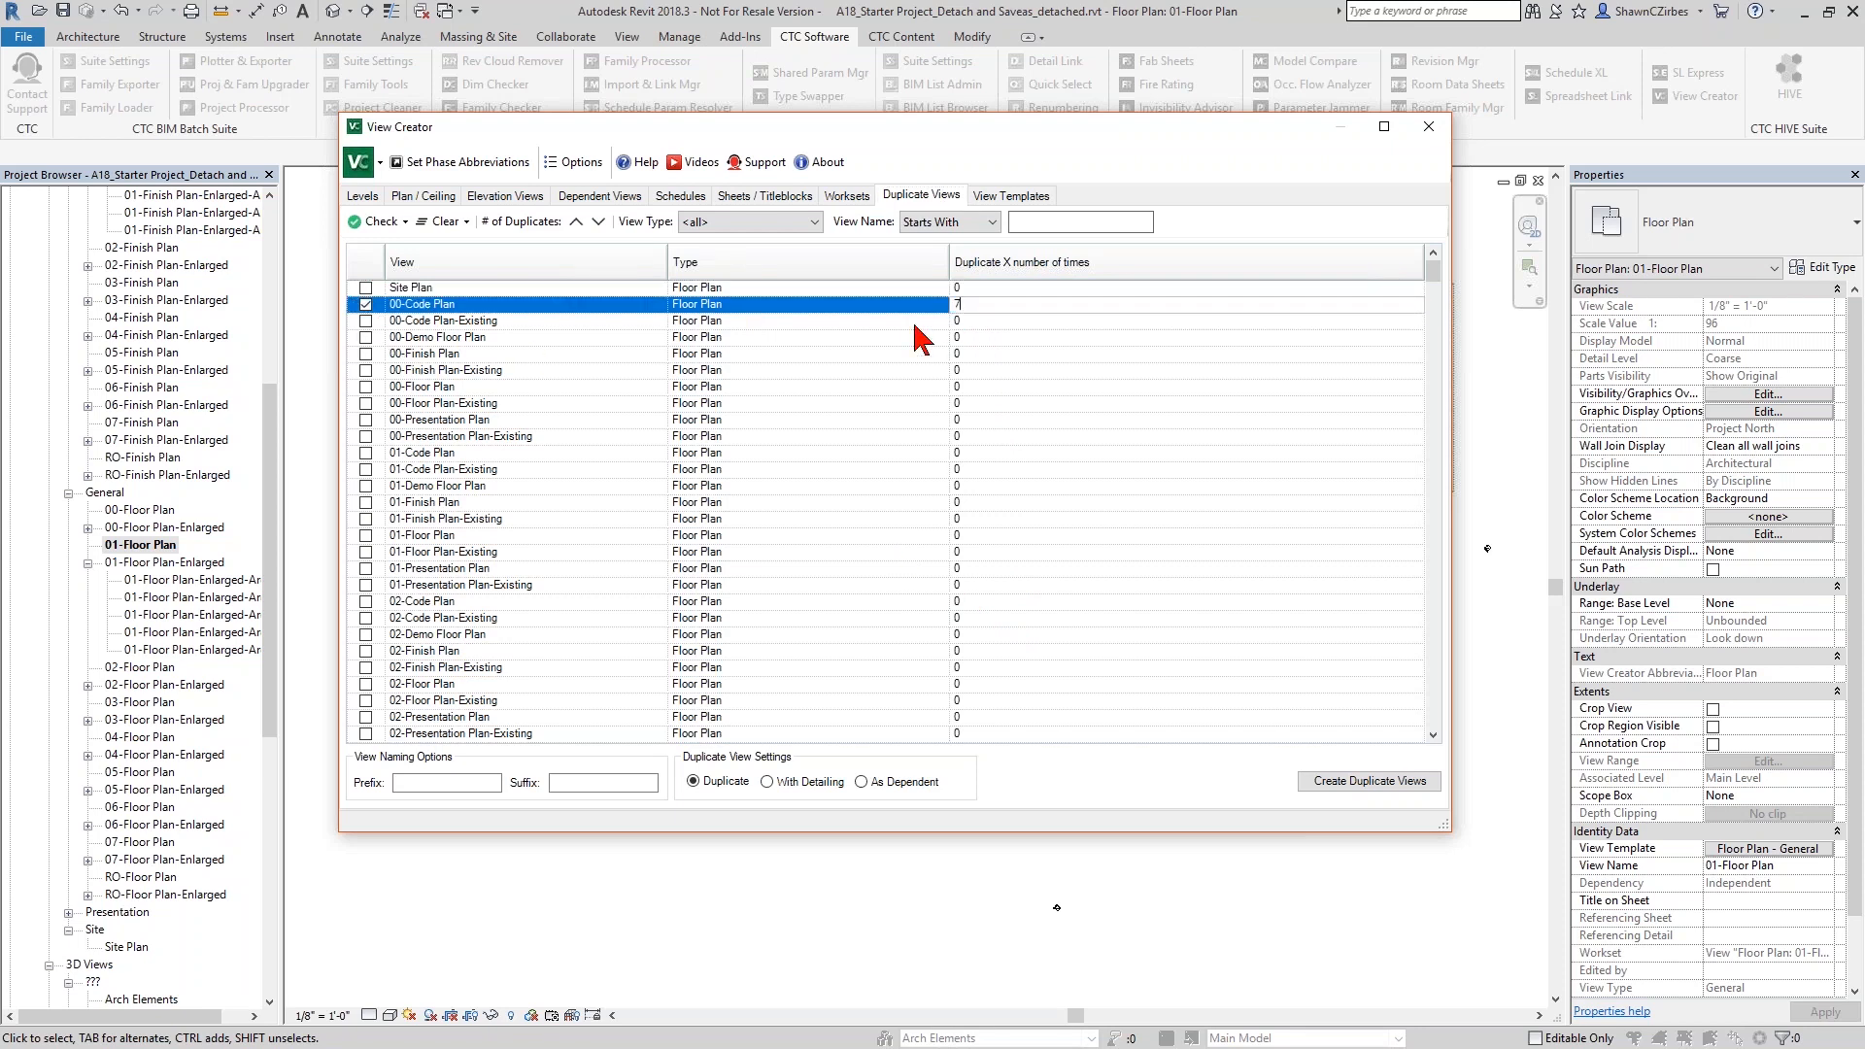
left_click(610, 782)
- Examine which views are assigned to the Code Plan and Demo floor plan view templates, and close View Creator
left_click(1015, 197)
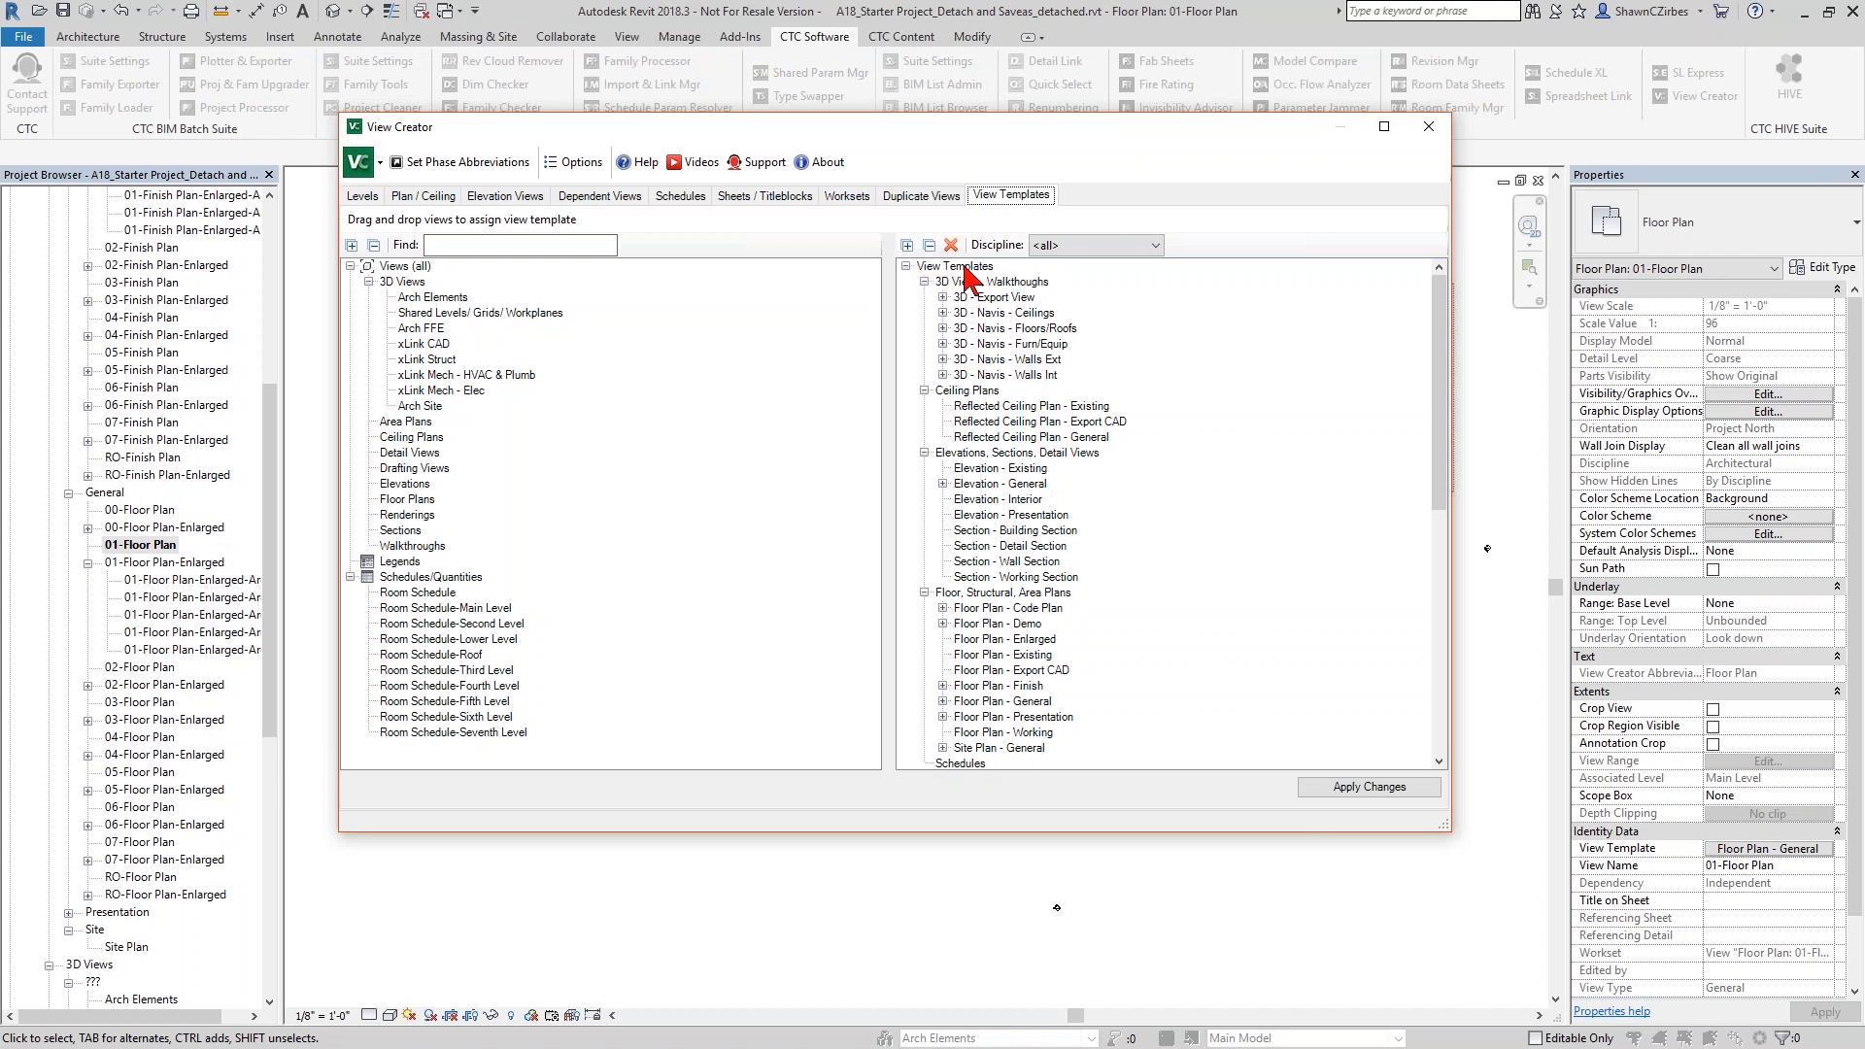
left_click(943, 608)
scroll(967, 618, "down", 7)
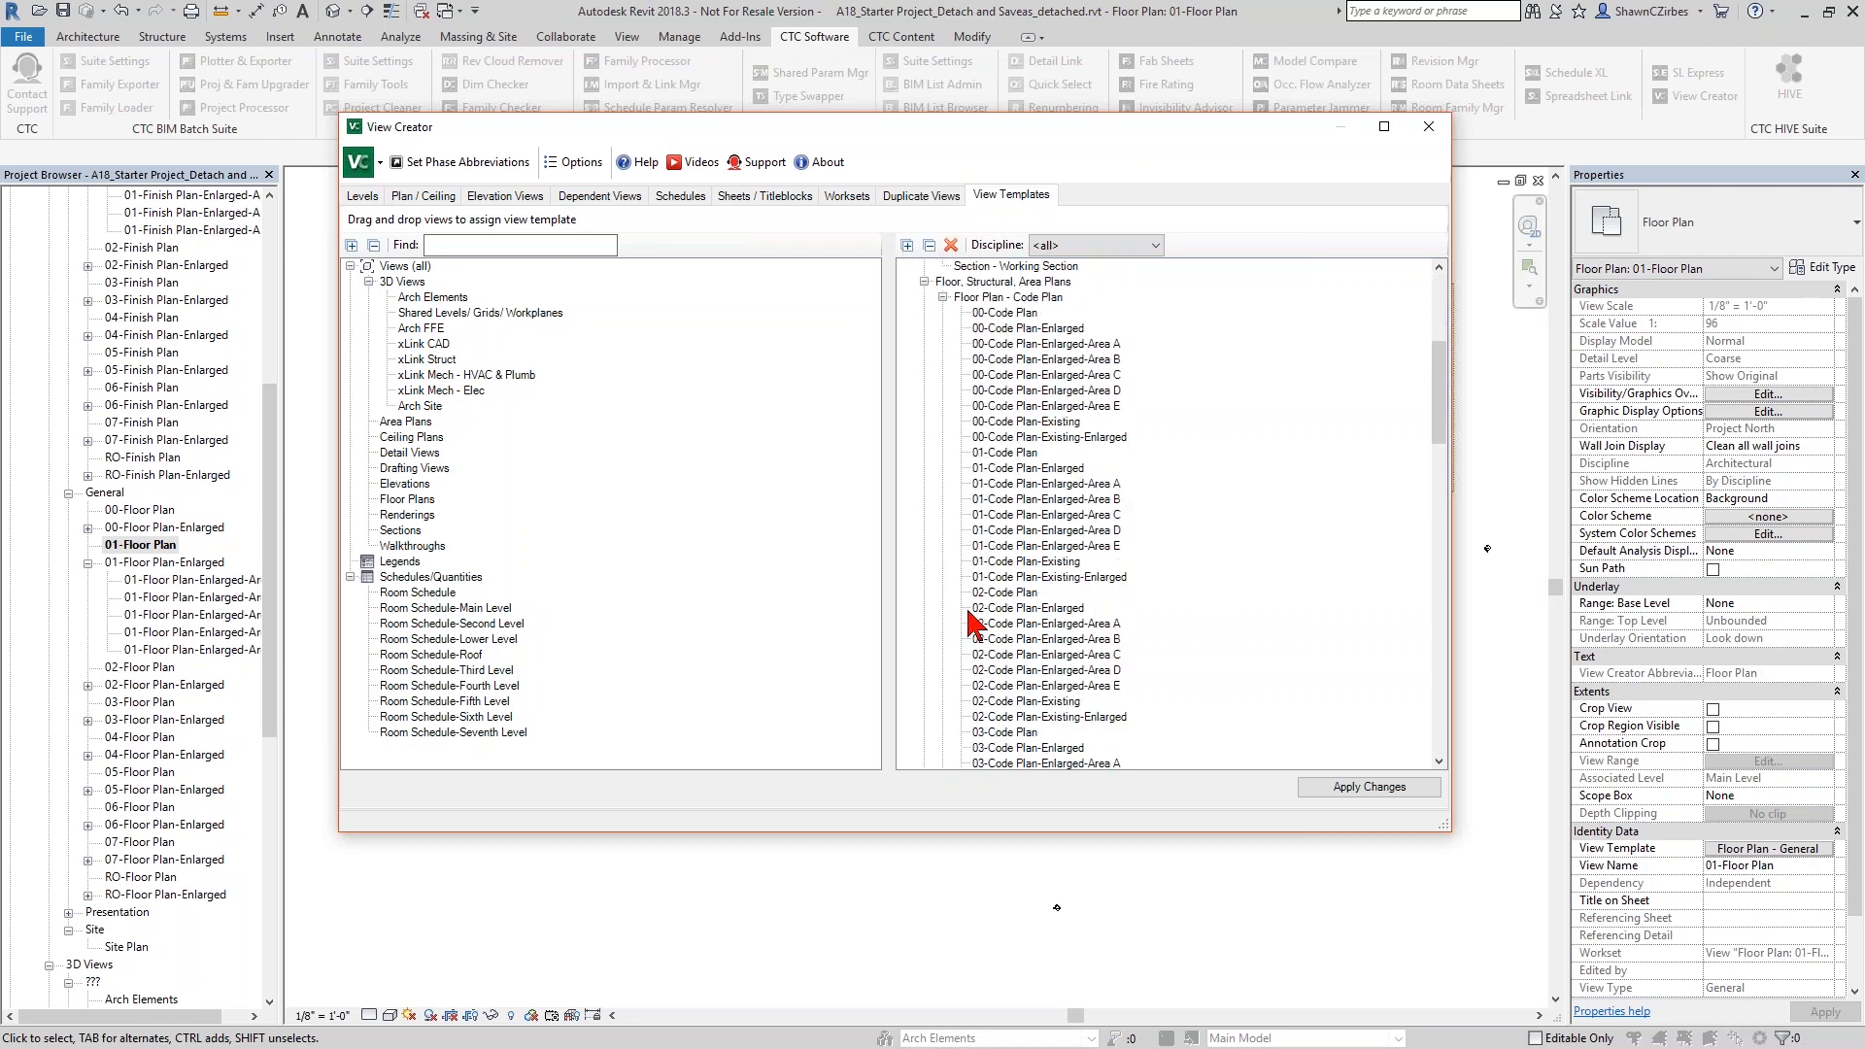
scroll(974, 614, "up", 4)
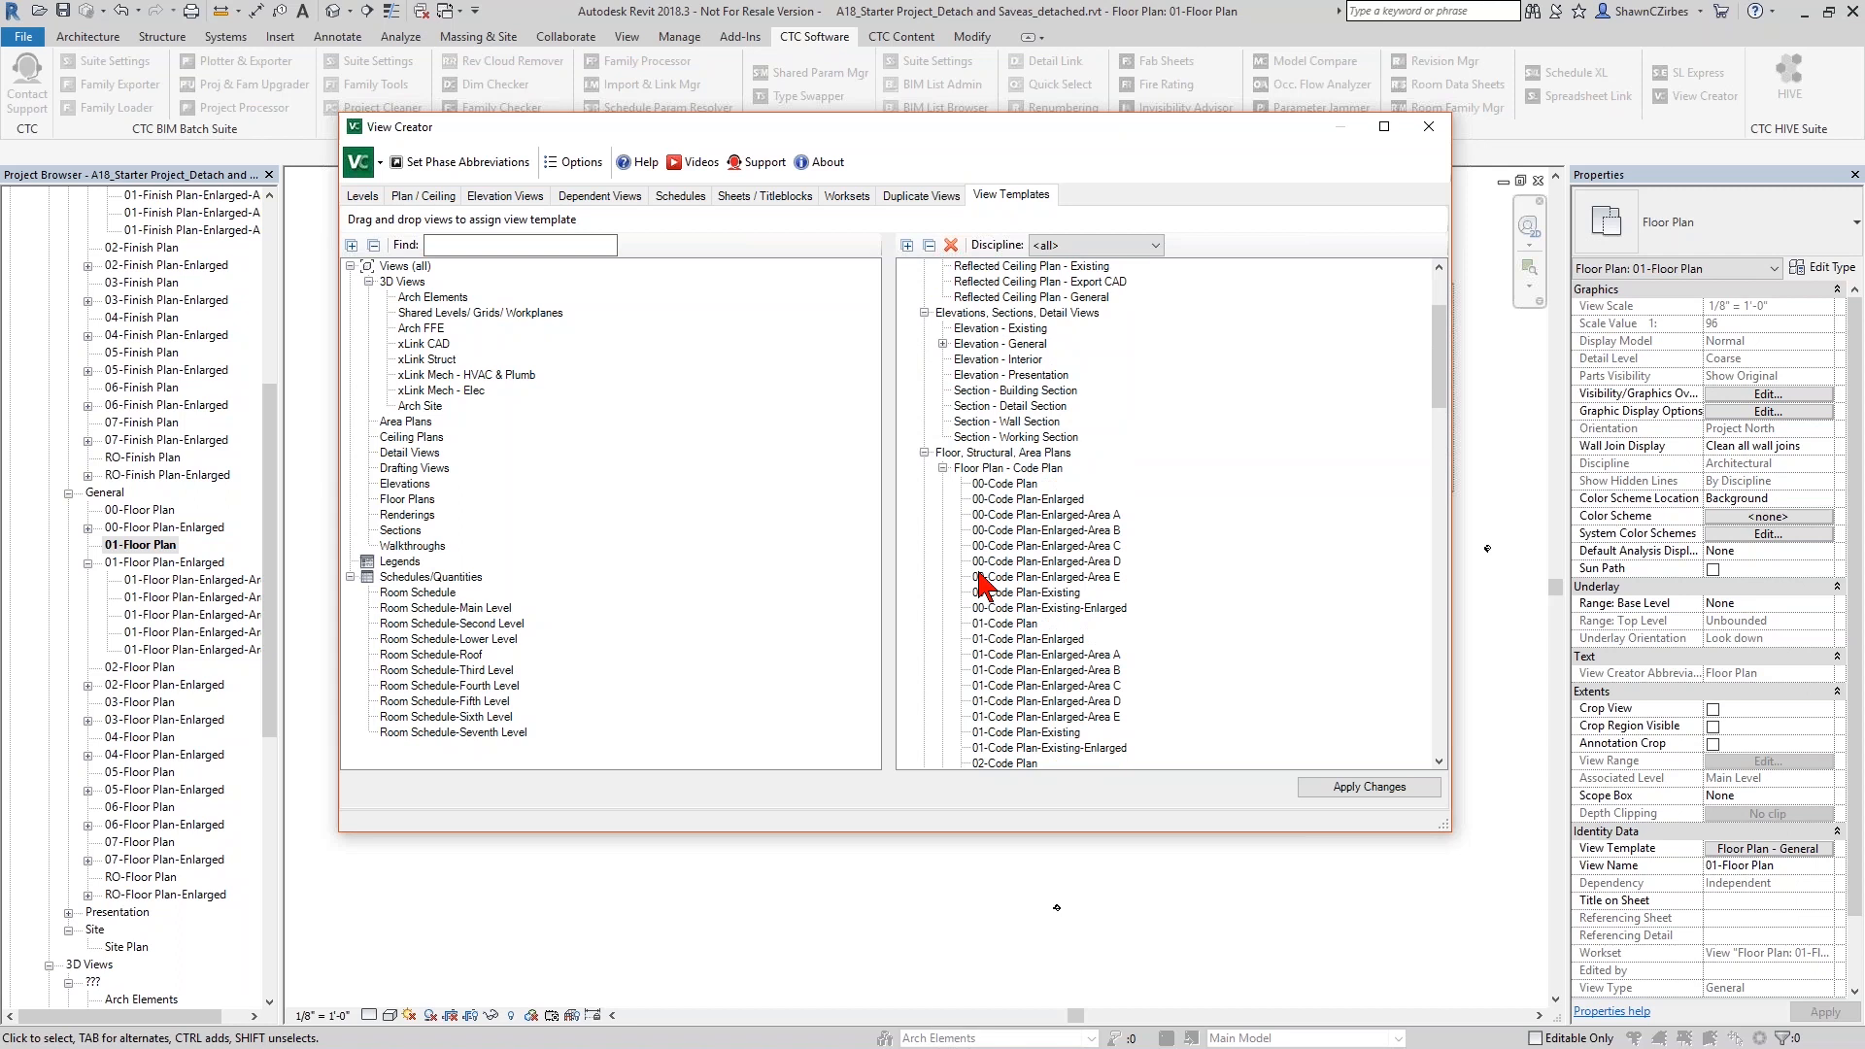
left_click(942, 469)
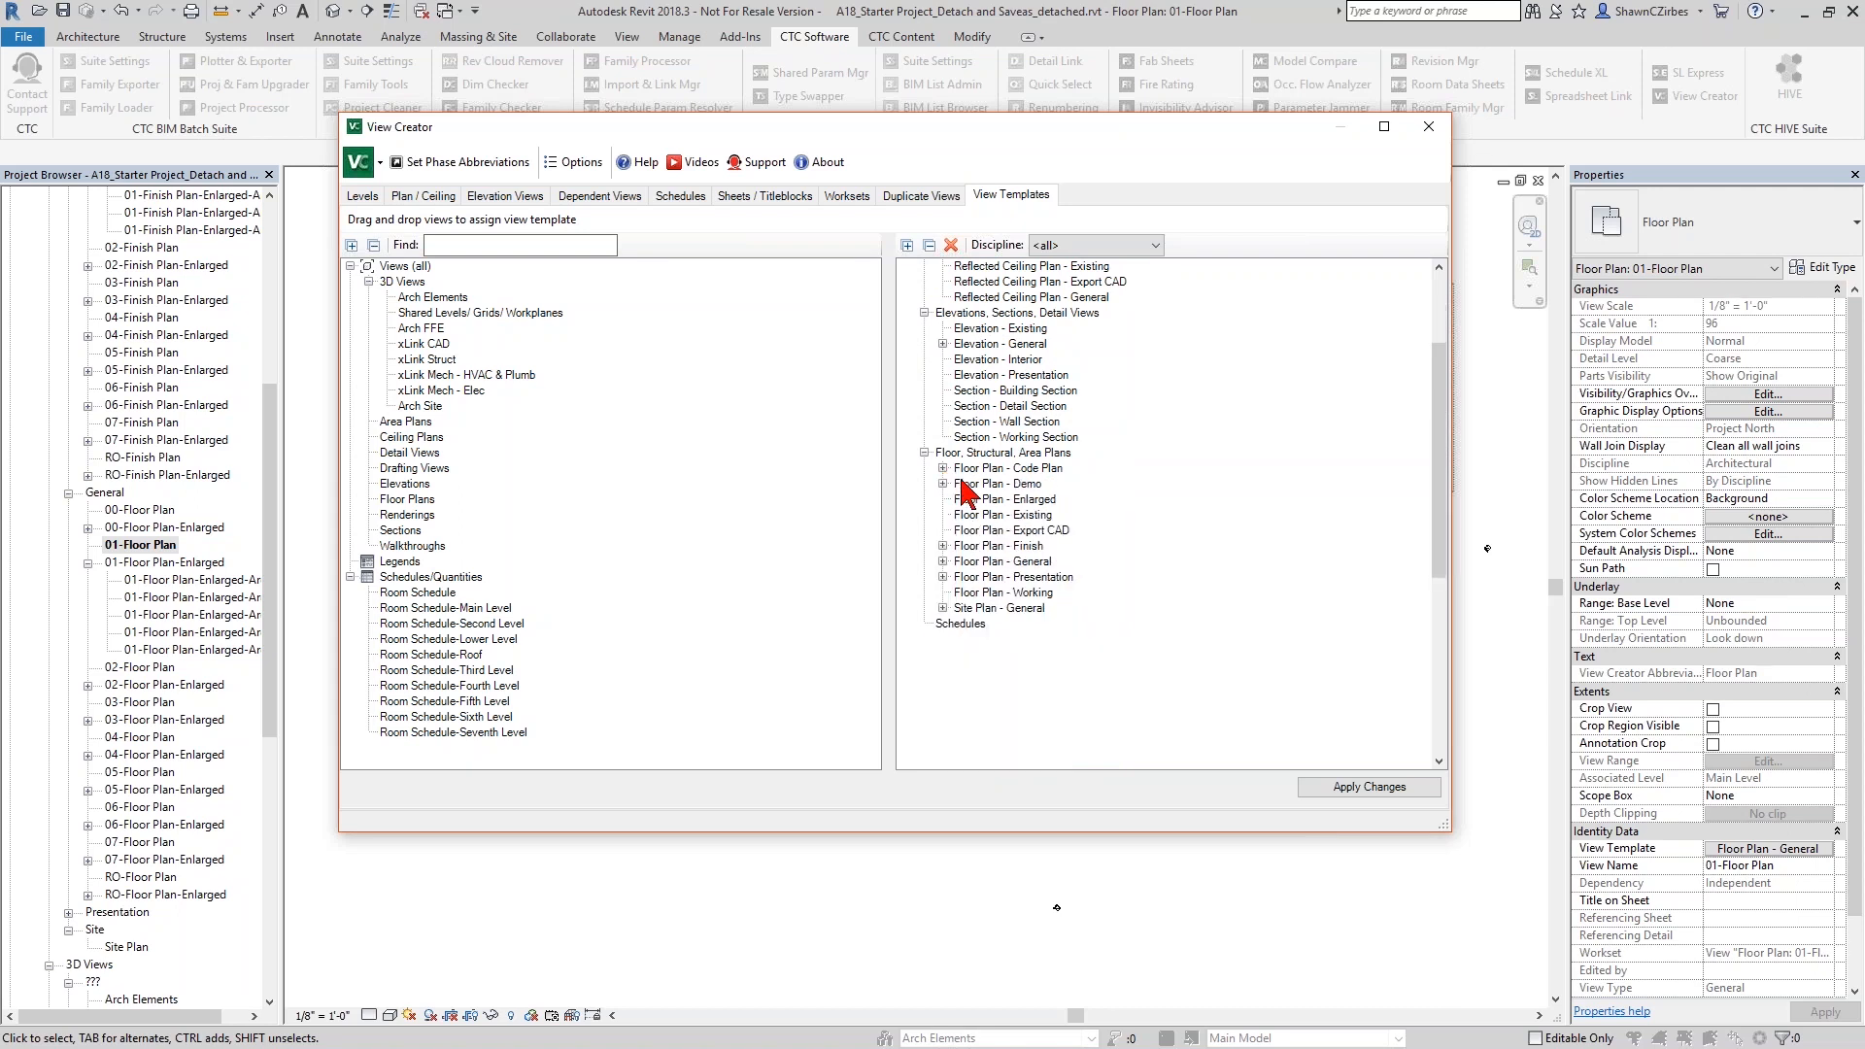
left_click(943, 483)
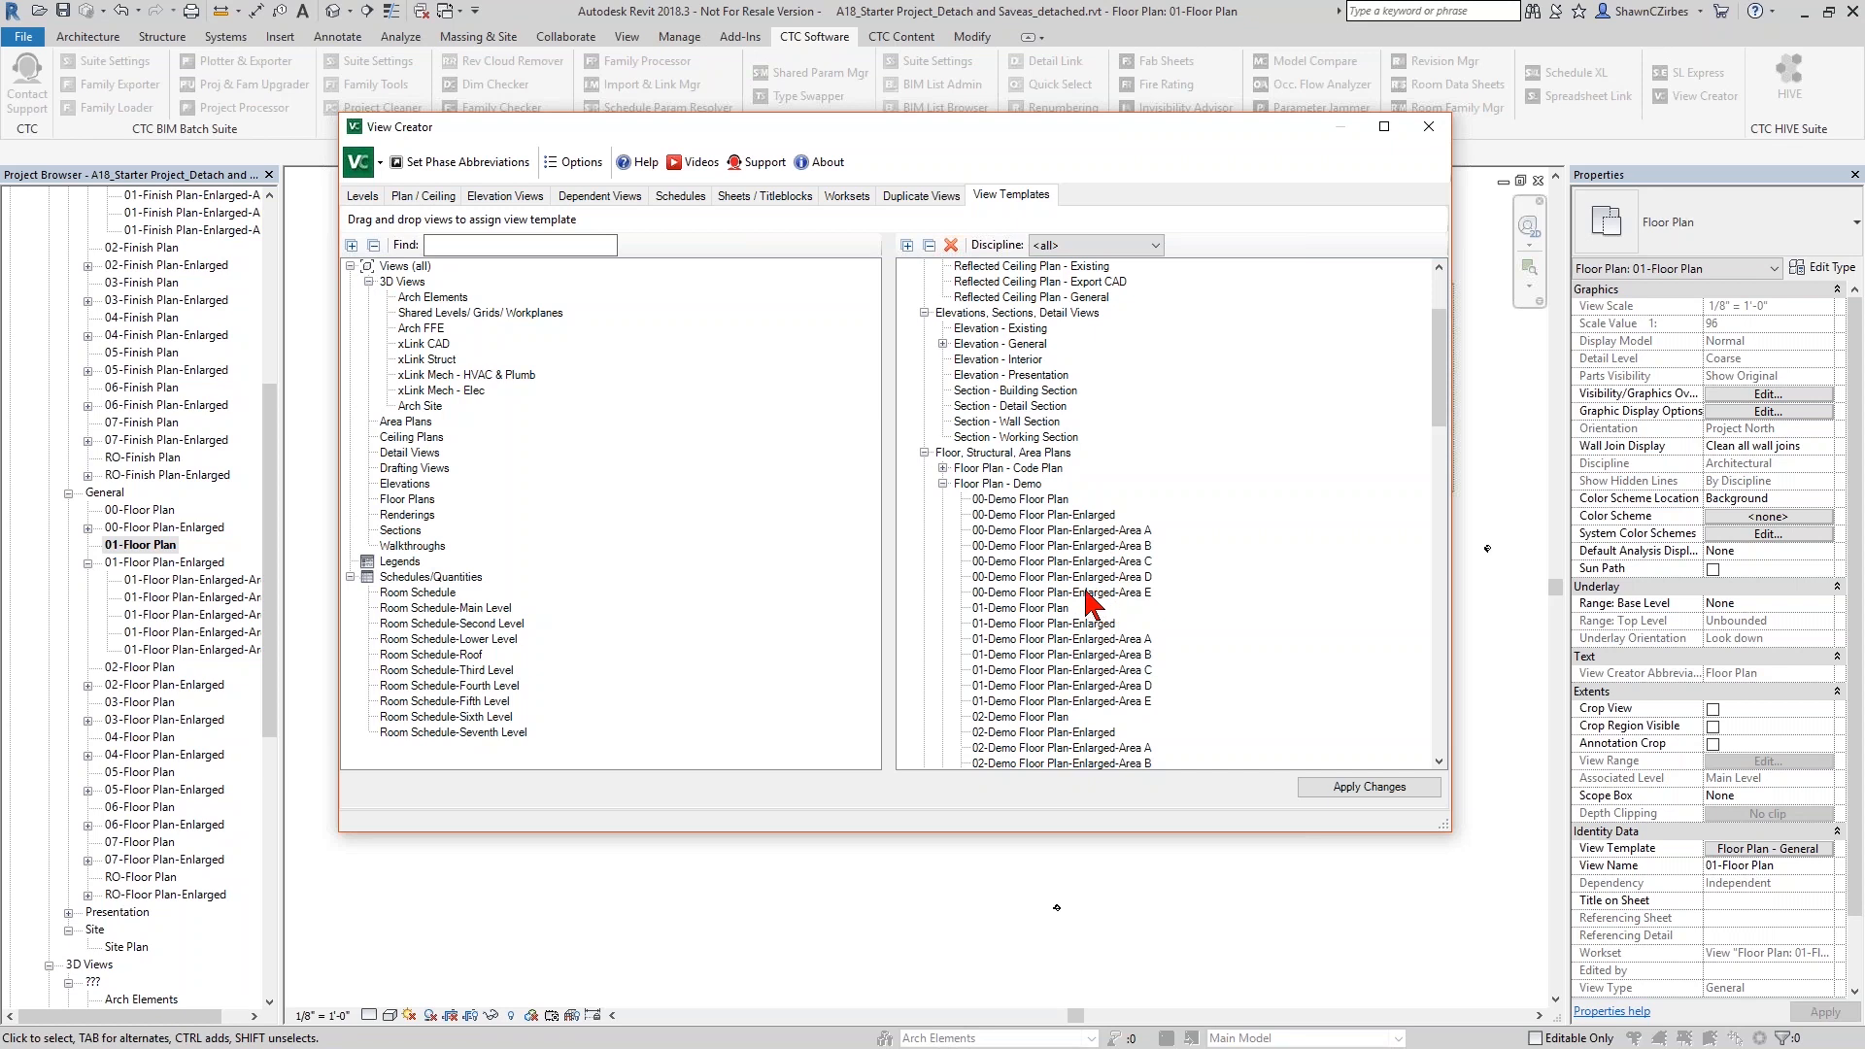
left_click(942, 484)
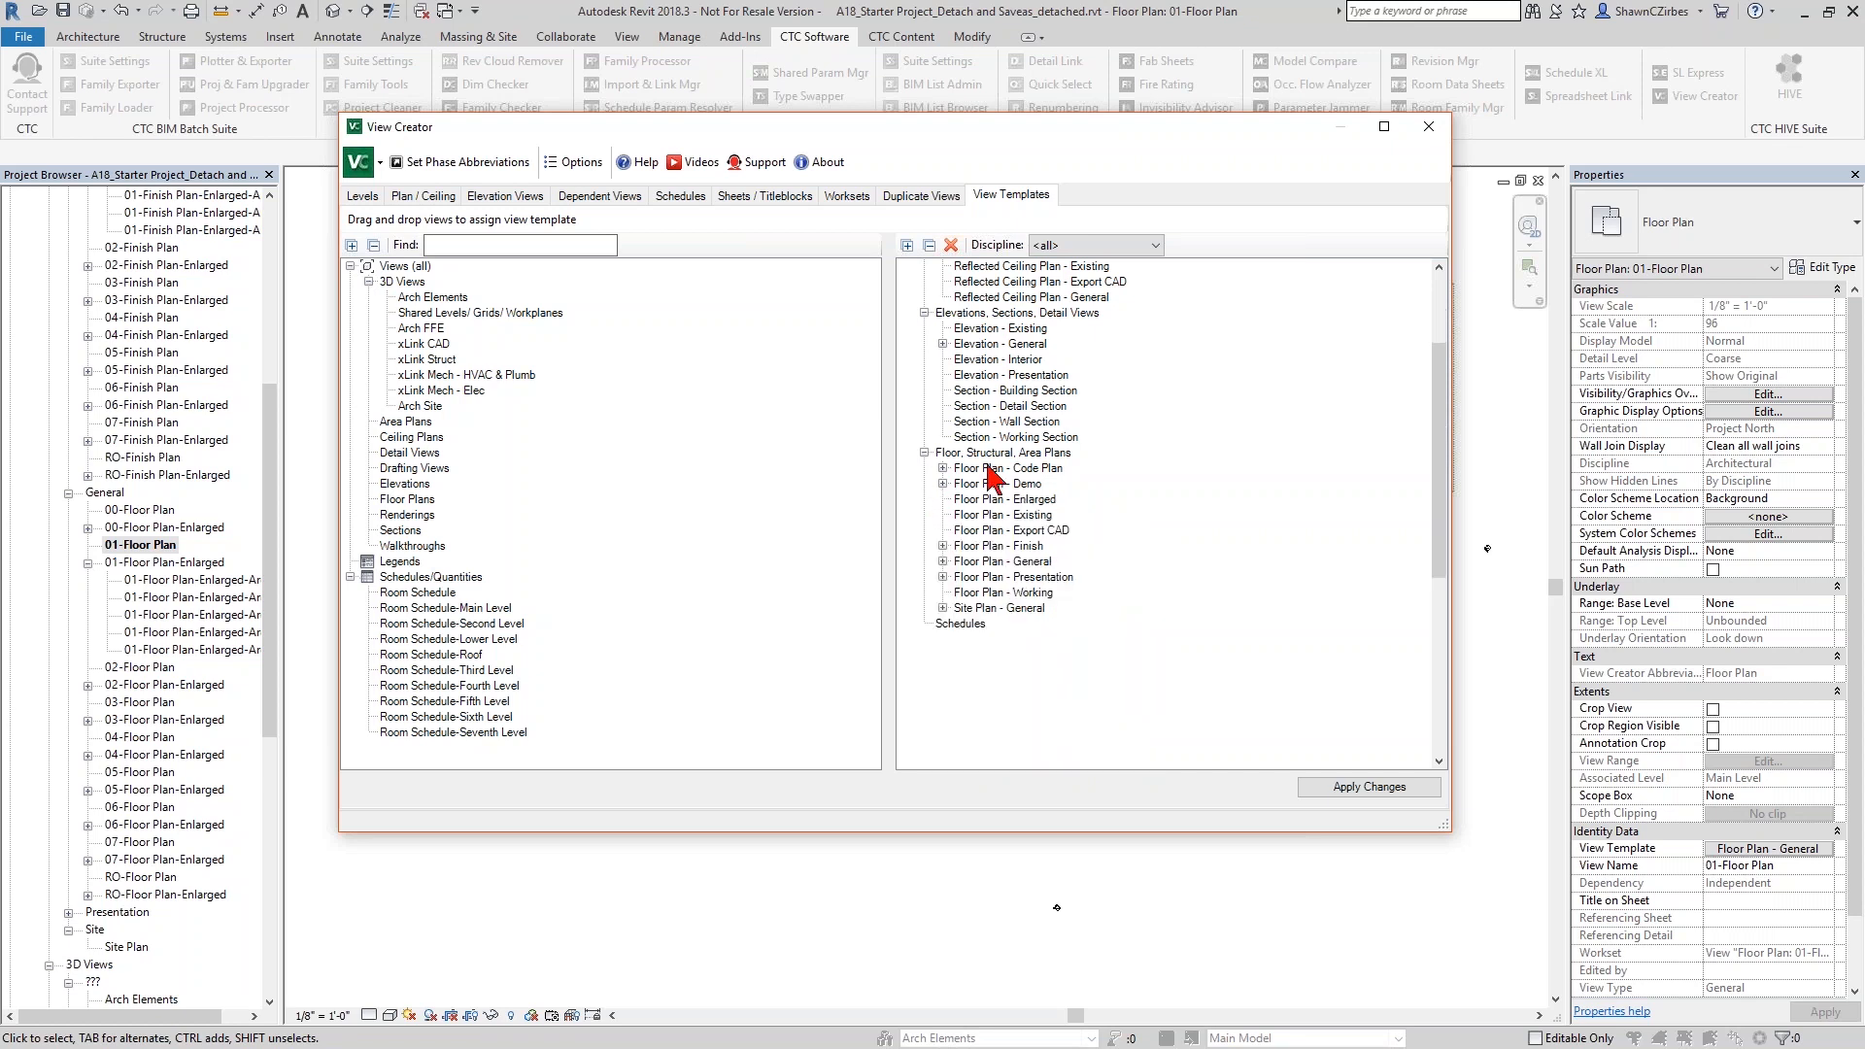
scroll(971, 408, "up", 3)
scroll(981, 416, "down", 2)
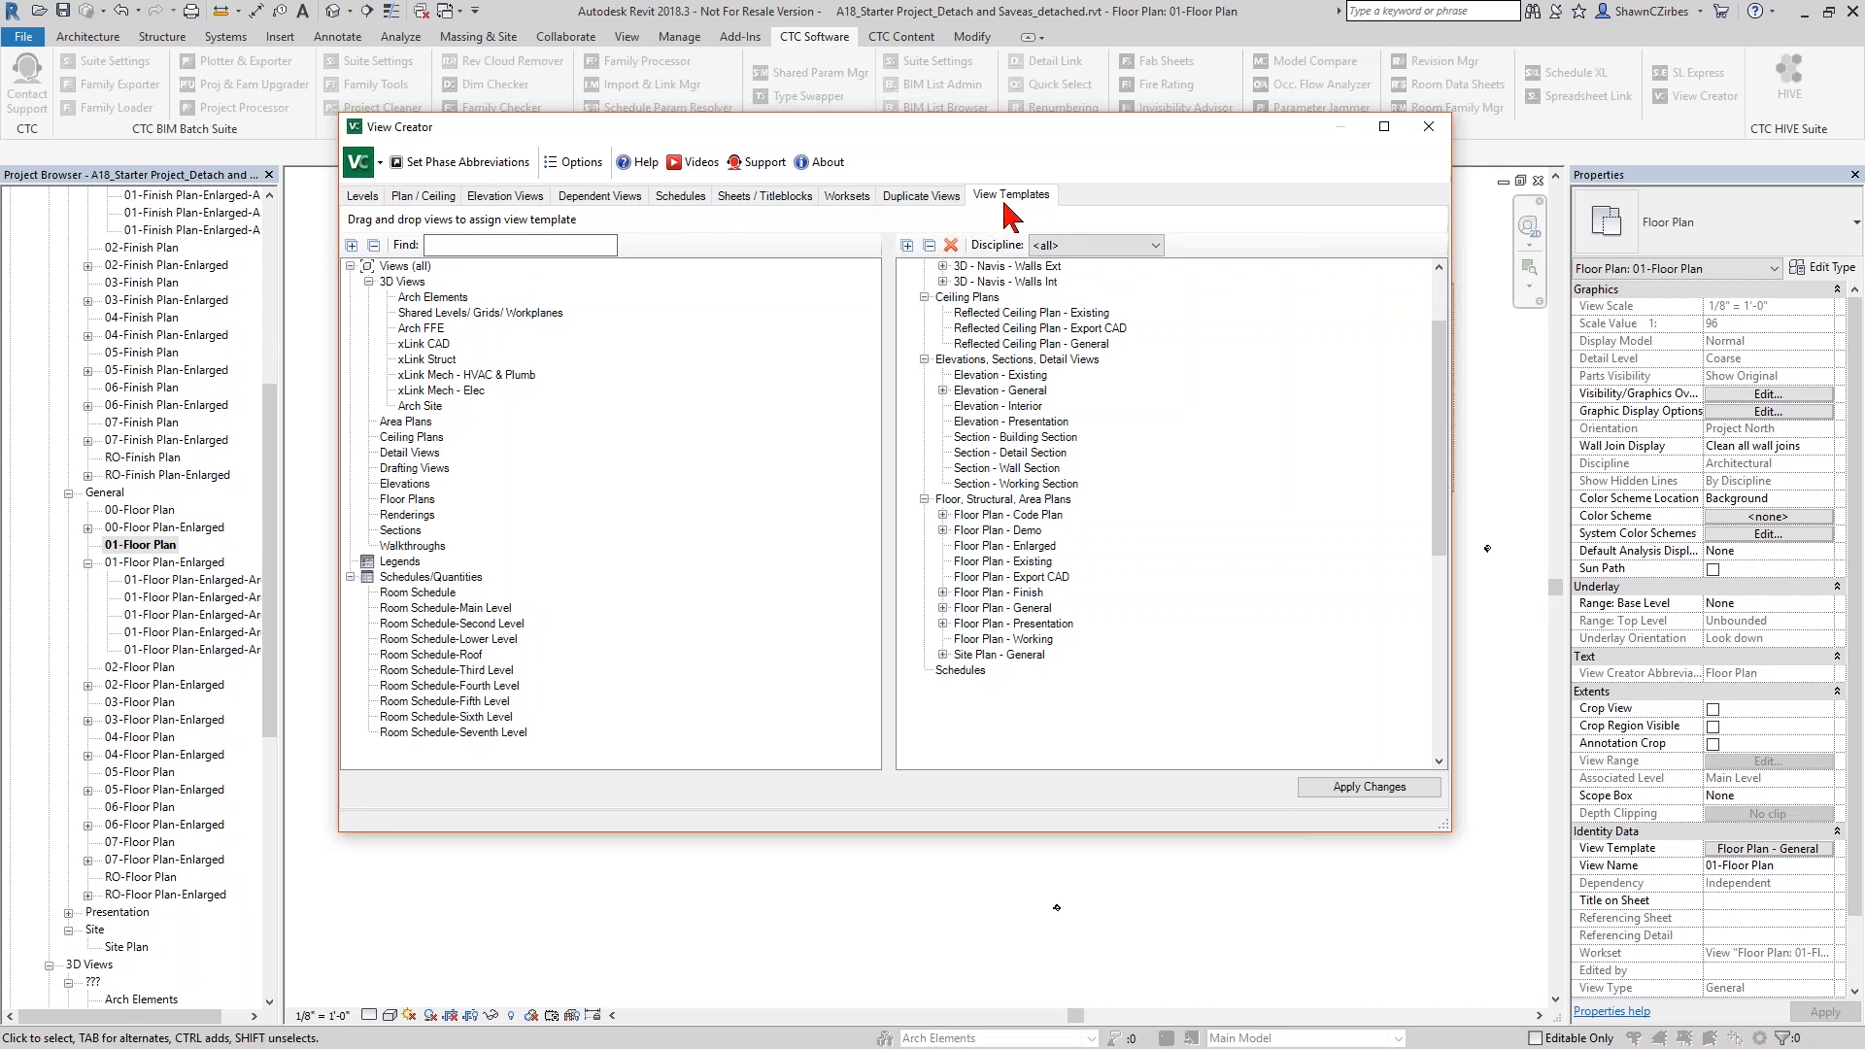
left_click(1428, 127)
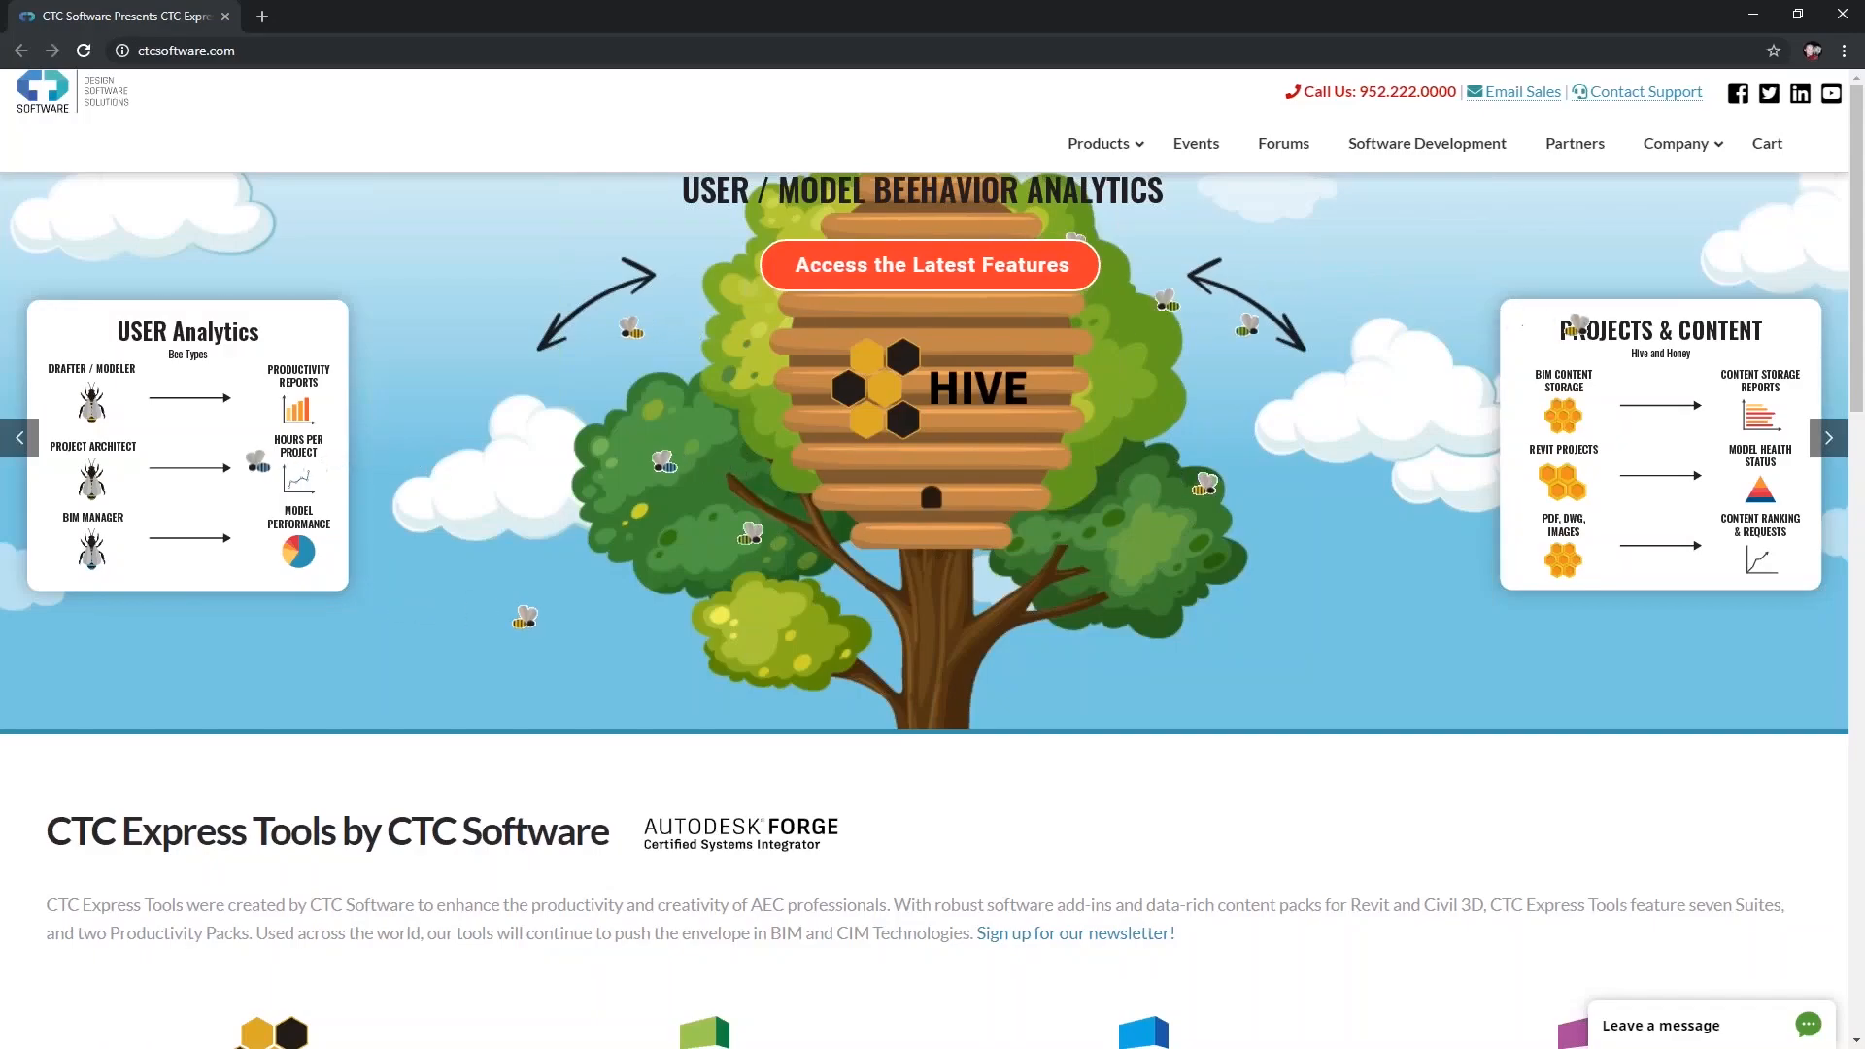
- Switch to the CTC Software website in the browser, open the BIM Project Suite 2020 product page, and highlight the supported Revit versions
left_click(181, 53)
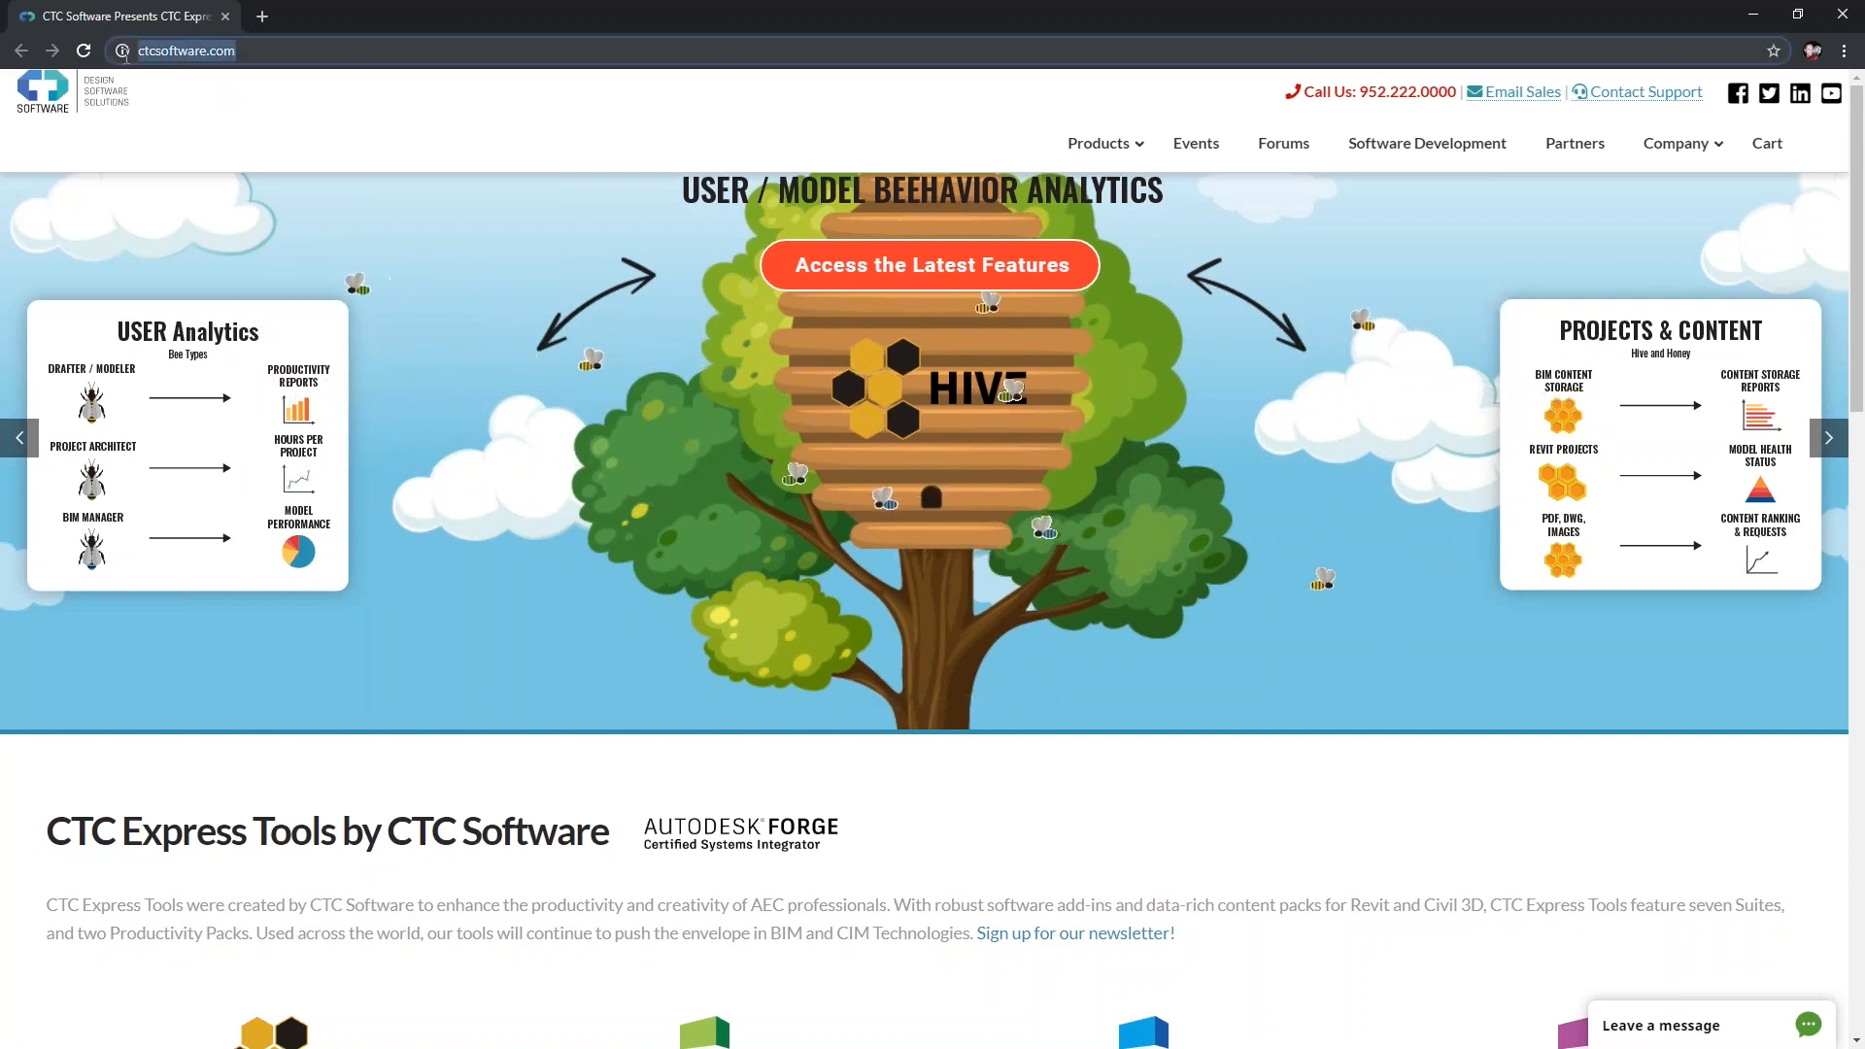
left_click(1139, 145)
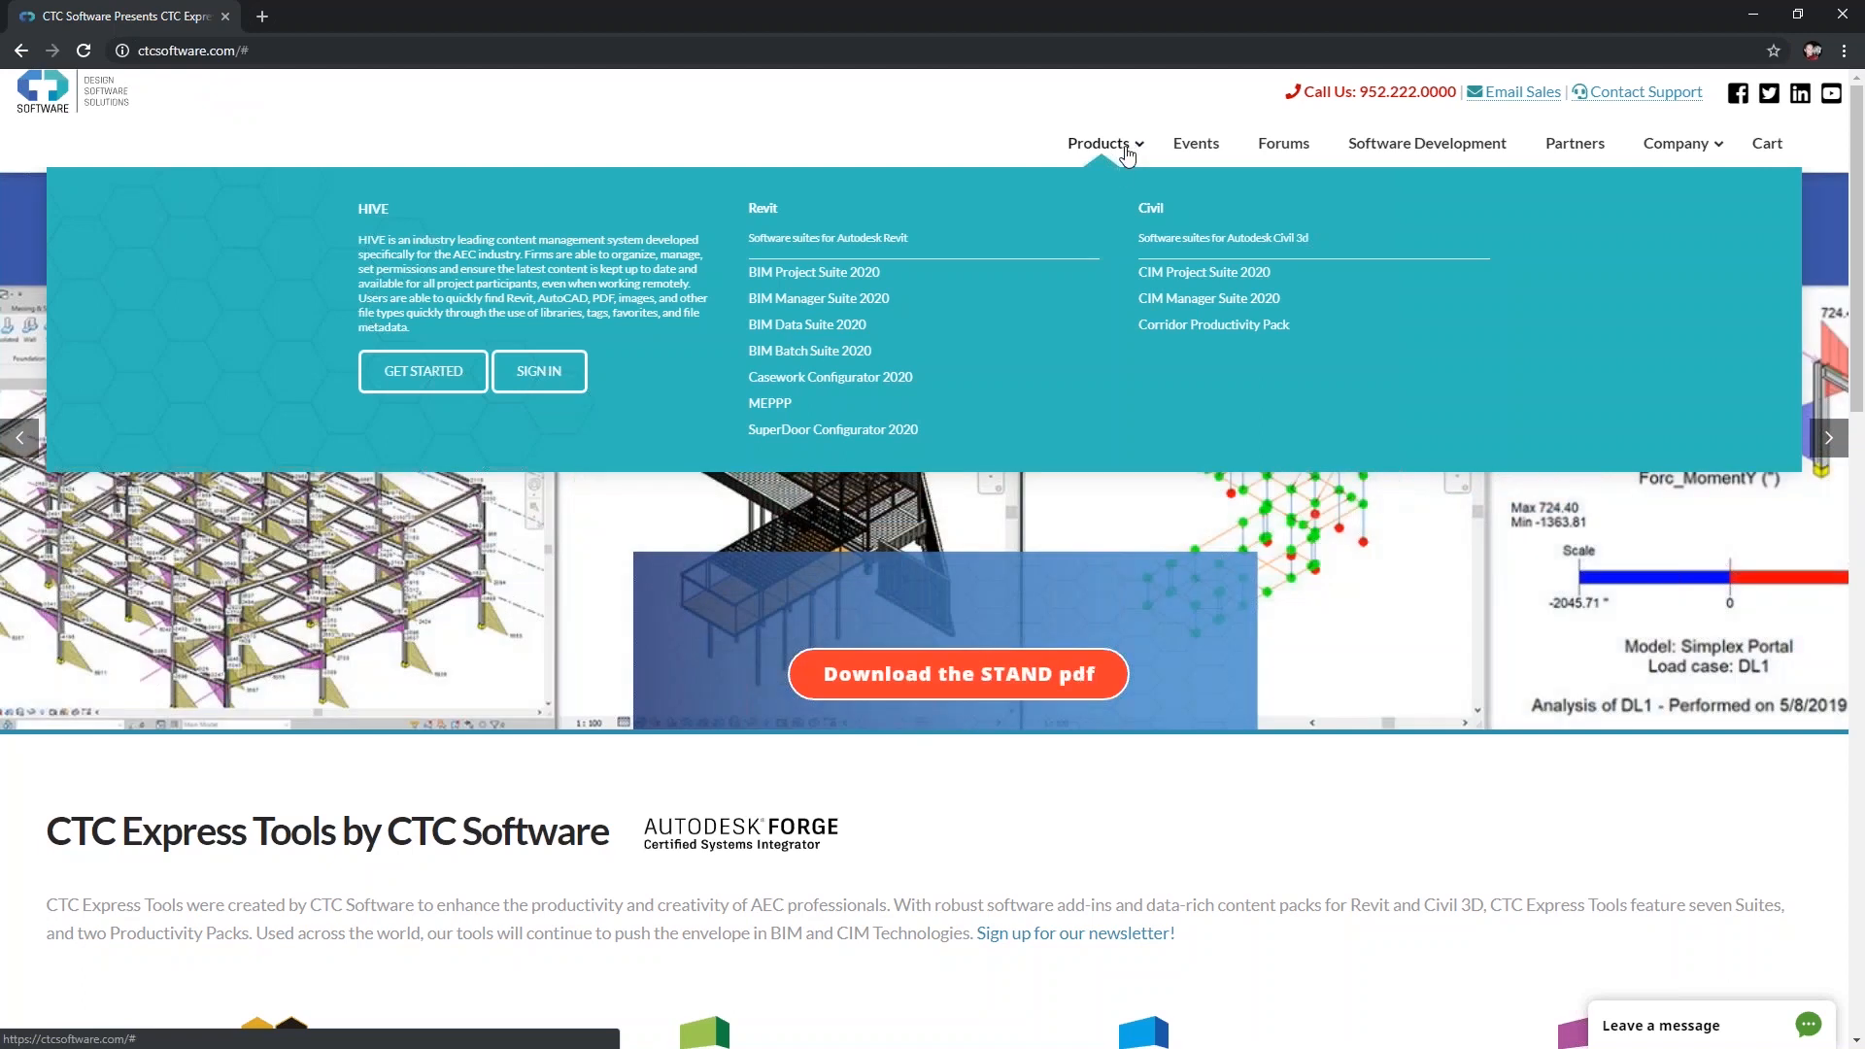
left_click(814, 276)
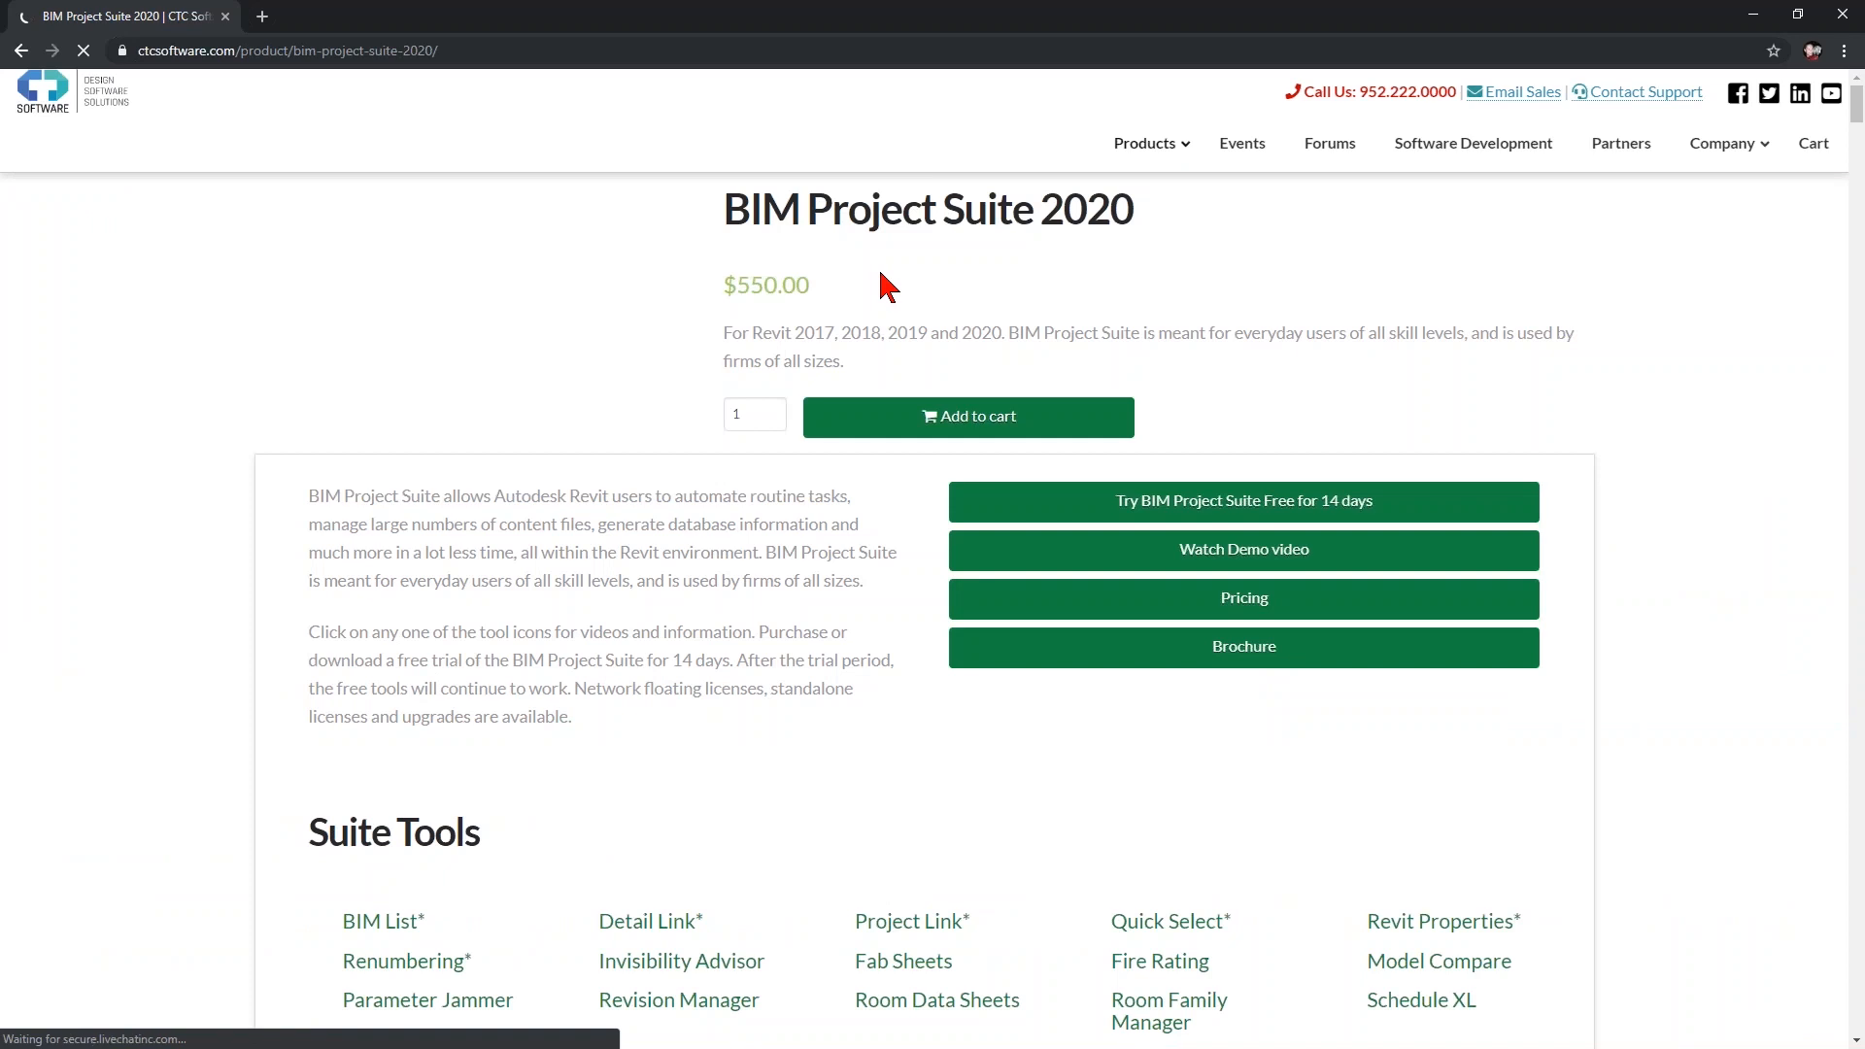
left_click_drag(795, 332, 1007, 332)
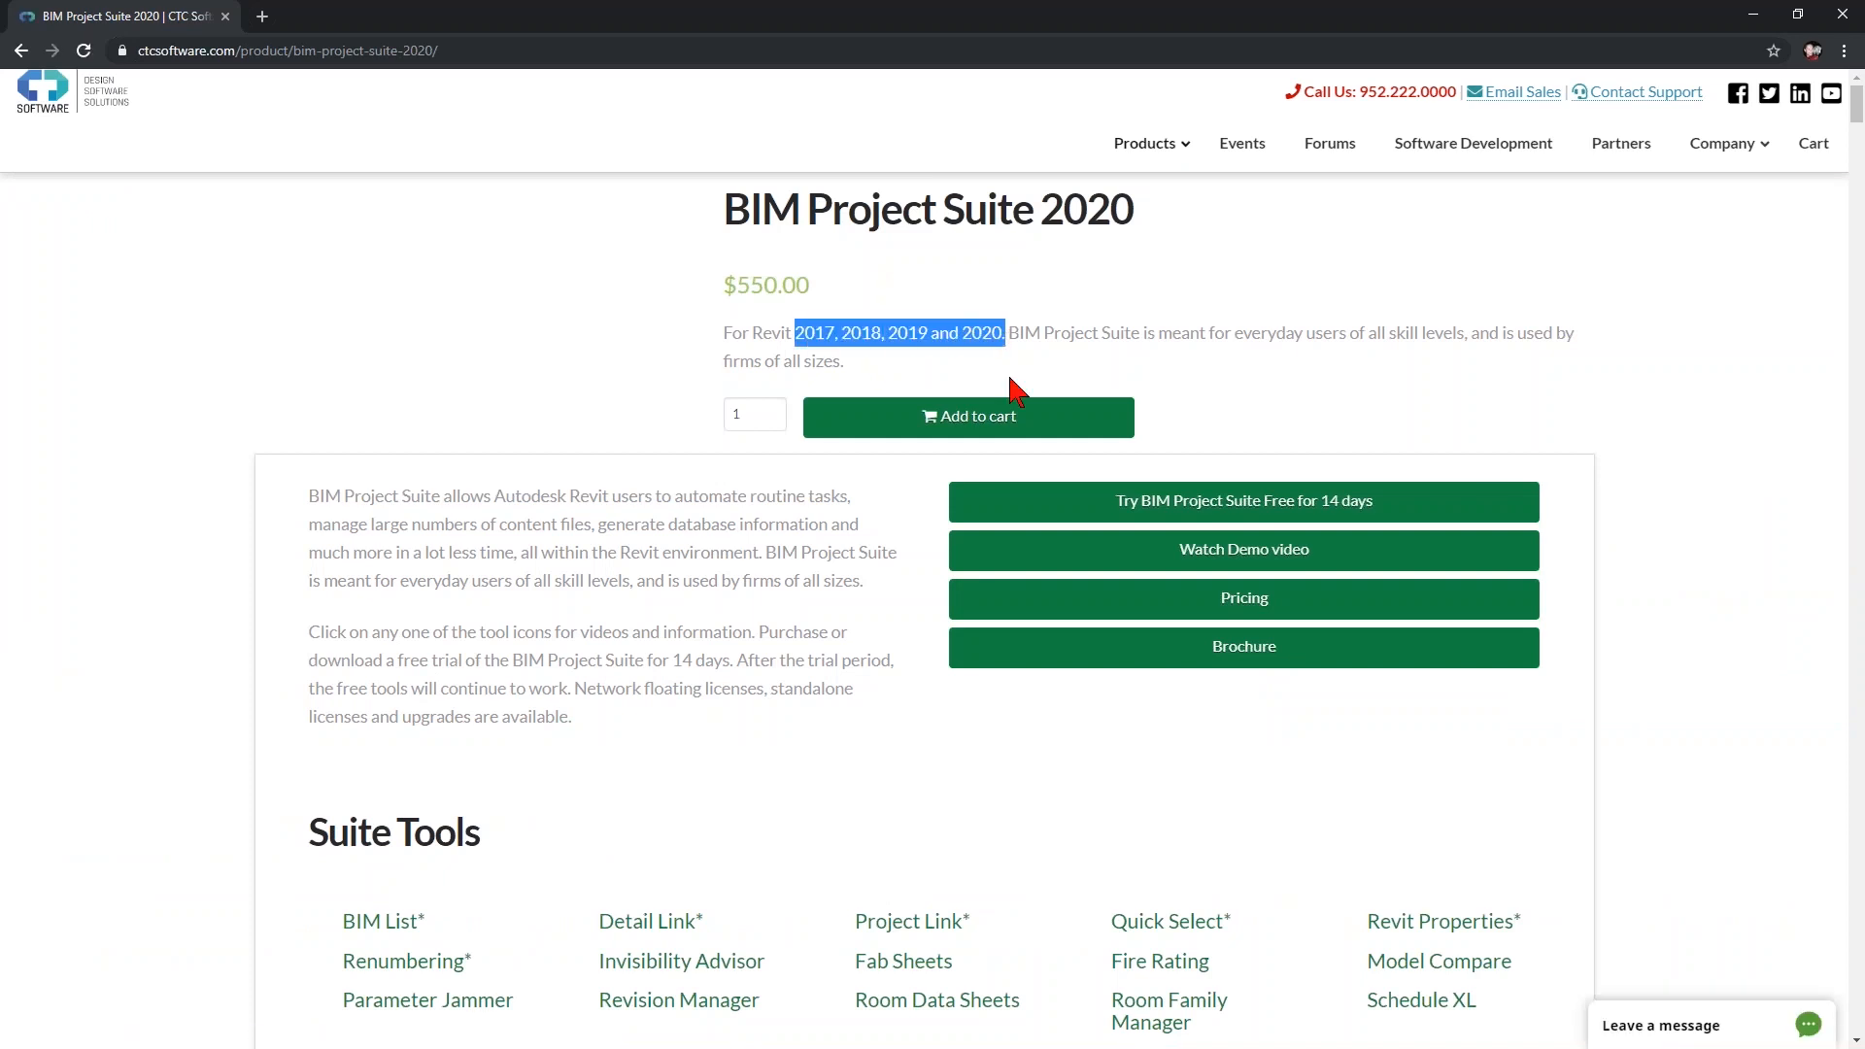